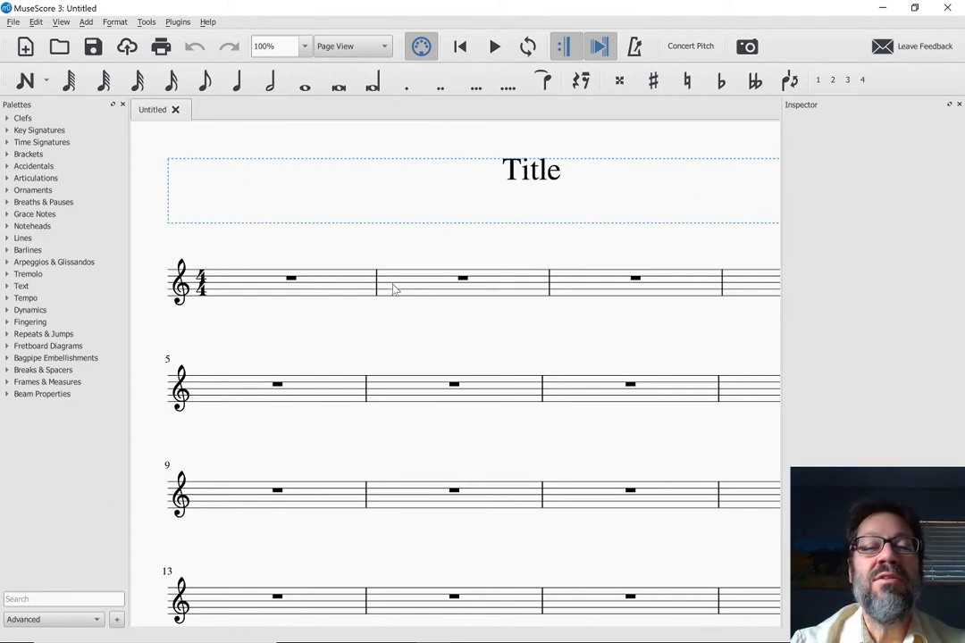
Enter three quarter-note Cs (C5) on the first three beats of measure 1 in the untitled score.
left_click(292, 289)
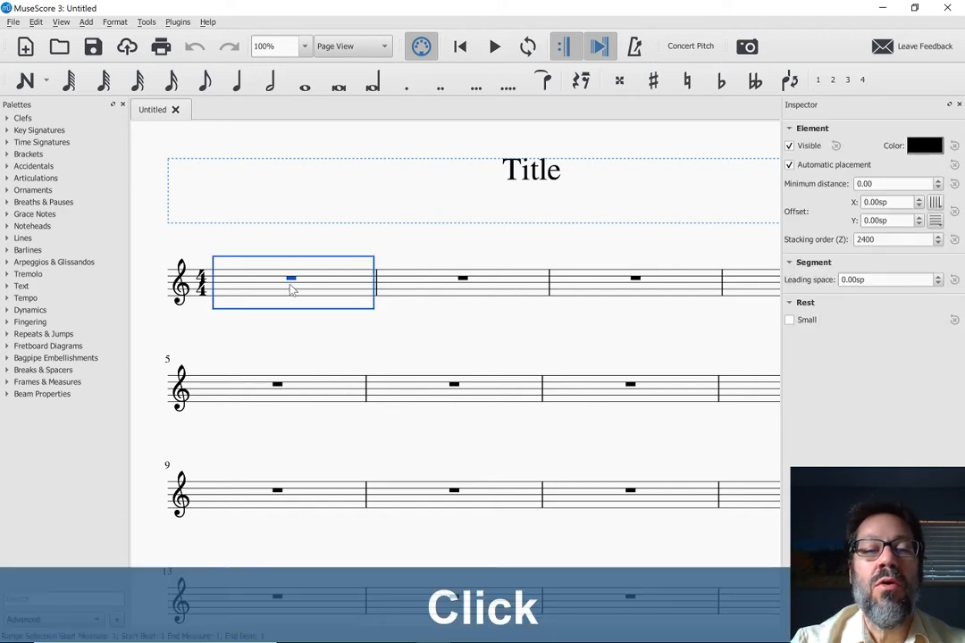
key("n")
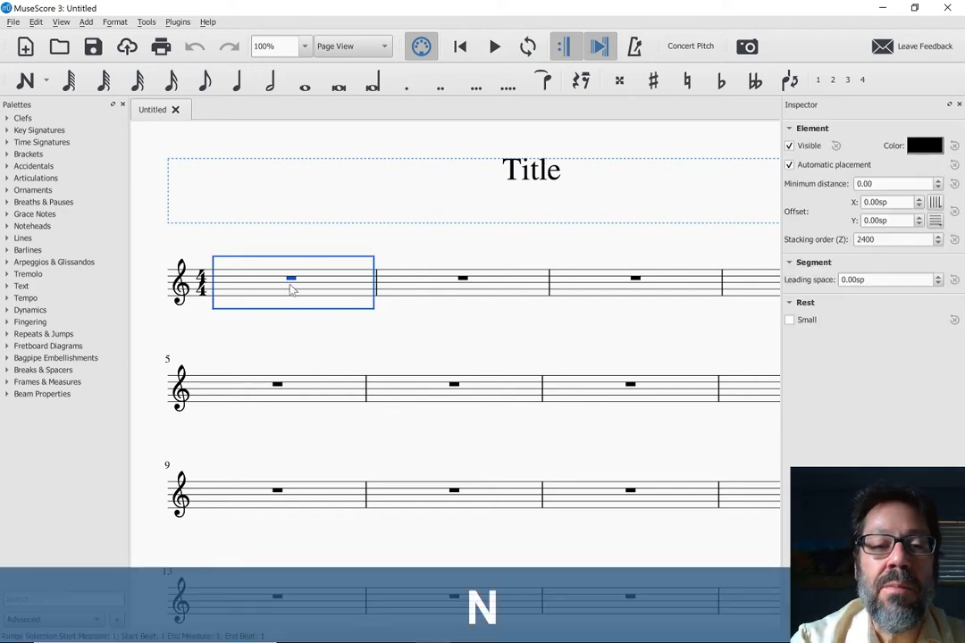
key("c")
key("c")
key("c")
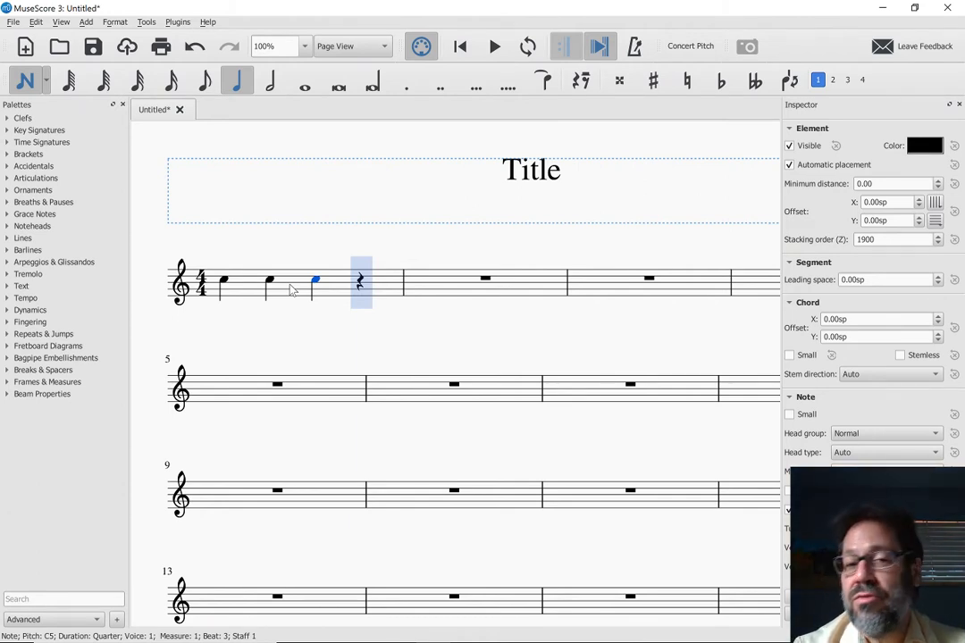
key("Escape")
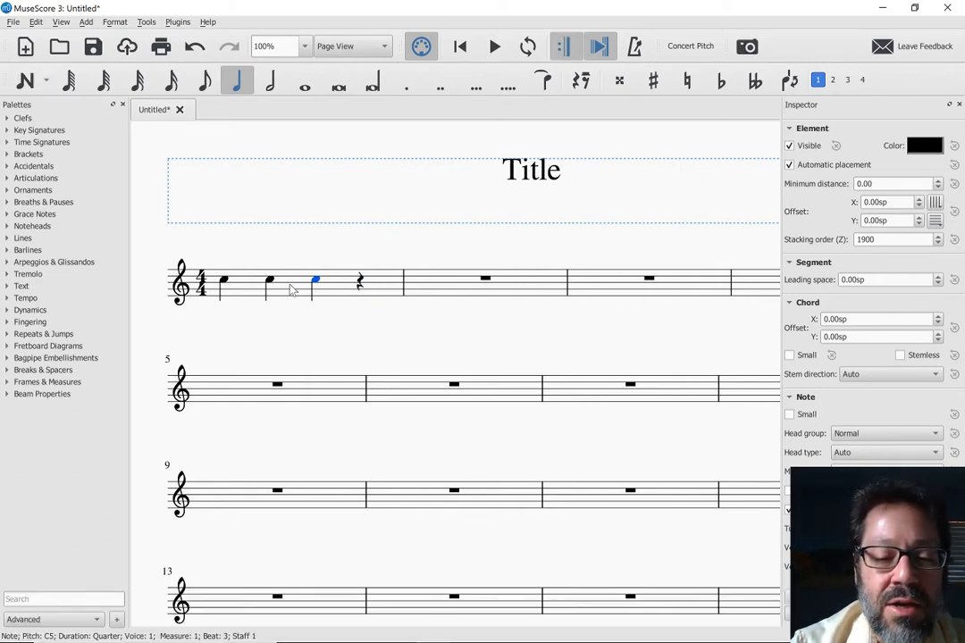
Start a new score titled "Mary Had A Little Instrumental Ensemble", leaving the other score information empty.
left_click(14, 21)
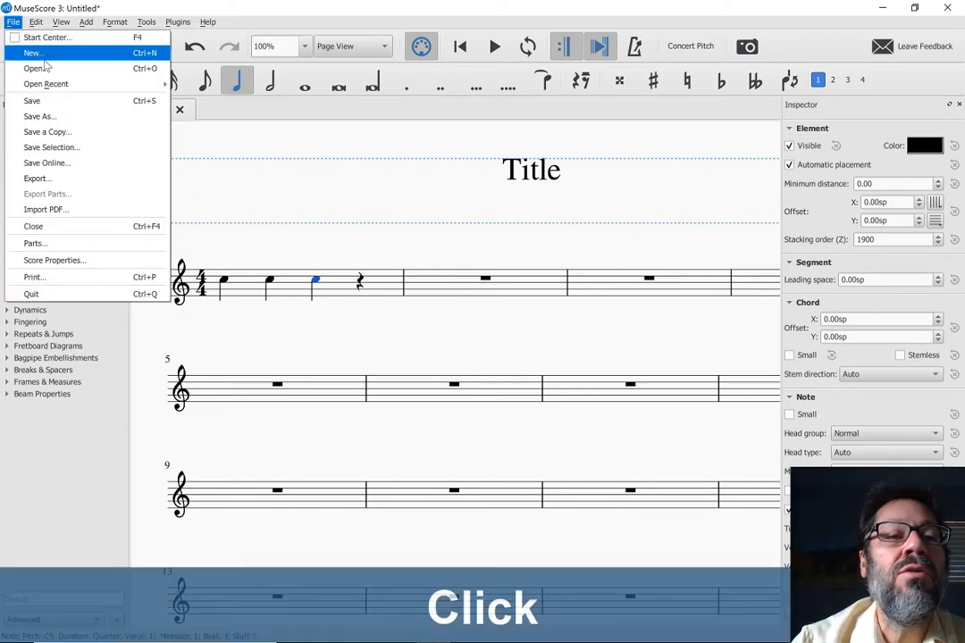
left_click(34, 54)
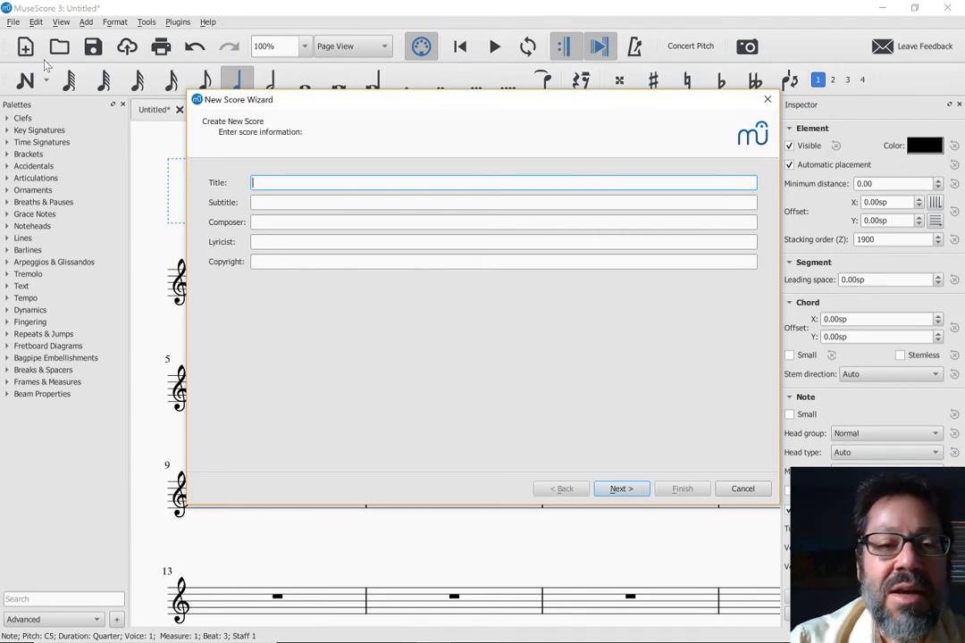
type("Mary ")
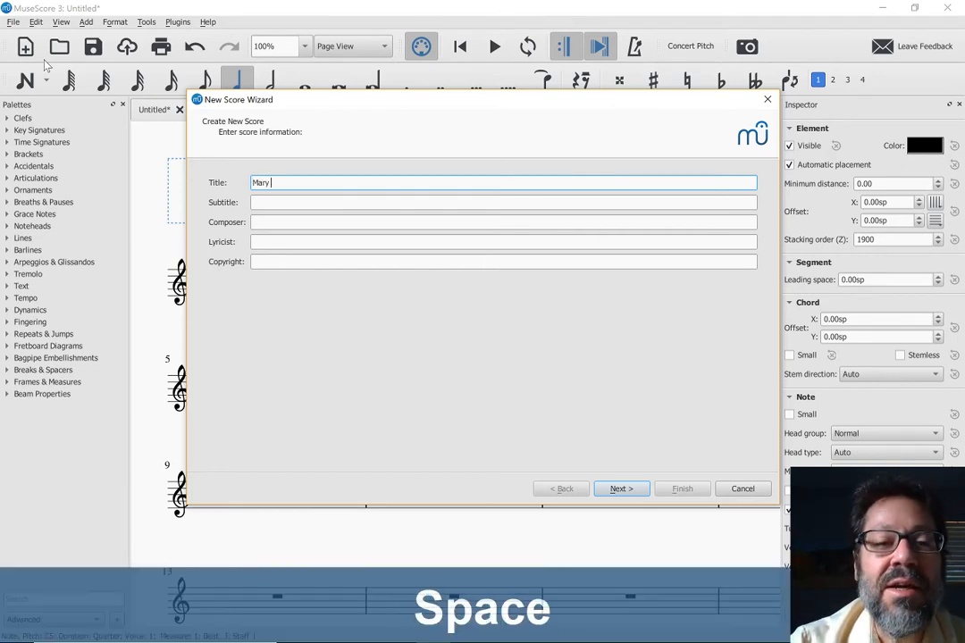
type("Had ")
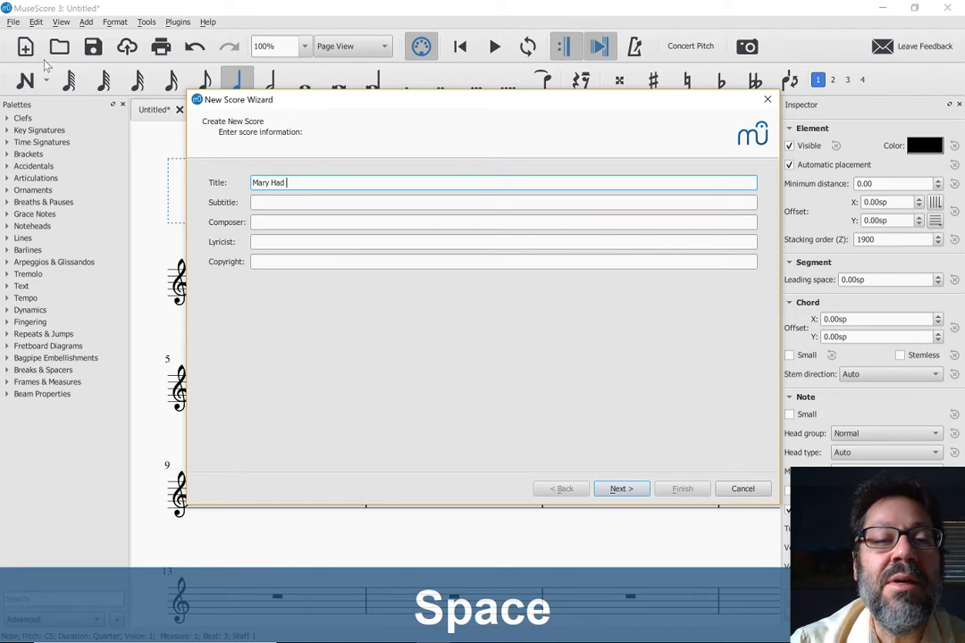
type("A Little ")
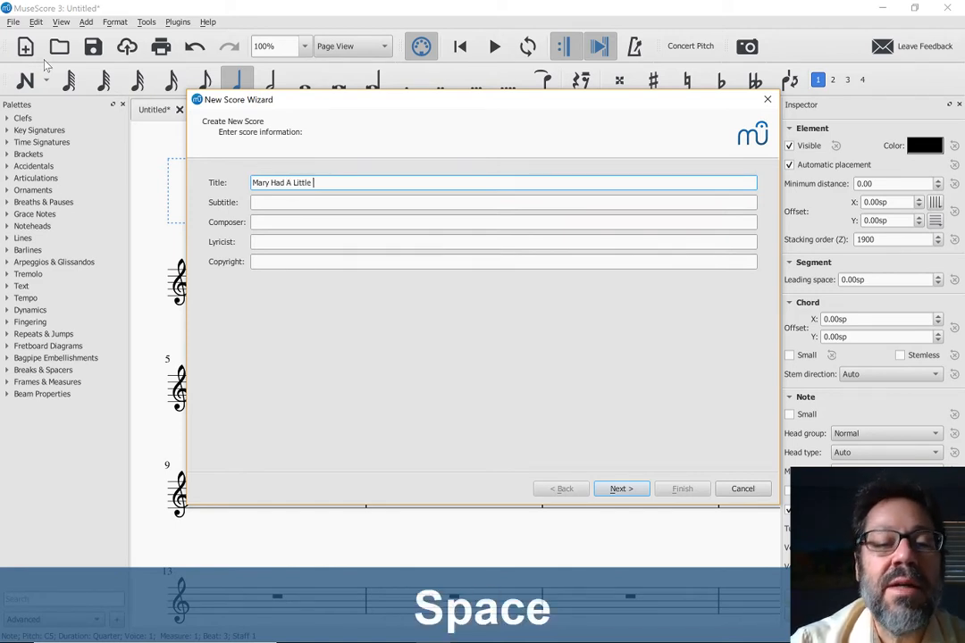
type("Instrumenta")
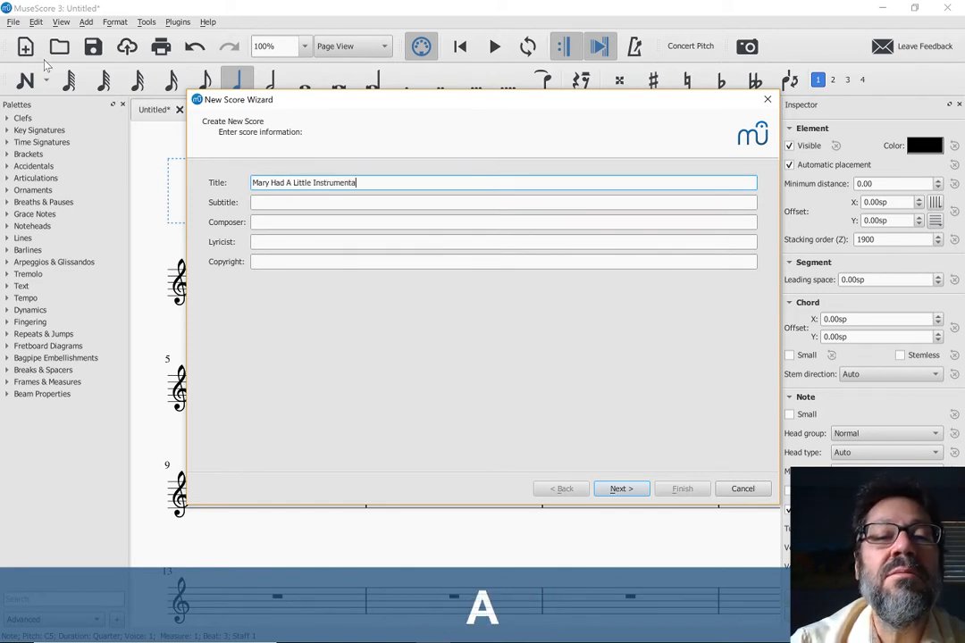
type("l Ensemble")
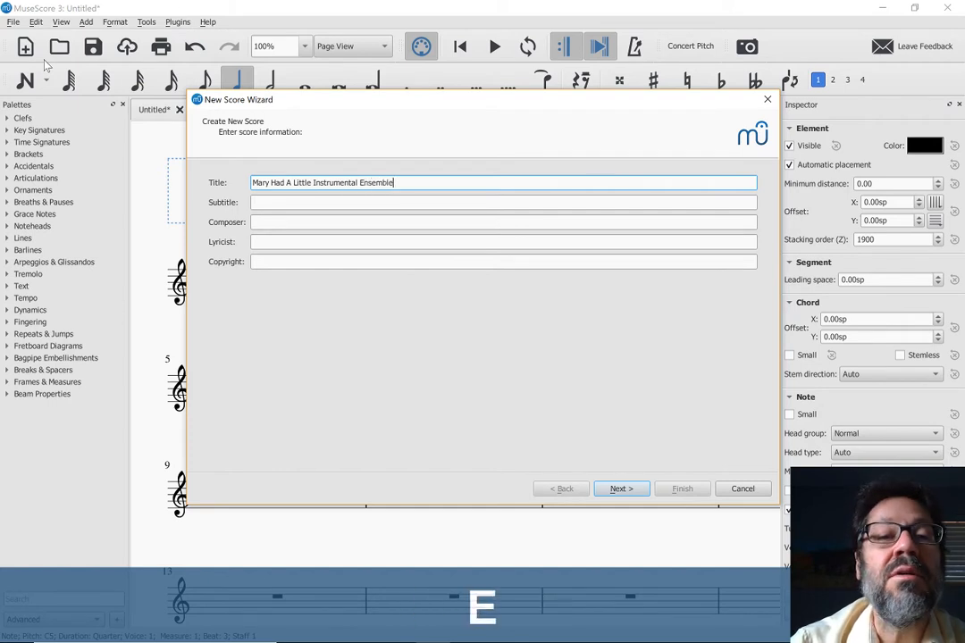
key("Tab")
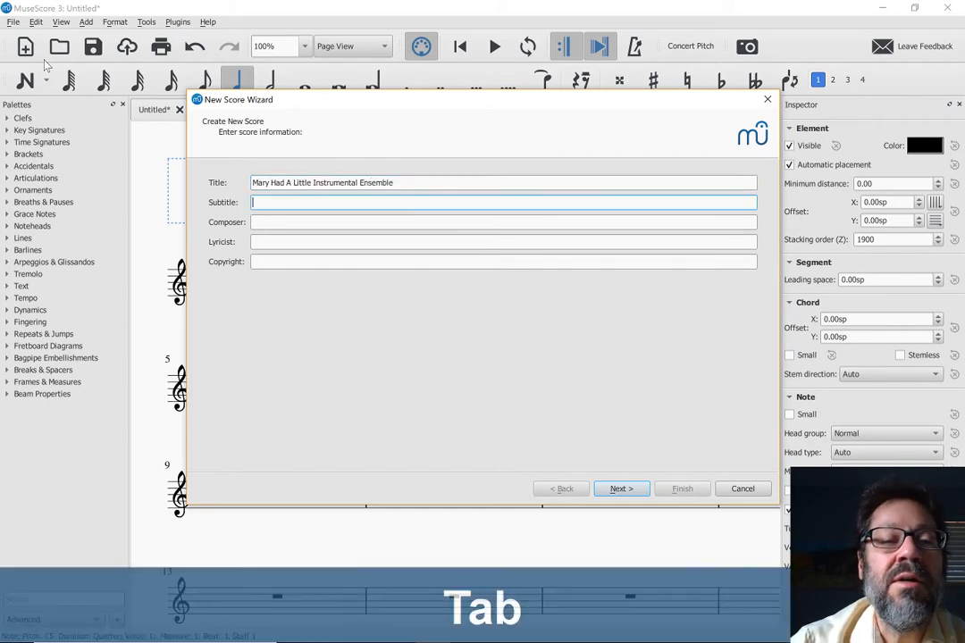
key("Return")
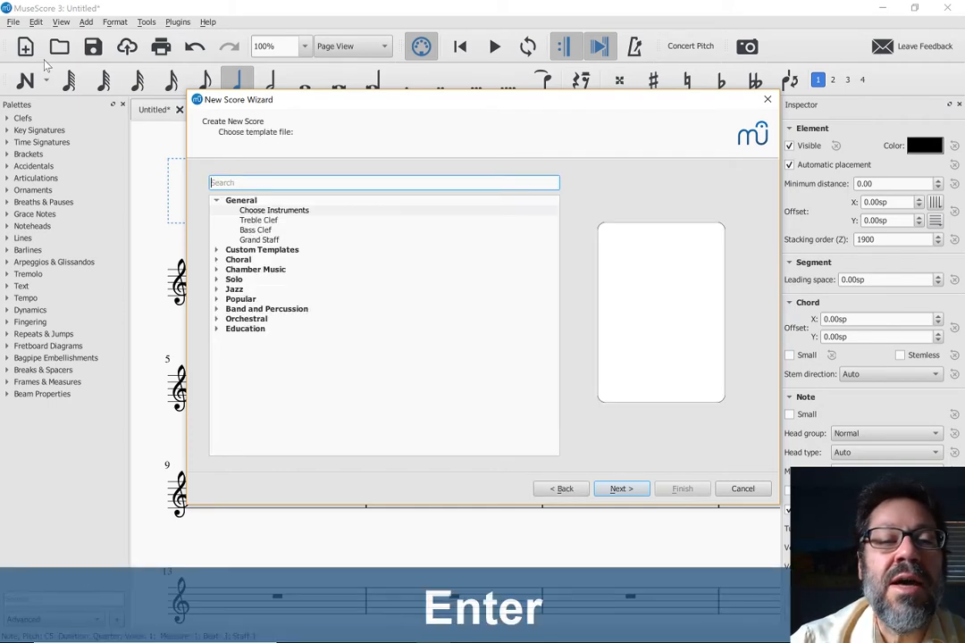
Choose the Brass Quartet template from Chamber Music and create the score.
left_click(217, 269)
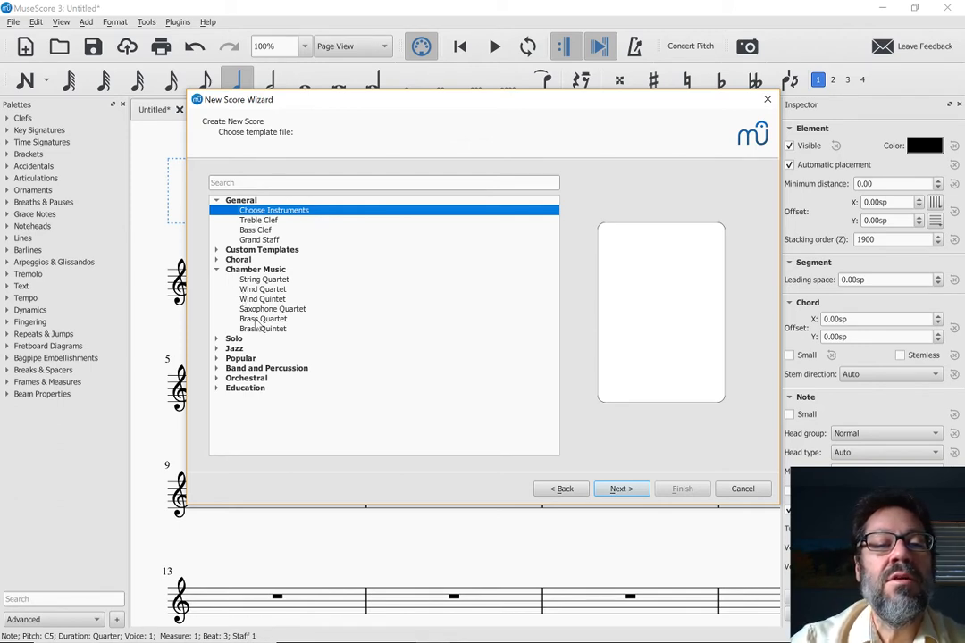
left_click(257, 323)
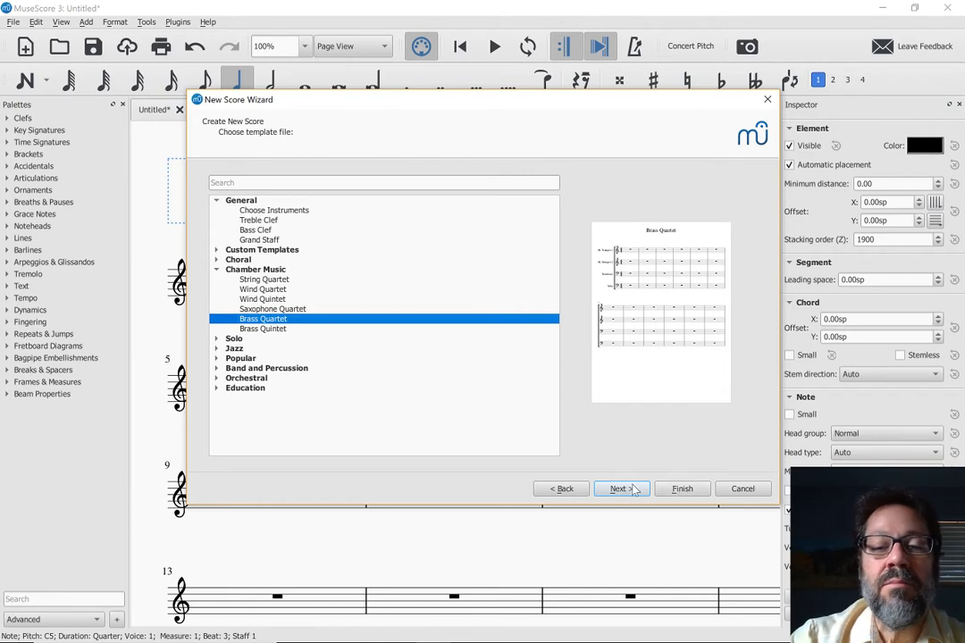
left_click(679, 491)
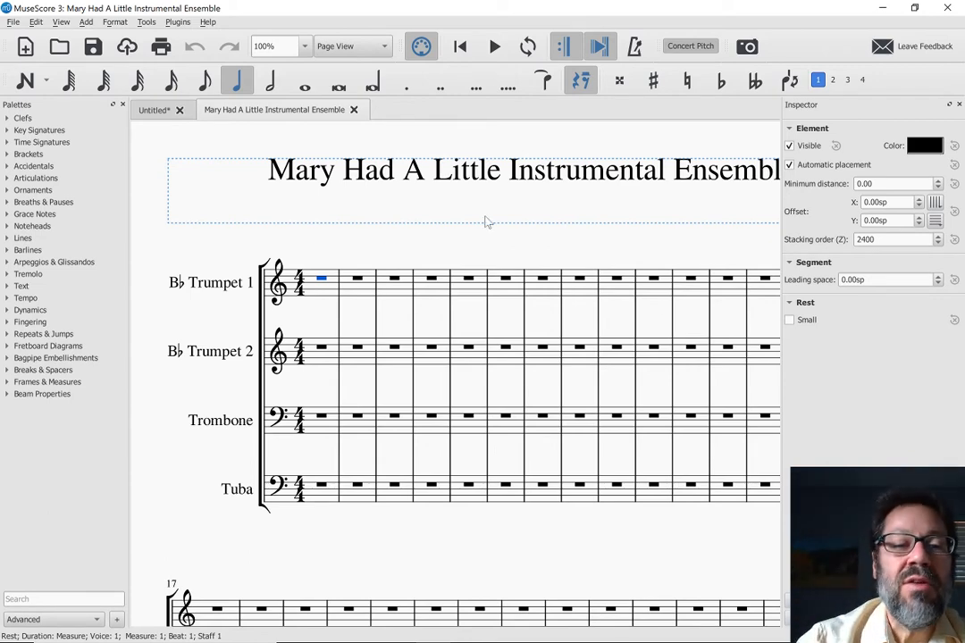
Look over the instrument names, clefs and staves across the first systems of the brass quartet score.
scroll(203, 302, "down", 3)
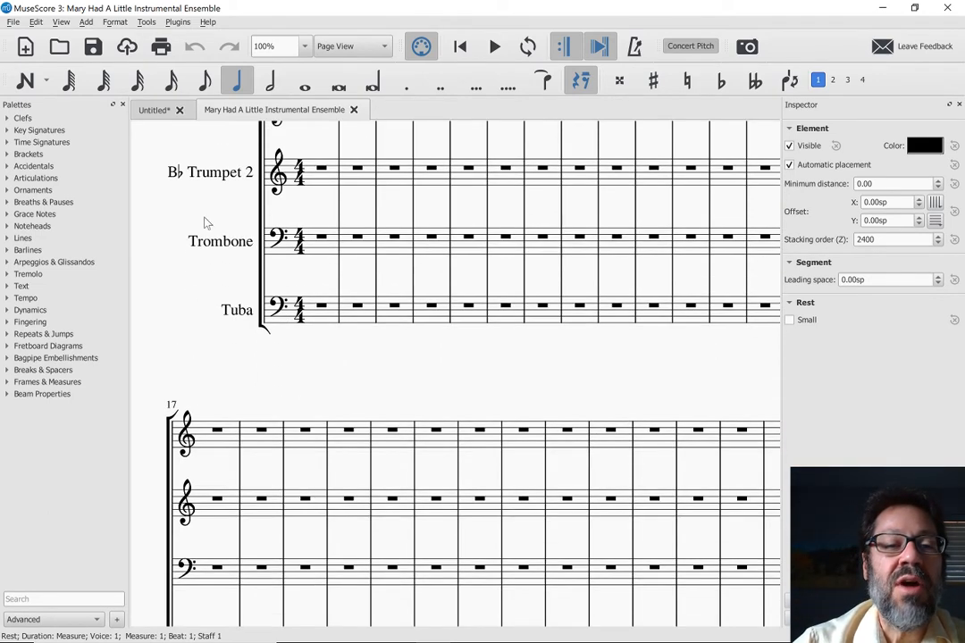
scroll(204, 222, "down", 1)
scroll(205, 221, "up", 2)
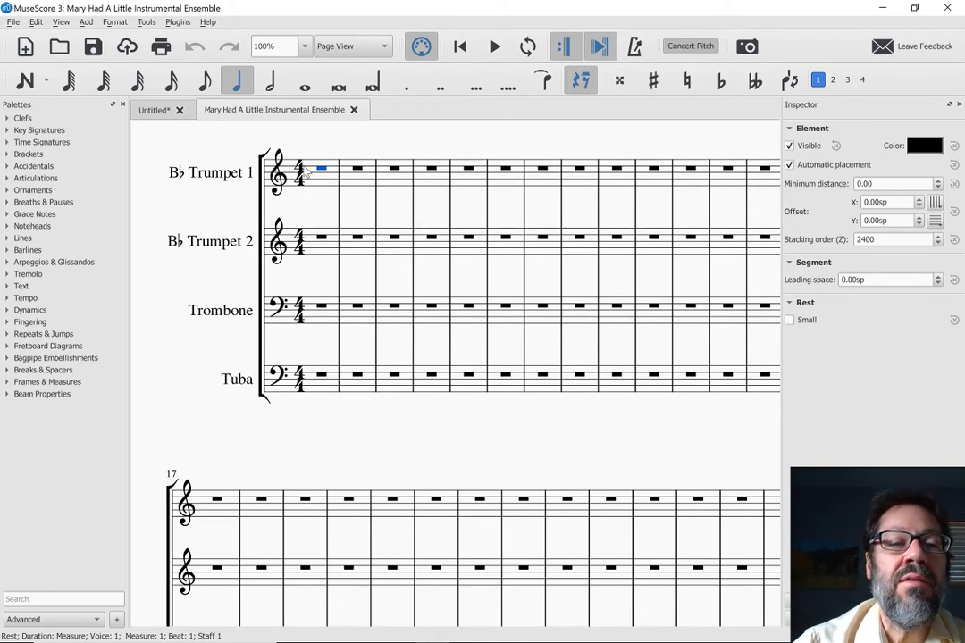
scroll(334, 368, "down", 2)
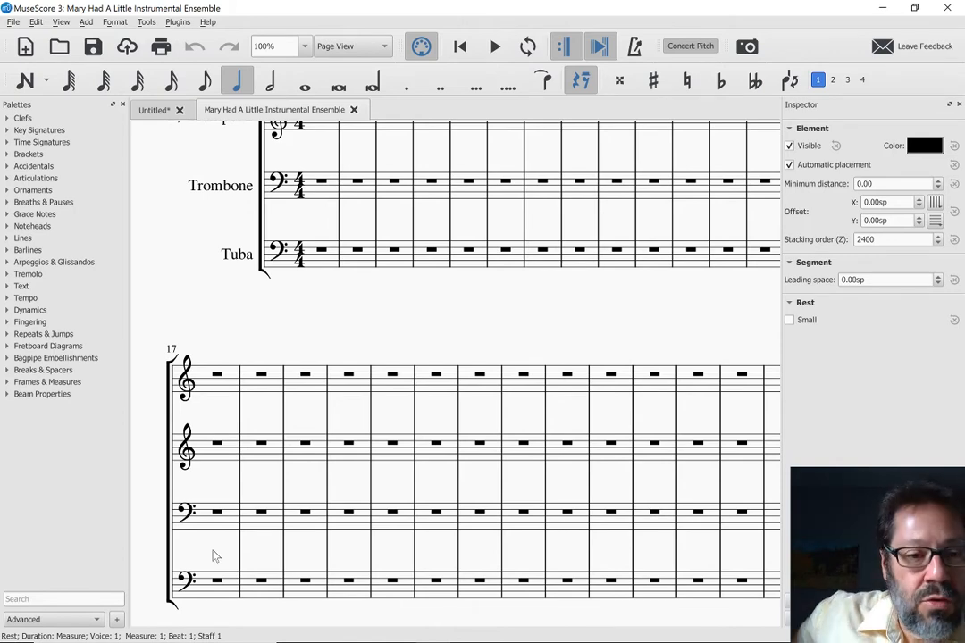
scroll(177, 334, "up", 2)
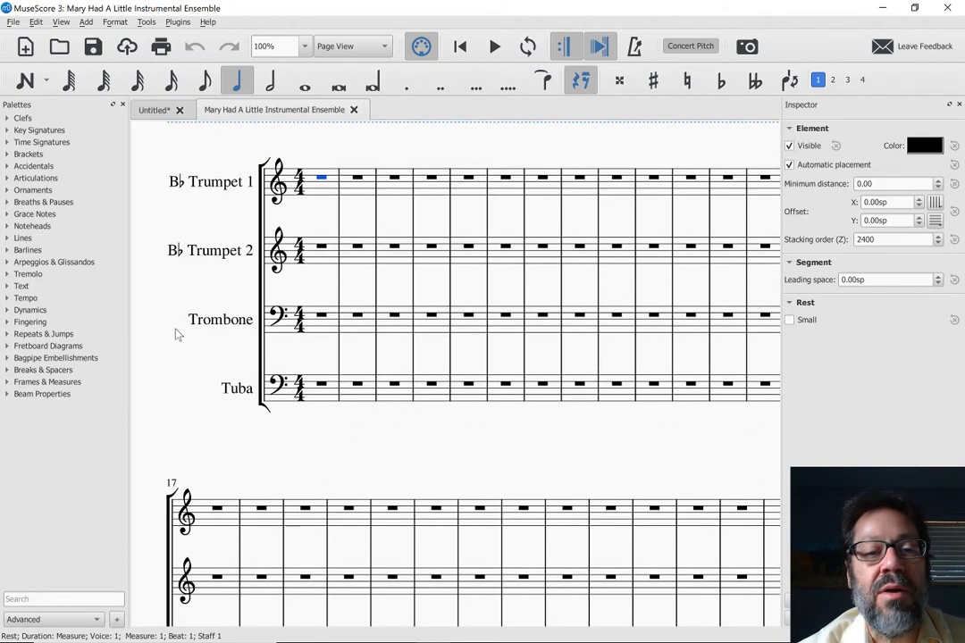
scroll(158, 233, "down", 1)
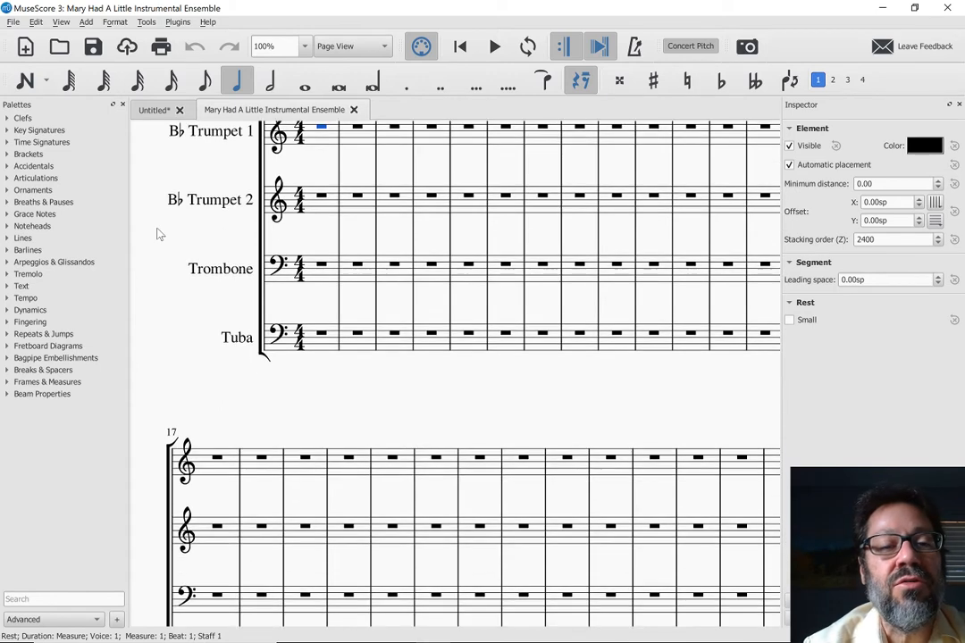
scroll(178, 176, "up", 1)
scroll(198, 442, "down", 2)
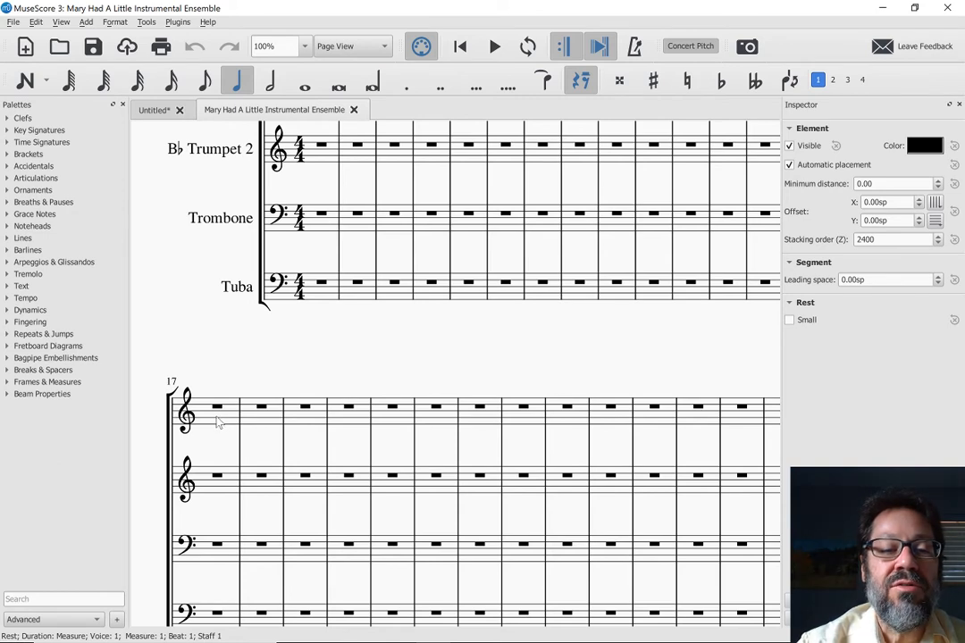
View the Staff/Part Properties of the first trumpet staff, including its transposition setting, and close them without changes.
right_click(219, 423)
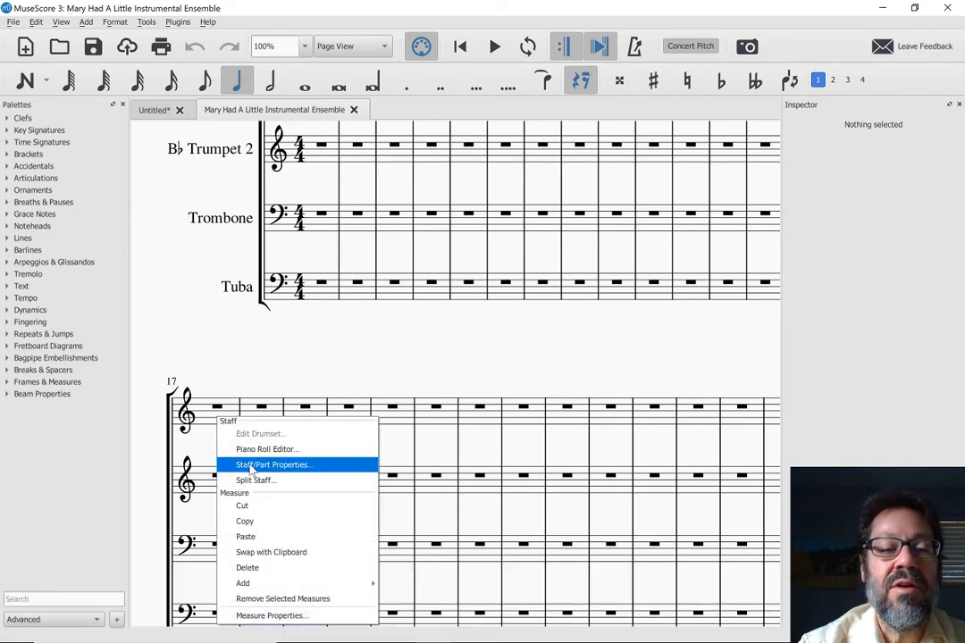
left_click(259, 465)
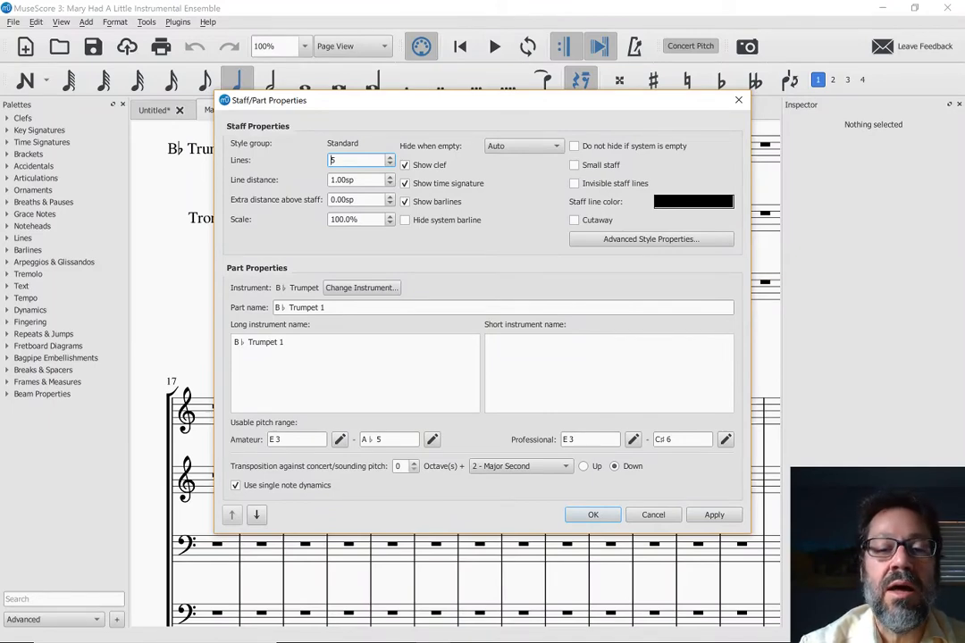
left_click(652, 514)
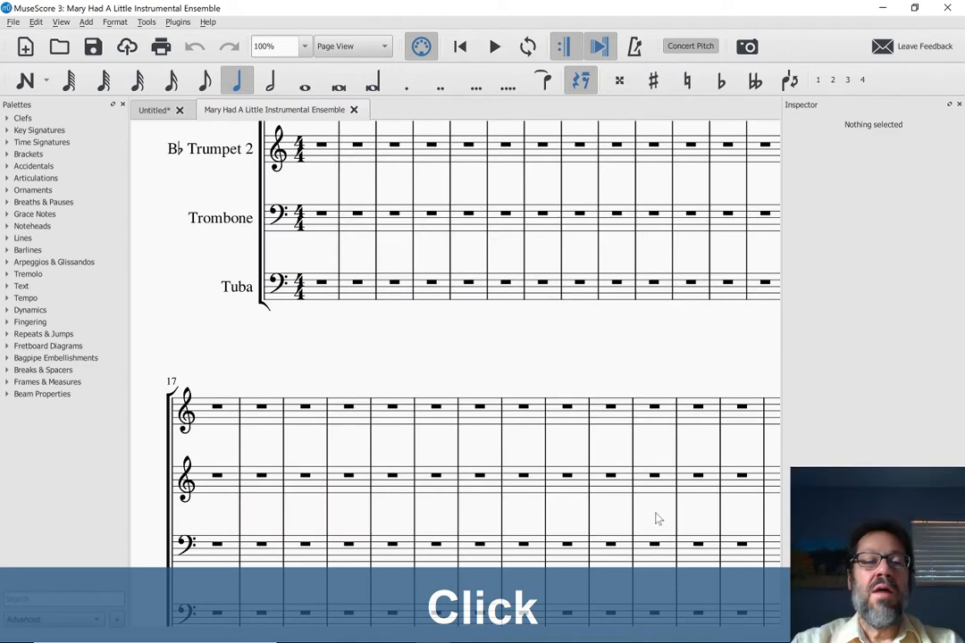
scroll(657, 518, "up", 3)
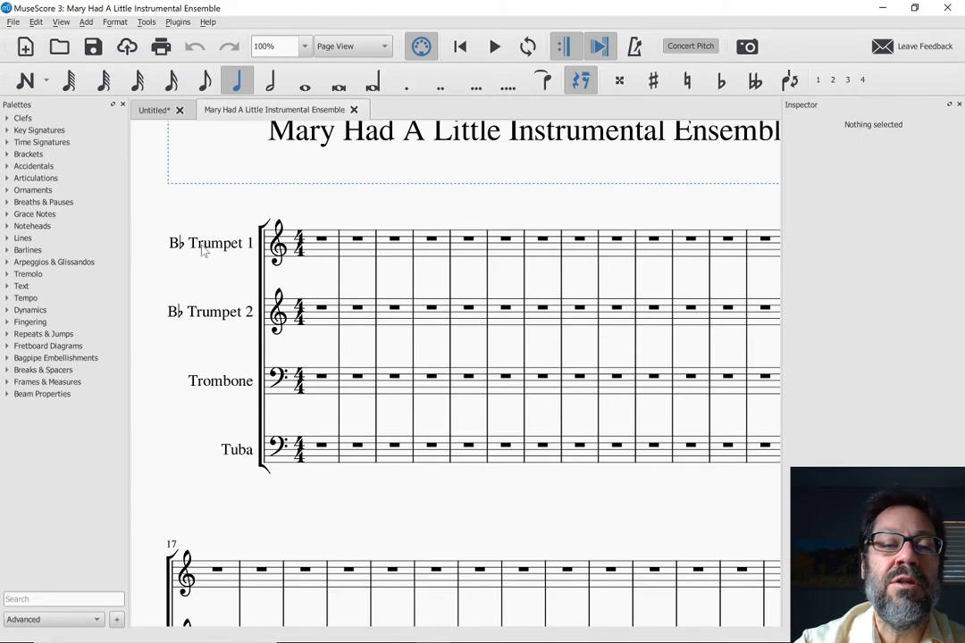
Switch to the YouTube live dashboard in the browser, request the Video Manager, and return to MuseScore.
key("alt+Tab")
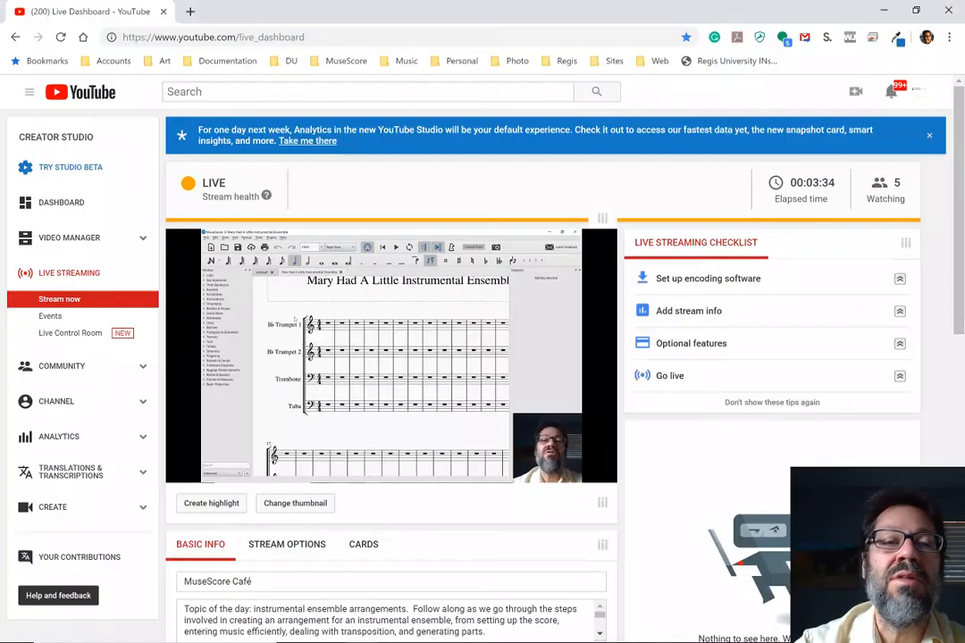
left_click(66, 252)
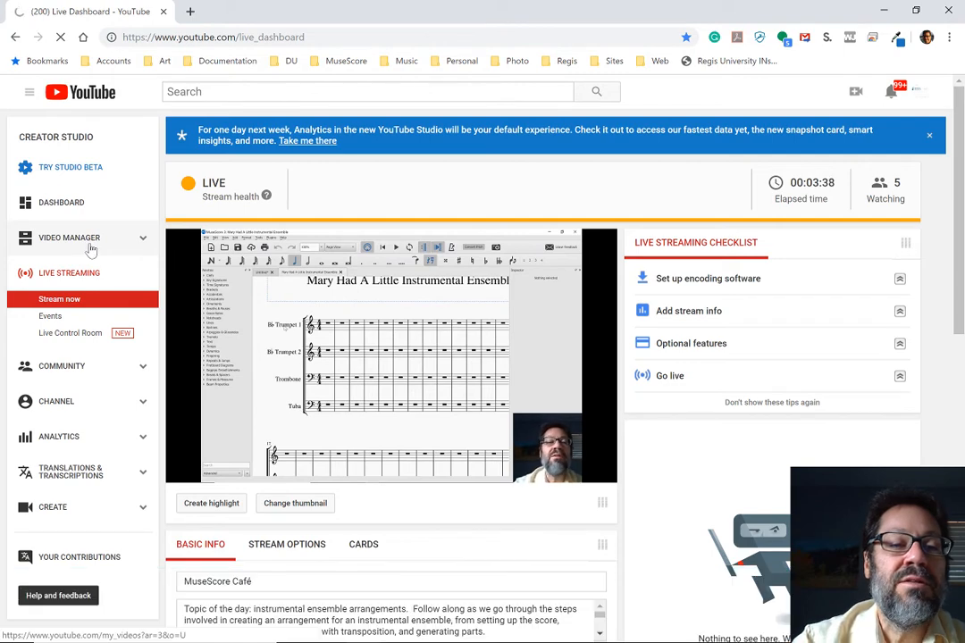
left_click(136, 243)
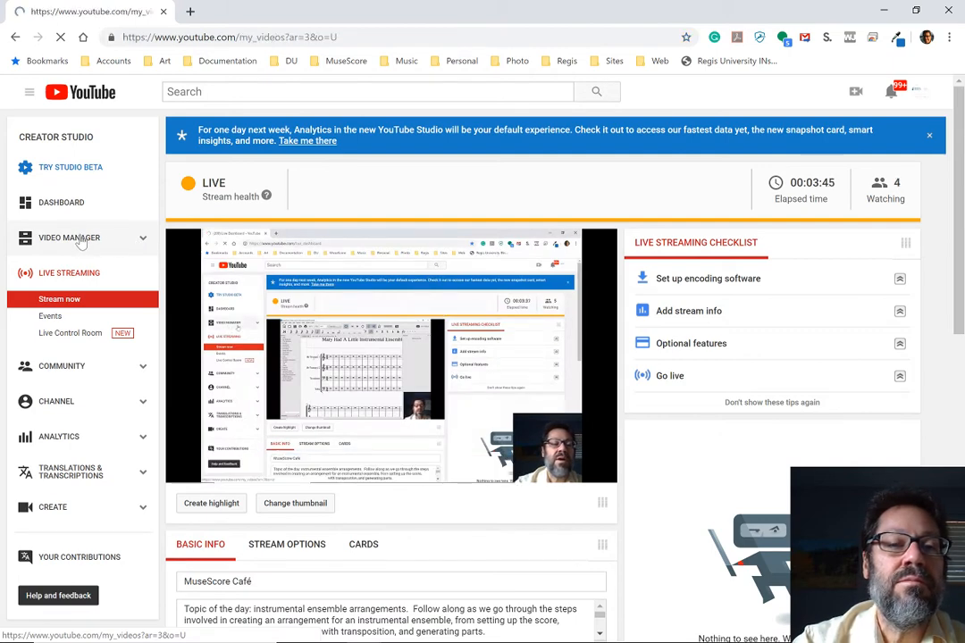
key("alt+Tab")
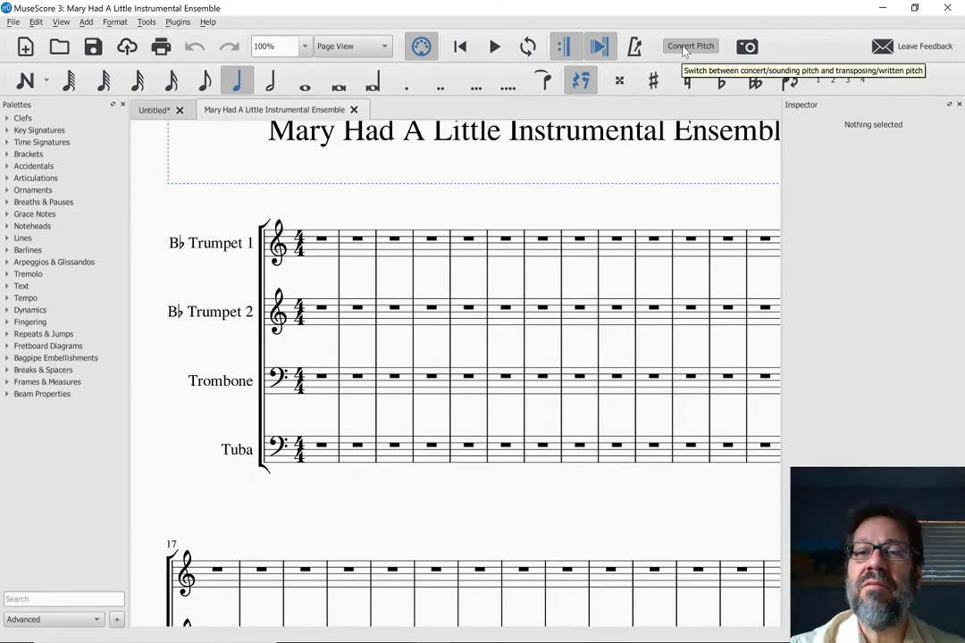
Enter a quarter-note C on beat 1 of measure 1 in both trumpet staves, the trombone and the tuba.
left_click(314, 248)
key("n")
key("c")
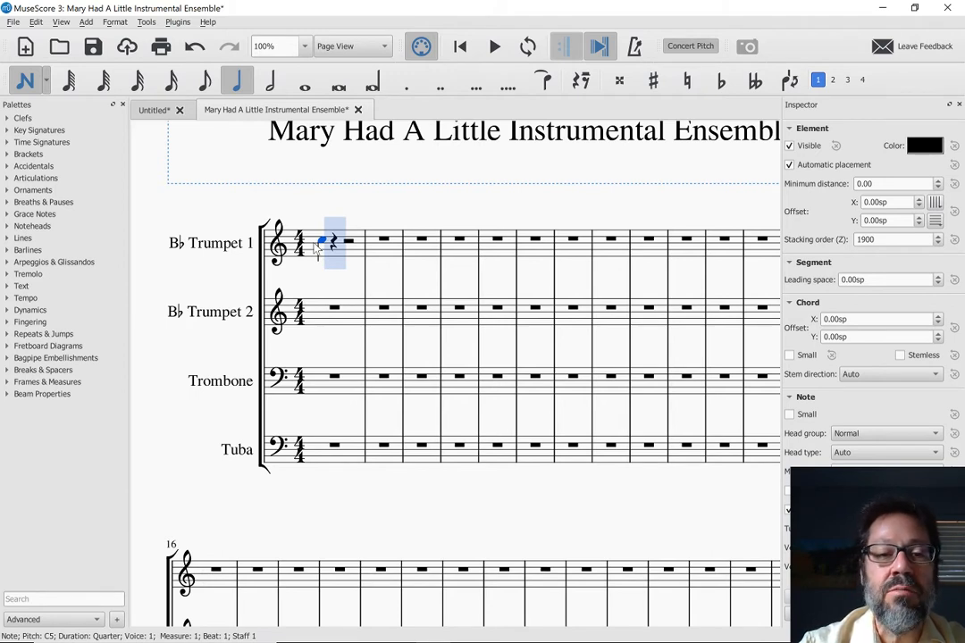
key("alt+Down")
key("c")
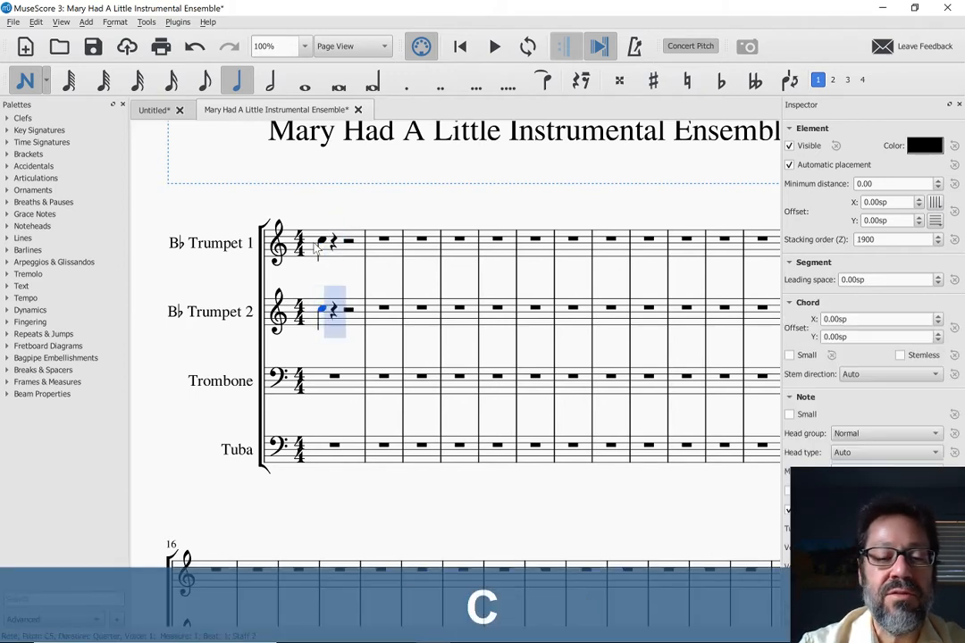
key("alt+Down")
key("c")
key("alt+Down")
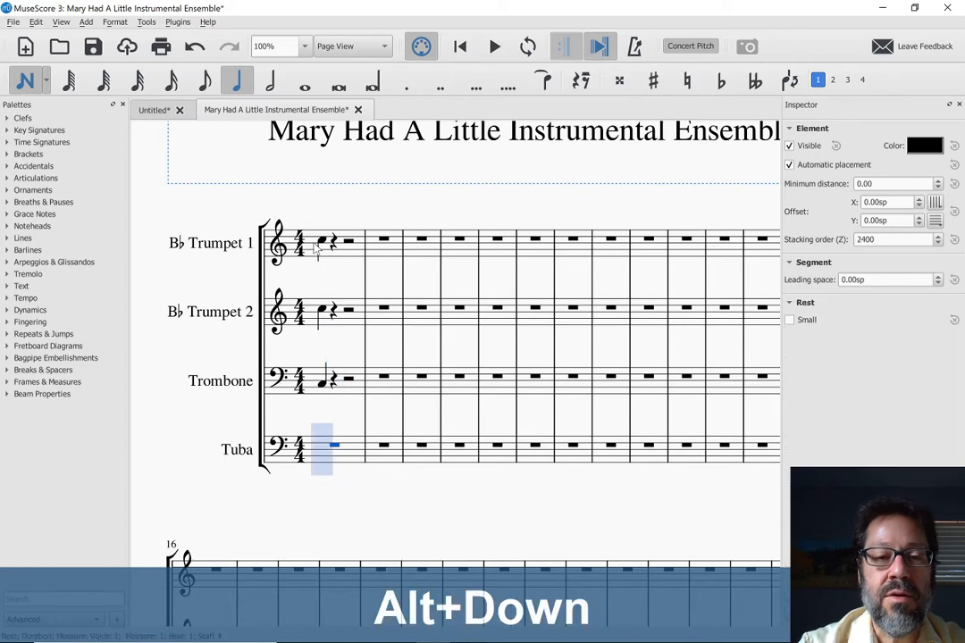
key("c")
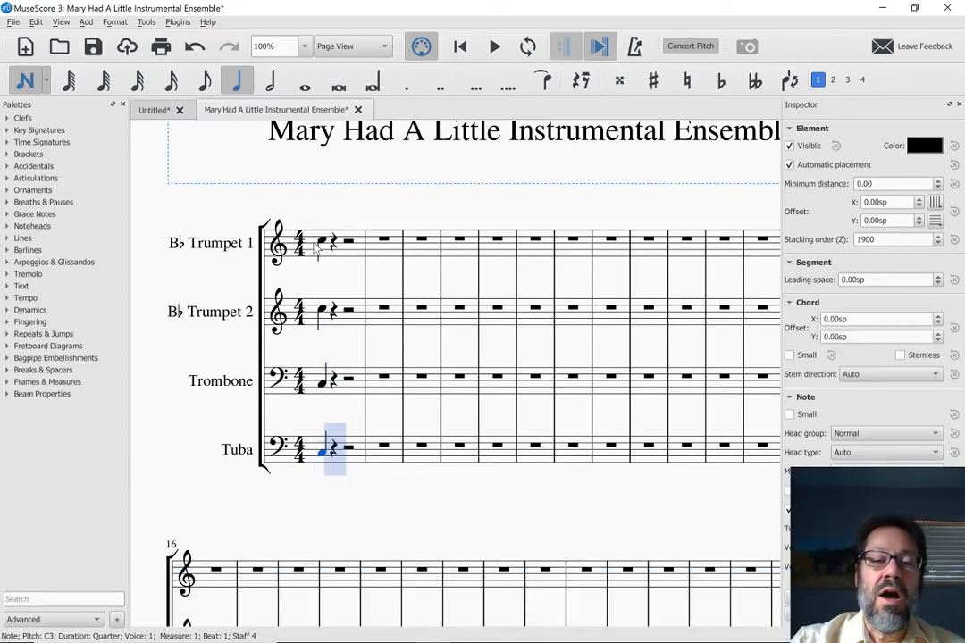
key("Escape")
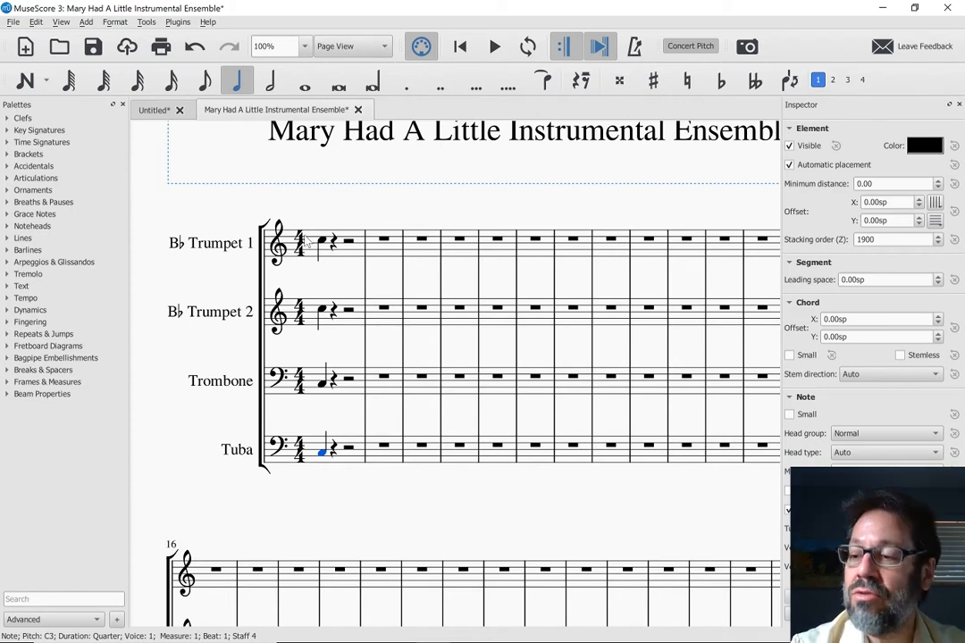
Compare the transposed trumpet parts with the sounding pitches by switching Concert Pitch off and back on twice.
left_click(675, 49)
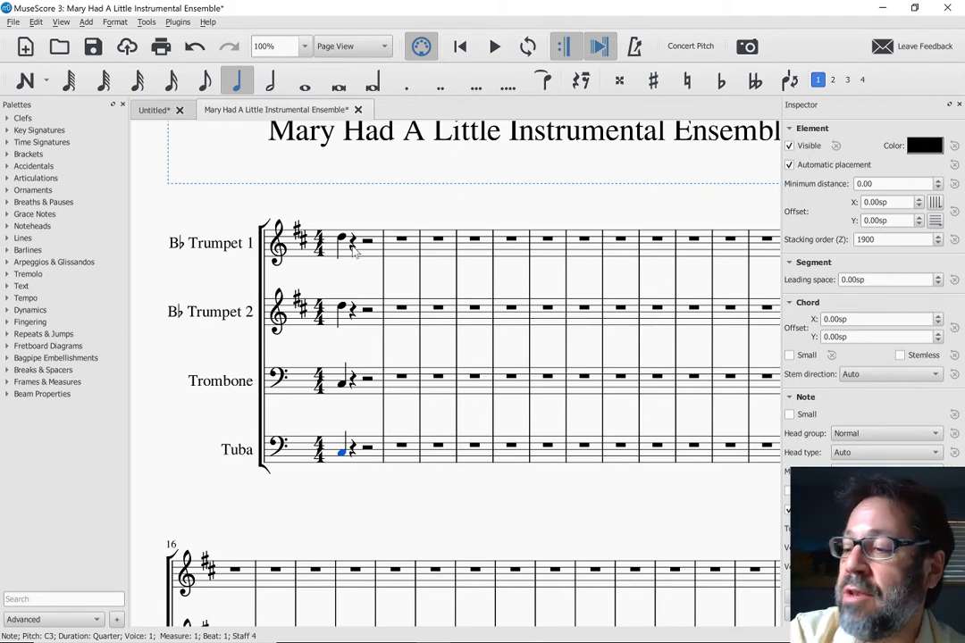
left_click(688, 46)
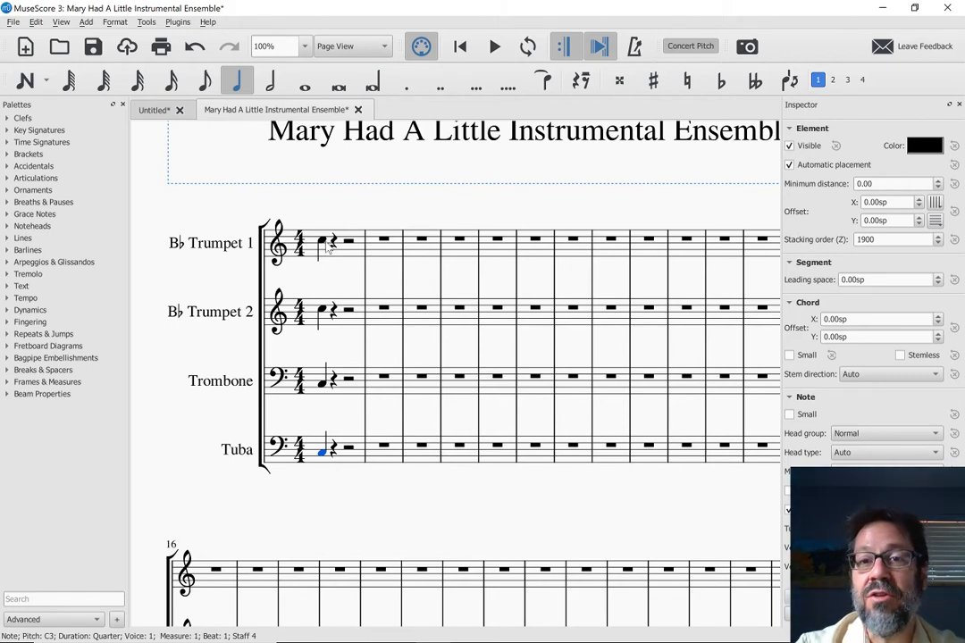
left_click(688, 48)
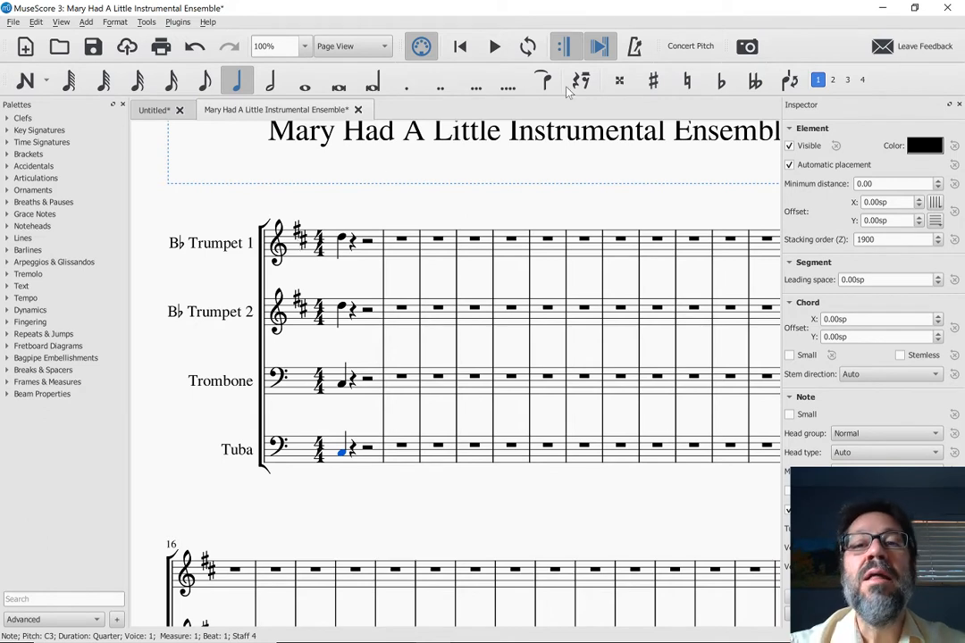
left_click(708, 50)
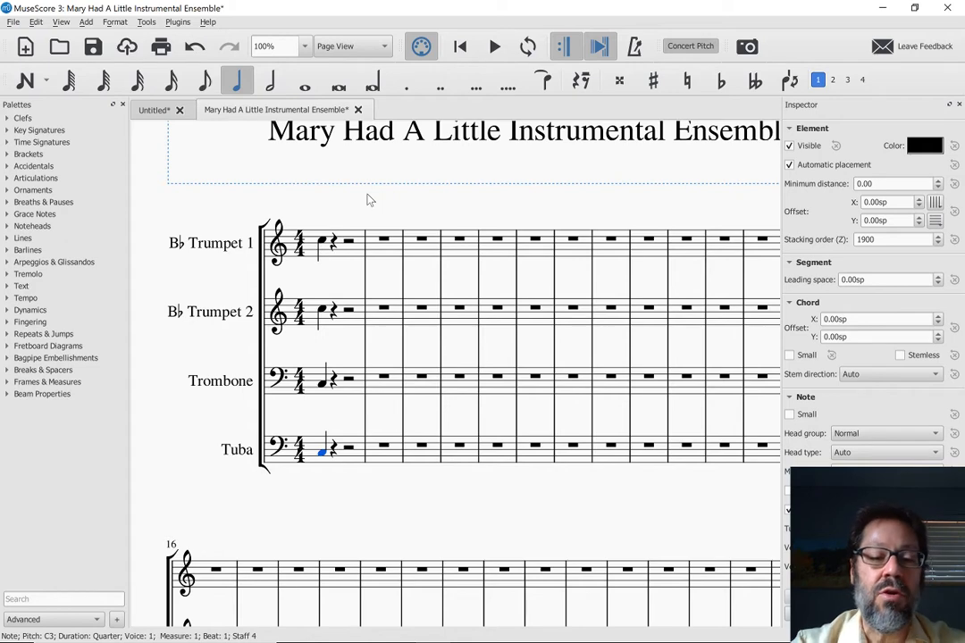
Open the recent score Mary Had A Little SATB and play it back from its first note.
left_click(334, 243)
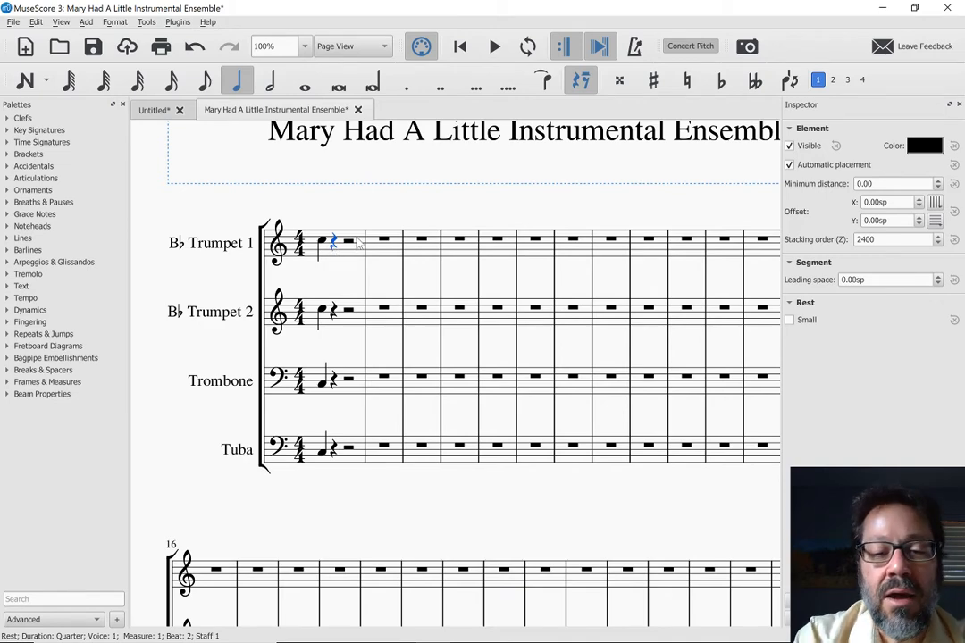
key("F4")
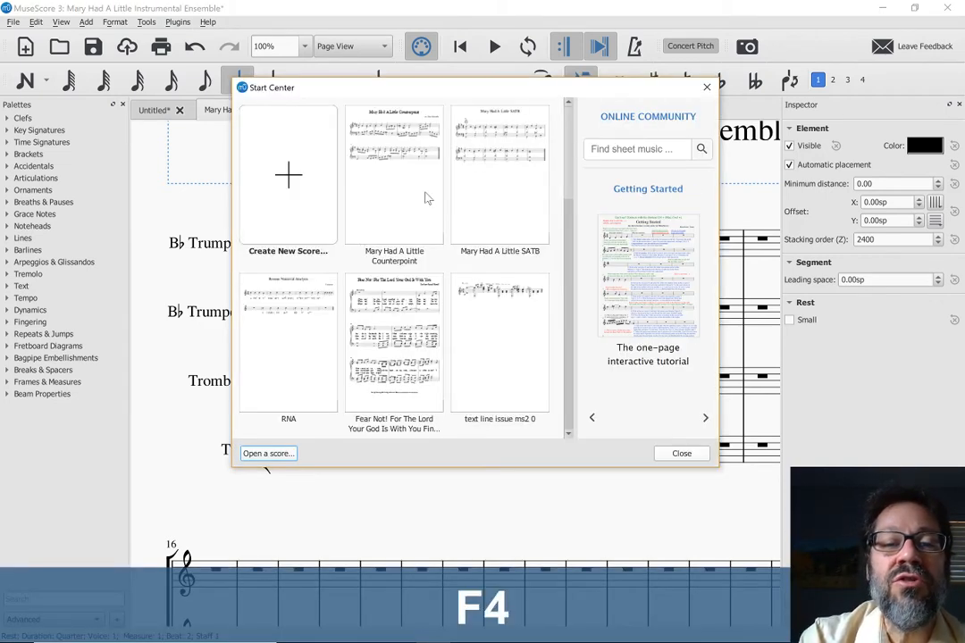
left_click(482, 204)
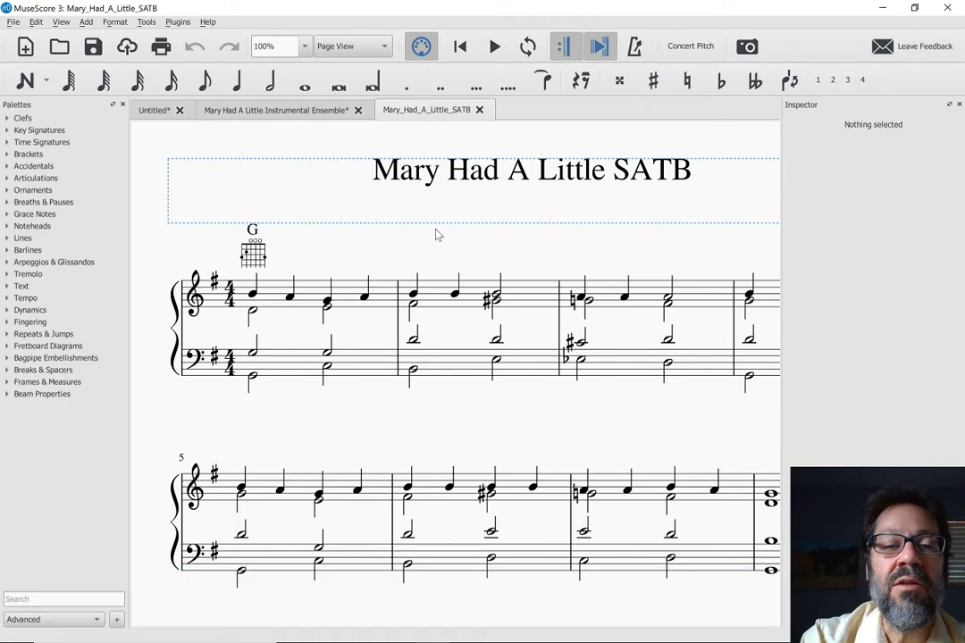
left_click(254, 296)
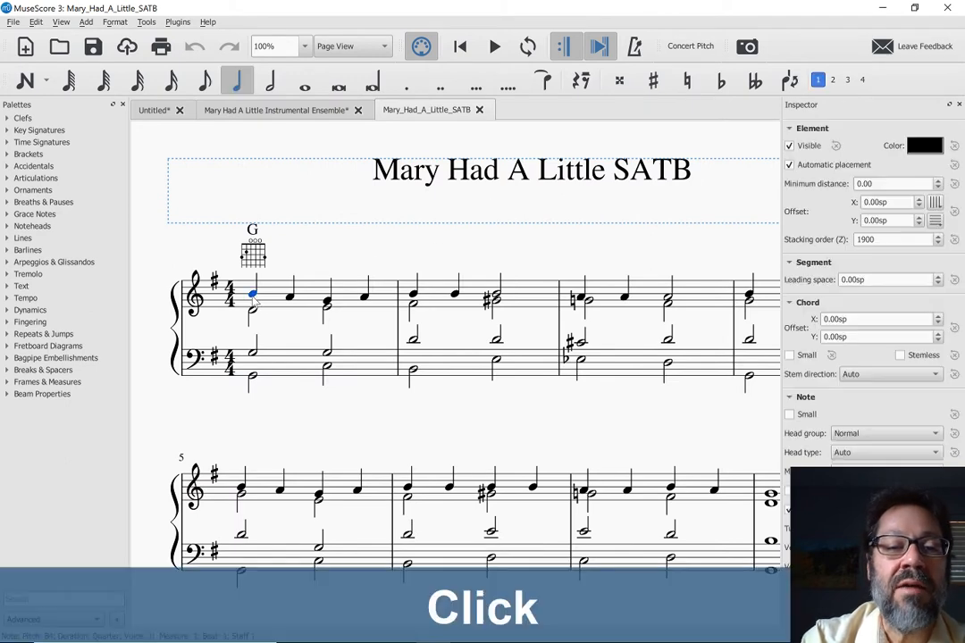
key("space")
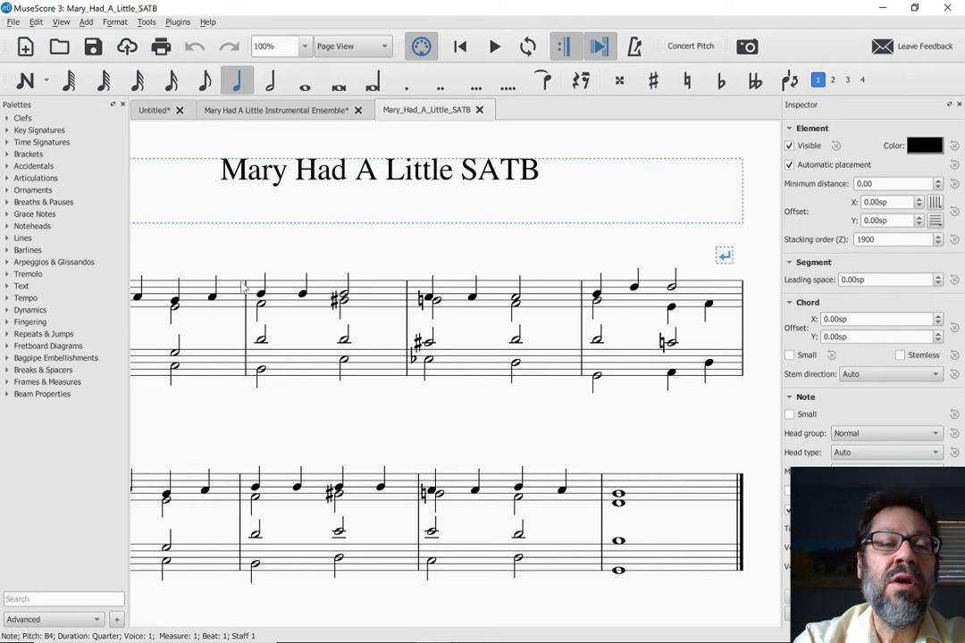
Copy measures 1 to 8 of the upper staff in the SATB score, including both voices.
key("Home")
scroll(241, 286, "left", 1)
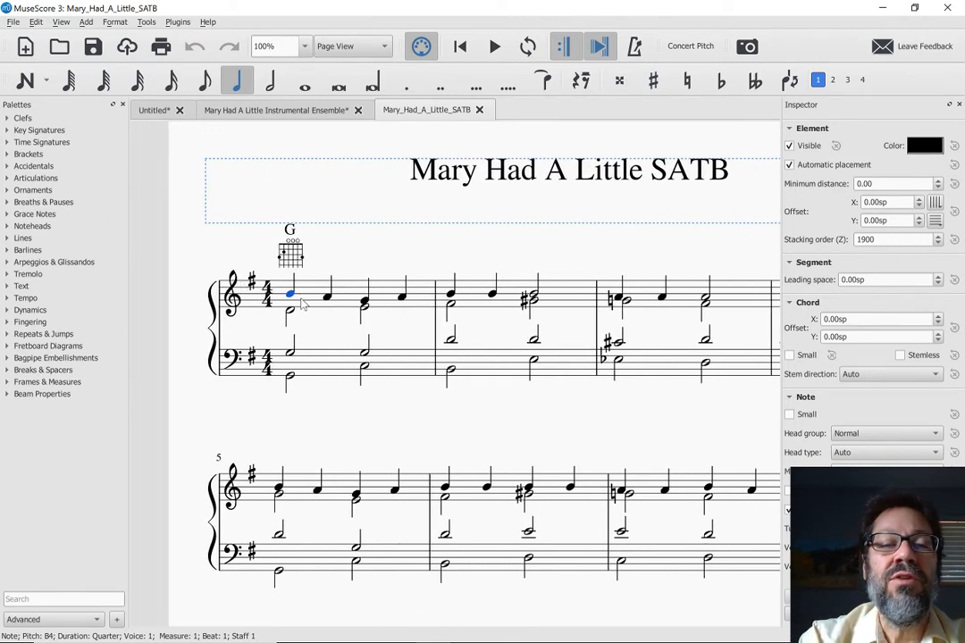
left_click(304, 305)
scroll(303, 305, "right", 9)
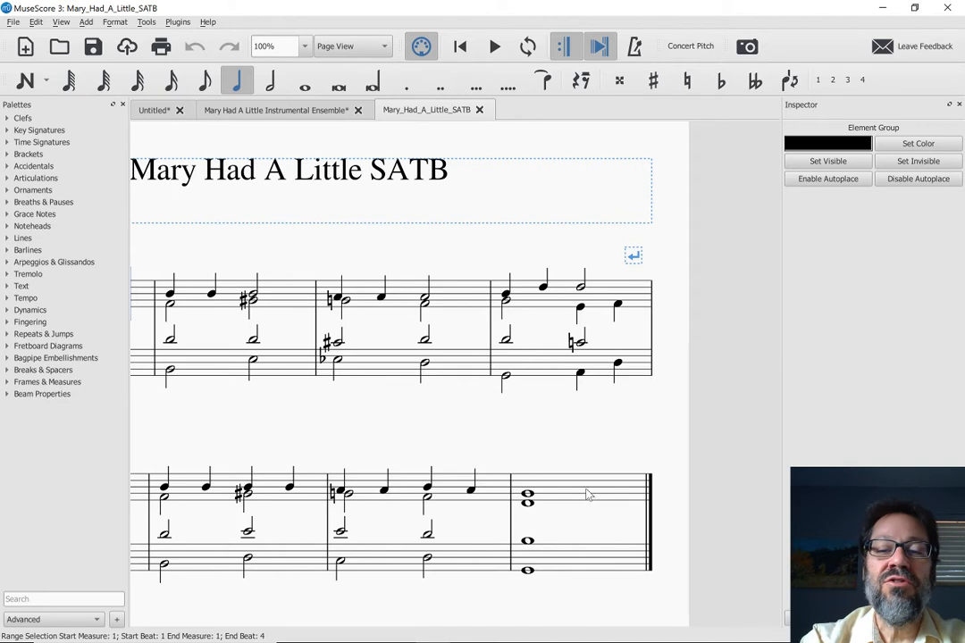
scroll(362, 420, "left", 9)
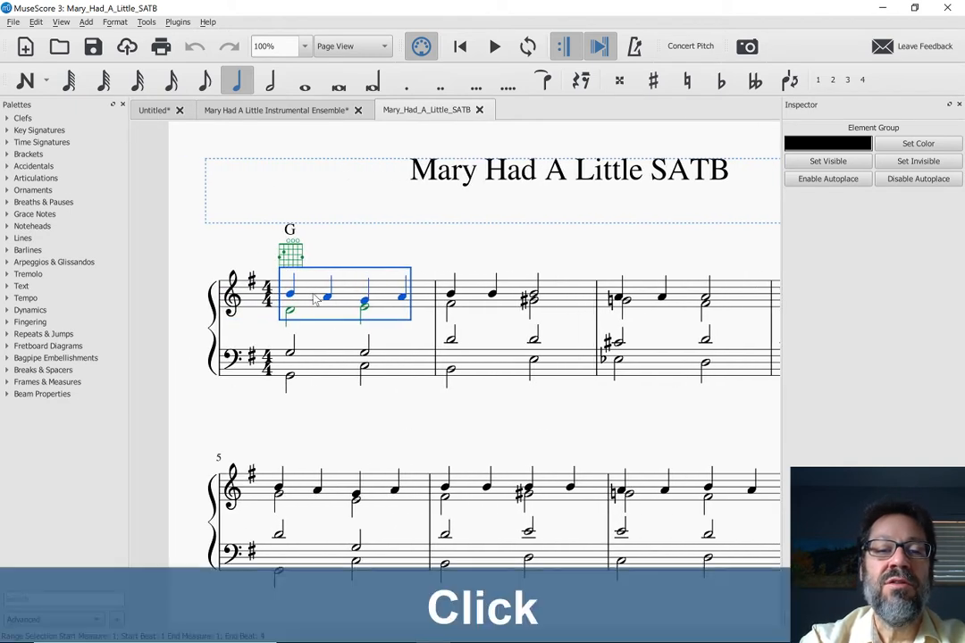
scroll(467, 413, "right", 5)
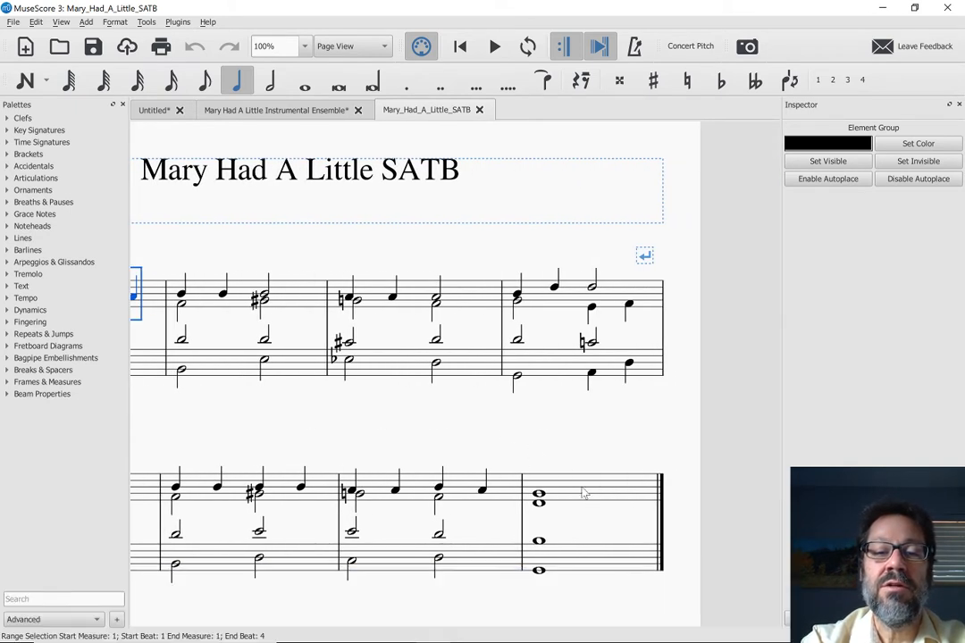
left_click(583, 493, "shift")
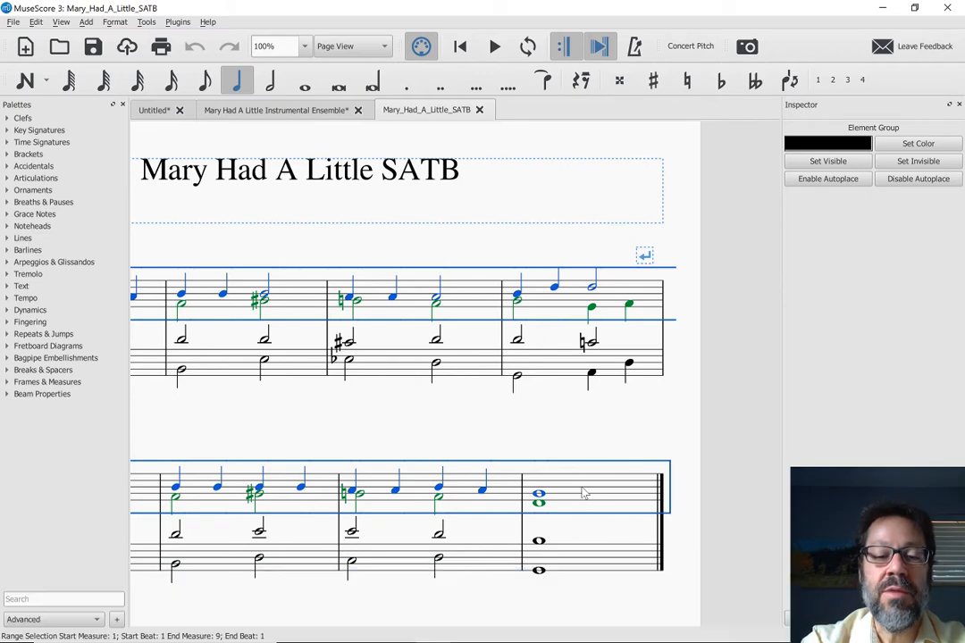
key("ctrl+c")
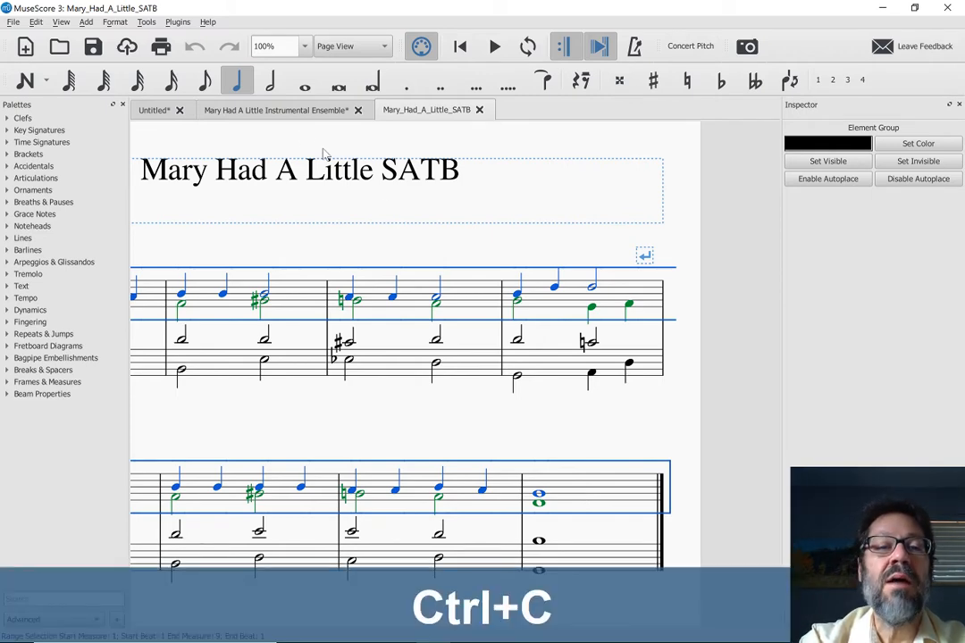
Switch to the Instrumental Ensemble score and apply the one-sharp G major key signature to all staves.
left_click(280, 111)
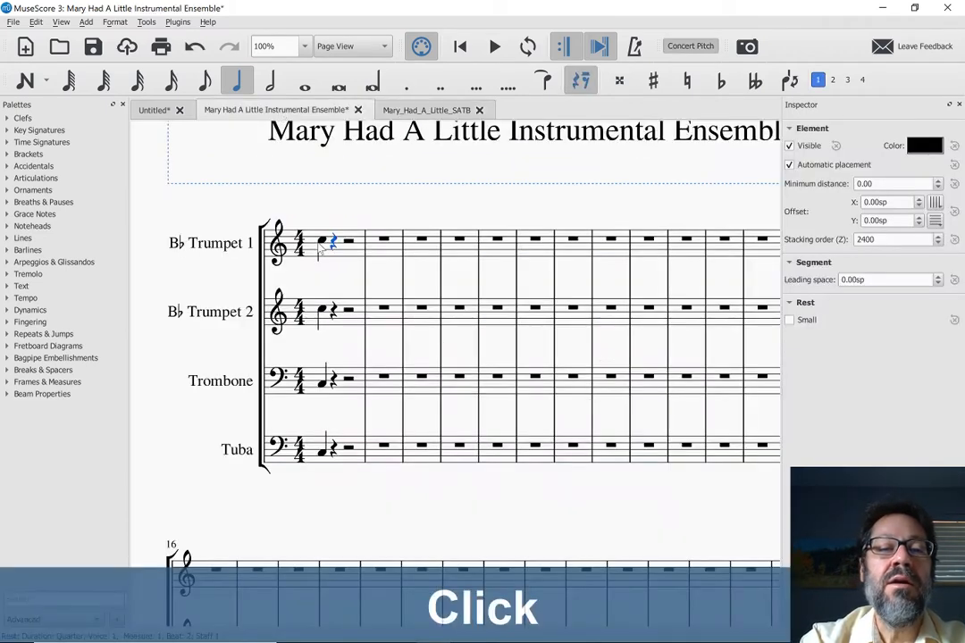
left_click(22, 130)
mouse_move(21, 153)
left_mouse_down()
mouse_move(355, 276)
mouse_move(338, 250)
left_mouse_up()
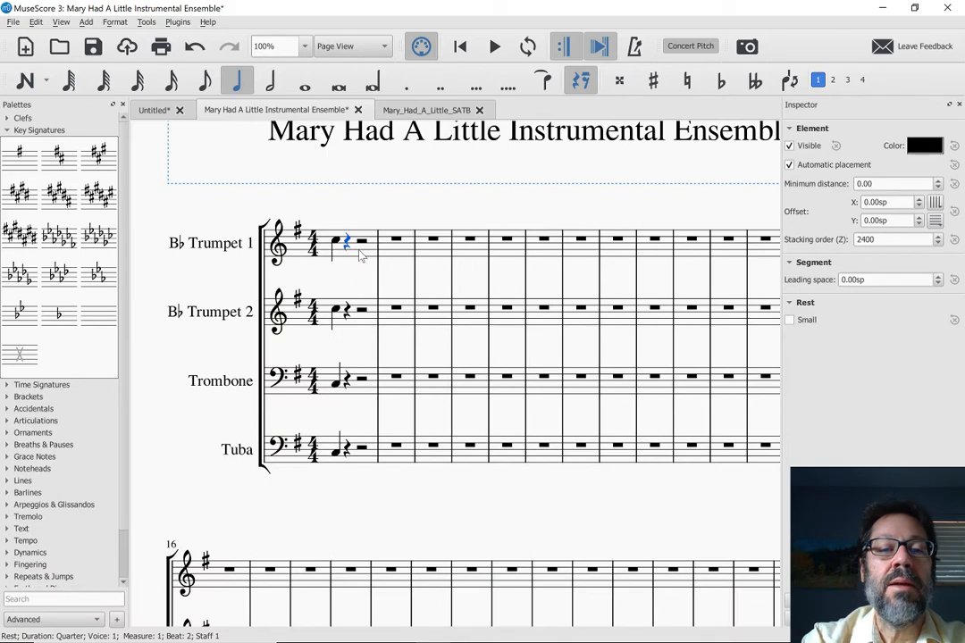
Clear all notes from the ensemble score and paste the copied SATB music into Trumpet 1 from measure 1.
key("ctrl+a")
key("Delete")
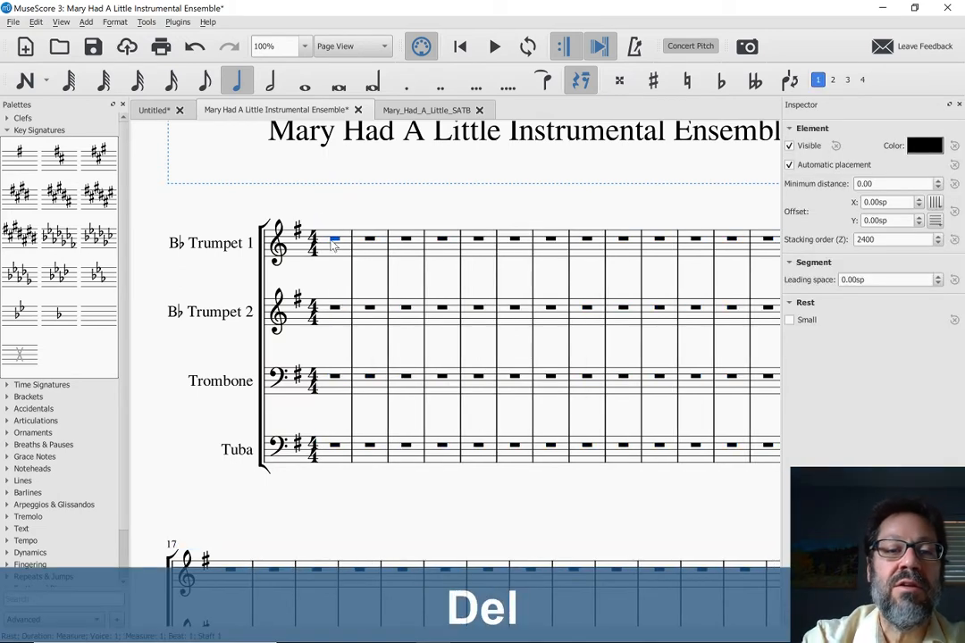
left_click(333, 244)
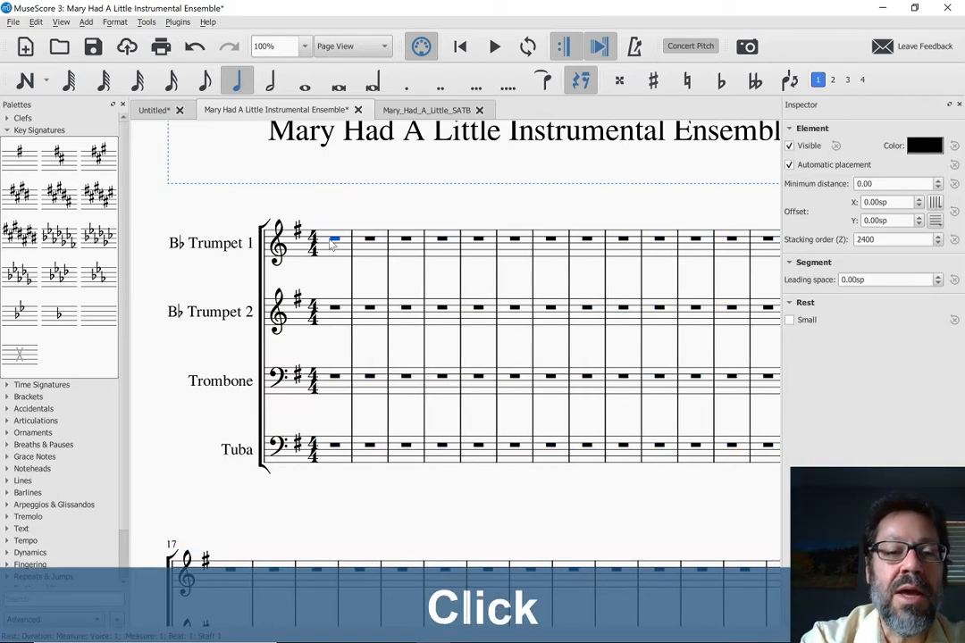
key("ctrl+v")
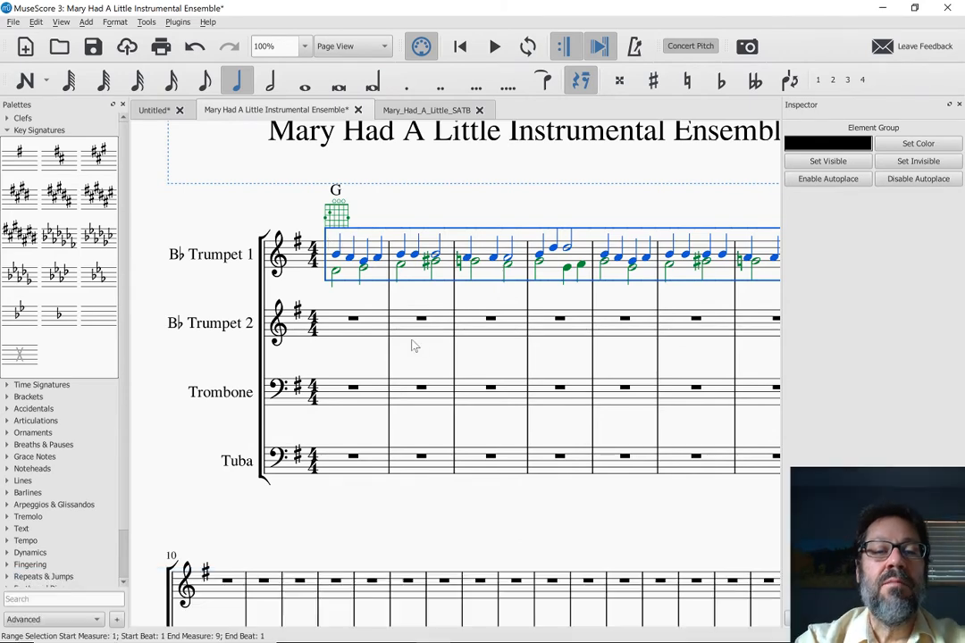
Delete the pasted G fretboard diagram with its chord symbol above measure 1 of Trumpet 1.
left_click(436, 215)
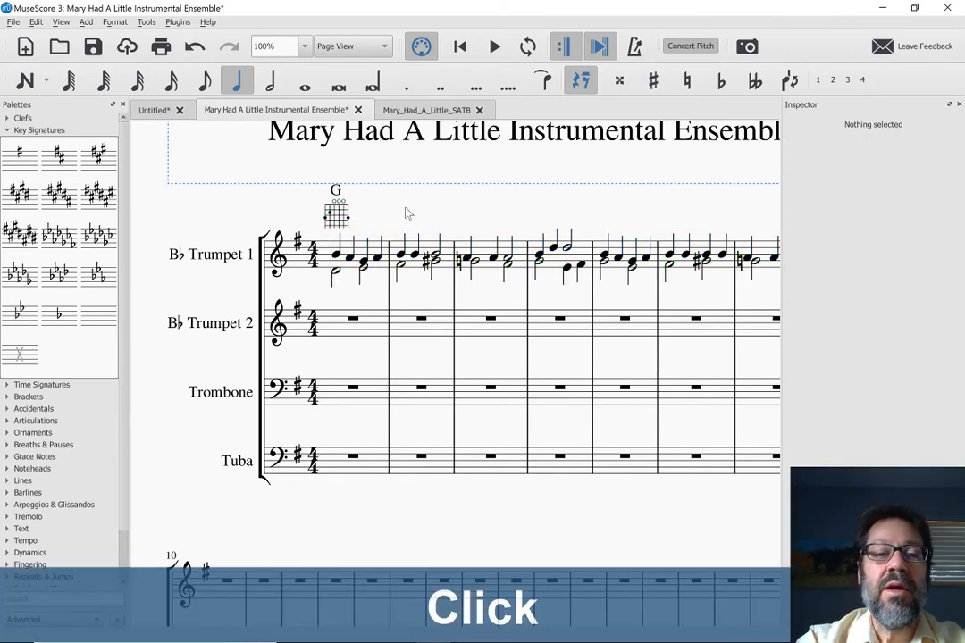
left_click(337, 212)
key("Delete")
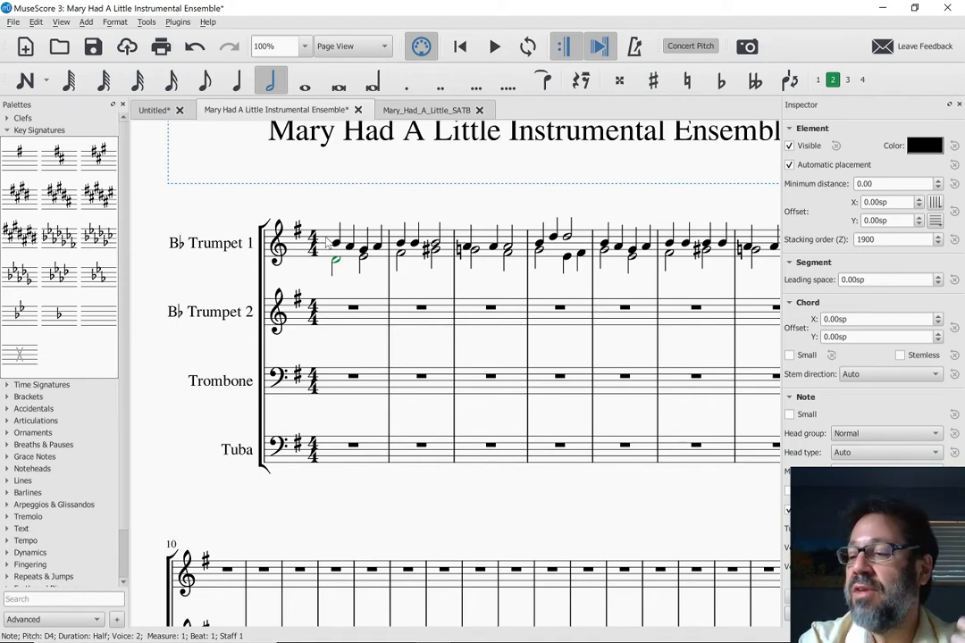
Explode measures 1 to 8 of Trumpet 1 so its two voices are split across the Trumpet 1 and Trumpet 2 staves.
left_click(328, 251)
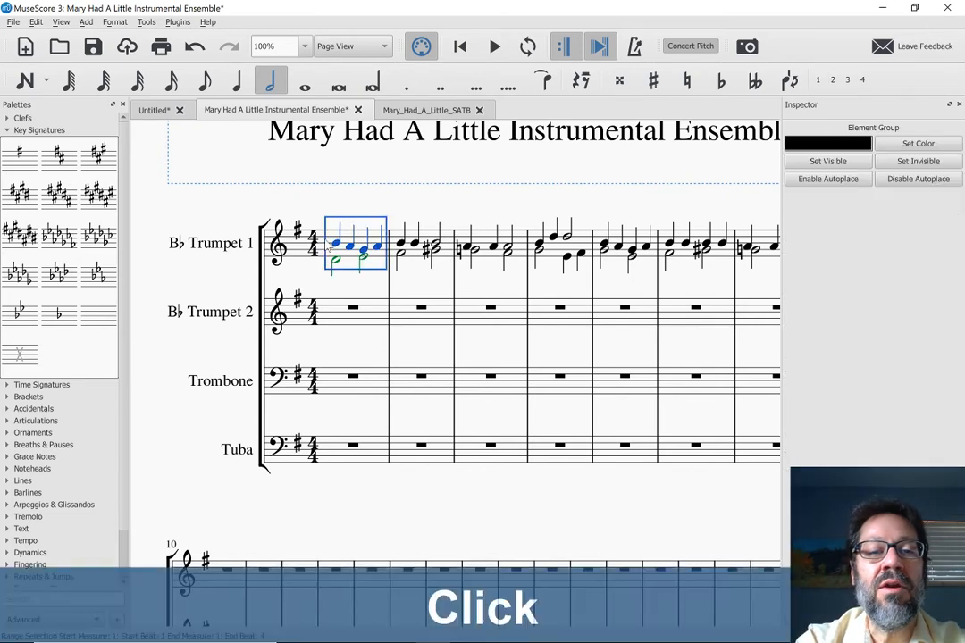
scroll(332, 249, "right", 3)
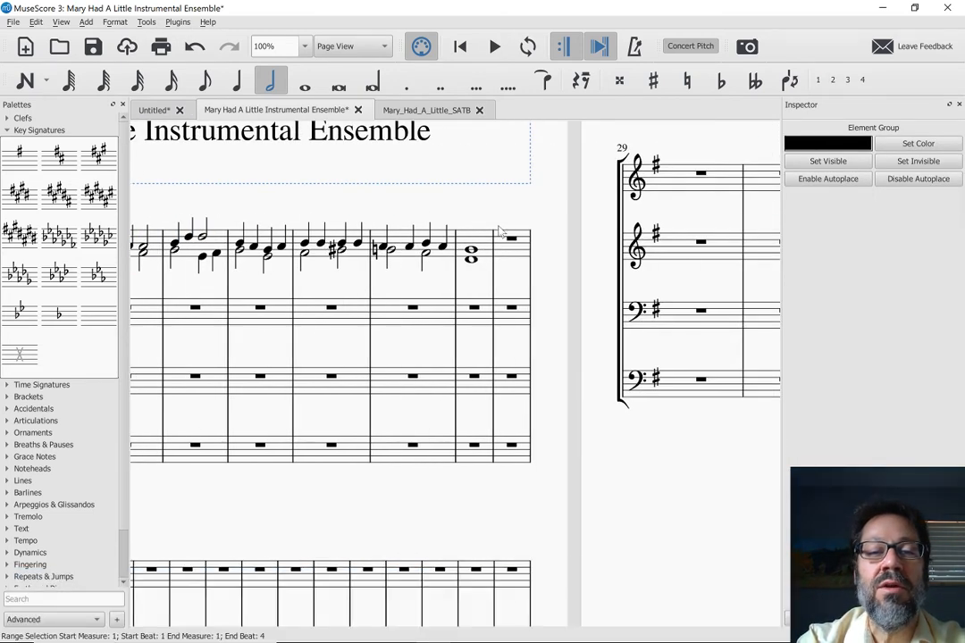
left_click(484, 246, "shift")
scroll(484, 243, "left", 4)
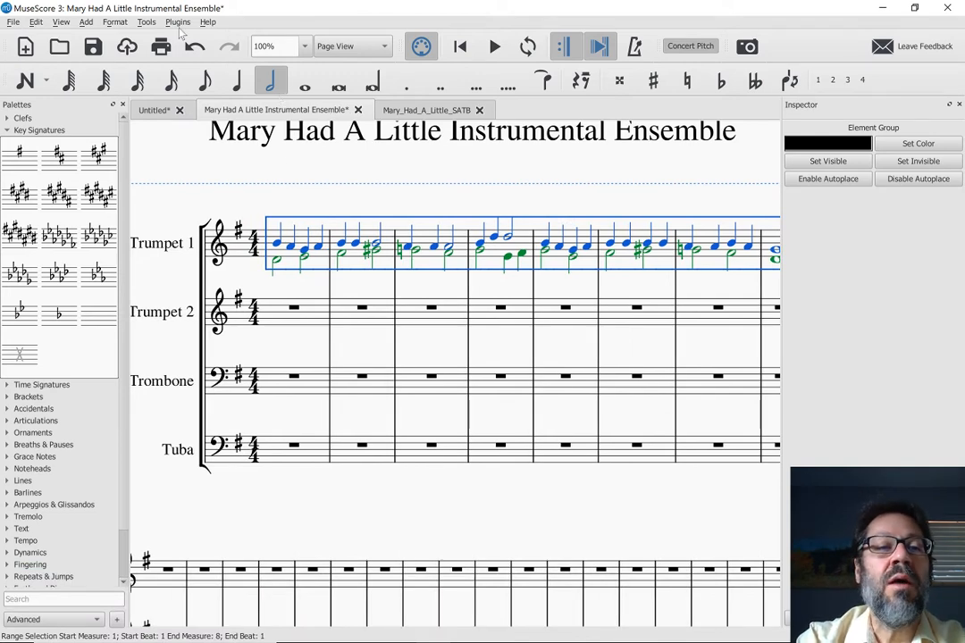
left_click(146, 23)
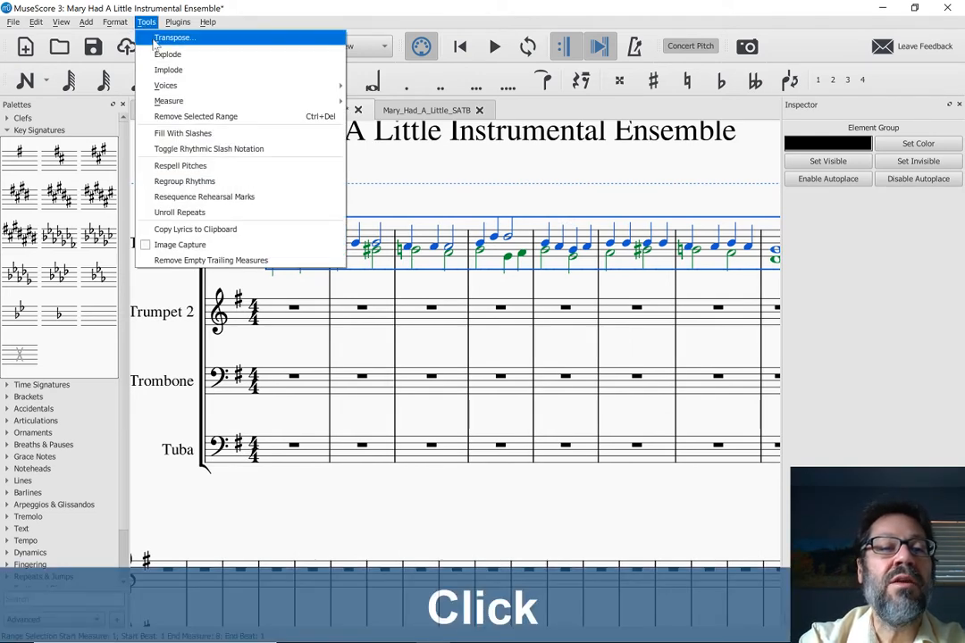
left_click(167, 54)
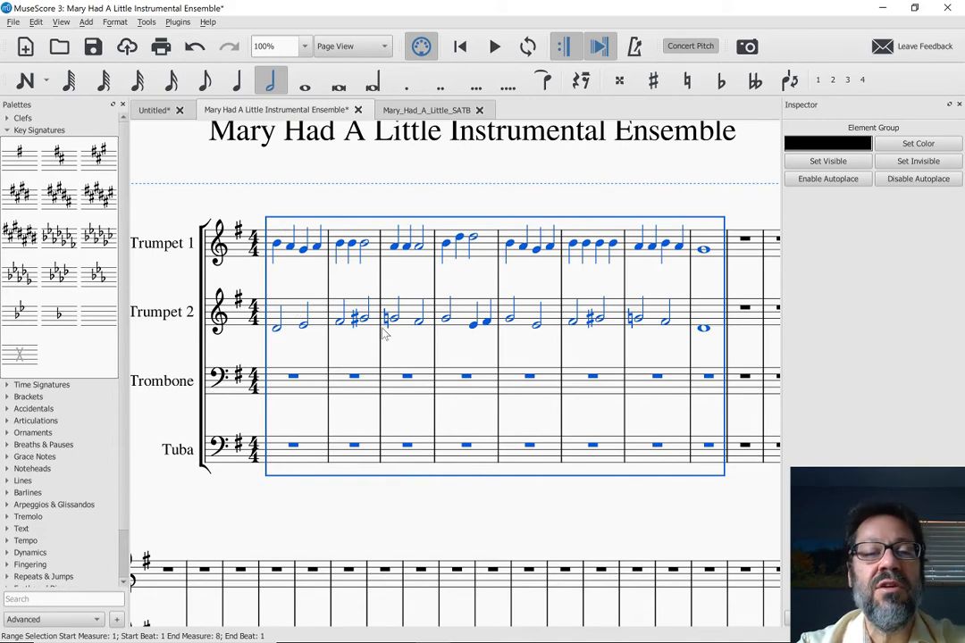
Enter two half-note chords in measure 1 of the trombone: G3 with B3, and C3 with C4.
left_click(291, 379)
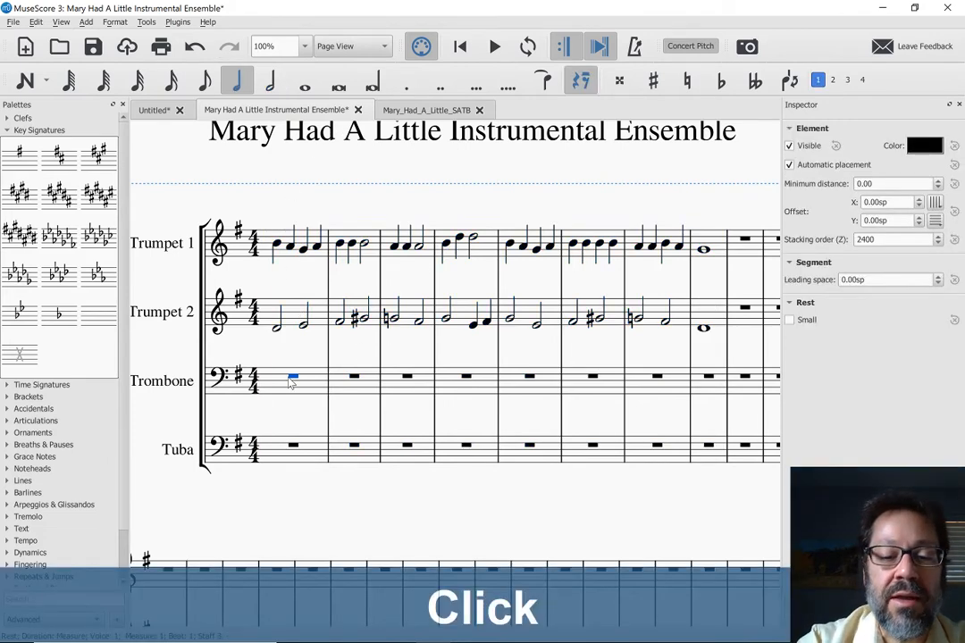
key("n")
key("6")
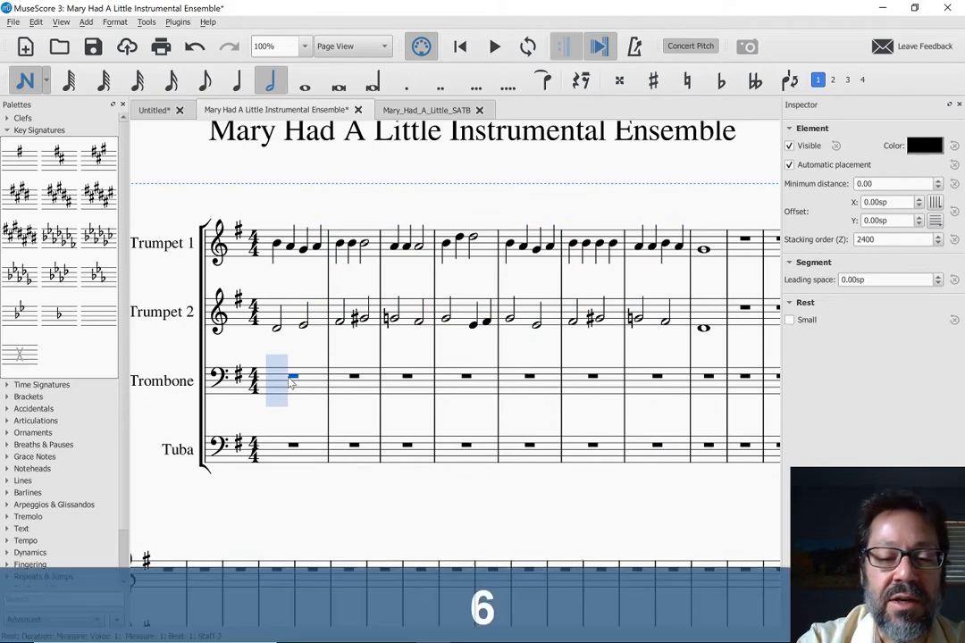
key("g")
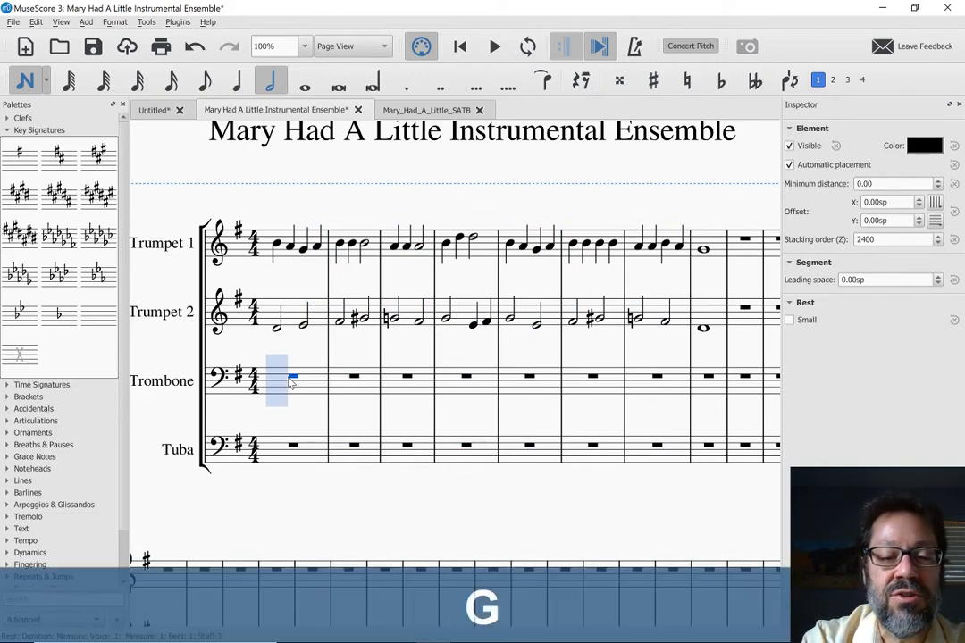
key("shift+b")
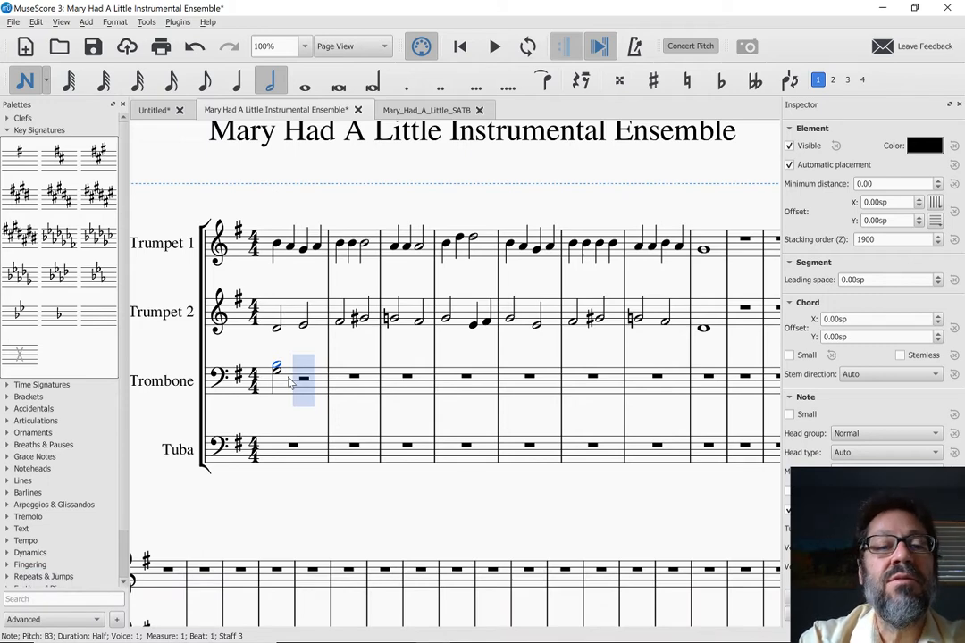
key("c")
key("ctrl+Down")
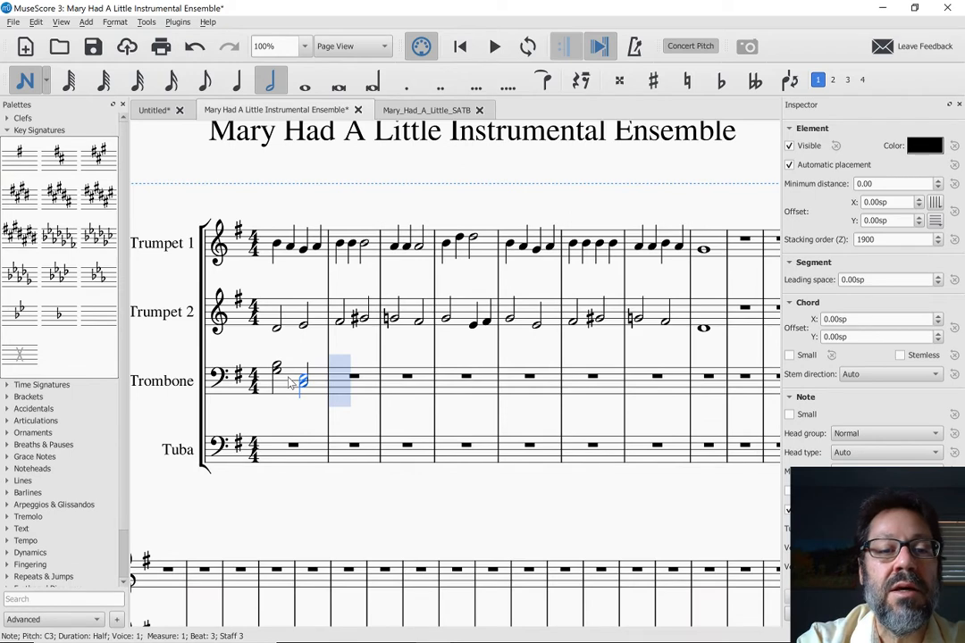
key("shift+c")
key("Escape")
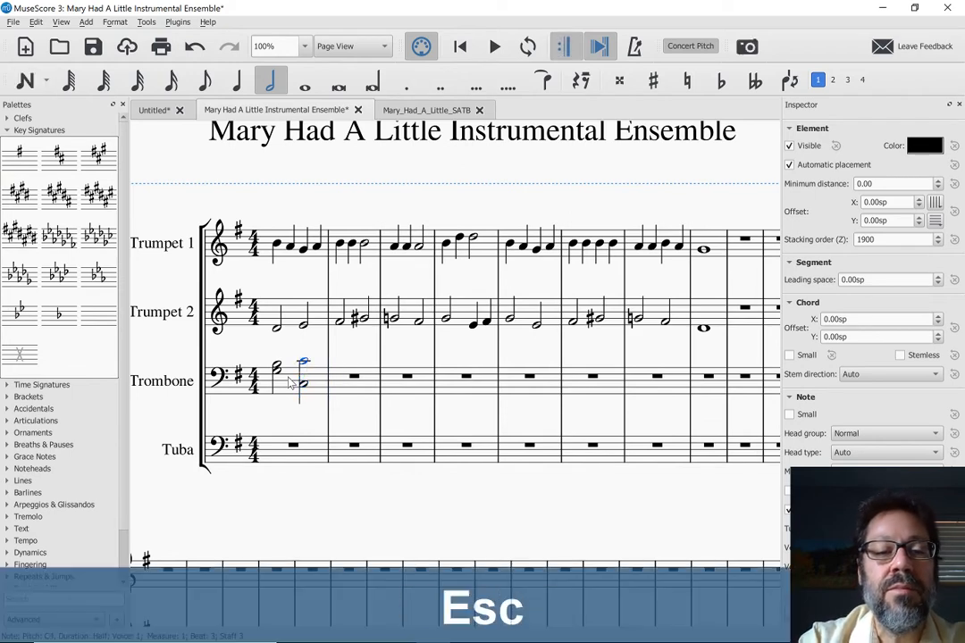
Enter a B2 half note on the first beat of measure 2 in the trombone.
left_click(295, 388)
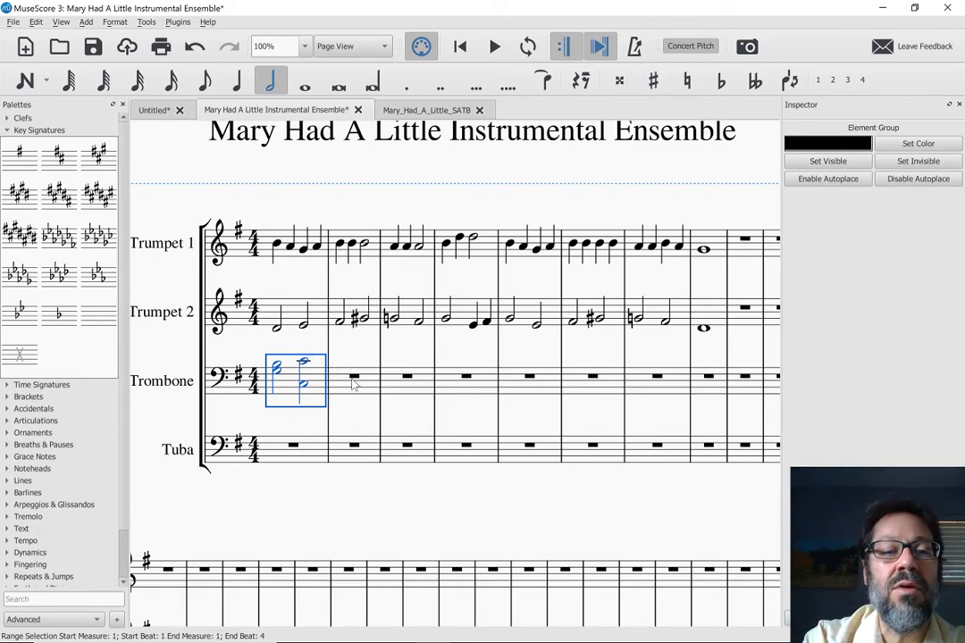
left_click(353, 380)
key("n")
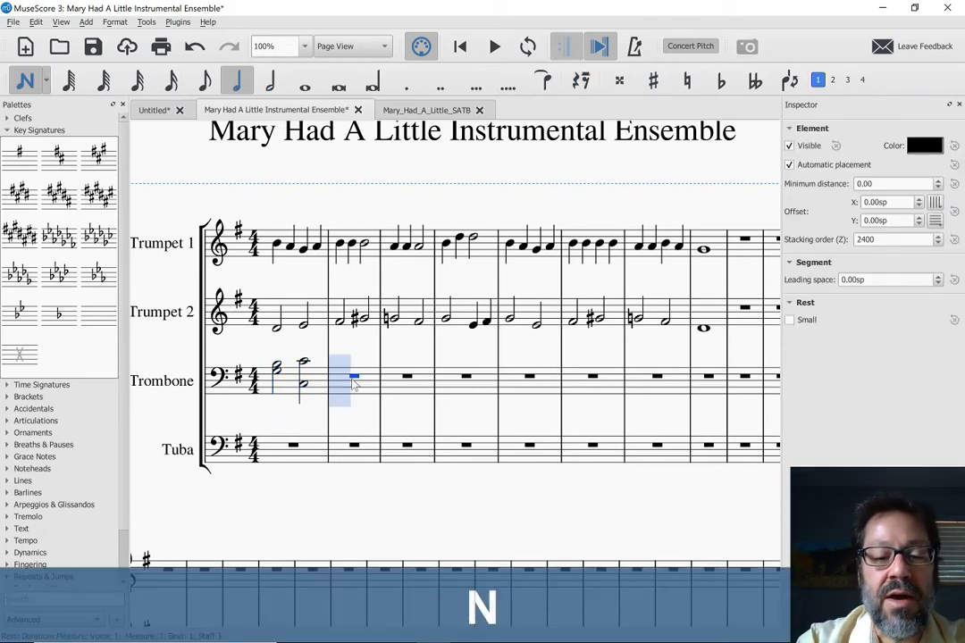
key("6")
key("b")
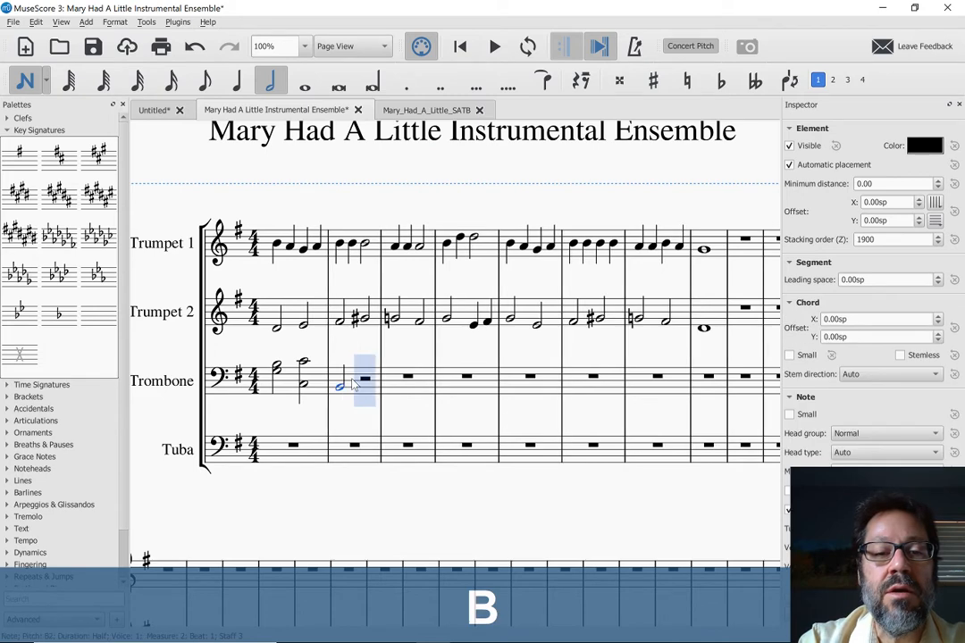
key("Escape")
Explode measures 1 to 2 of the trombone onto the Trombone and Tuba staves, and clear the exploded notes from both.
left_click(317, 374)
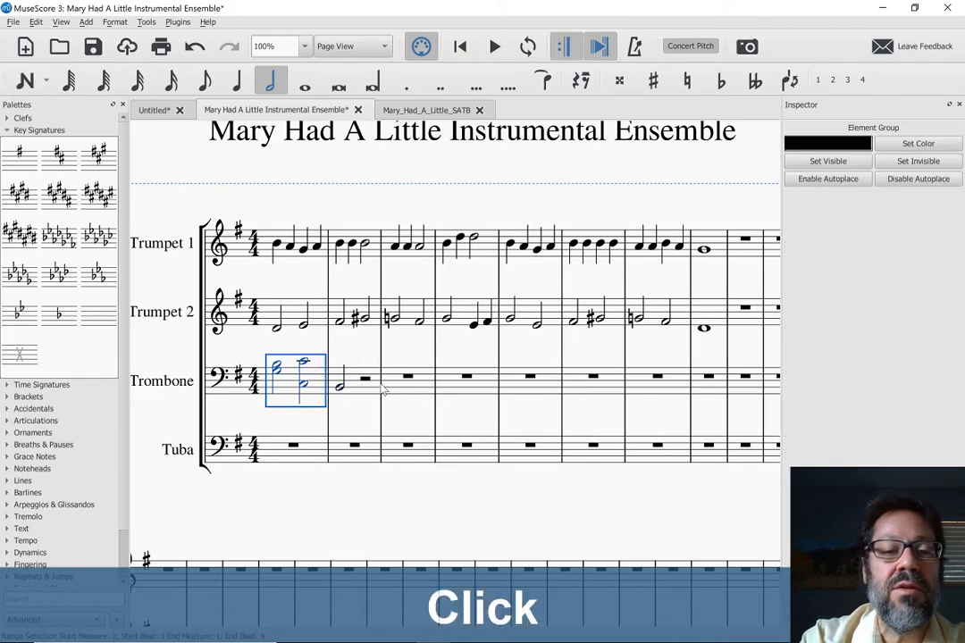
left_click(367, 388, "shift")
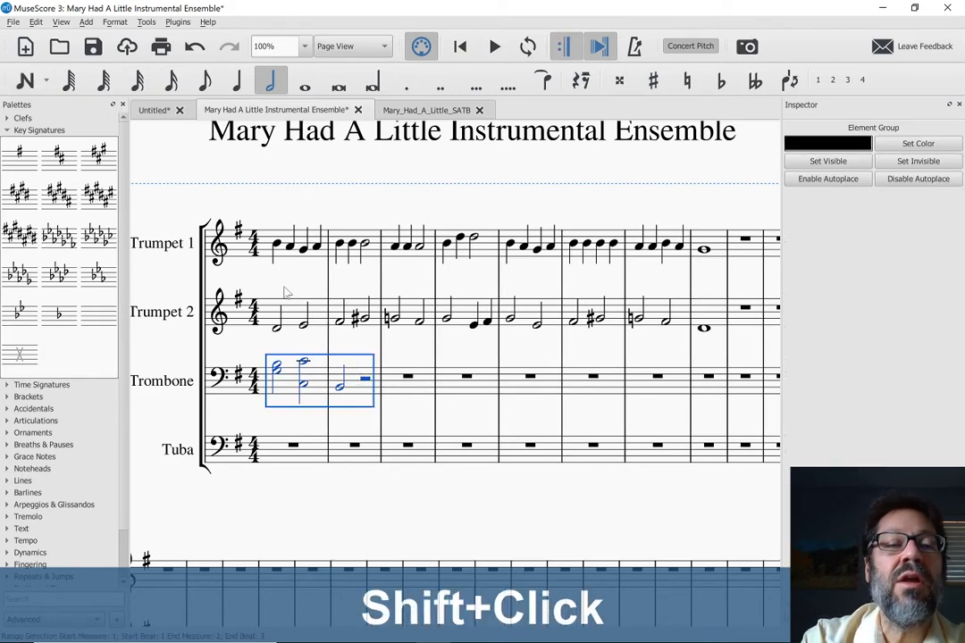
left_click(146, 22)
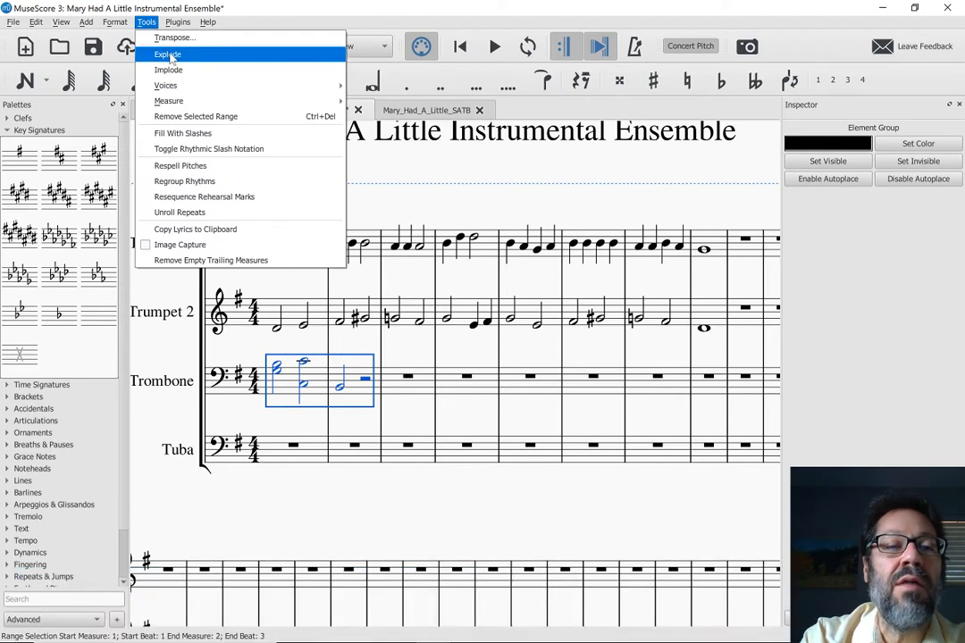
left_click(168, 55)
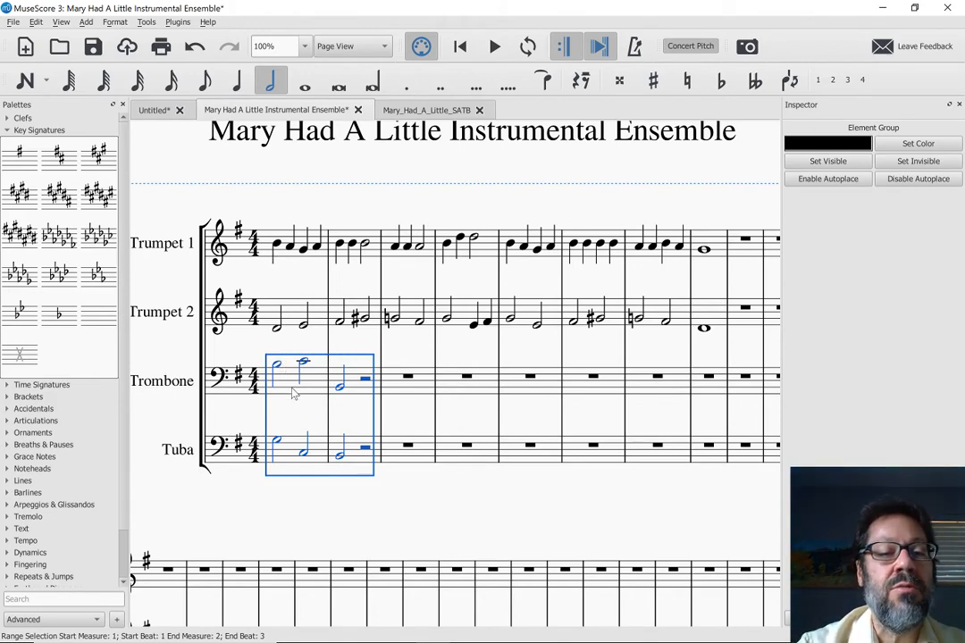
key("Delete")
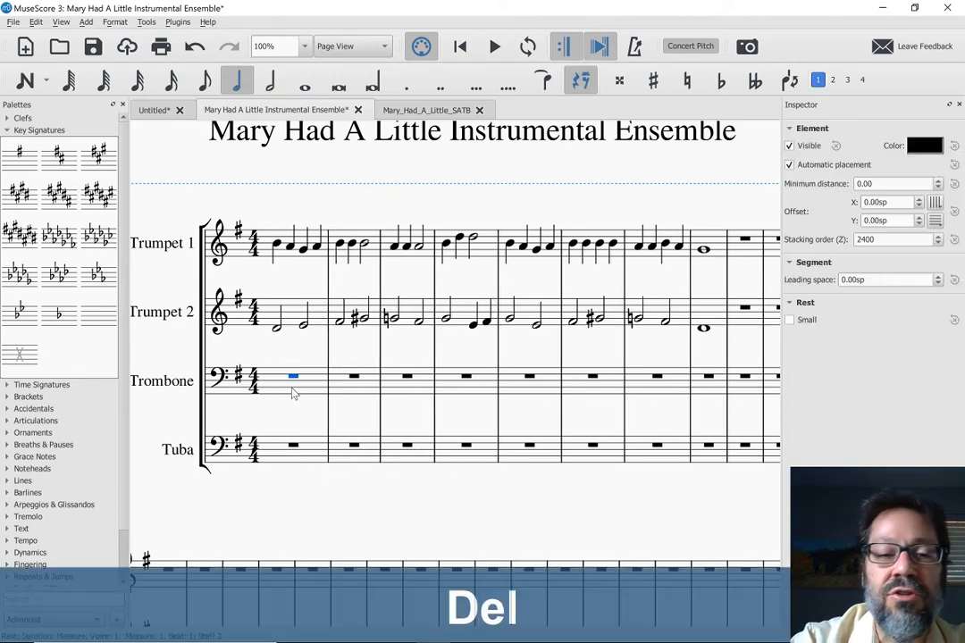
Copy the whole bass staff, measures 1 to 8, from the Mary_Had_A_Little_SATB score.
left_click(424, 110)
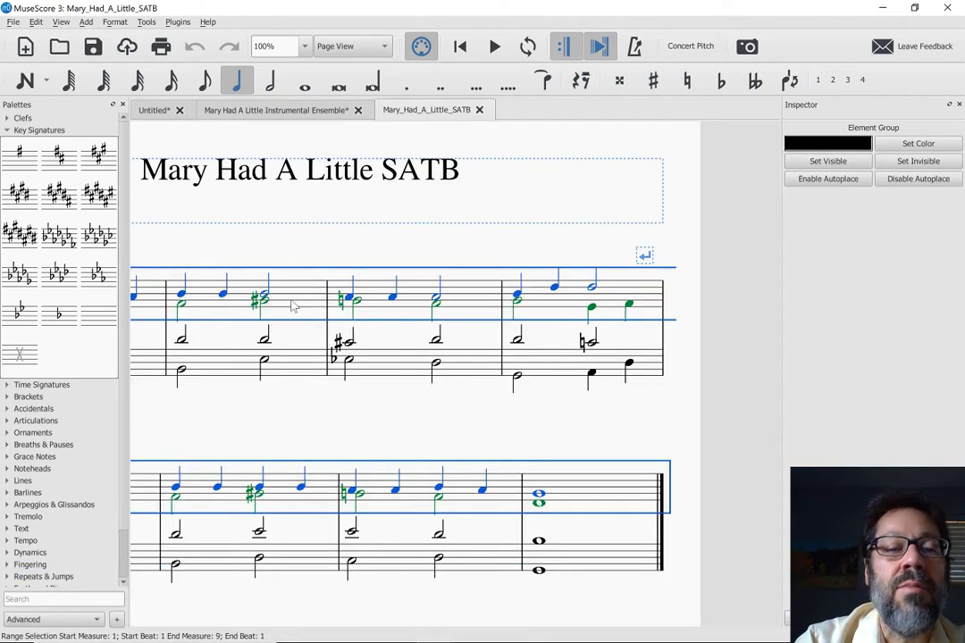
scroll(278, 354, "left", 5)
left_click(367, 365)
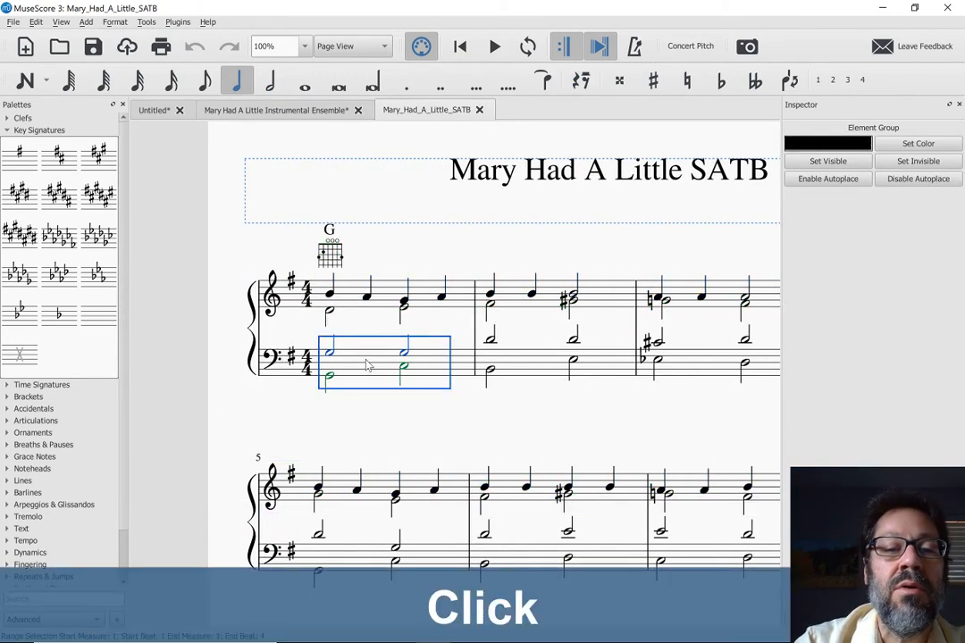
scroll(367, 365, "right", 5)
scroll(367, 364, "down", 5)
left_click(475, 333, "shift")
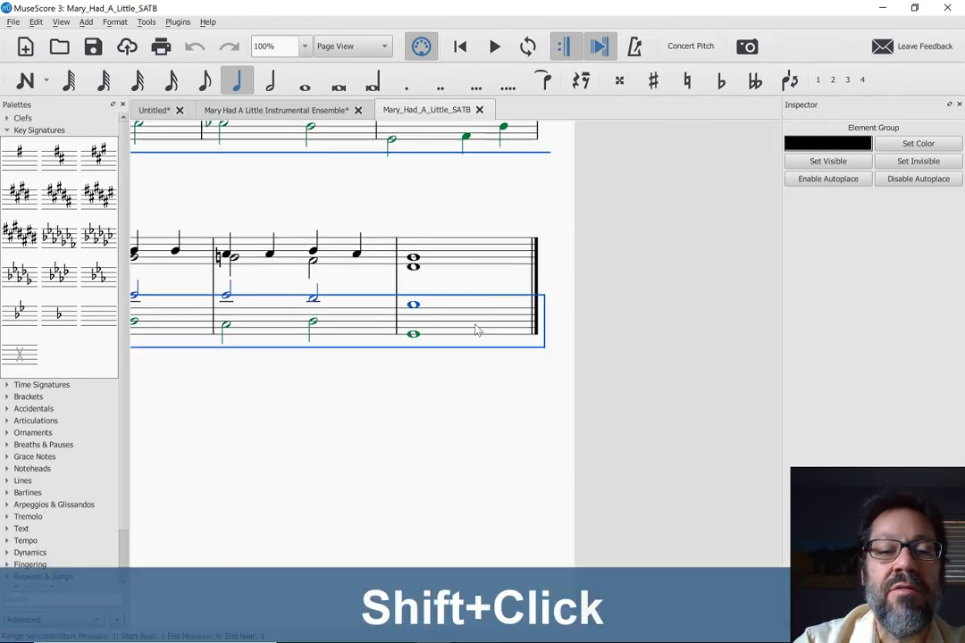
key("ctrl+c")
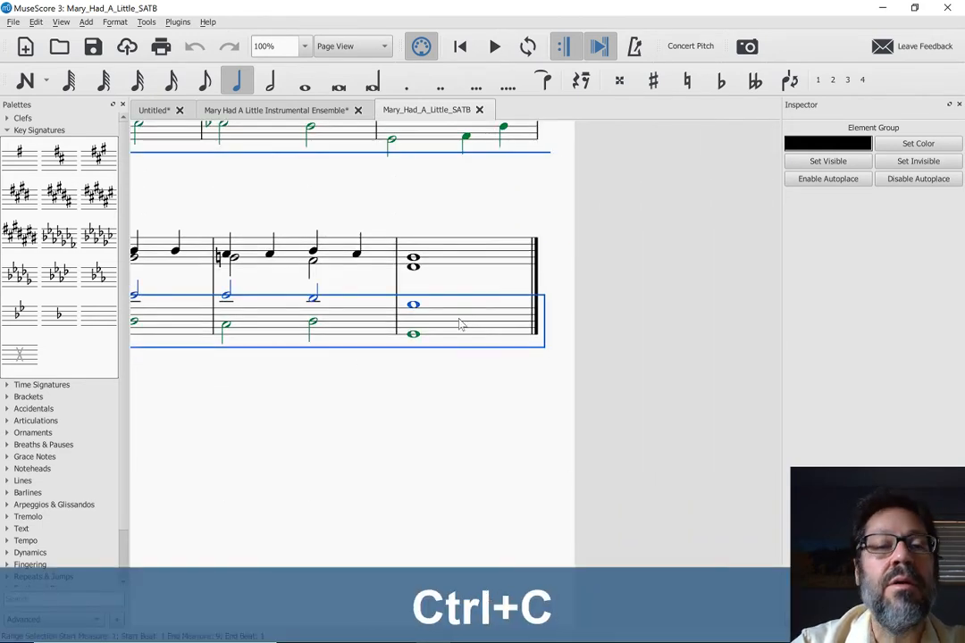
Paste the copied bass-staff music into the trombone of the ensemble score and explode it across Trombone and Tuba.
left_click(277, 109)
key("ctrl+v")
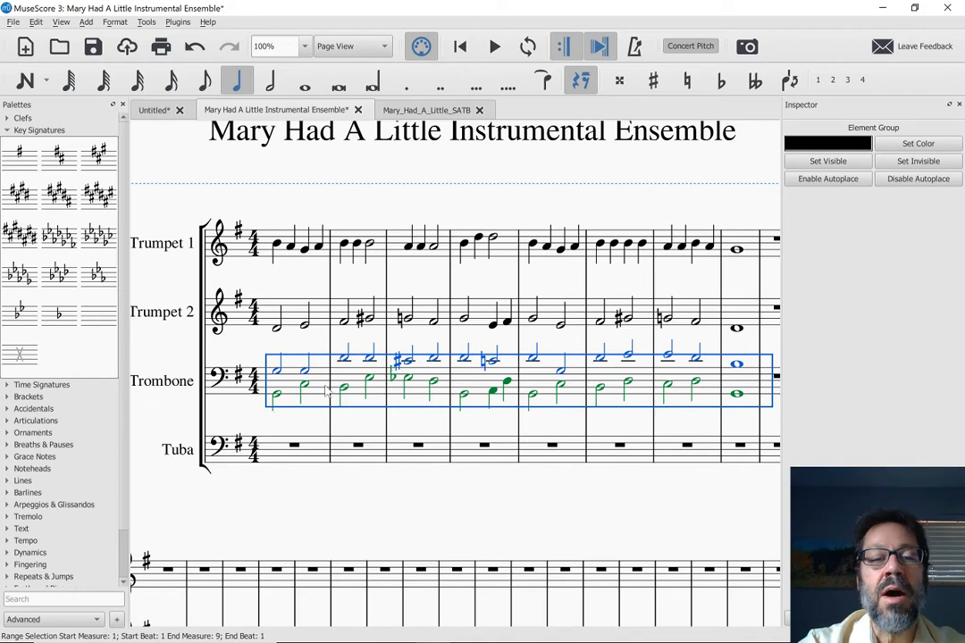
left_click(147, 23)
left_click(168, 55)
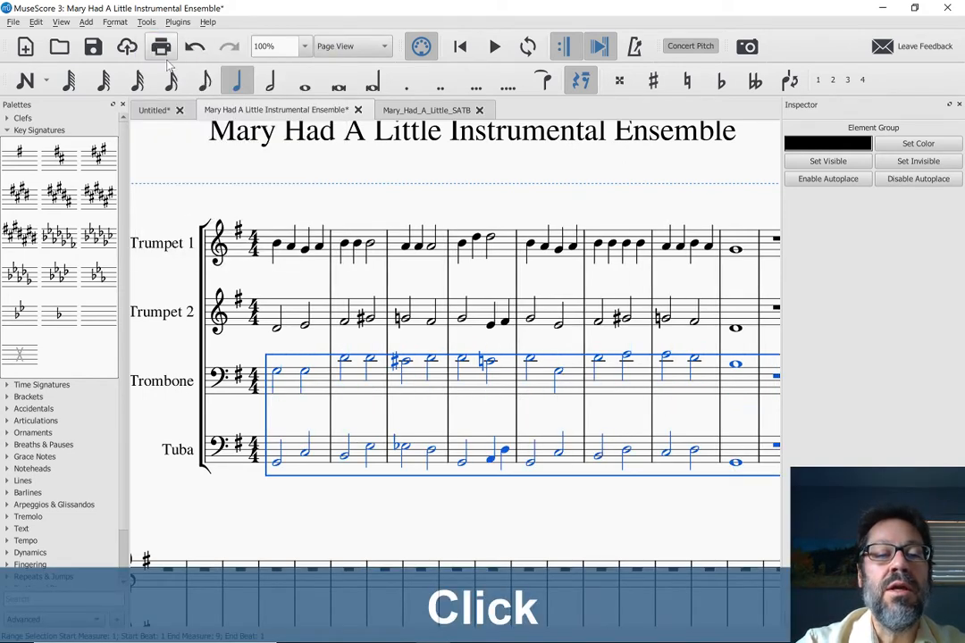
Check the exploded tuba and trombone notes in measure 1, and play the ensemble from the first Trumpet 1 note.
left_click(303, 450)
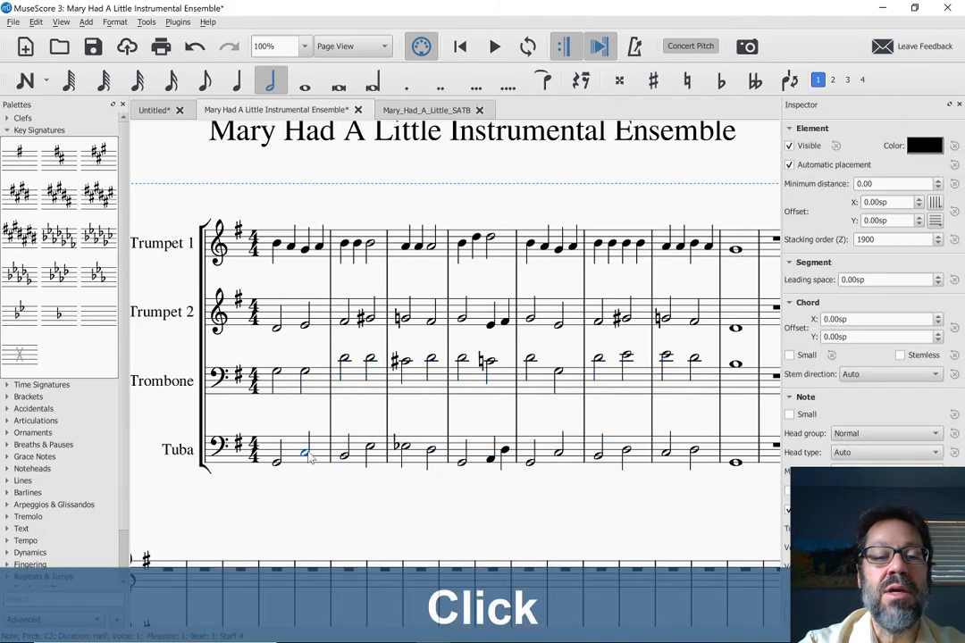
left_click(277, 374)
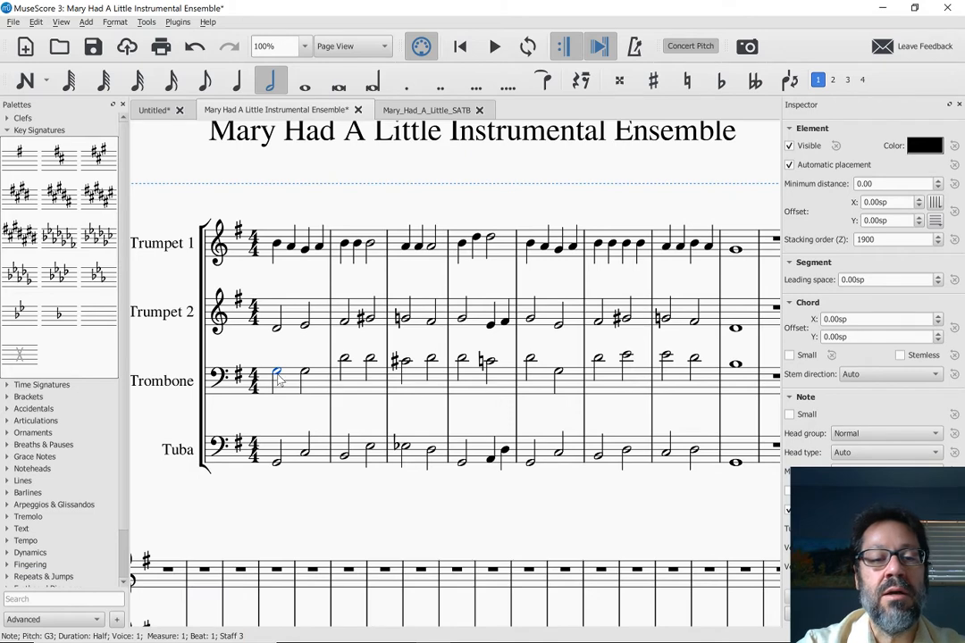
left_click(418, 110)
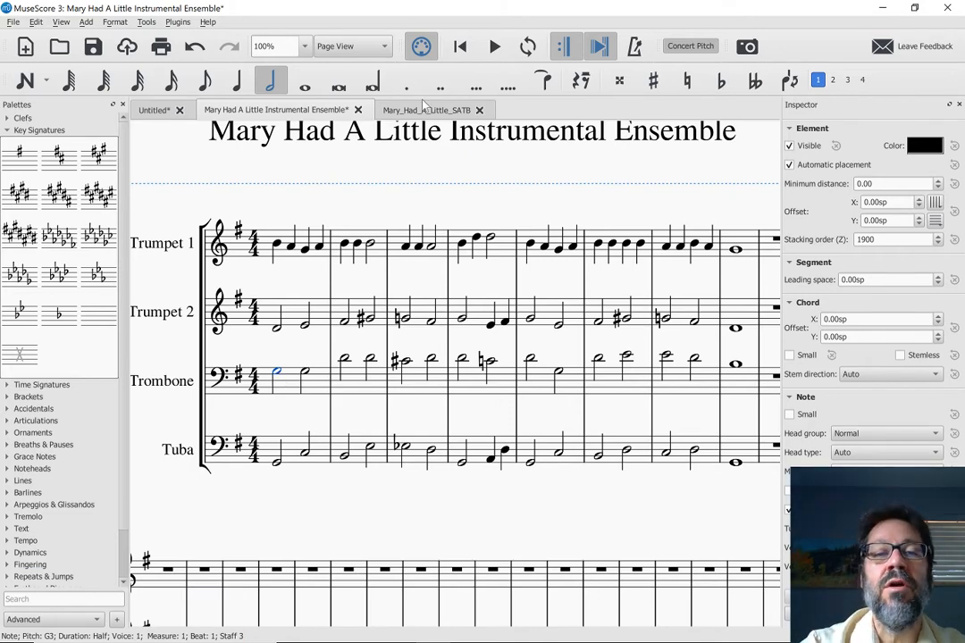
left_click(304, 110)
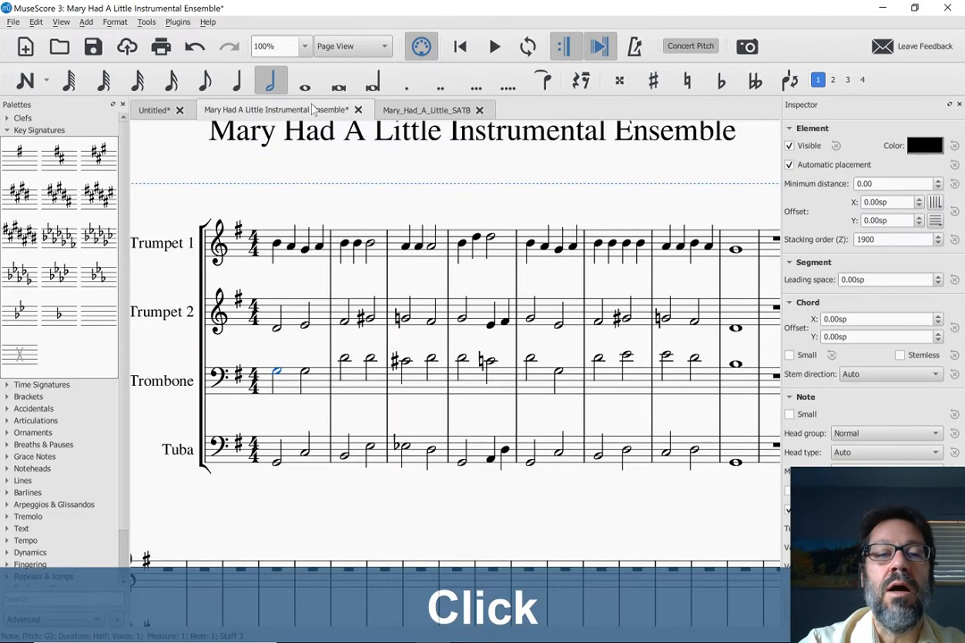
left_click(277, 248)
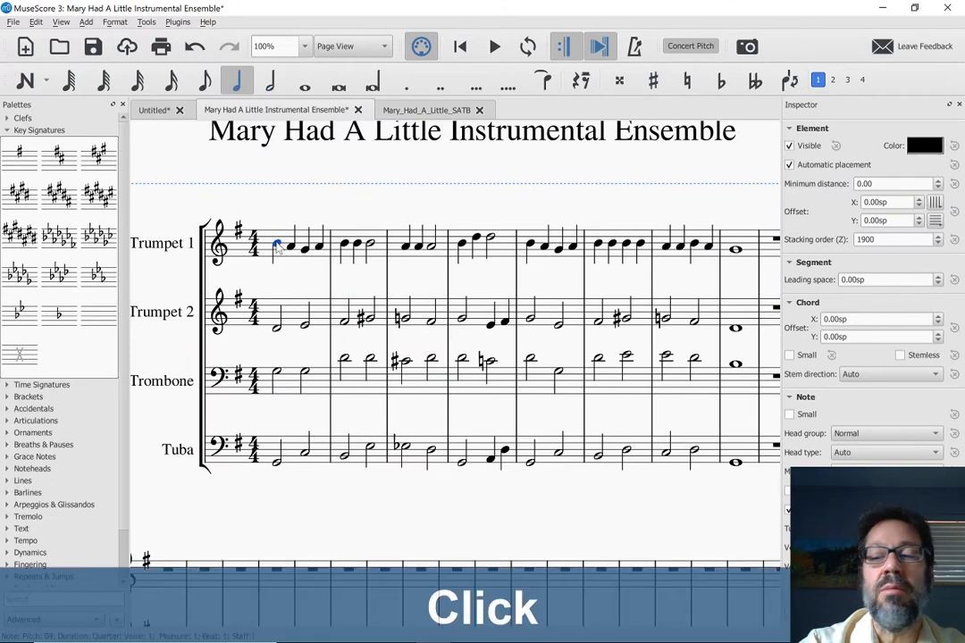
key("space")
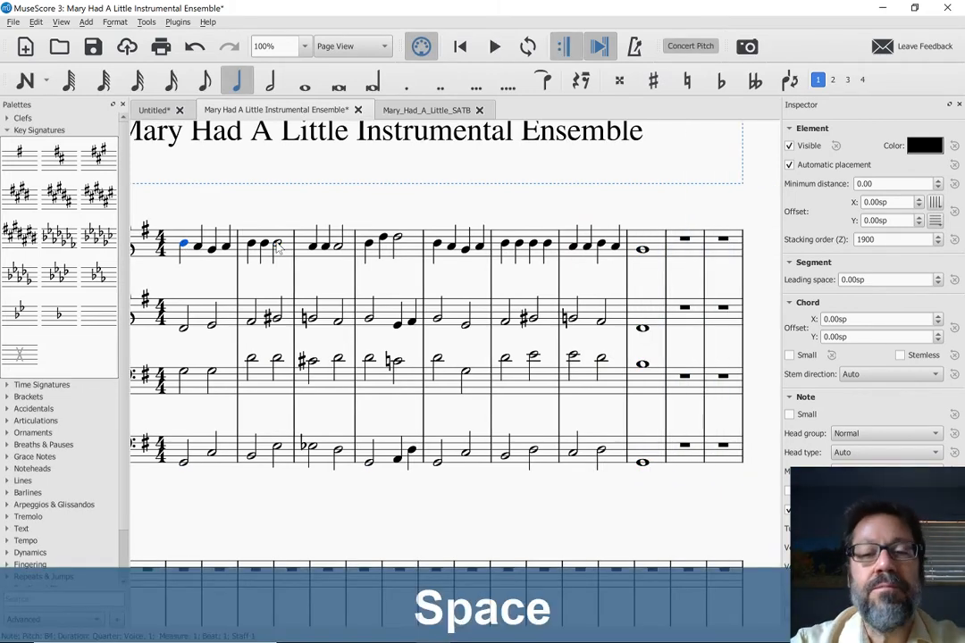
Remove the empty measures 9 to 32 and save the score as Mary_Had_A_Little_Instrumental_Ensemble.mscz in the Scores folder.
left_click(681, 255)
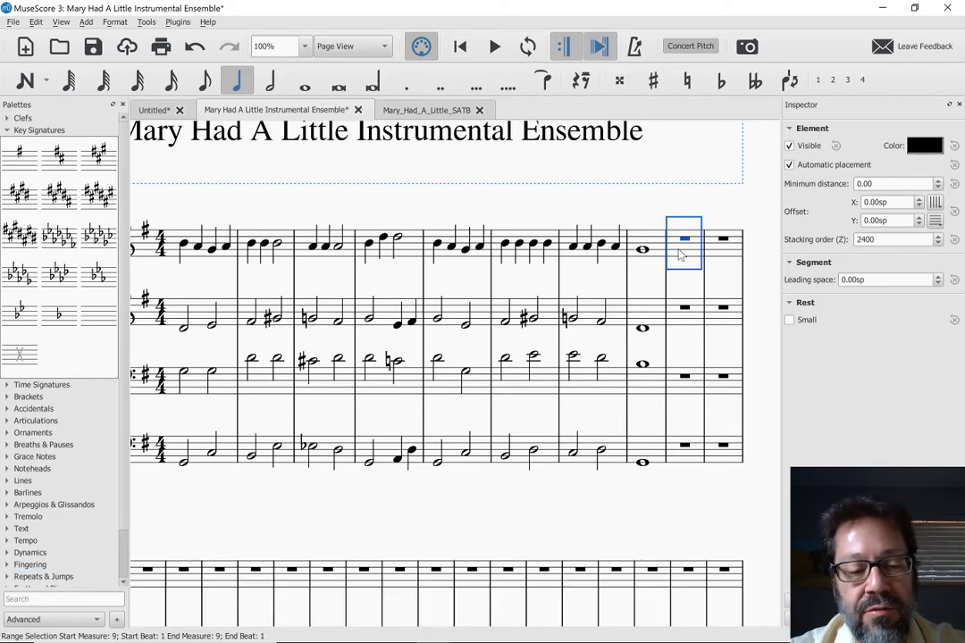
key("ctrl+shift+End")
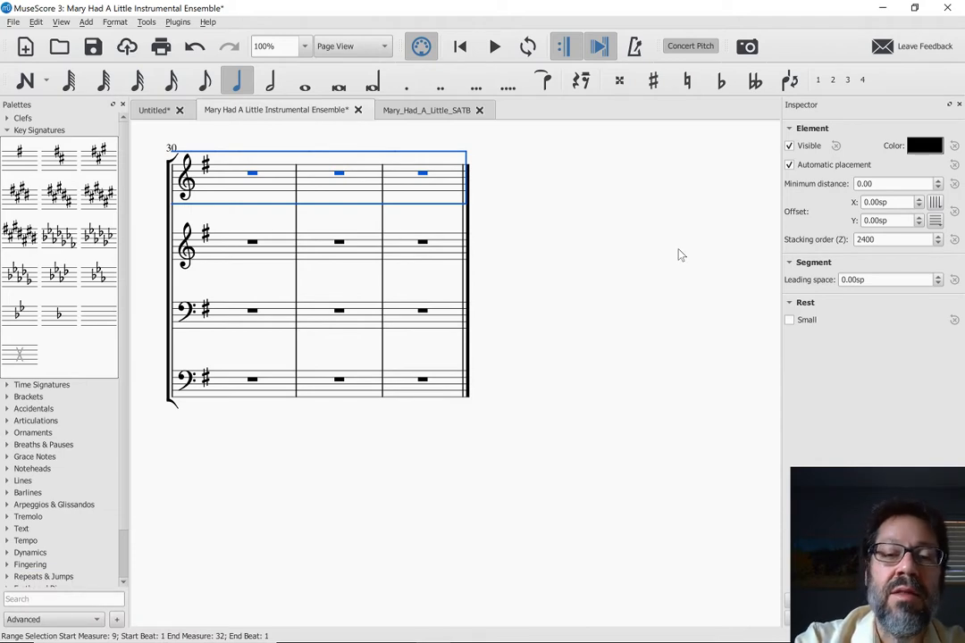
key("ctrl+Delete")
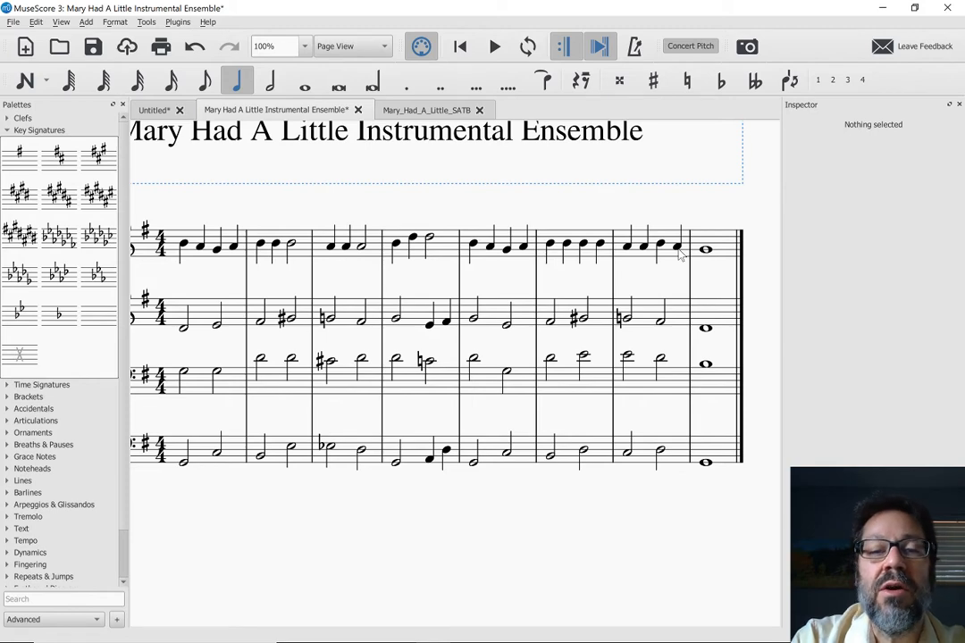
key("ctrl+s")
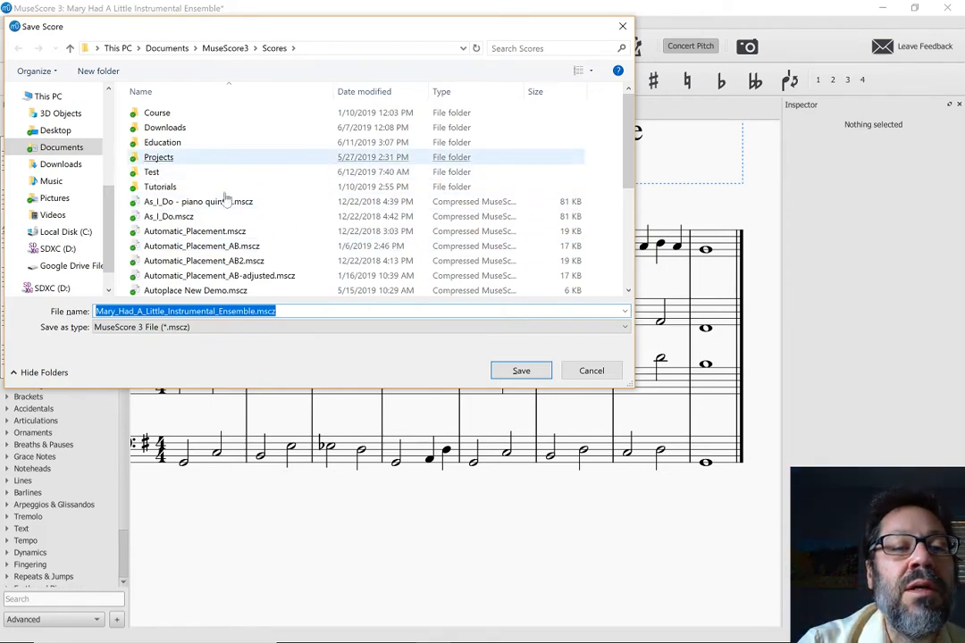
left_click(521, 370)
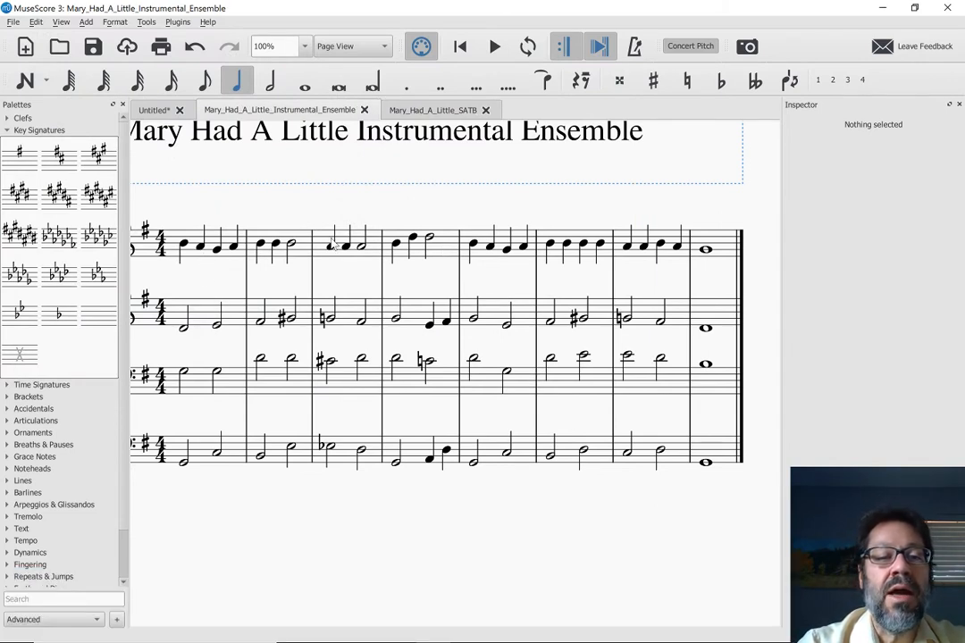
Add a line break after measure 4 and review the layout of both systems on the page.
left_click(444, 248)
key("Return")
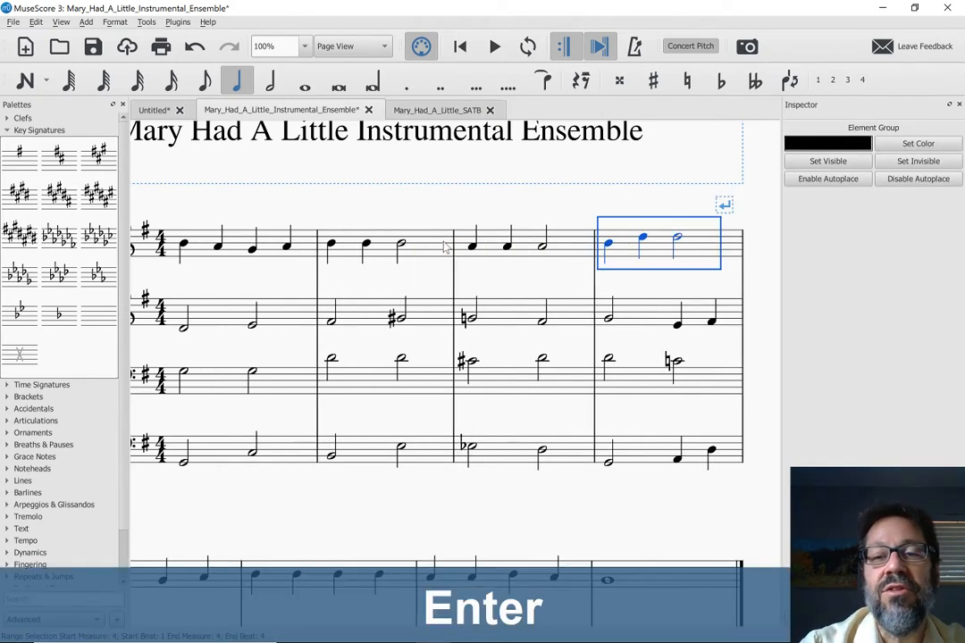
scroll(445, 249, "down", 5)
scroll(444, 249, "up", 5)
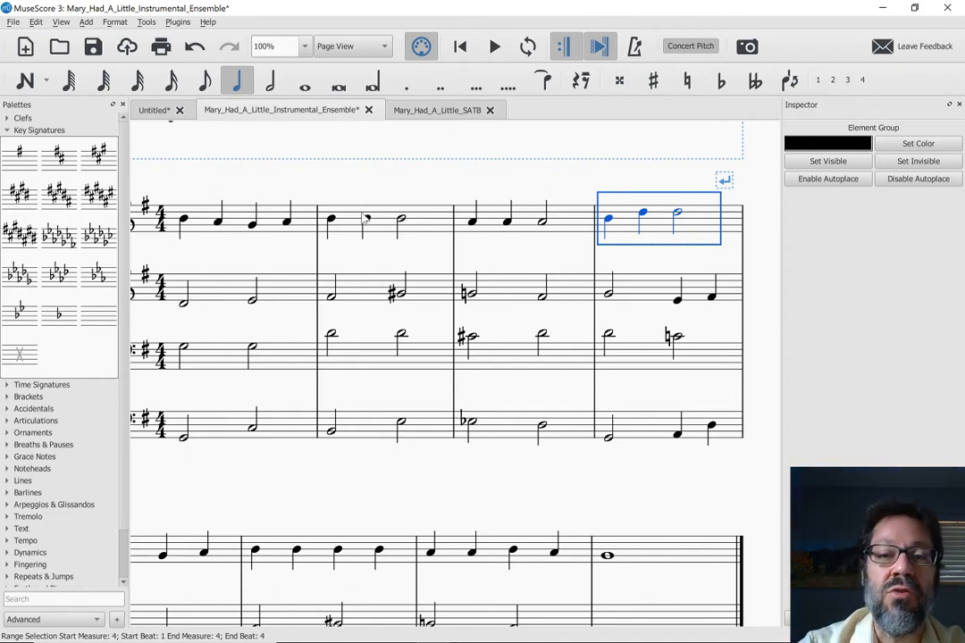
scroll(365, 217, "up", 3)
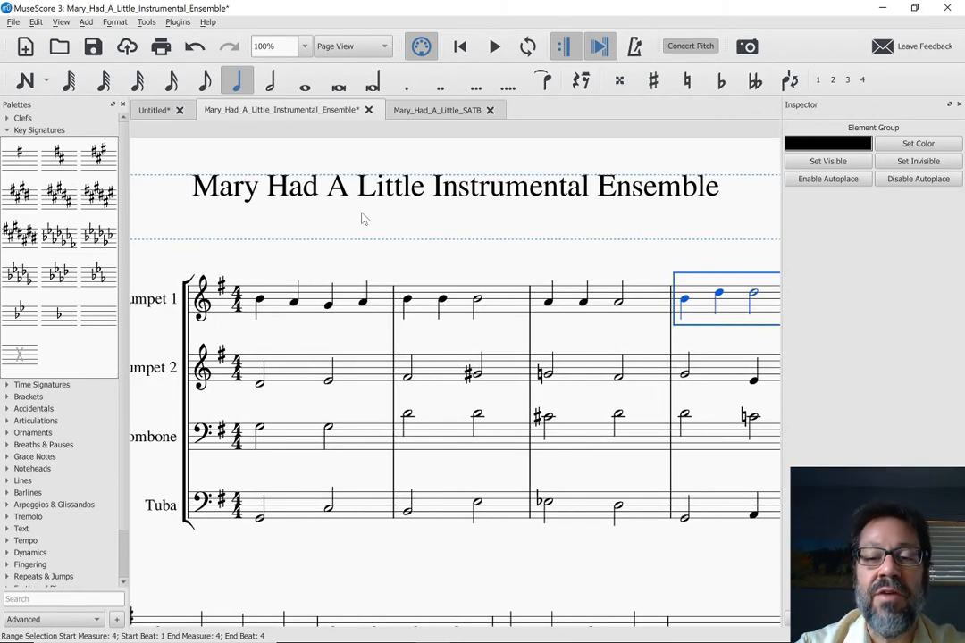
key("ctrl+minus")
scroll(365, 217, "down", 4)
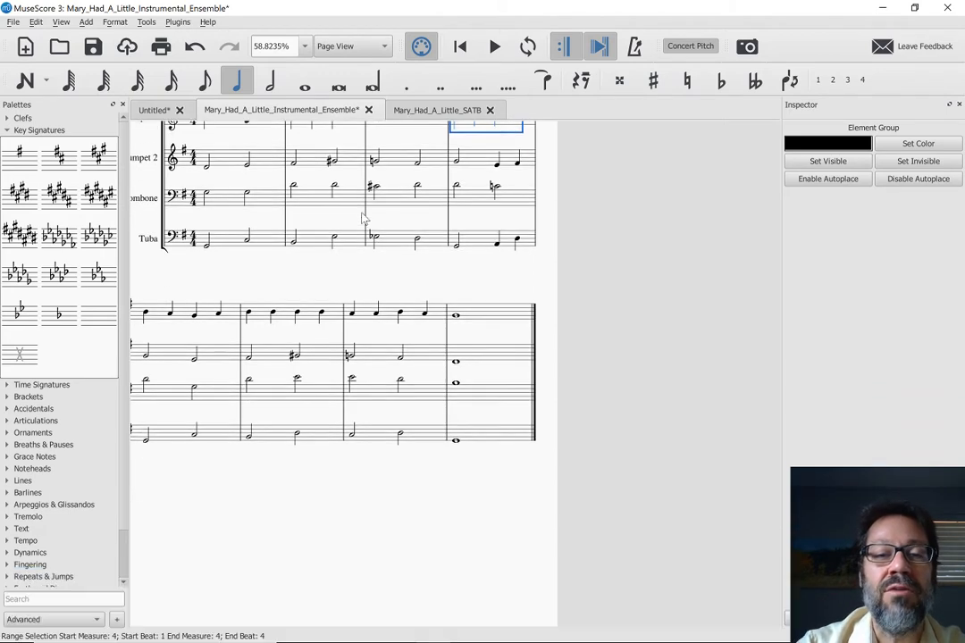
scroll(365, 217, "left", 3)
scroll(364, 217, "up", 2)
scroll(363, 218, "up", 1)
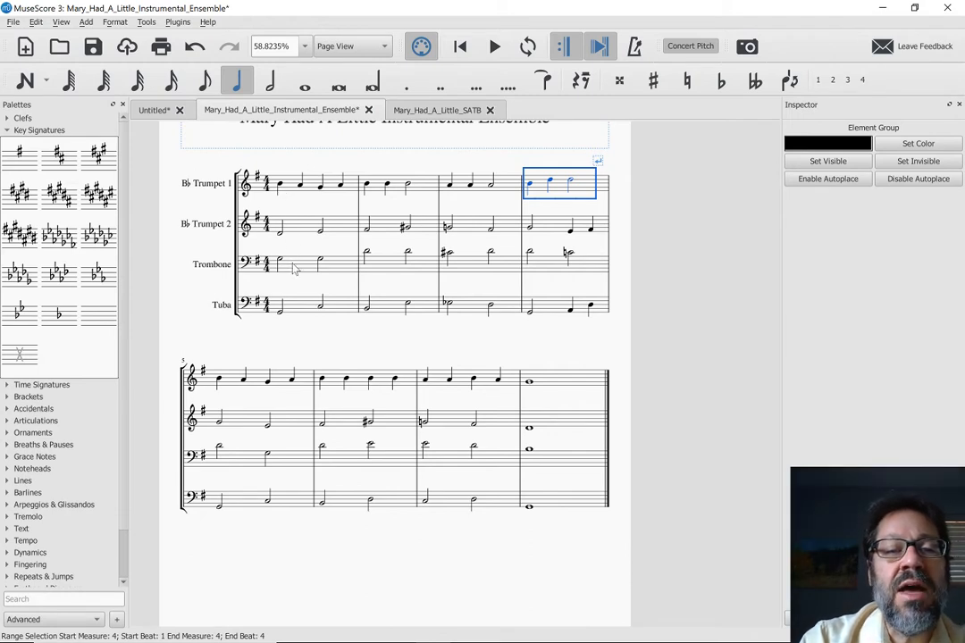
Append three empty measures to the end of the ensemble score.
key("ctrl+b")
key("ctrl+b")
key("ctrl+b")
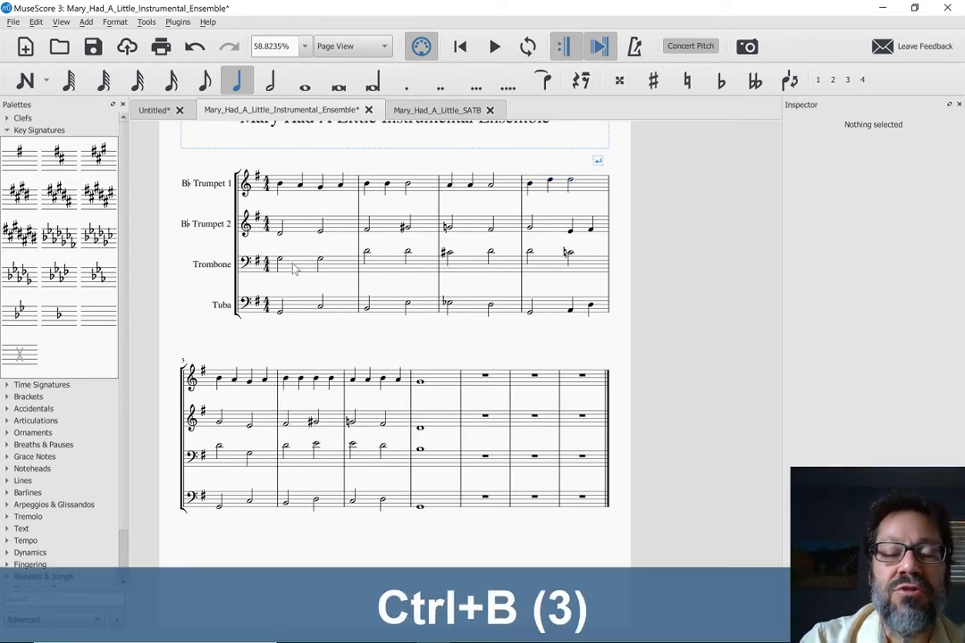
Enter a quarter-note C and an eighth-note C at the start of measure 9 on the Trumpet 1 staff.
left_click(497, 383)
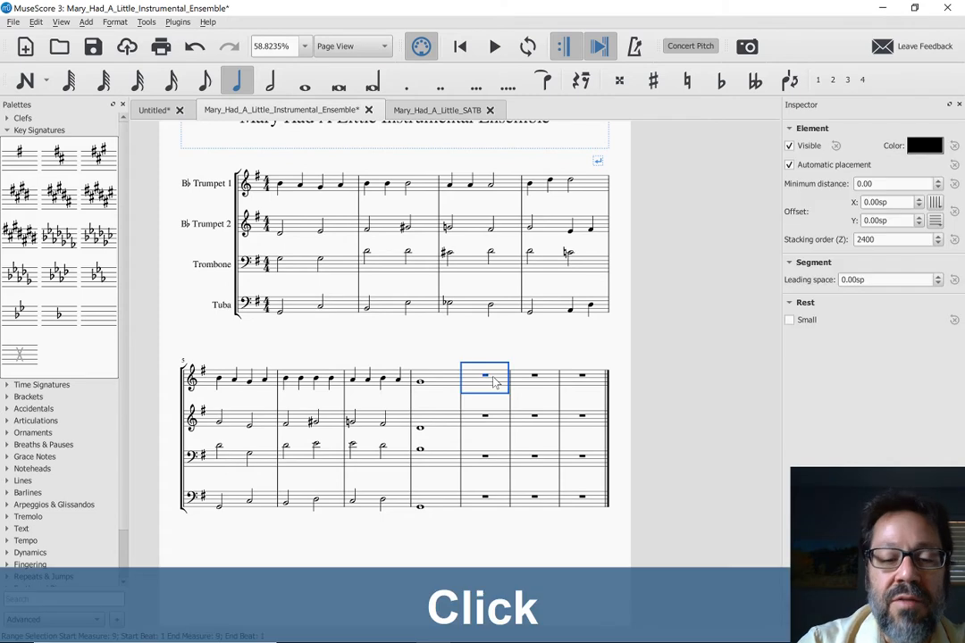
key("n")
key("5")
key("c")
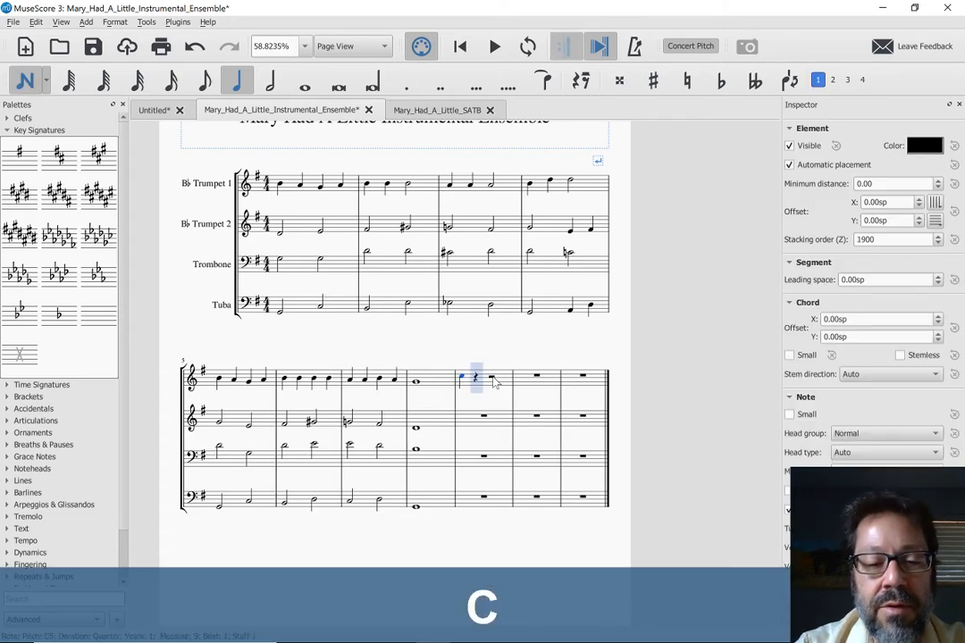
key("4")
key("c")
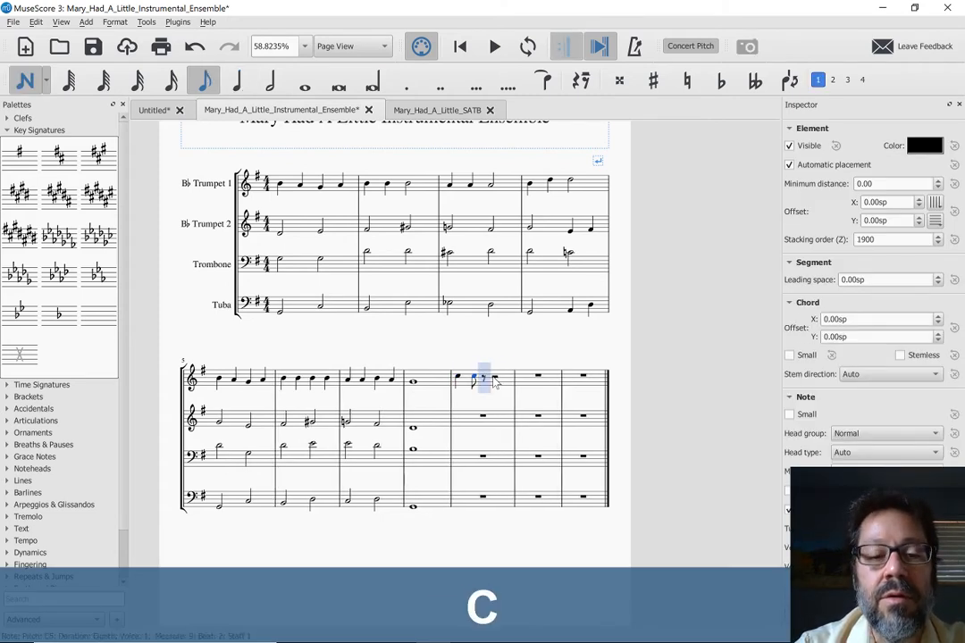
Complete Trumpet 1's measure 9 with a C quarter split as tied eighths across beat 3, a quarter C and an eighth C.
key("5")
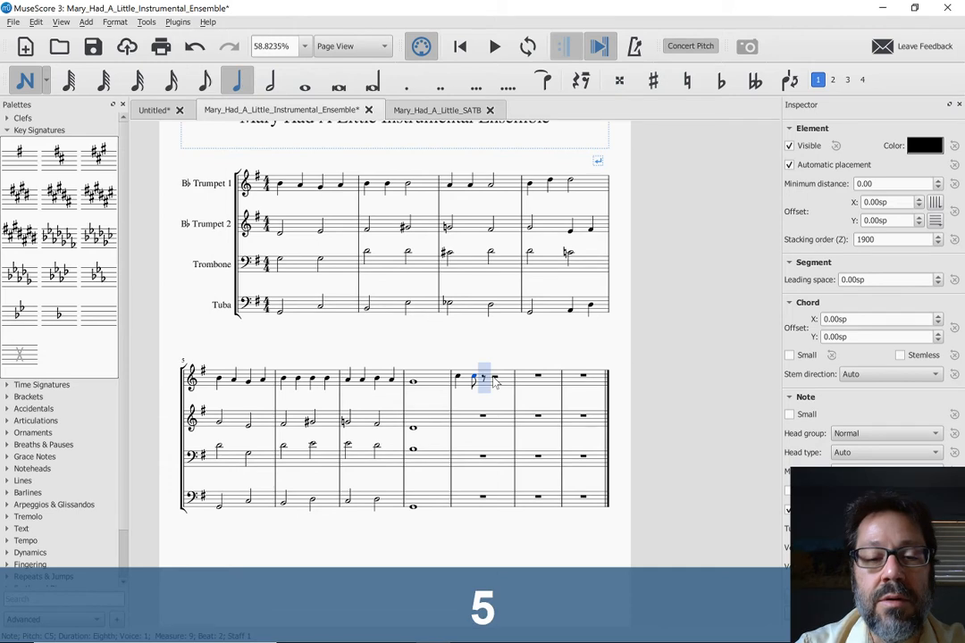
key("shift+equal")
key("5")
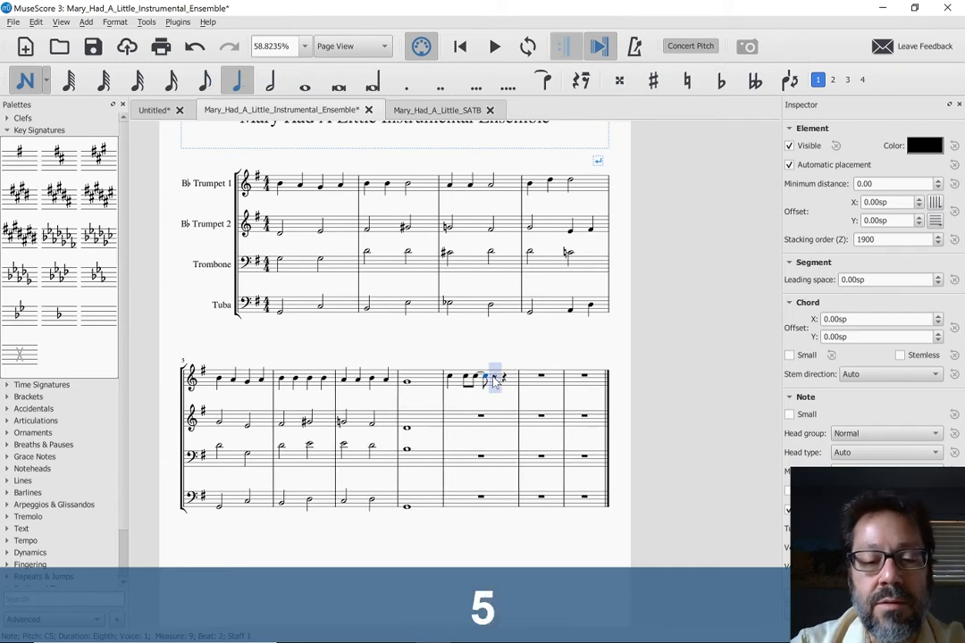
key("c")
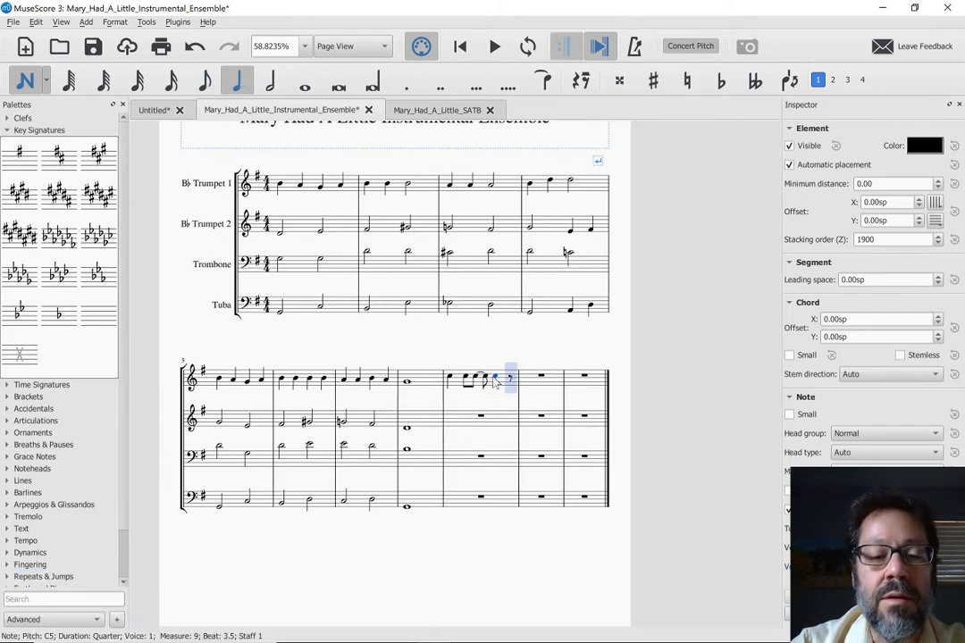
key("4")
key("c")
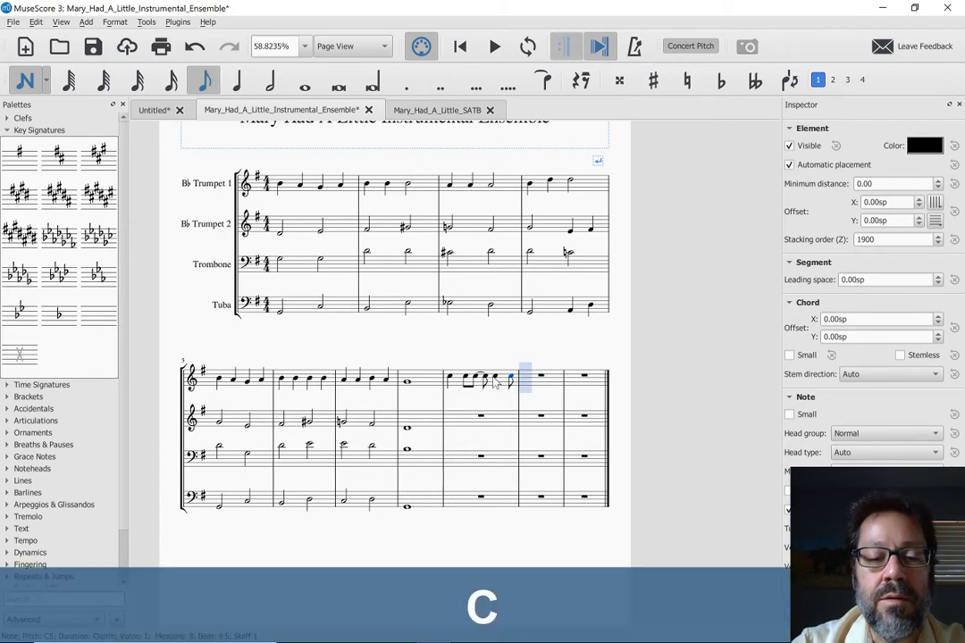
key("Escape")
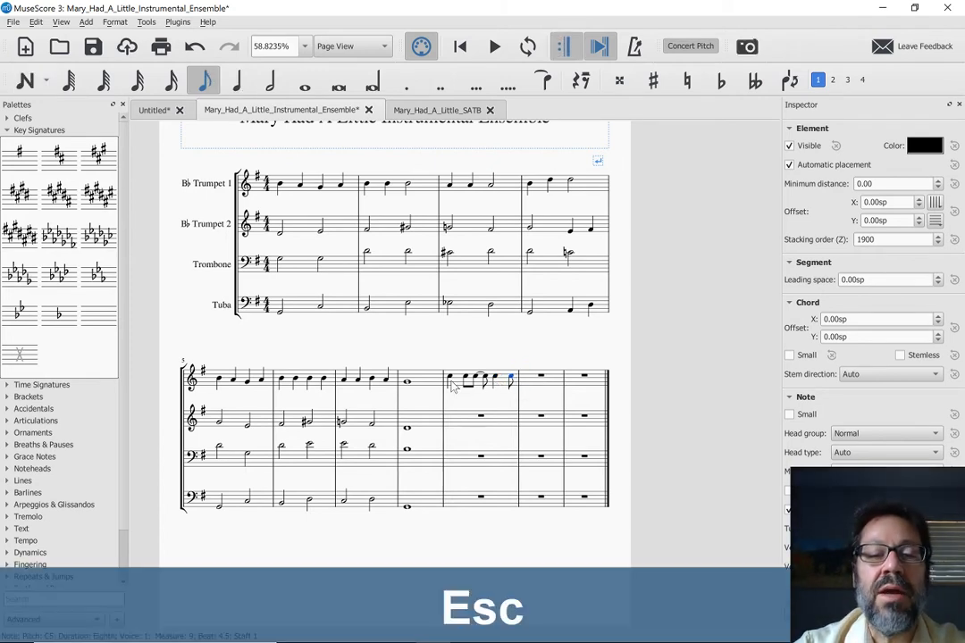
Try copying Trumpet 1's measure 9 to Trumpet 2, and undo the paste.
left_click(453, 386)
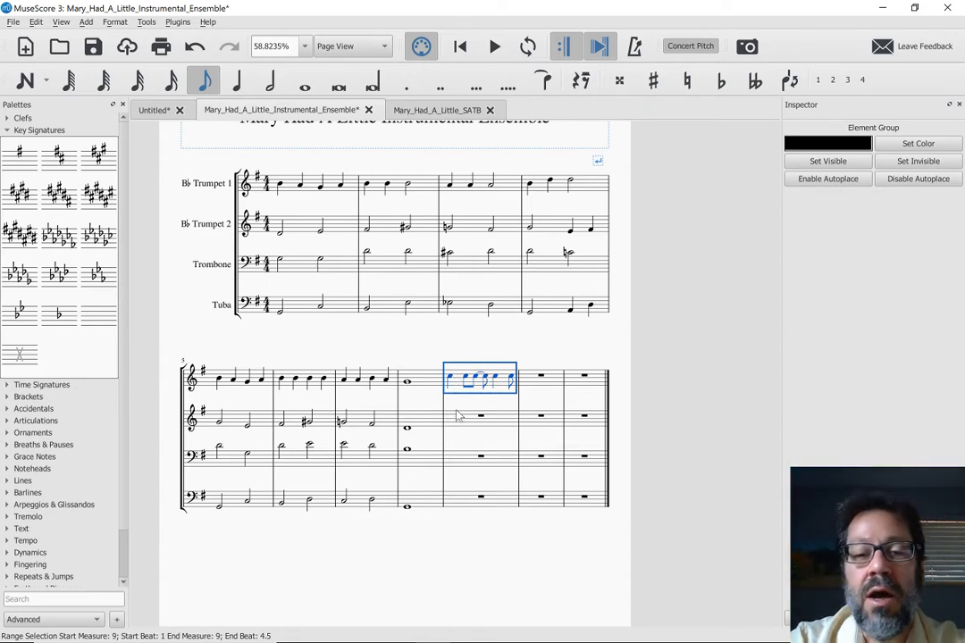
key("ctrl+c")
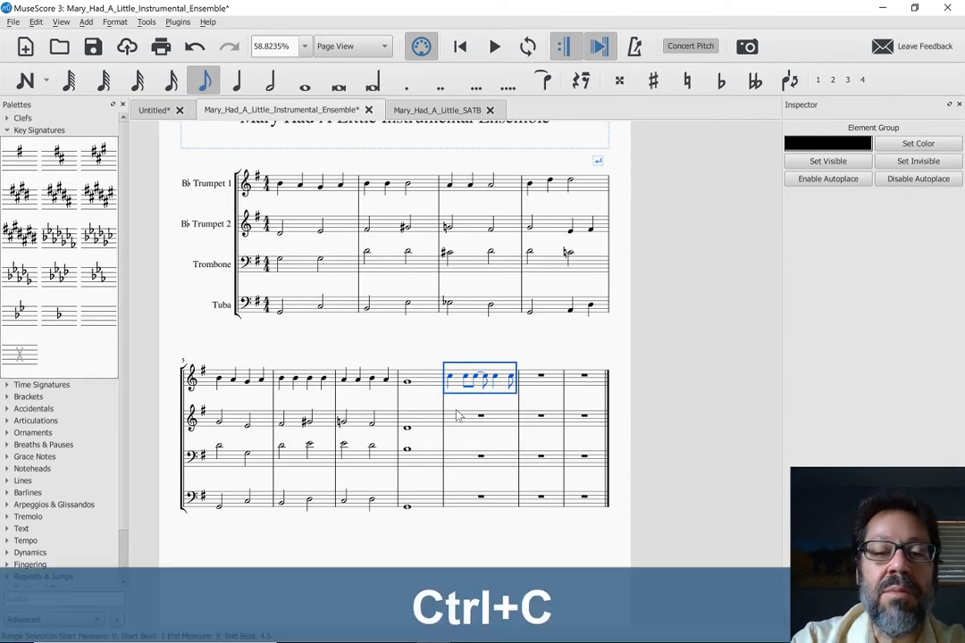
left_click(457, 426)
key("ctrl+v")
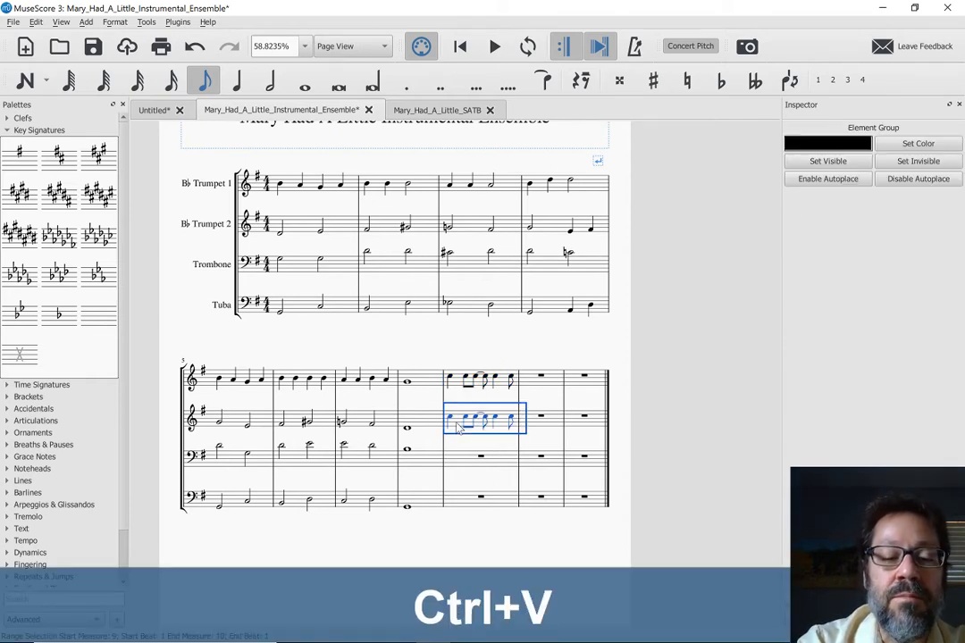
key("ctrl+z")
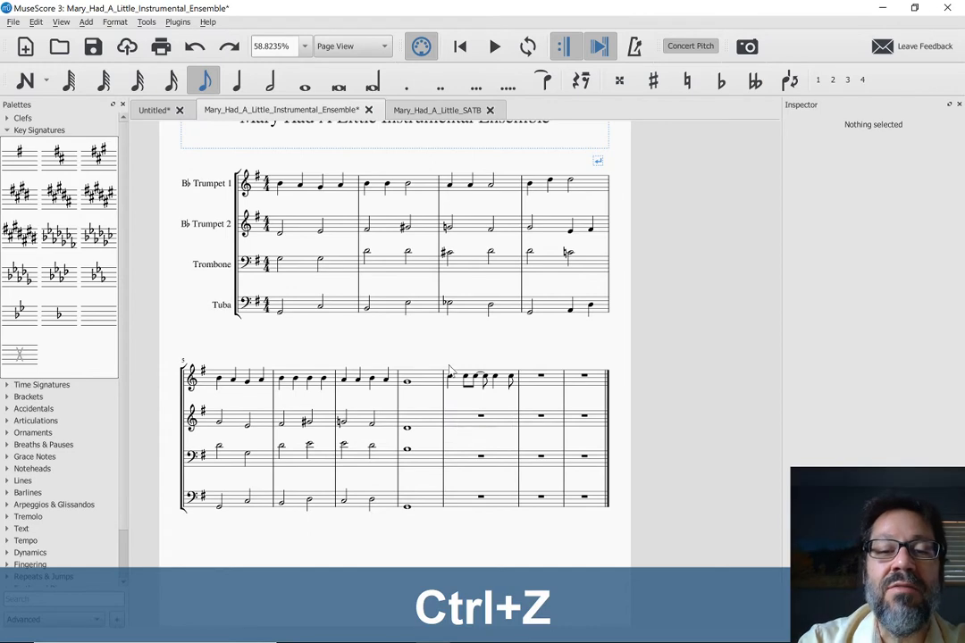
Try pasting Trumpet 1's measure 9 into Trumpet 2 and Trombone with the trombone lowered an octave, and undo it all.
left_click(456, 385)
key("ctrl+c")
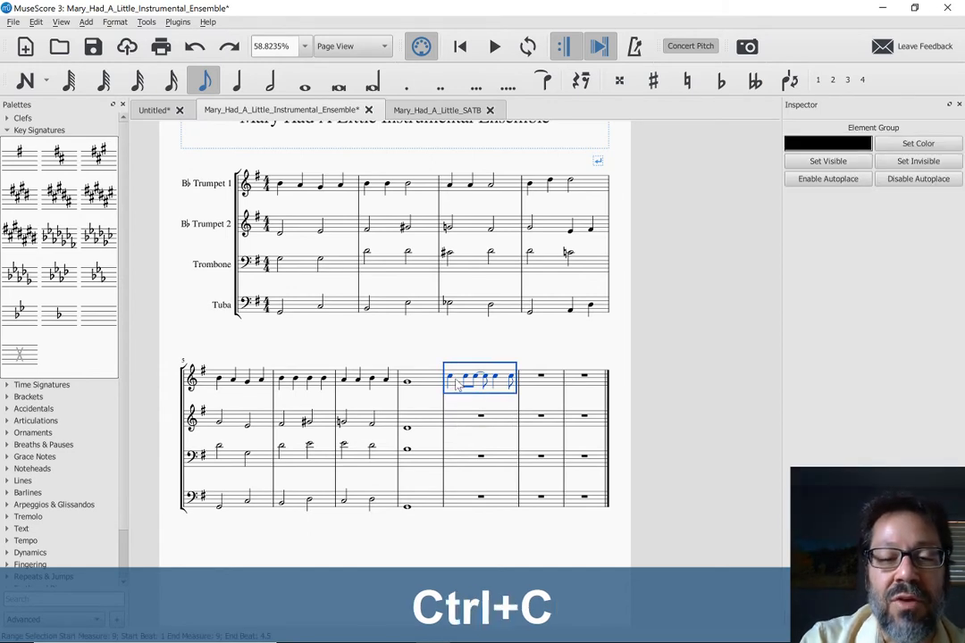
left_click(459, 427)
key("ctrl+v")
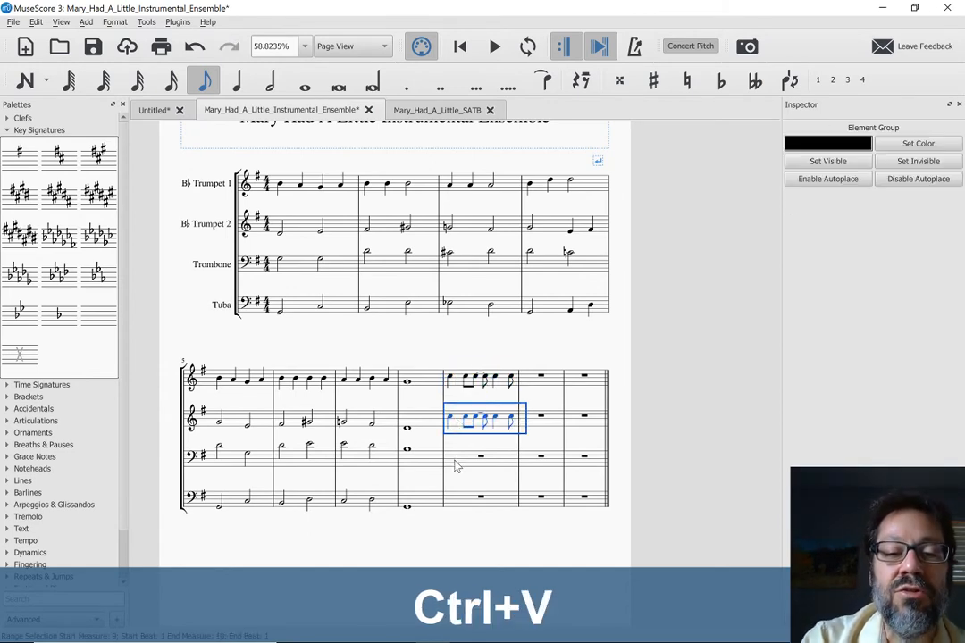
left_click(458, 459)
key("ctrl+v")
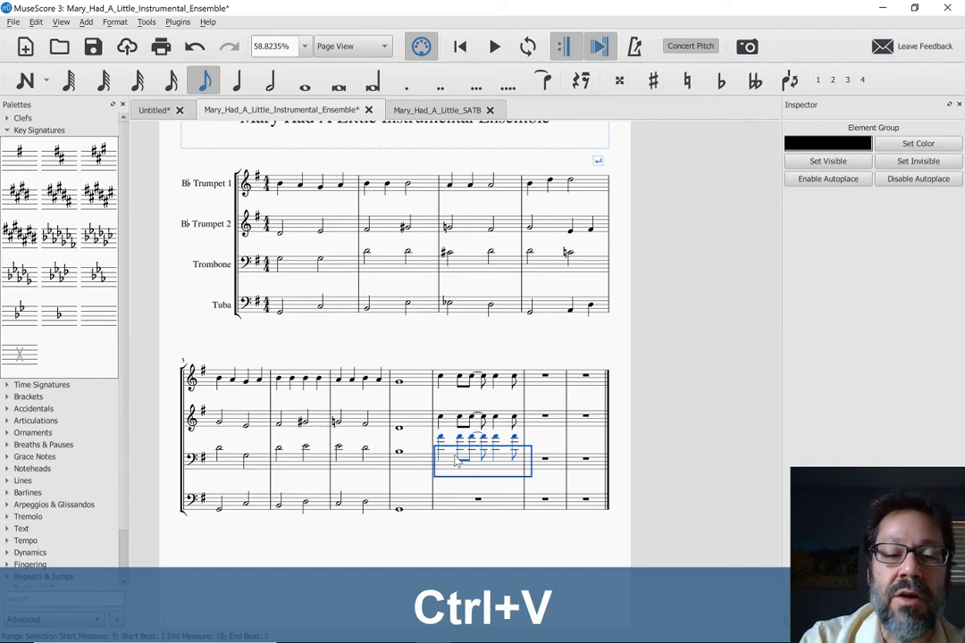
key("ctrl+Down")
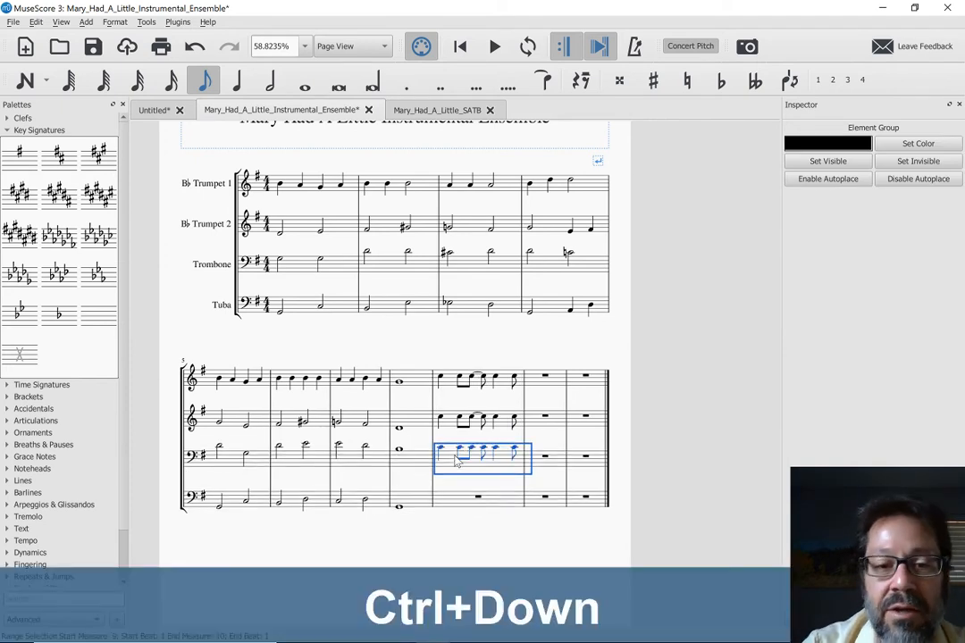
key("ctrl+z")
key("ctrl+z")
key("ctrl+z")
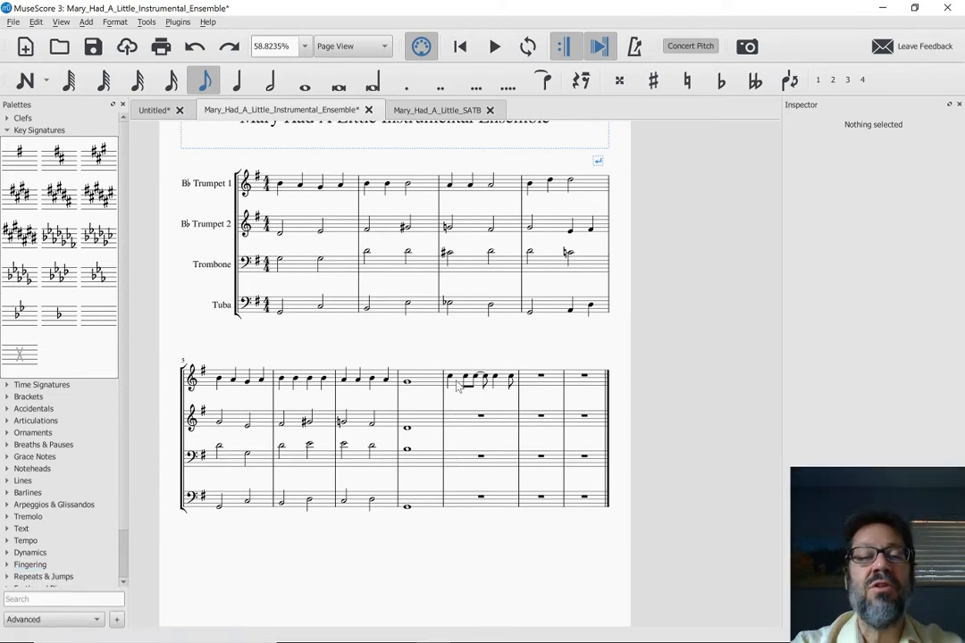
Explode Trumpet 1's measure 9 across all four staves from Trumpet 1 to Tuba.
left_click(458, 385)
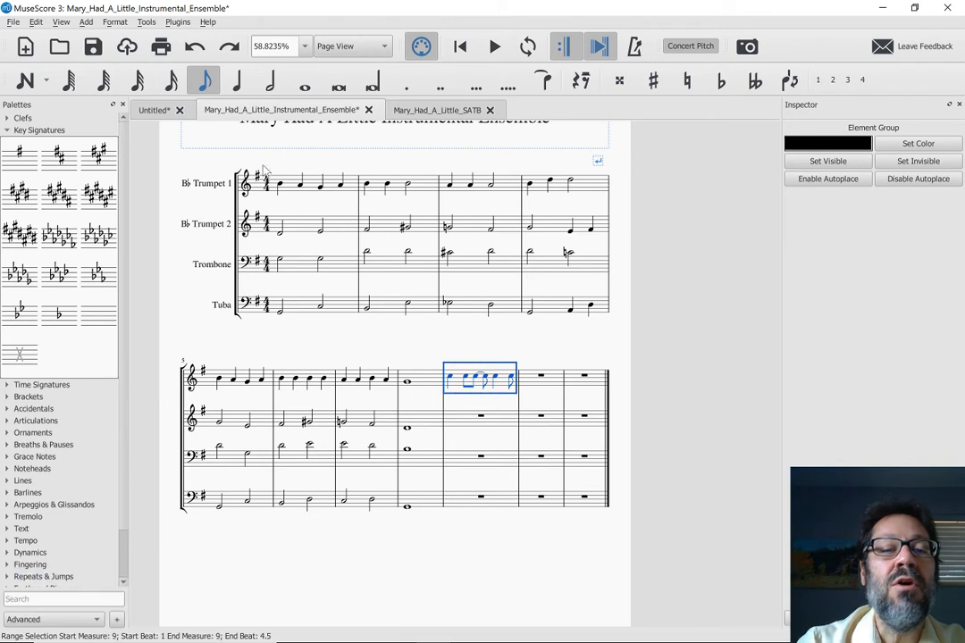
left_click(488, 503, "shift")
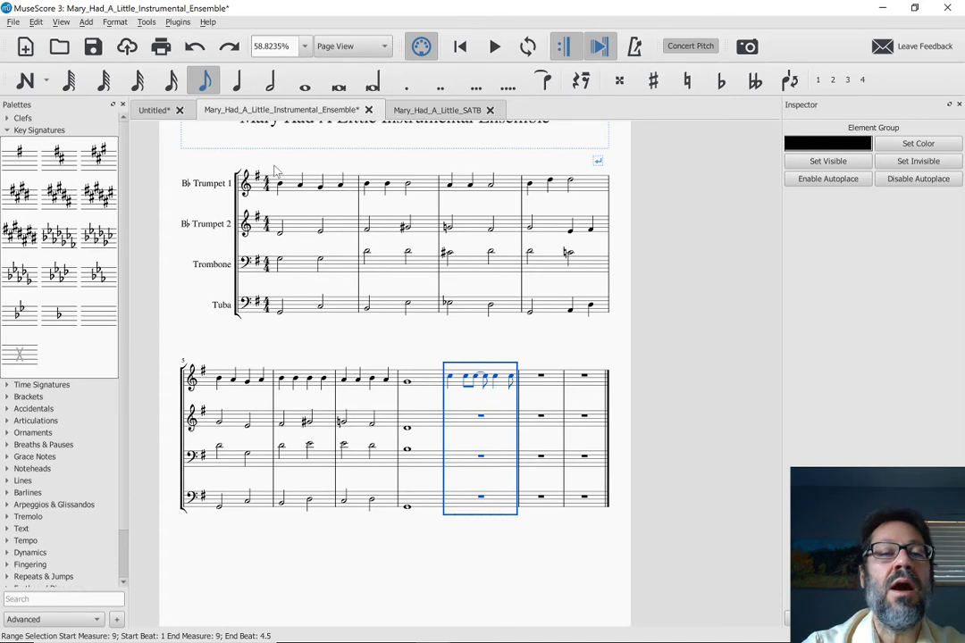
left_click(143, 22)
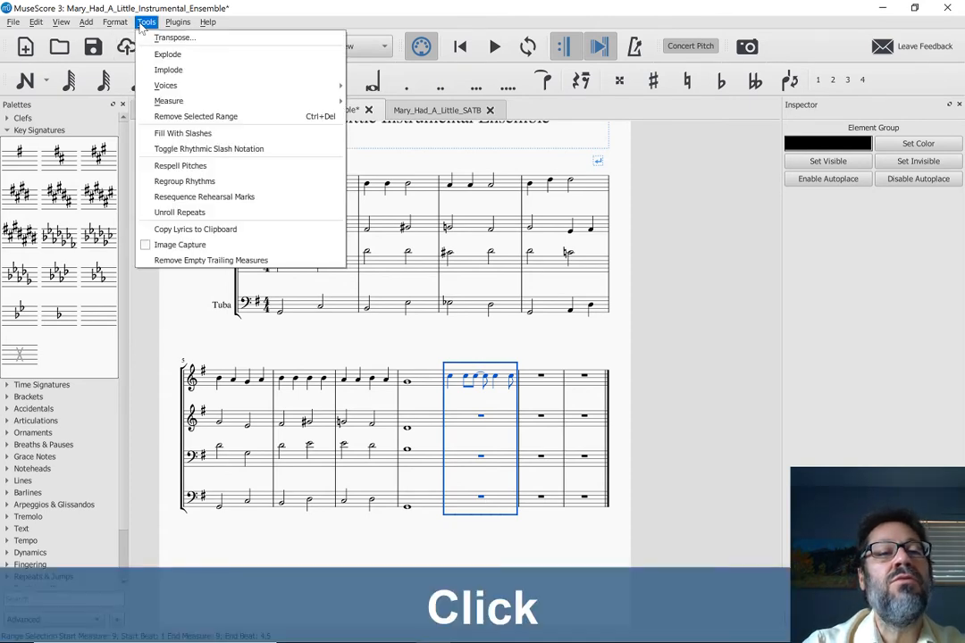
left_click(168, 55)
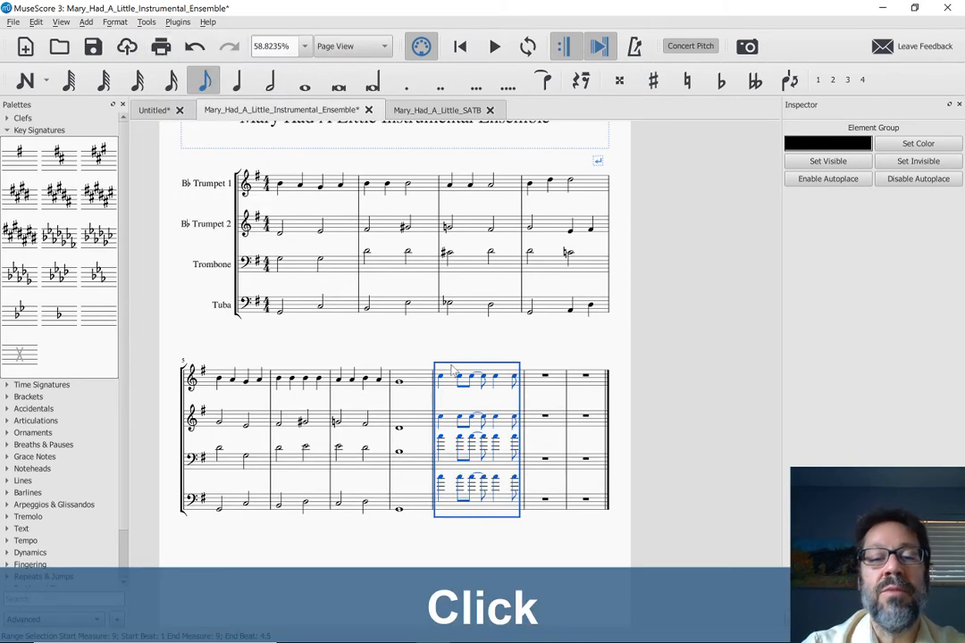
Lower measure 9 by one octave in the Trombone and by two octaves in the Tuba.
left_click(447, 464)
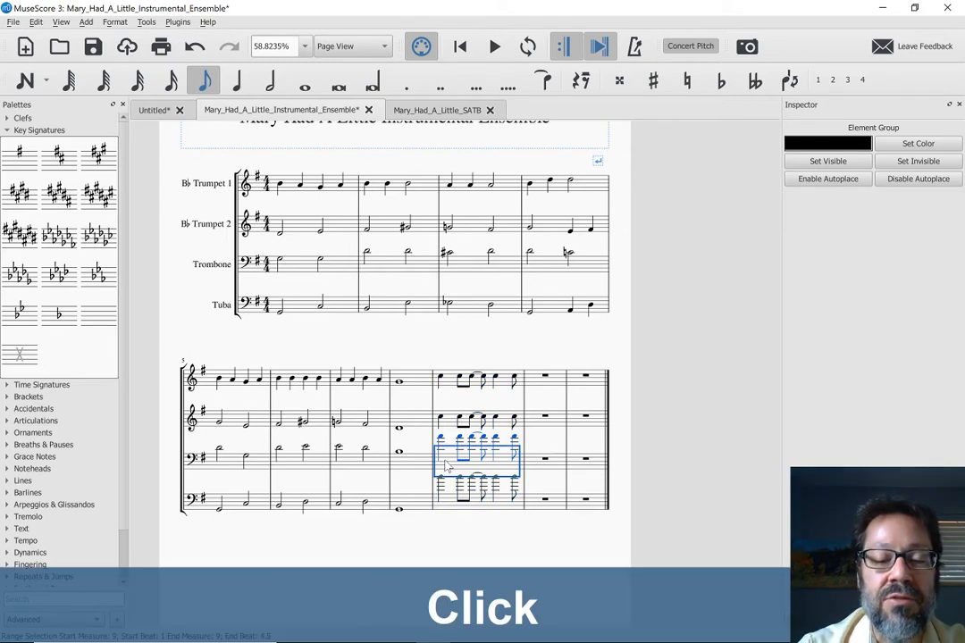
key("ctrl+Down")
left_click(447, 503)
key("ctrl+Down")
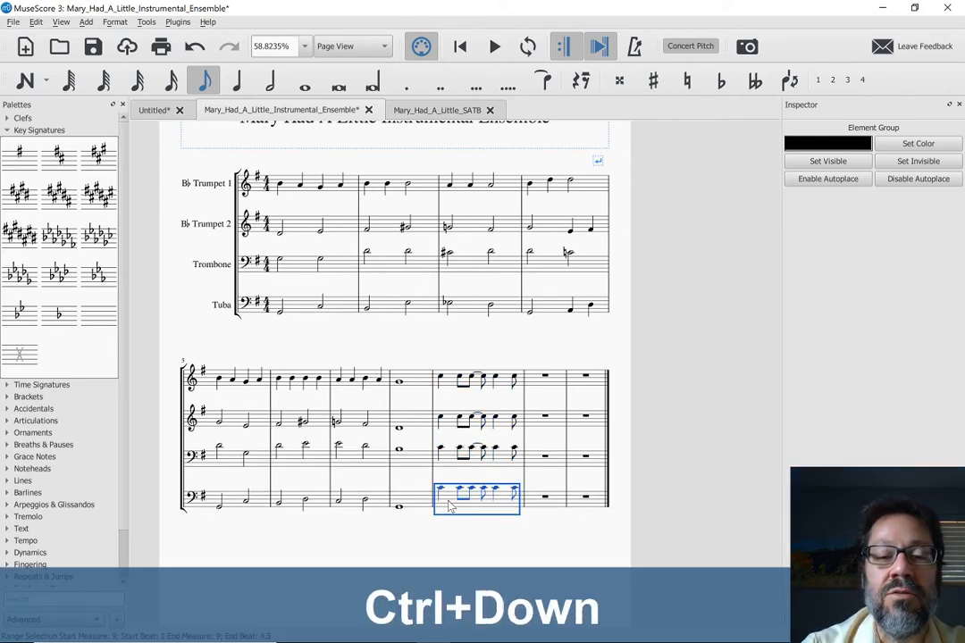
key("Down")
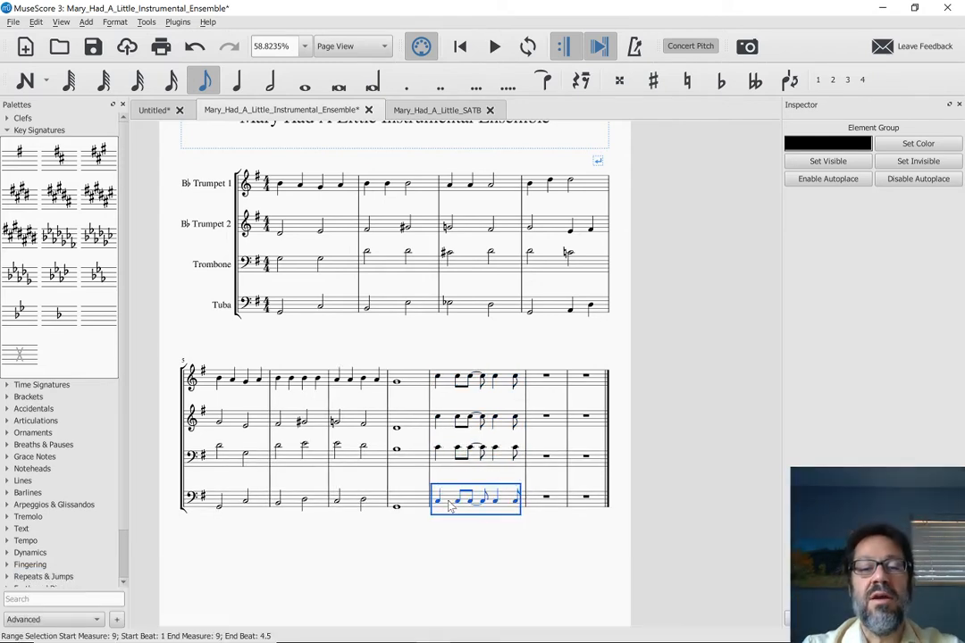
Start Re-Pitch note input at Trumpet 2's first note in measure 9 and show the piano keyboard at a reduced height.
left_click(448, 422)
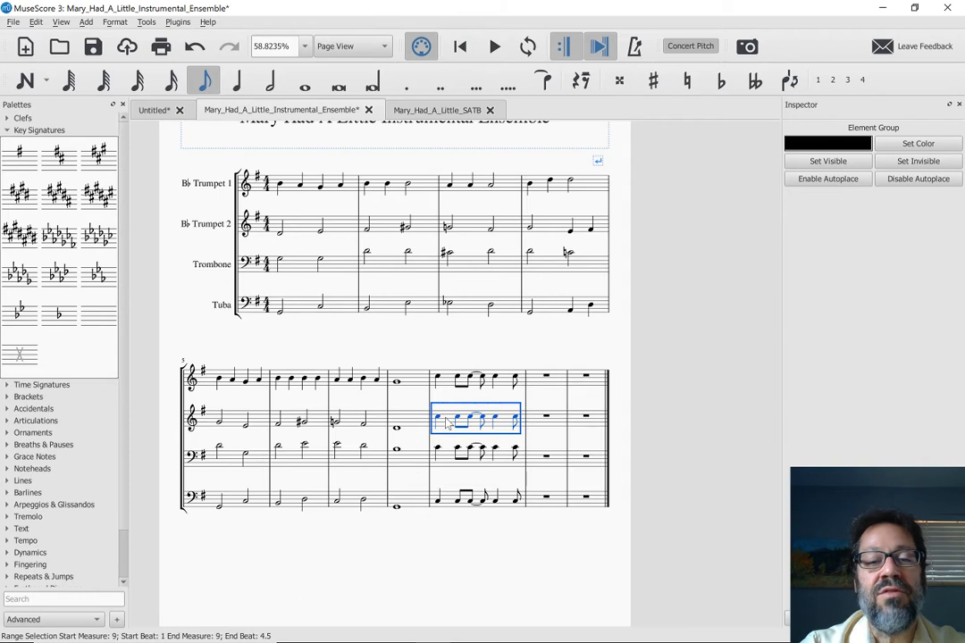
left_click(440, 420)
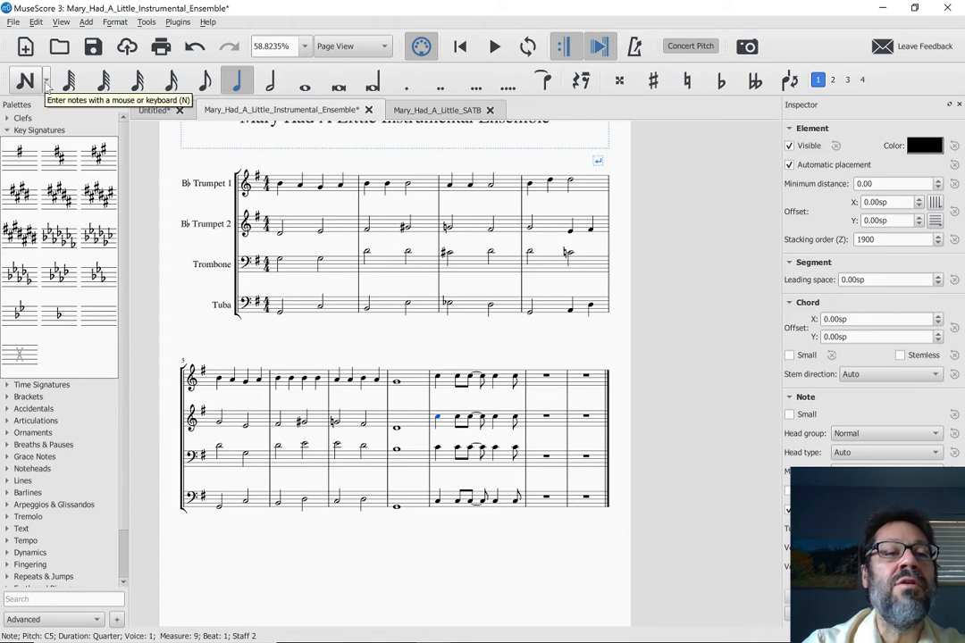
left_click(47, 81)
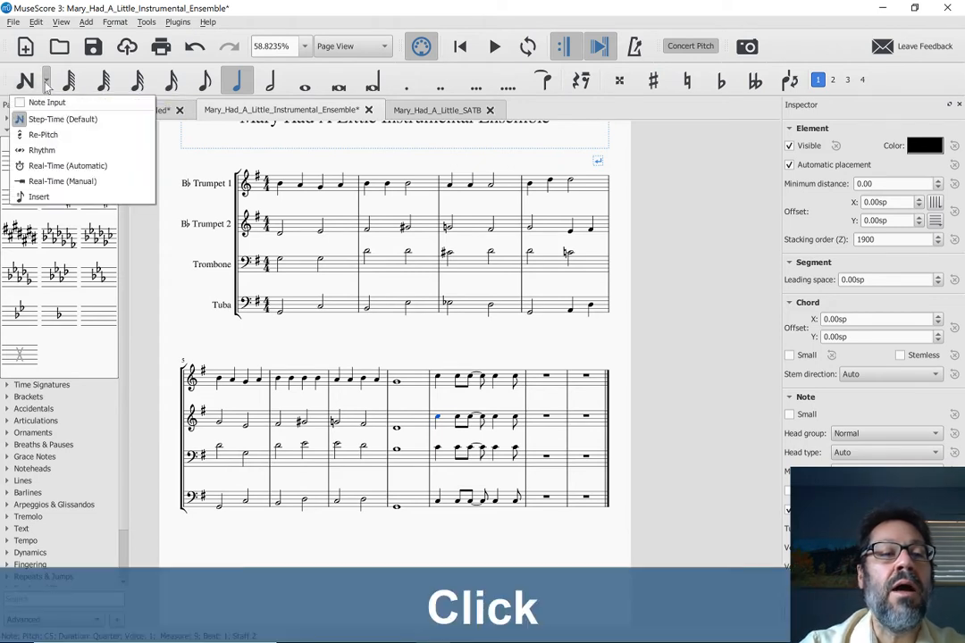
left_click(54, 134)
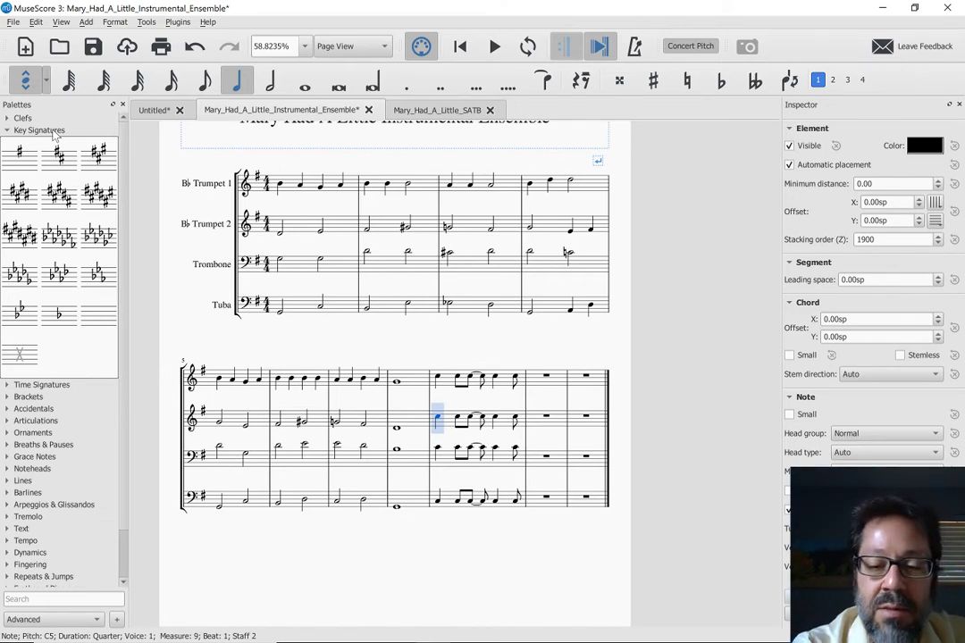
key("p")
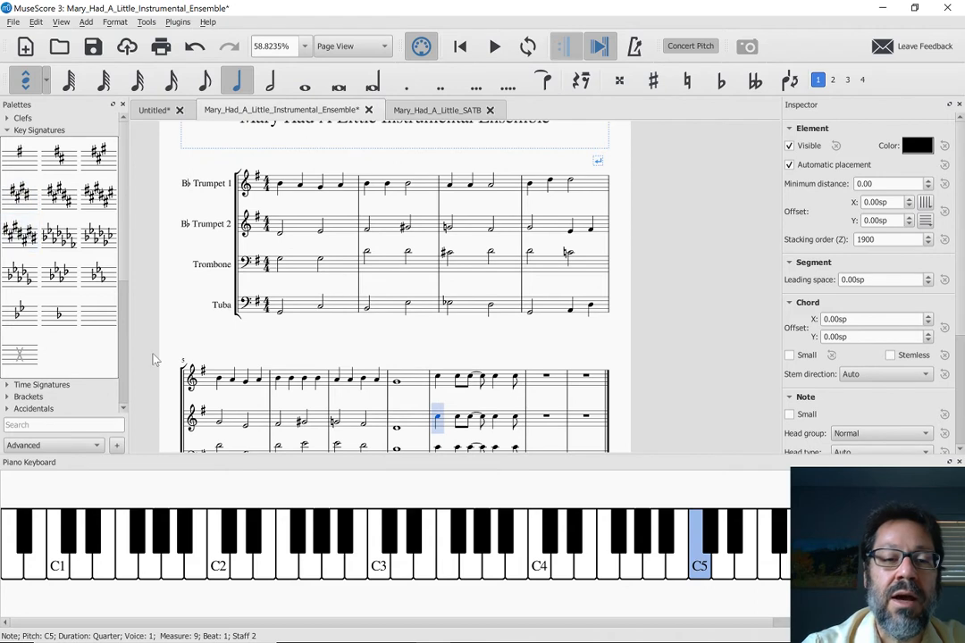
left_click_drag(196, 453, 205, 509)
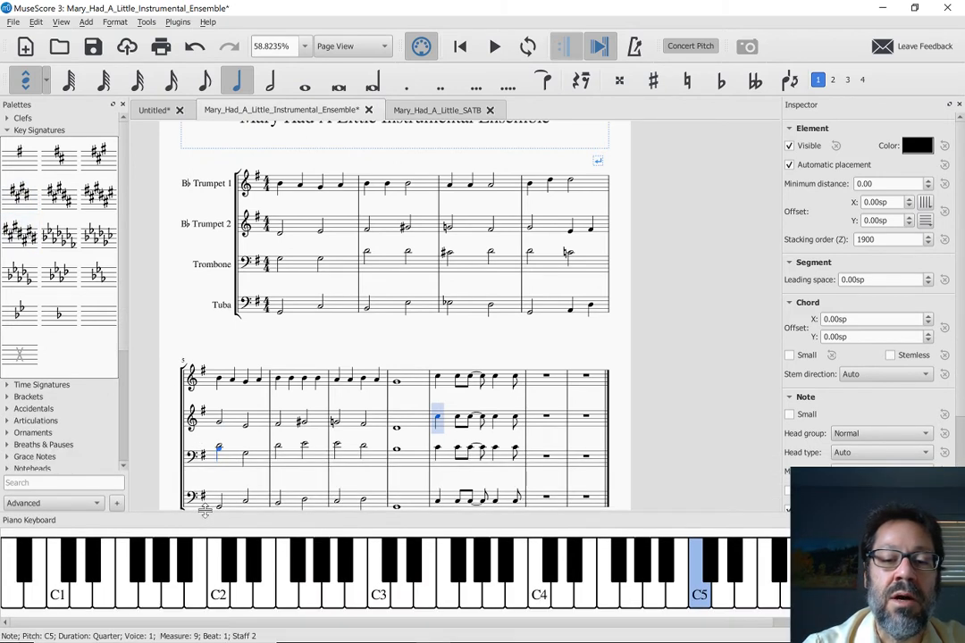
Re-pitch Trumpet 2's measure 9 to E4, F4, F#4, G4 and A4 with the piano keyboard, and leave note input.
left_click(587, 593)
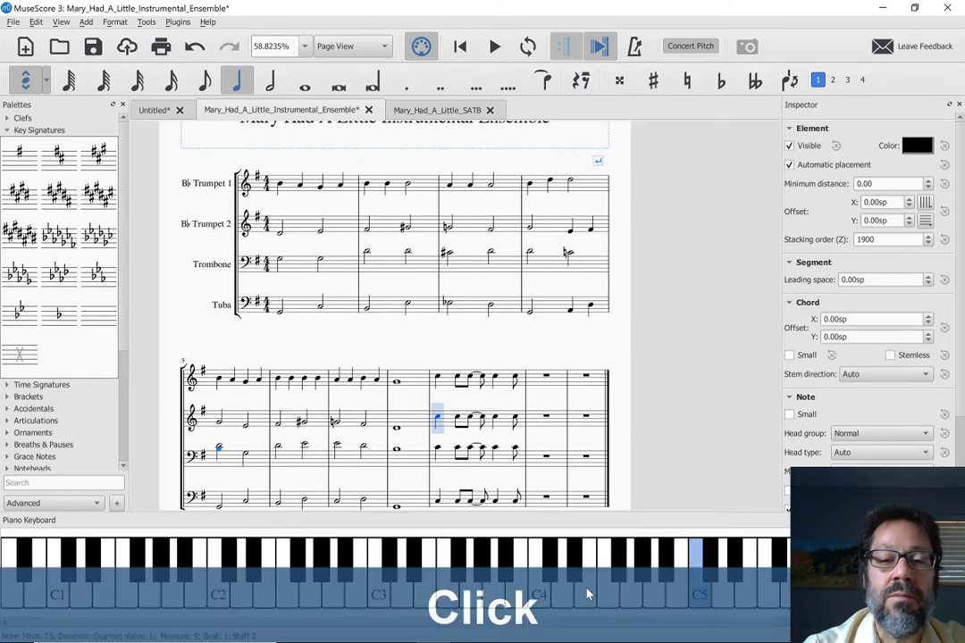
left_click(590, 594)
left_click(612, 599)
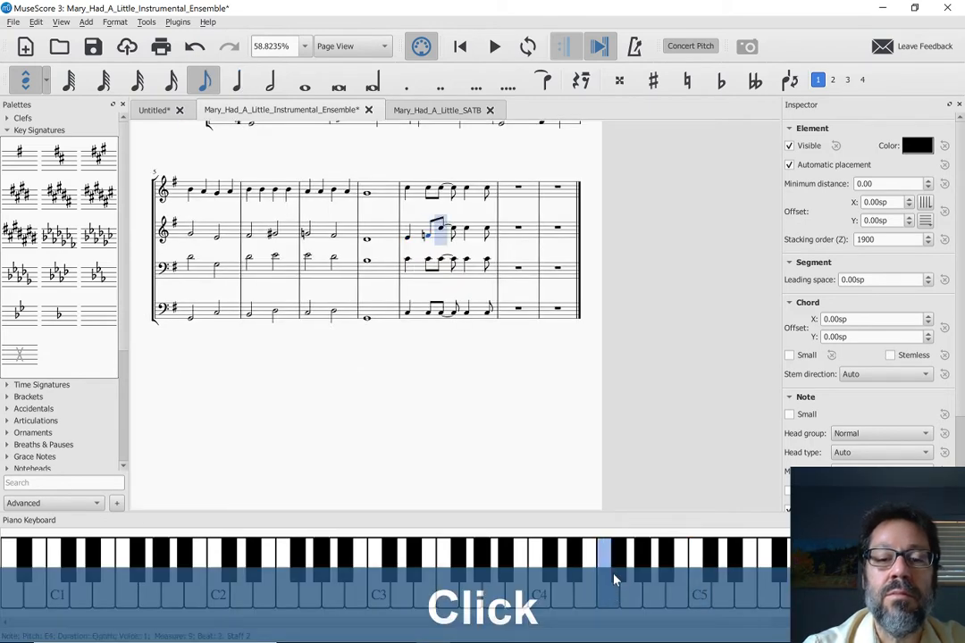
left_click(619, 565)
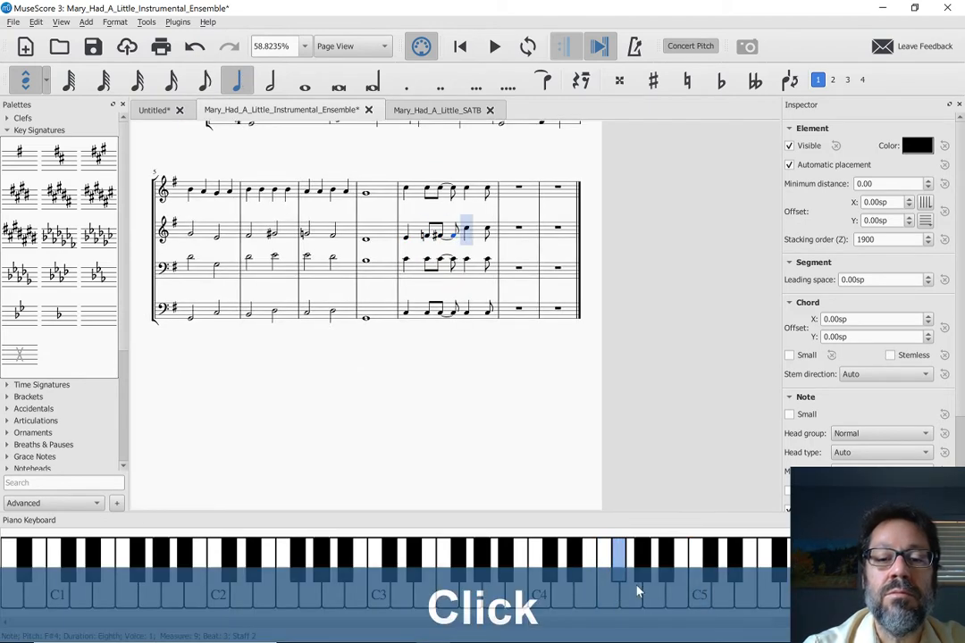
left_click(638, 592)
left_click(654, 596)
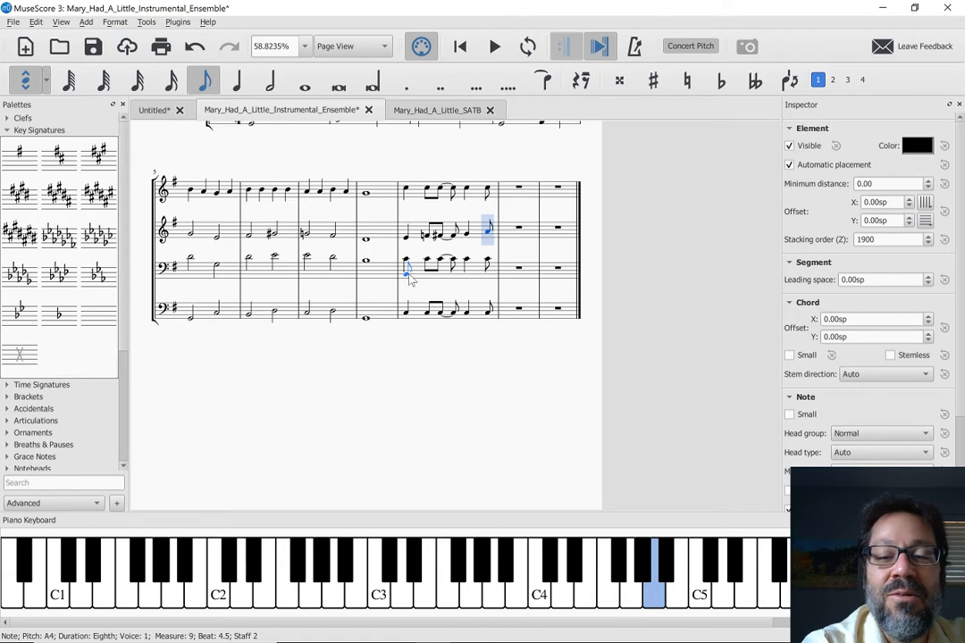
key("Escape")
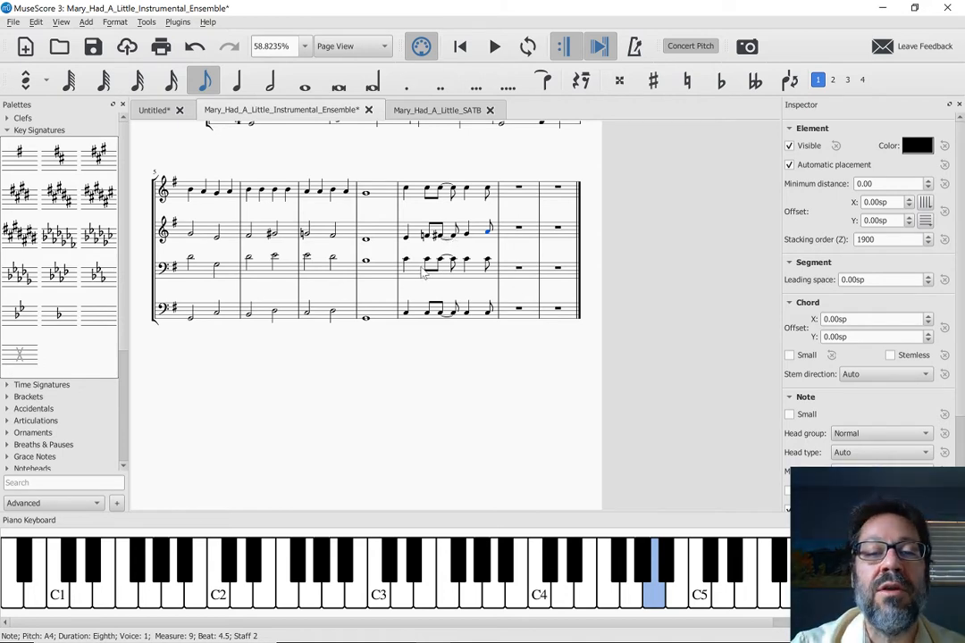
Re-pitch the Trombone's measure 9 to G3, A3, A3, B3 and C4, starting from its first note, and leave note input.
left_click(420, 274)
key("n")
key("Left")
key("Left")
key("Left")
key("Left")
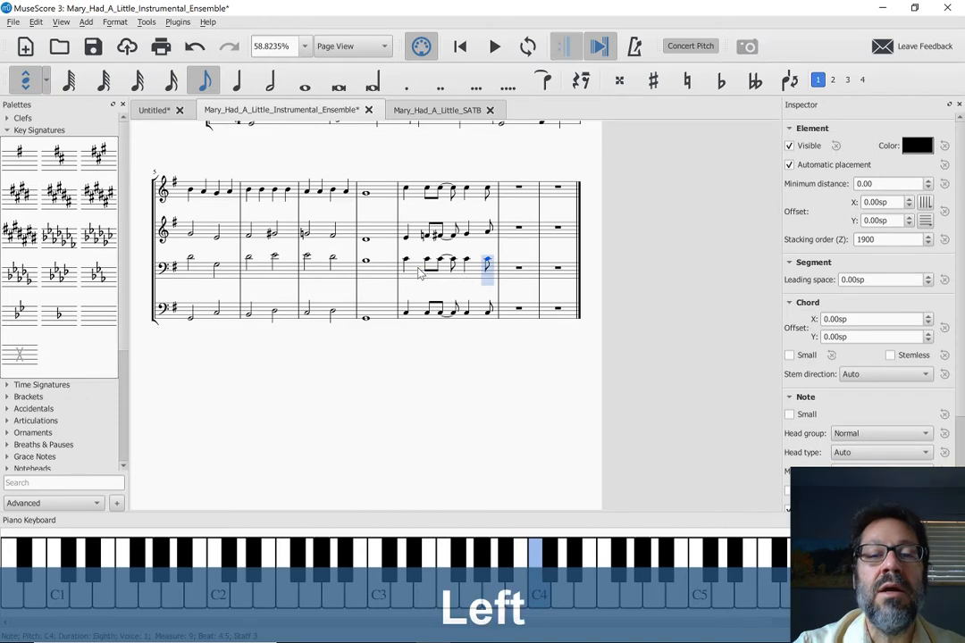
key("Left")
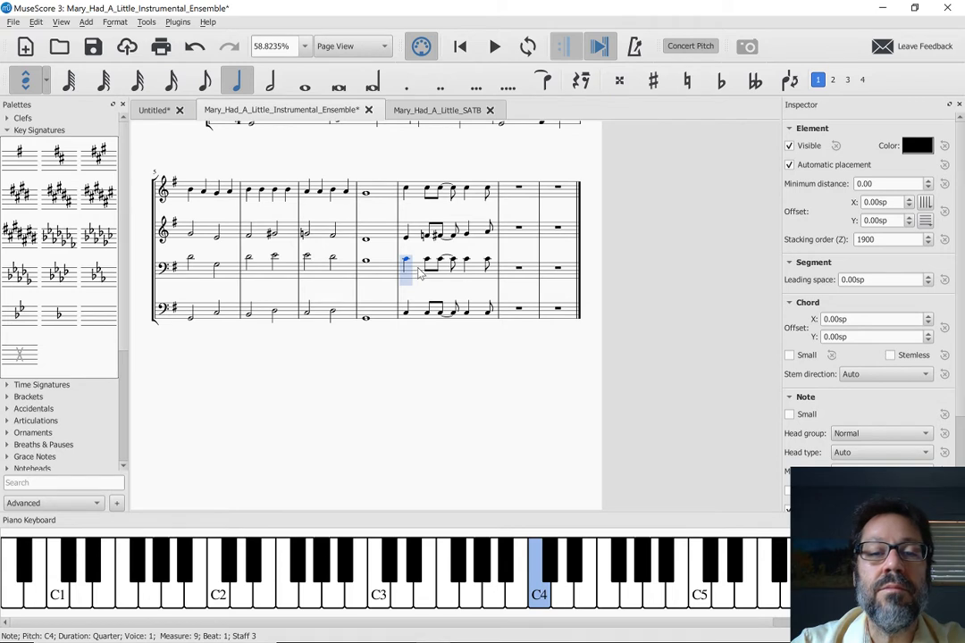
key("g")
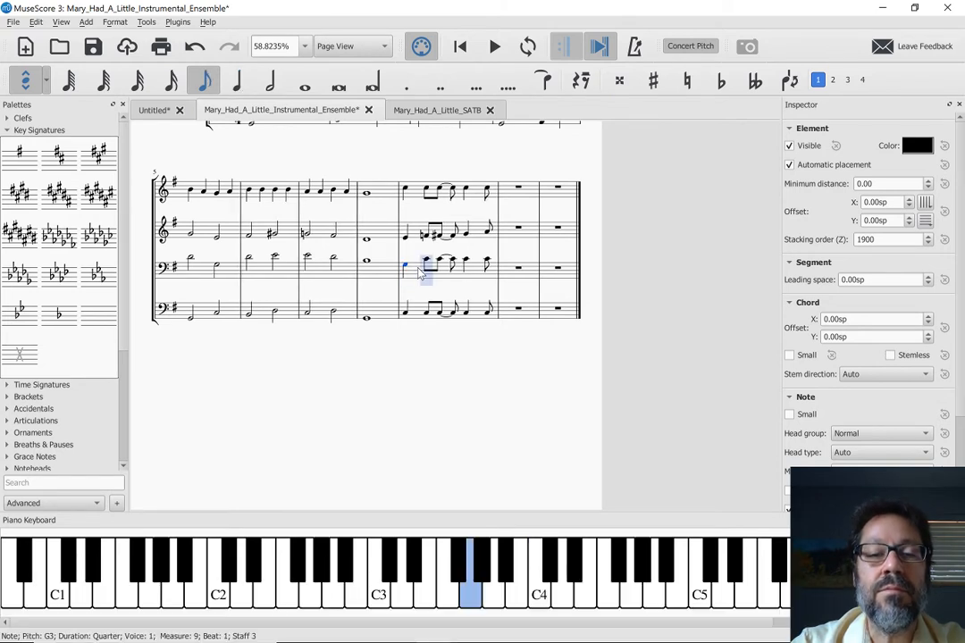
key("a")
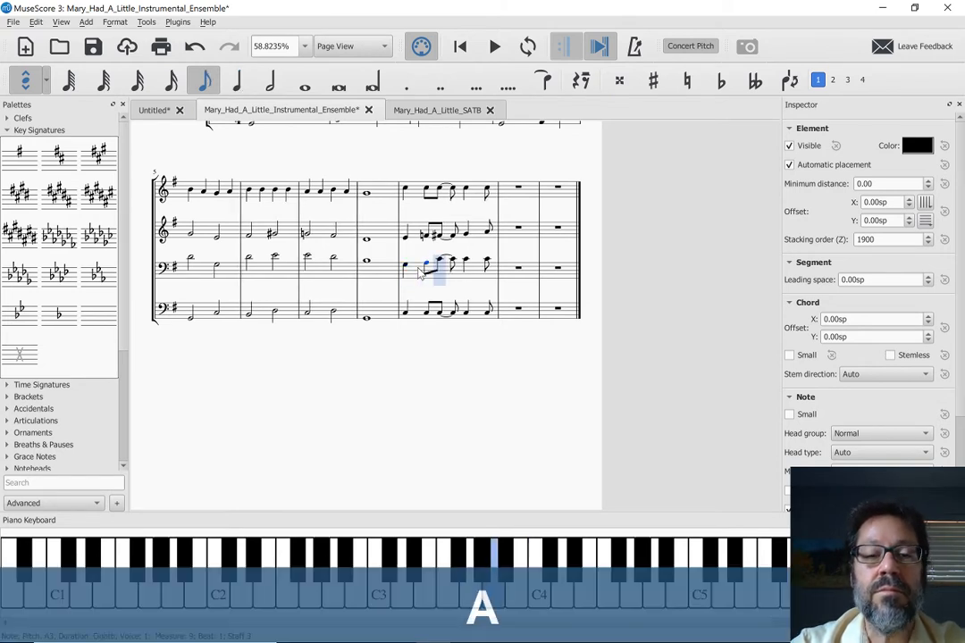
key("a")
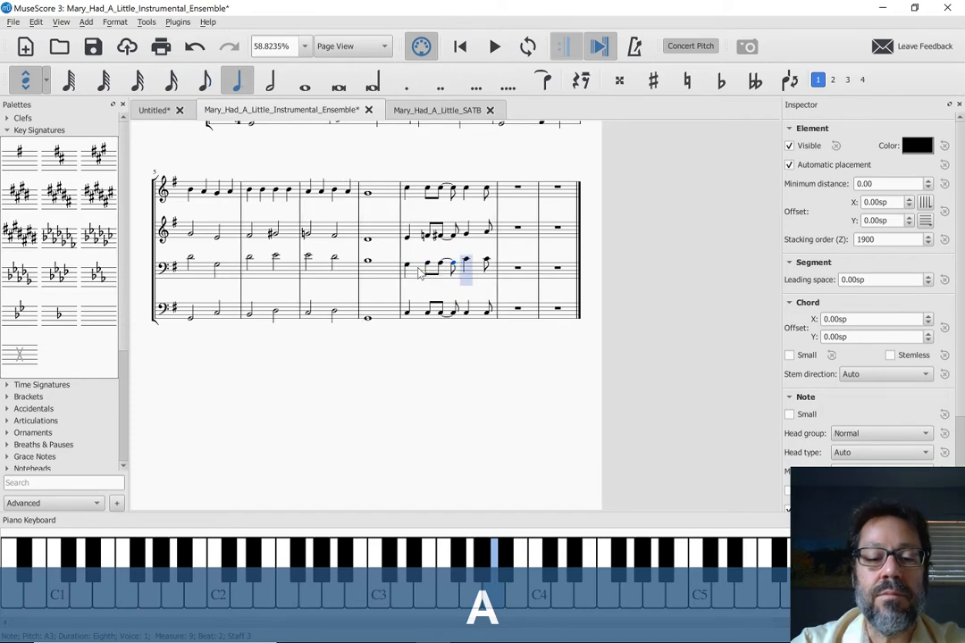
key("4")
key("b")
key("c")
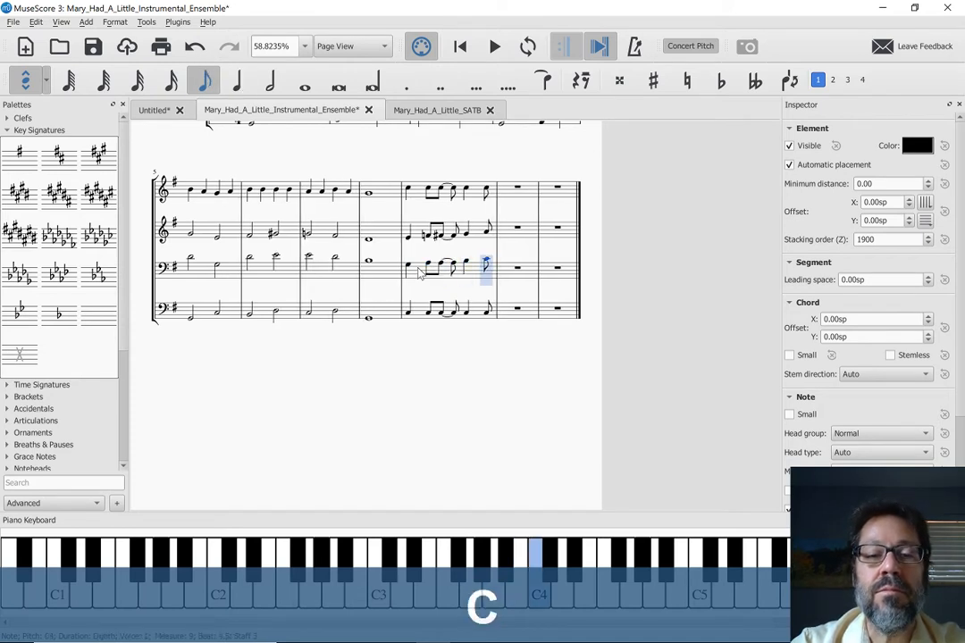
key("Escape")
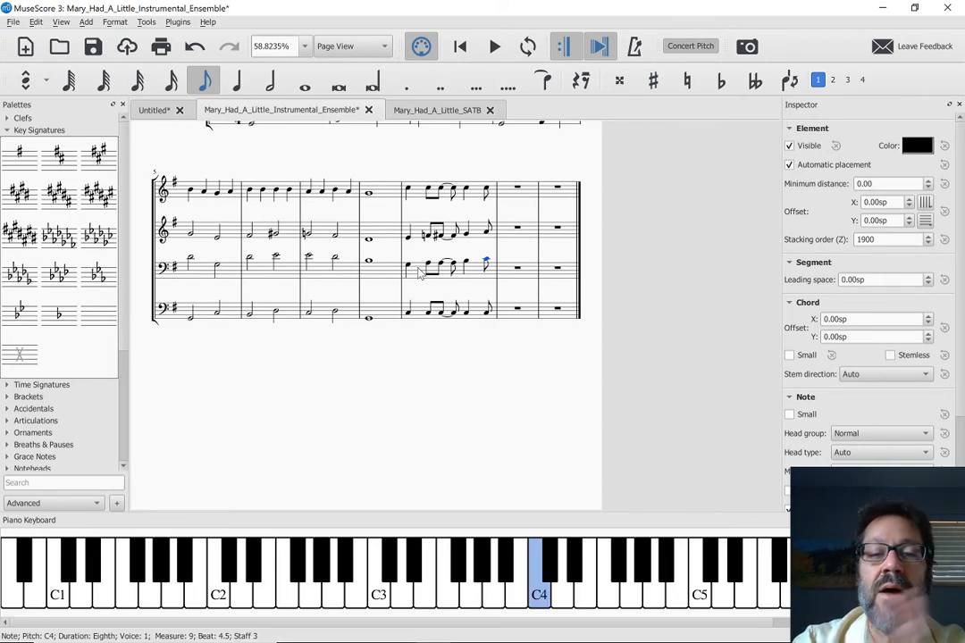
Play back from the Trombone's measure 9 and return the note input mode to Step-Time (Default), with note input off.
left_click(420, 271)
key("space")
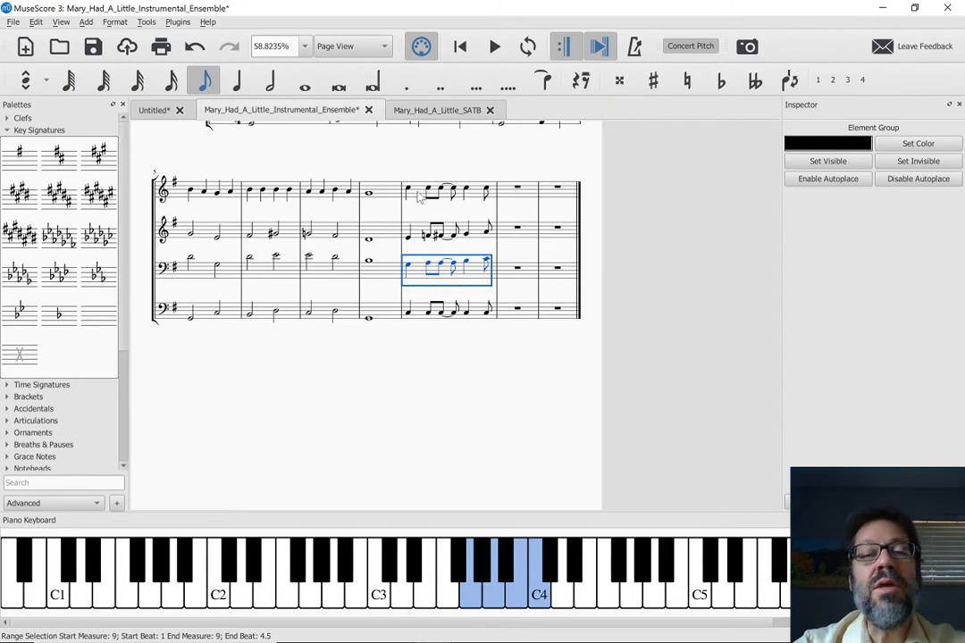
left_click(46, 82)
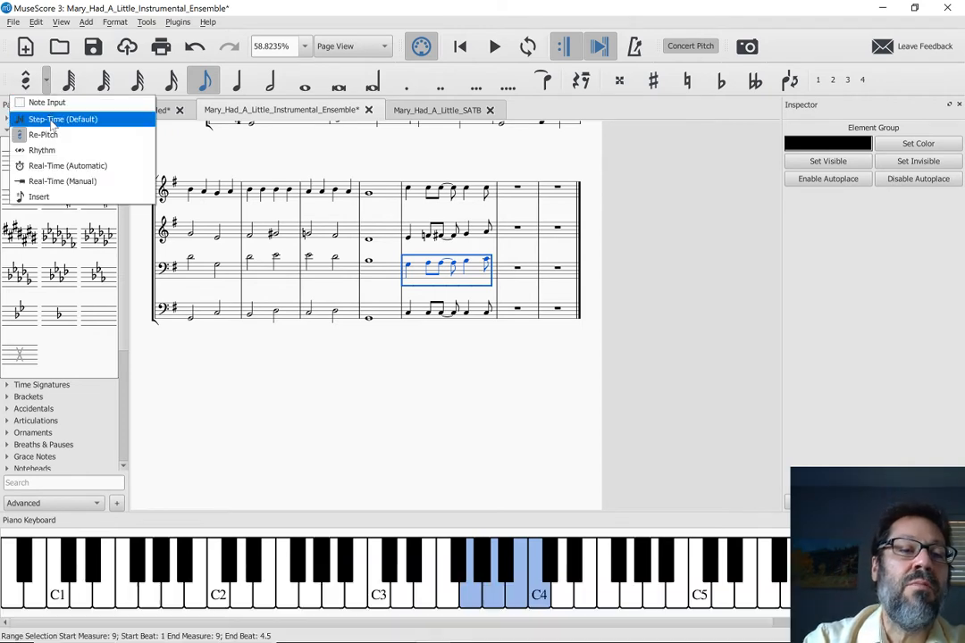
left_click(52, 123)
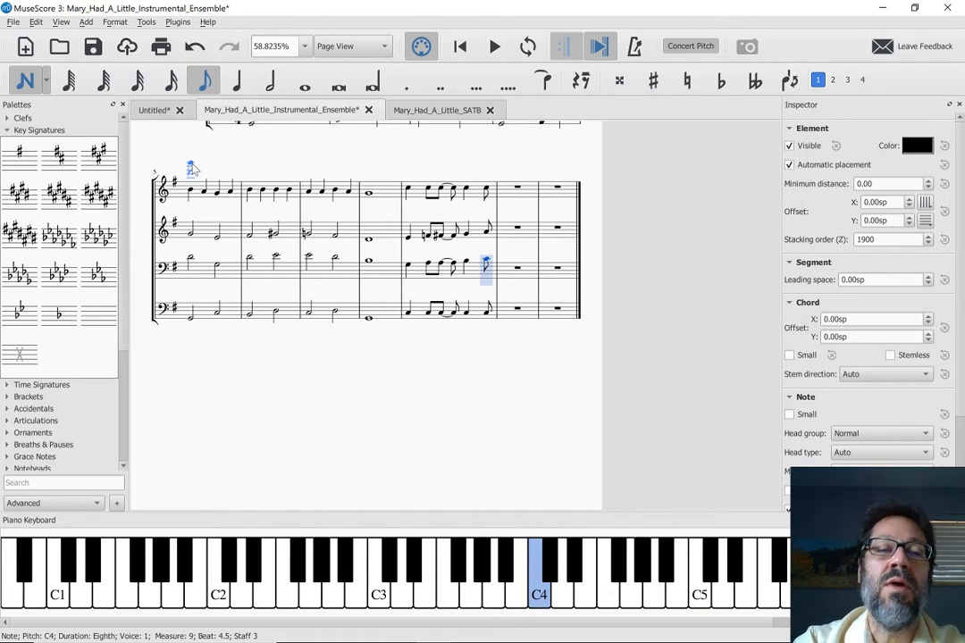
key("Escape")
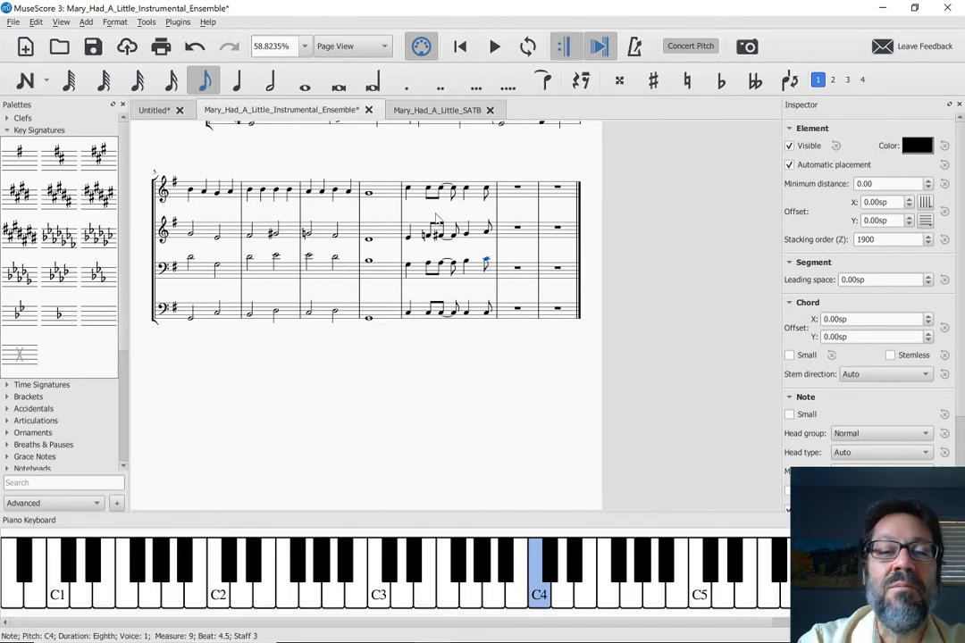
Delete measures 9 to 11 from the end of the score.
left_click(420, 202)
key("shift+Right")
key("shift+Right")
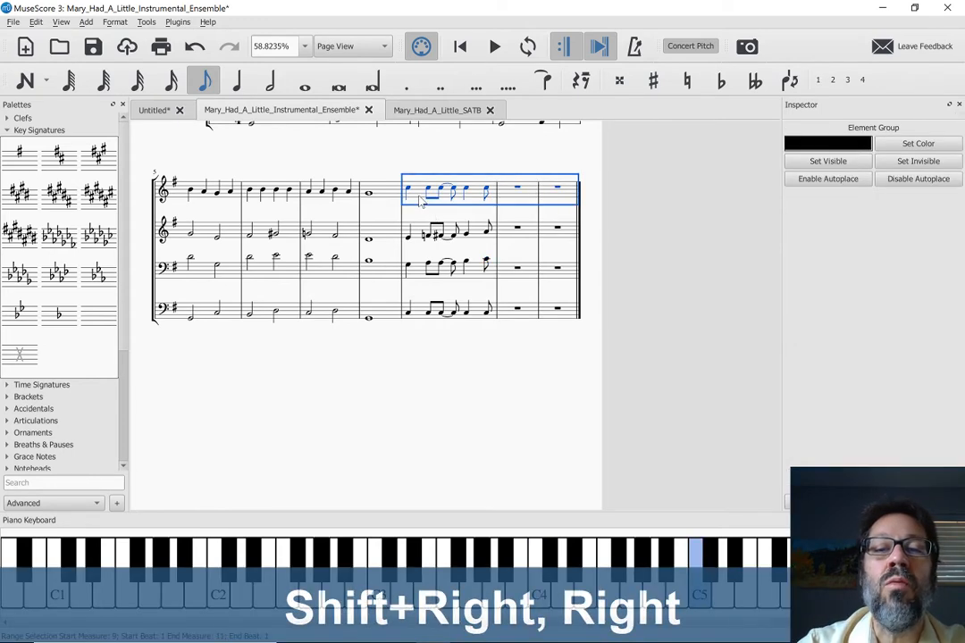
key("ctrl+Delete")
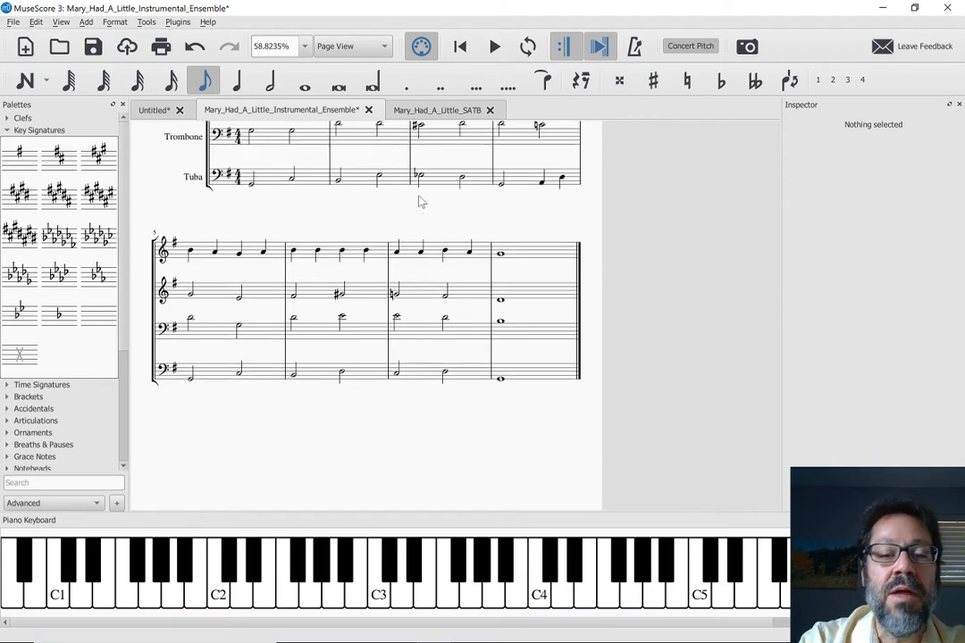
Save the score and hide the piano keyboard, returning to the beginning of the score.
key("ctrl+s")
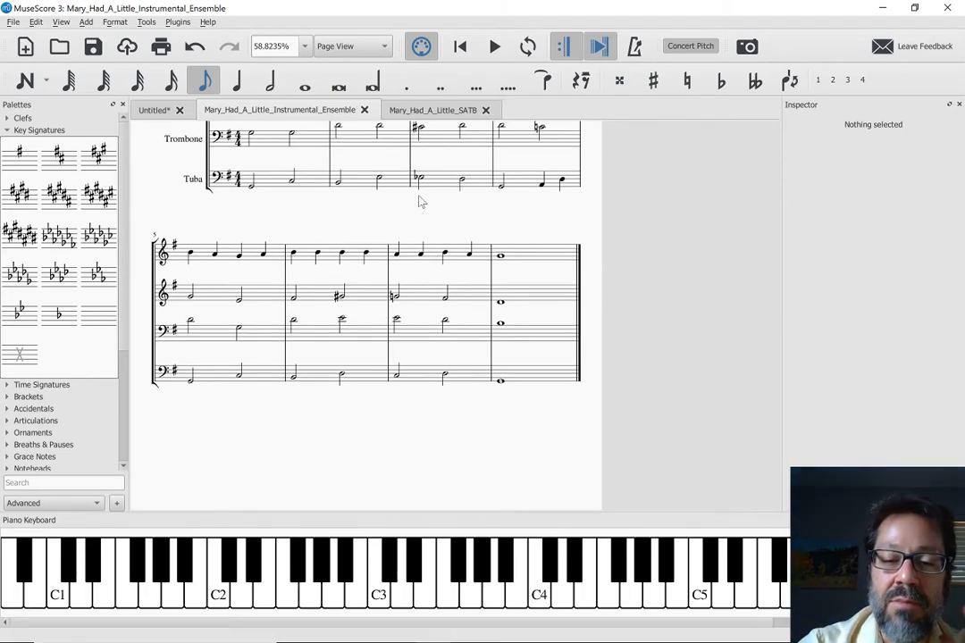
key("p")
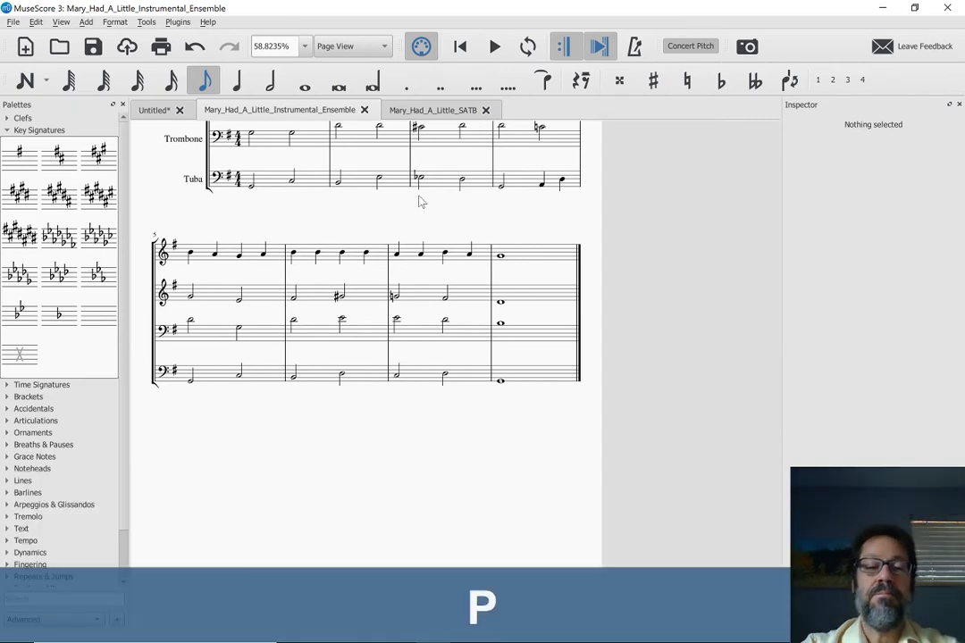
key("Home")
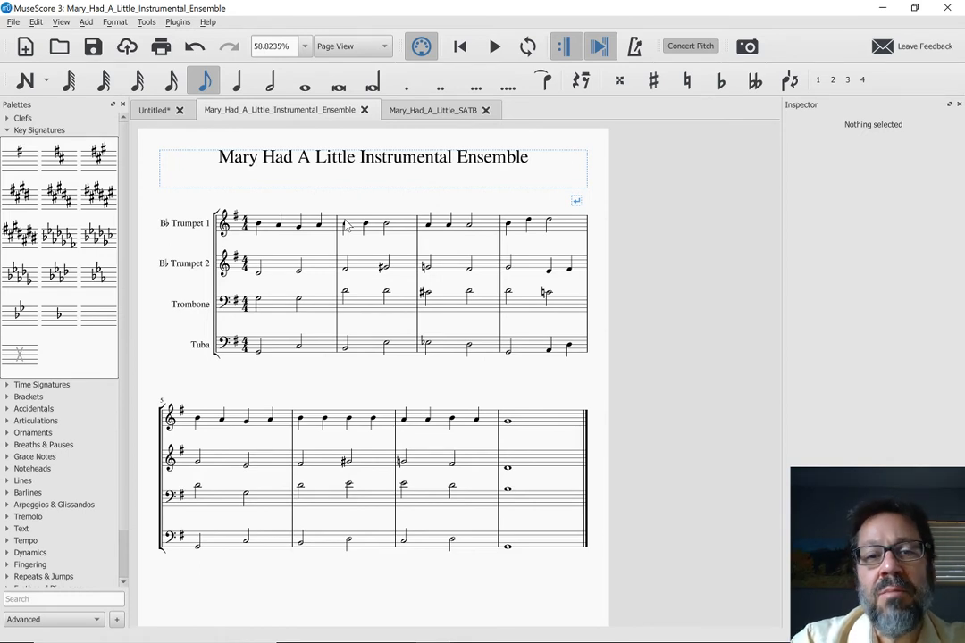
Generate a separate part for every instrument in the score: B♭ Trumpet 1, B♭ Trumpet 2, Trombone and Tuba.
left_click(13, 22)
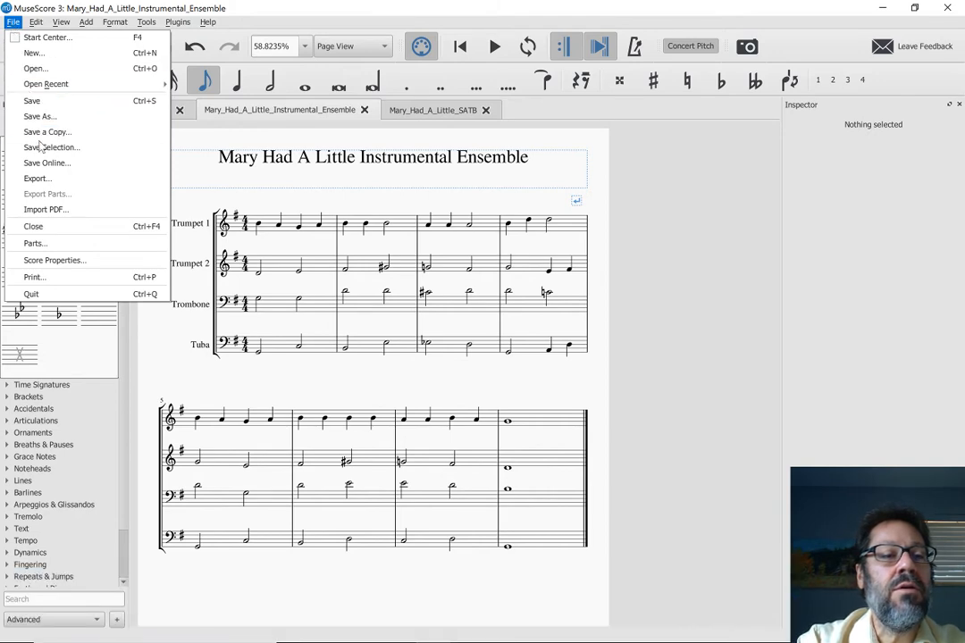
left_click(52, 244)
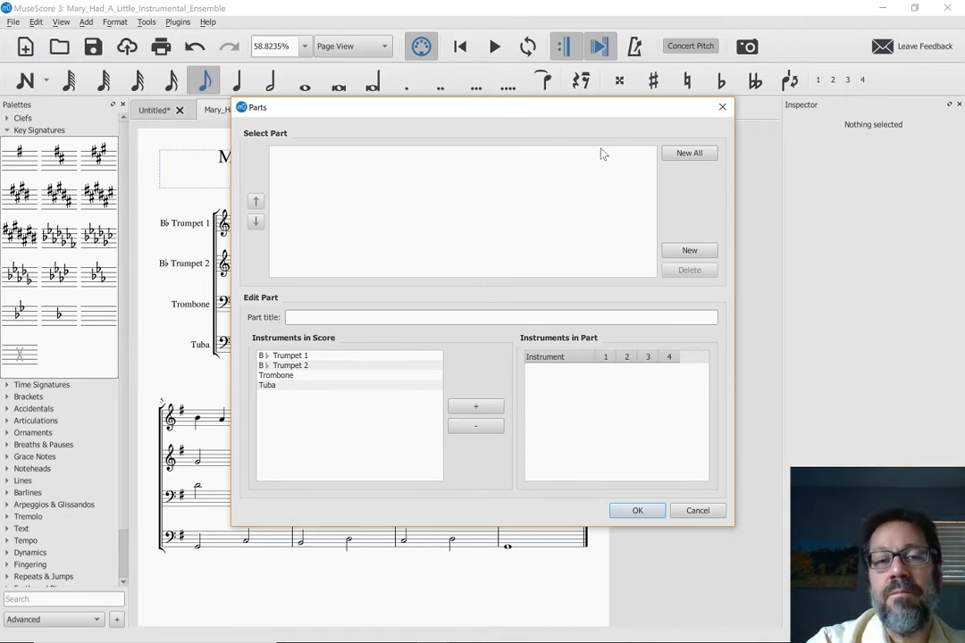
left_click(670, 158)
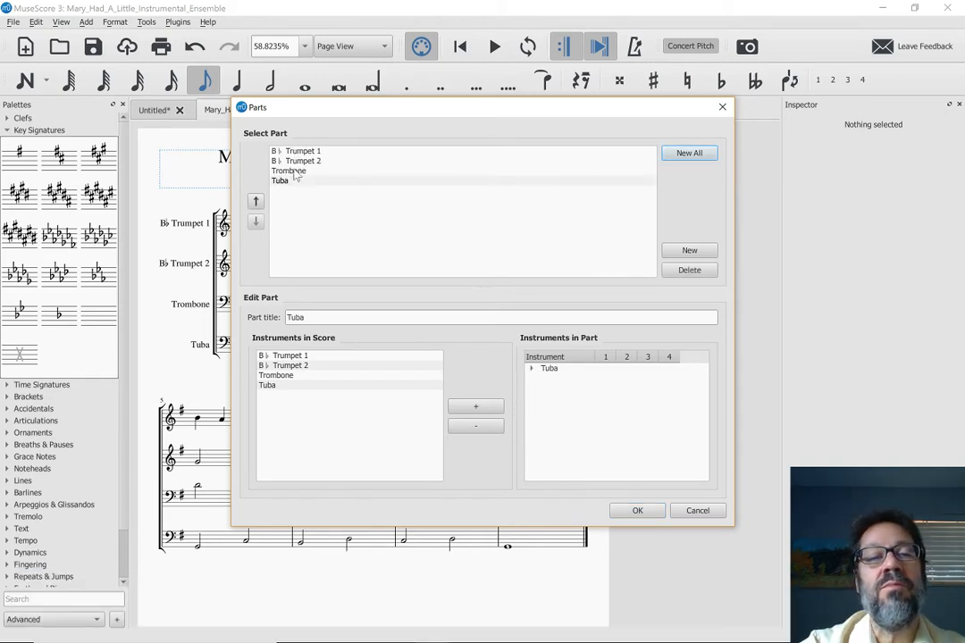
left_click(638, 511)
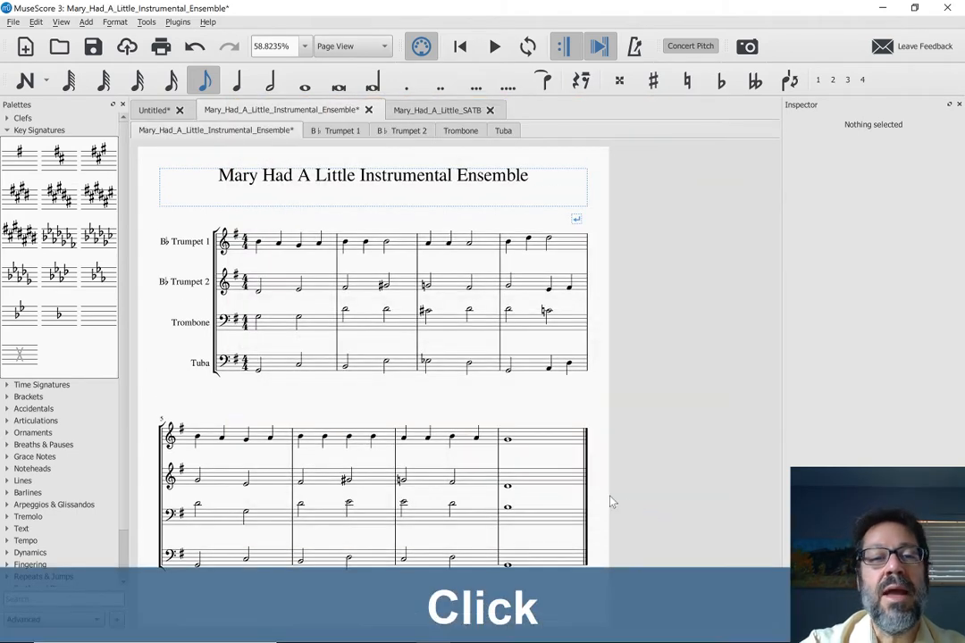
Examine the B♭ Trumpet 1, B♭ Trumpet 2, Trombone and Tuba parts, ending with the B♭ Trumpet 1 part in full-page view.
scroll(330, 403, "down", 2)
scroll(323, 395, "up", 1)
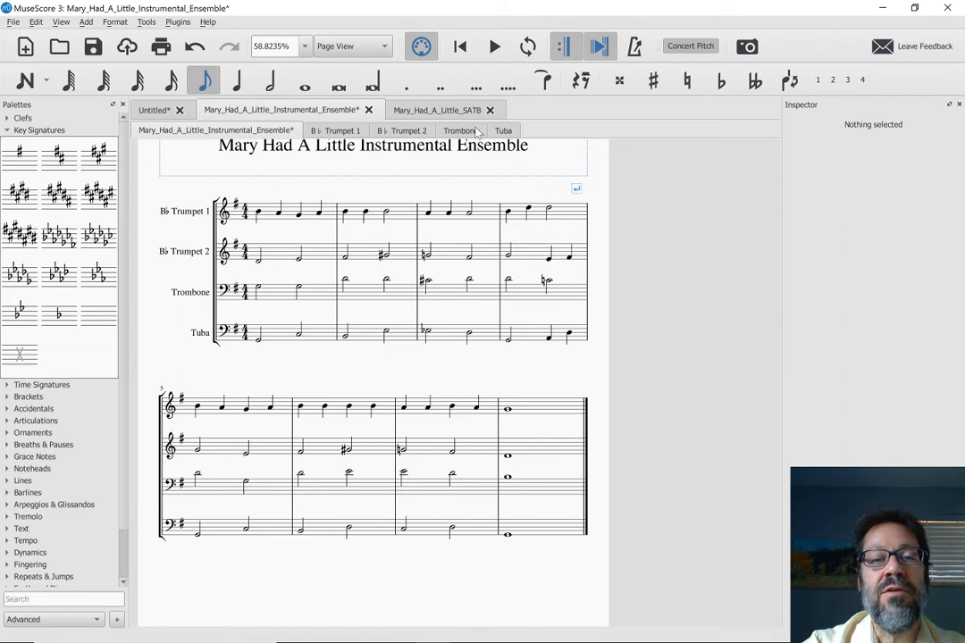
left_click(332, 131)
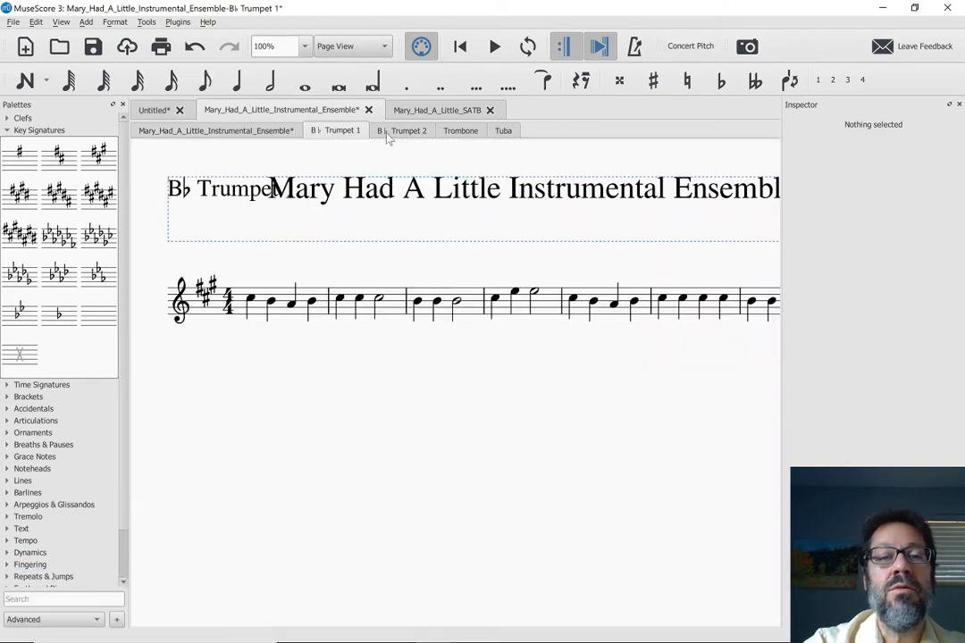
left_click(388, 135)
left_click(456, 134)
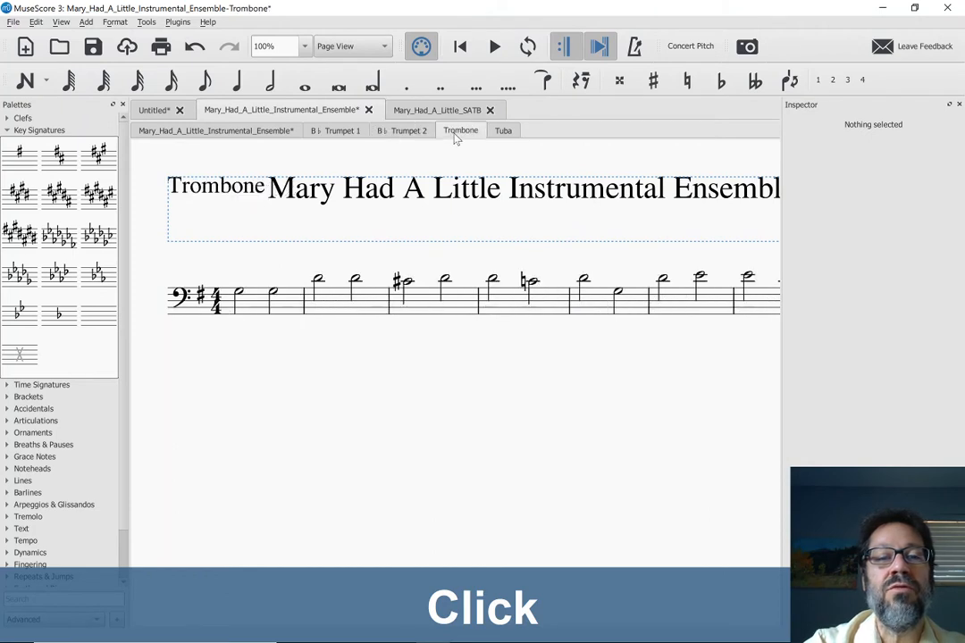
left_click(506, 136)
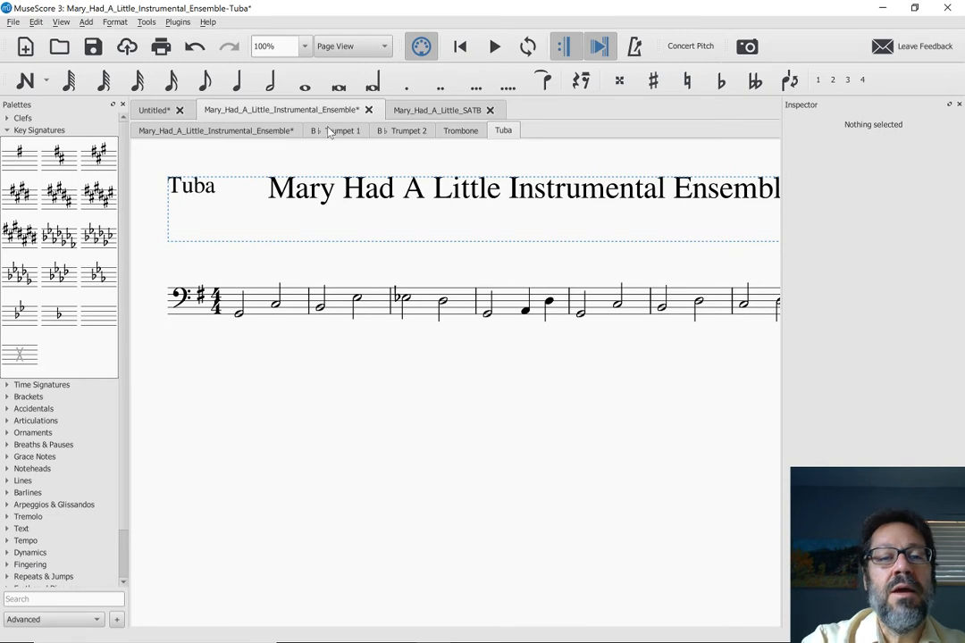
left_click(332, 131)
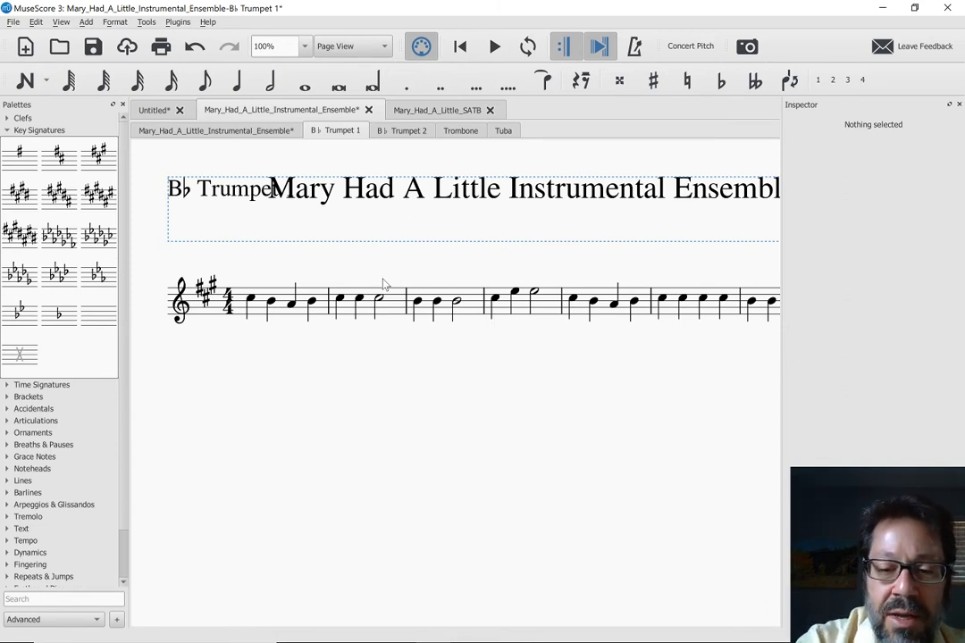
key("ctrl+minus")
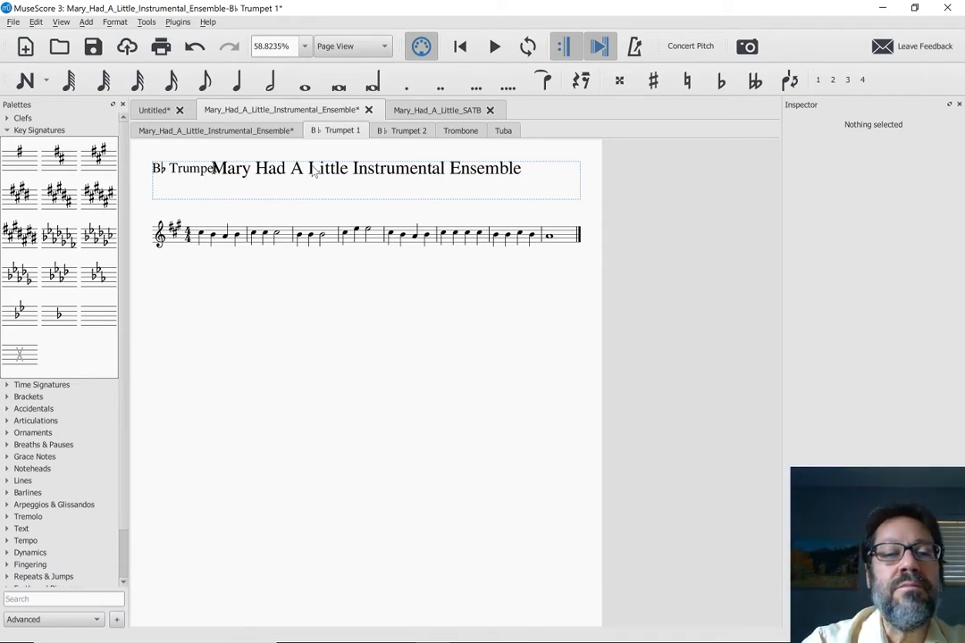
Move the title in the B♭ Trumpet 1 part down to a vertical offset of 8.82 mm, clear of the instrument name.
left_click(188, 177)
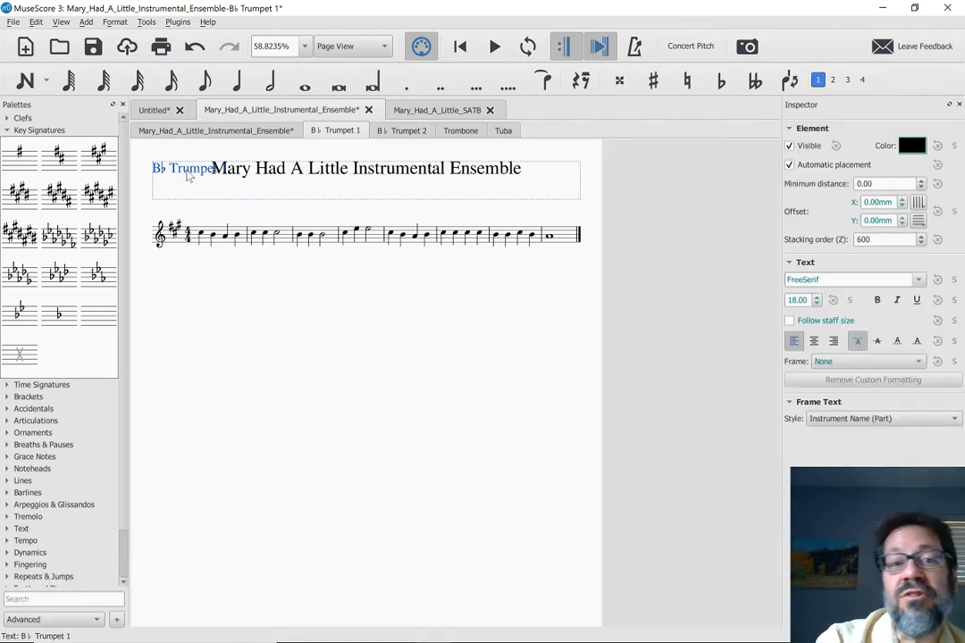
left_click(253, 178)
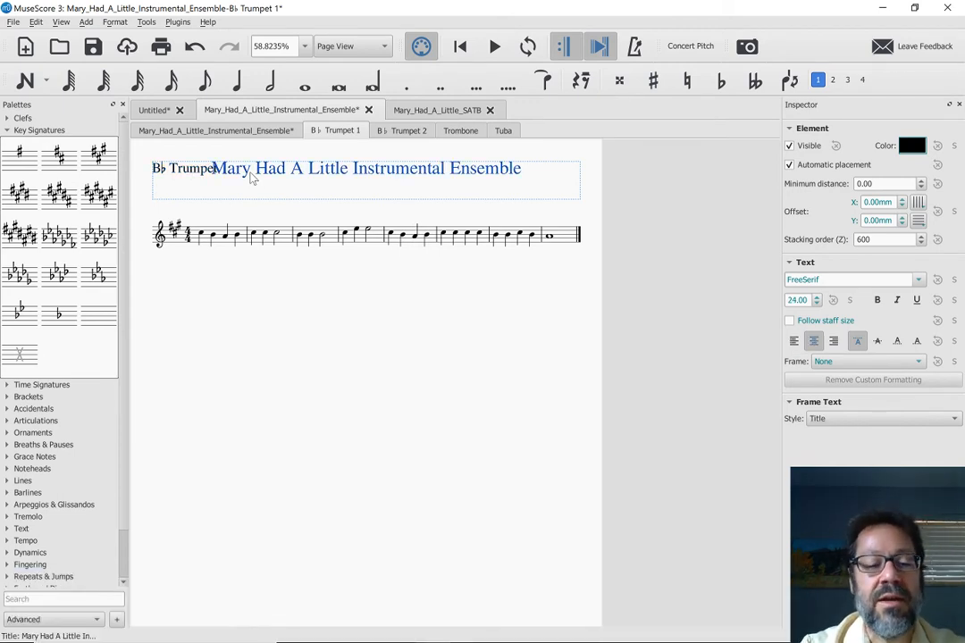
left_click(253, 178)
key("ctrl+Down")
key("ctrl+Down")
key("ctrl+Down")
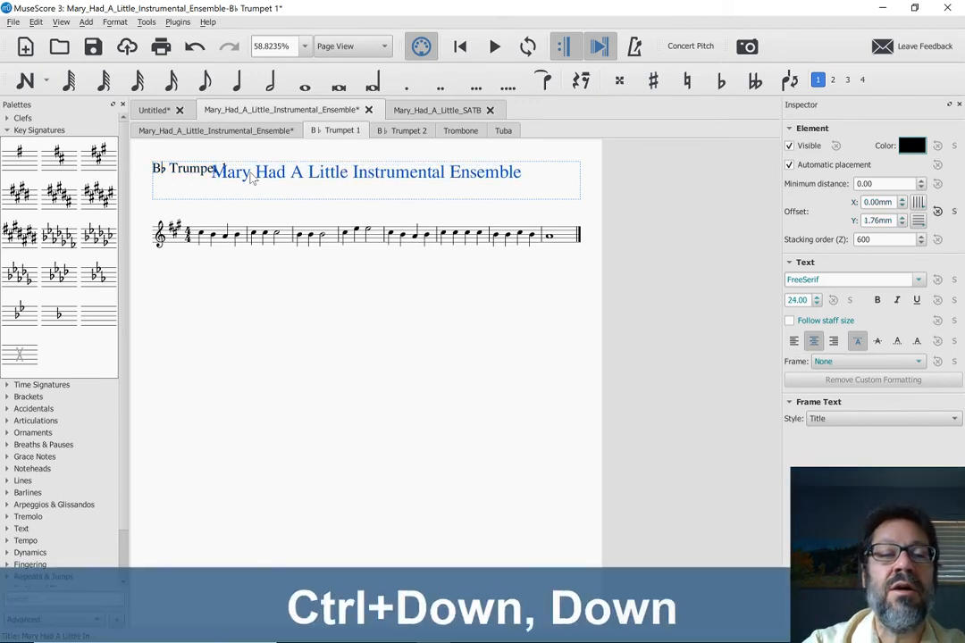
key("ctrl+Down")
key("ctrl+Down")
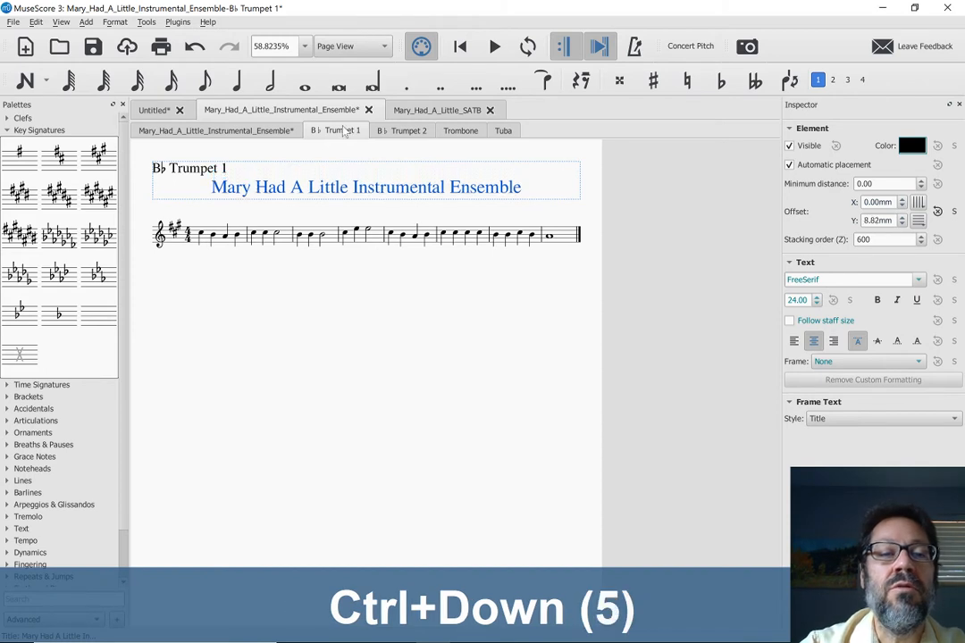
Check the title in the B♭ Trumpet 2 part and reset the title's position in the B♭ Trumpet 1 part.
left_click(391, 131)
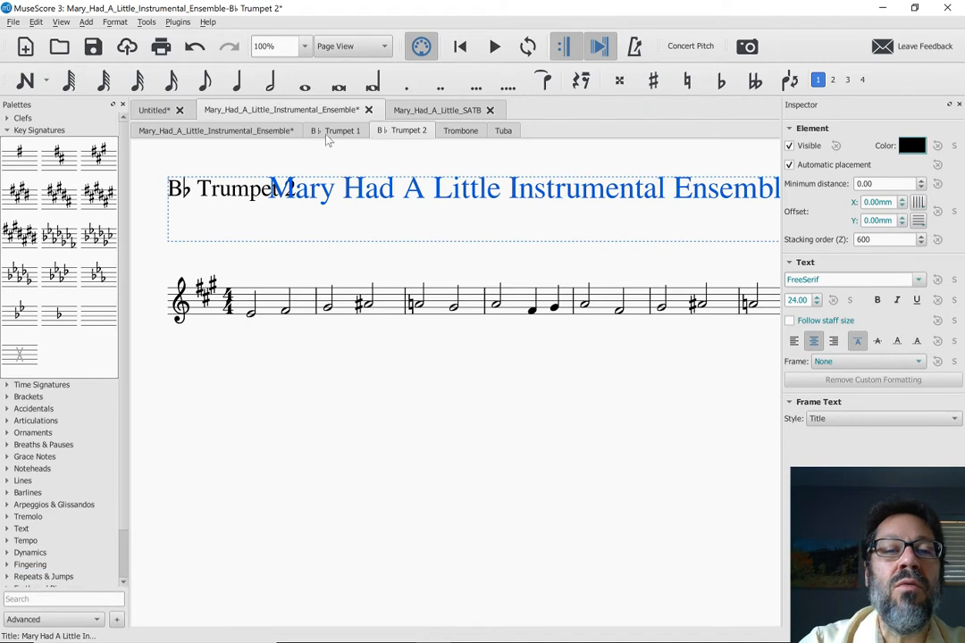
left_click(328, 132)
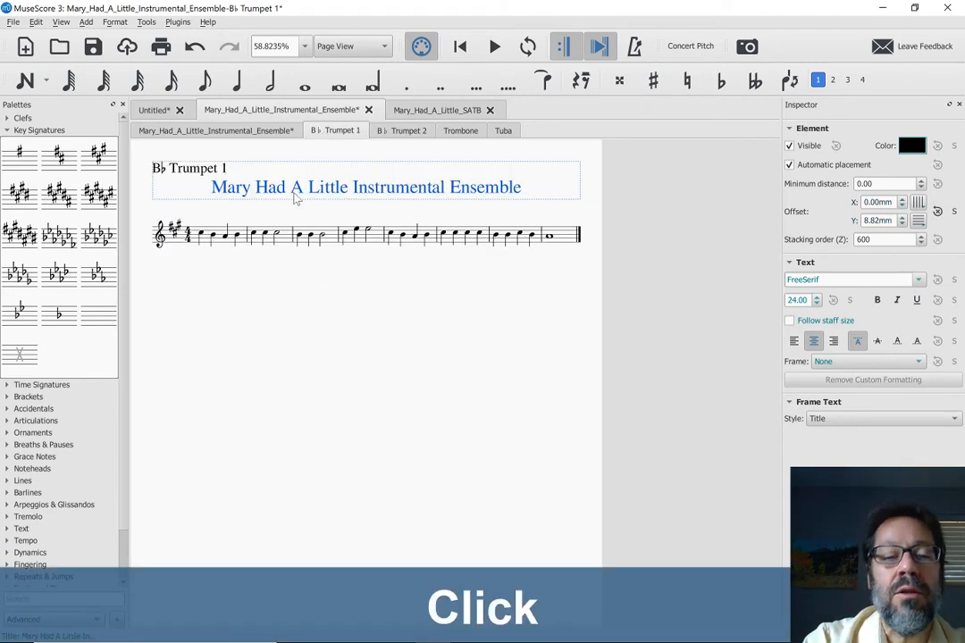
key("ctrl+r")
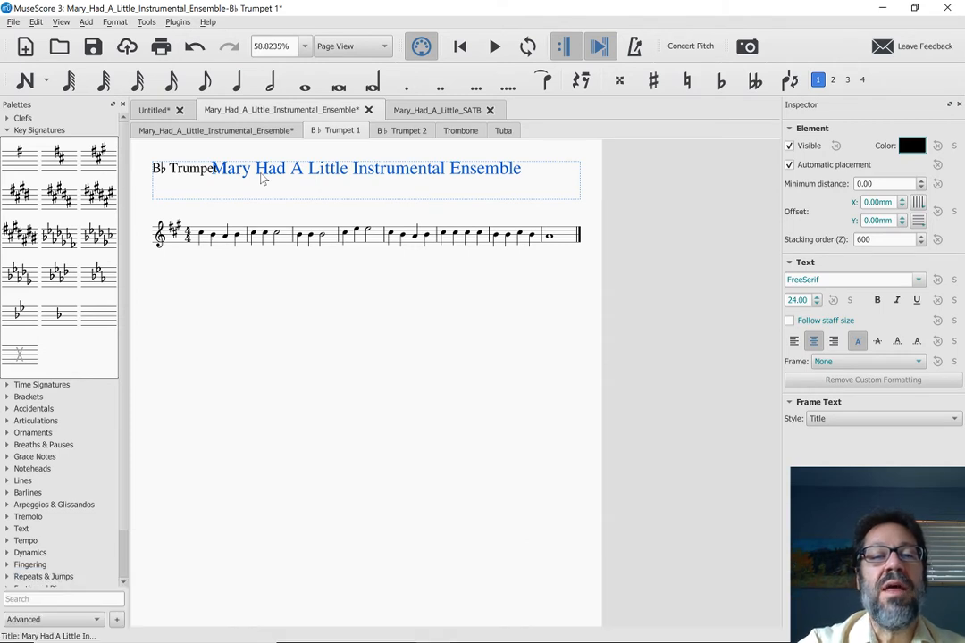
Set the vertical offset of the Title text style to 10.00sp in the B♭ Trumpet 1 part's style settings.
left_click(114, 23)
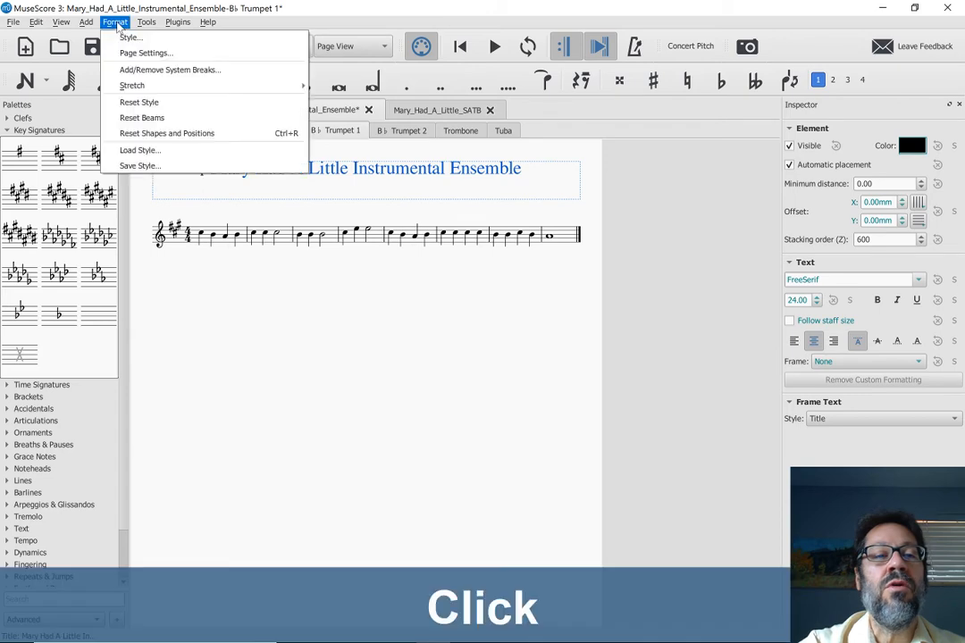
left_click(129, 39)
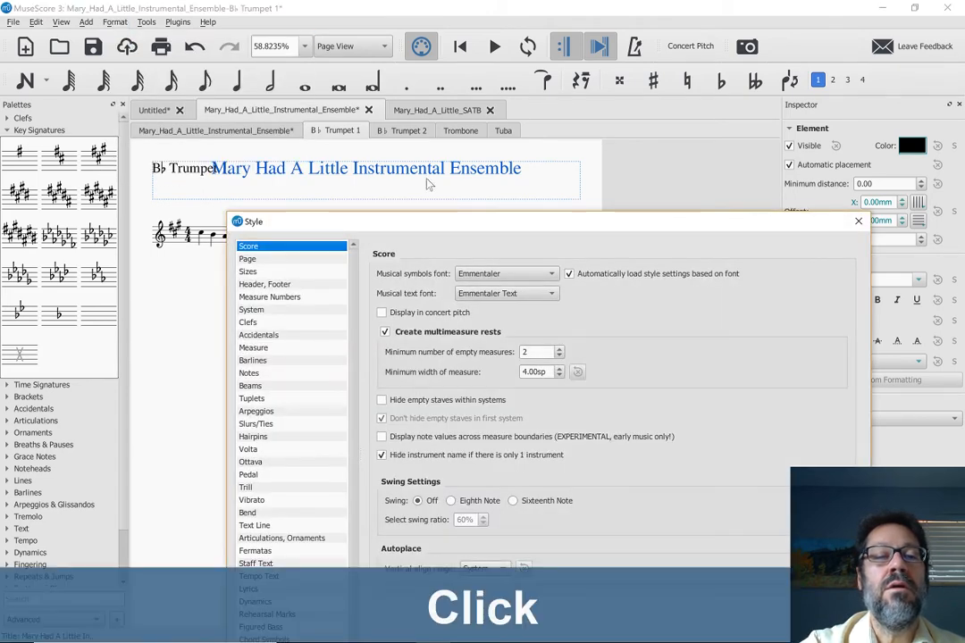
left_click_drag(365, 221, 527, 37)
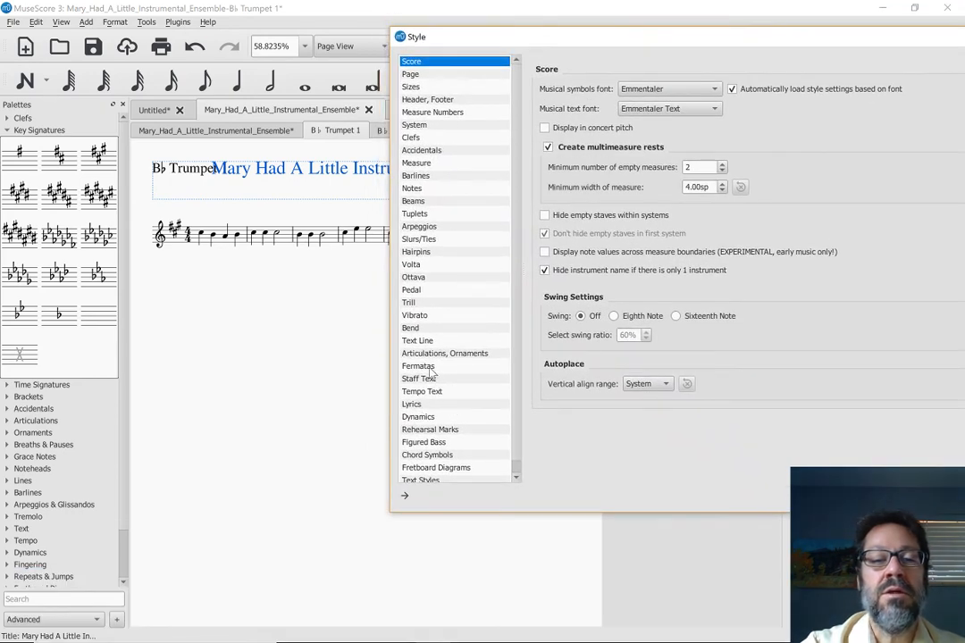
left_click(422, 479)
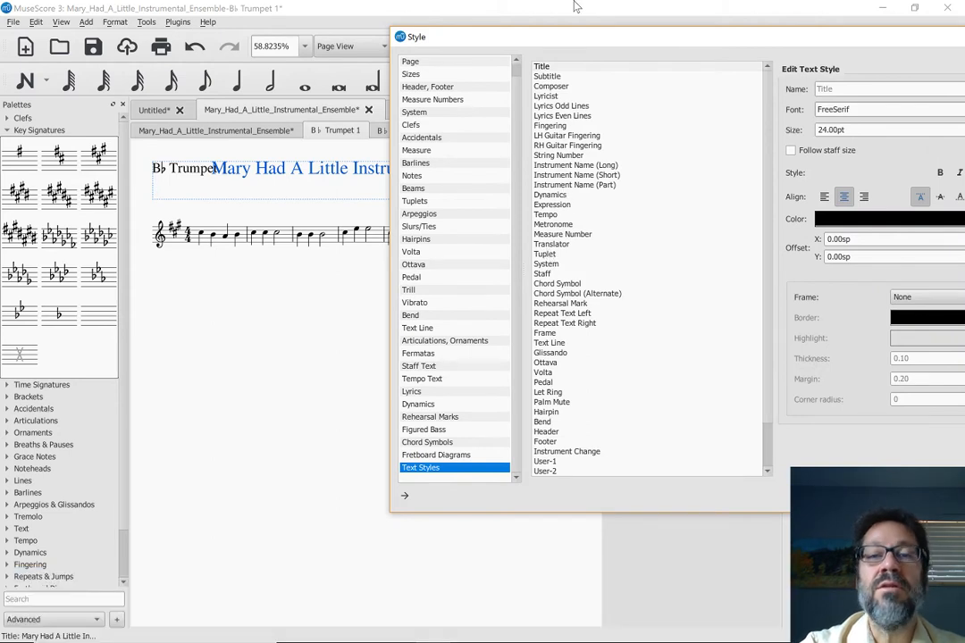
left_click(543, 66)
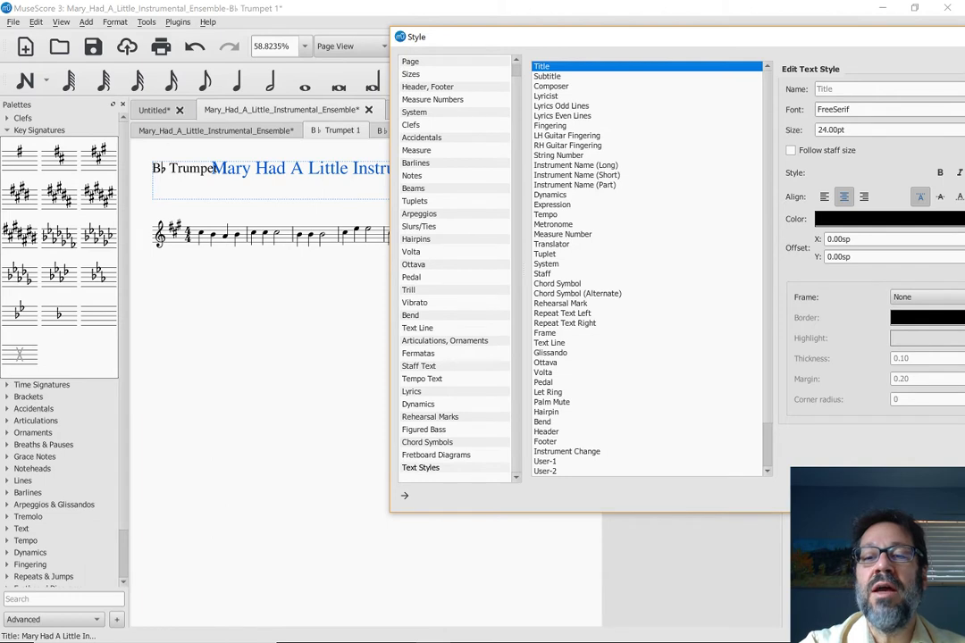
left_click(854, 257)
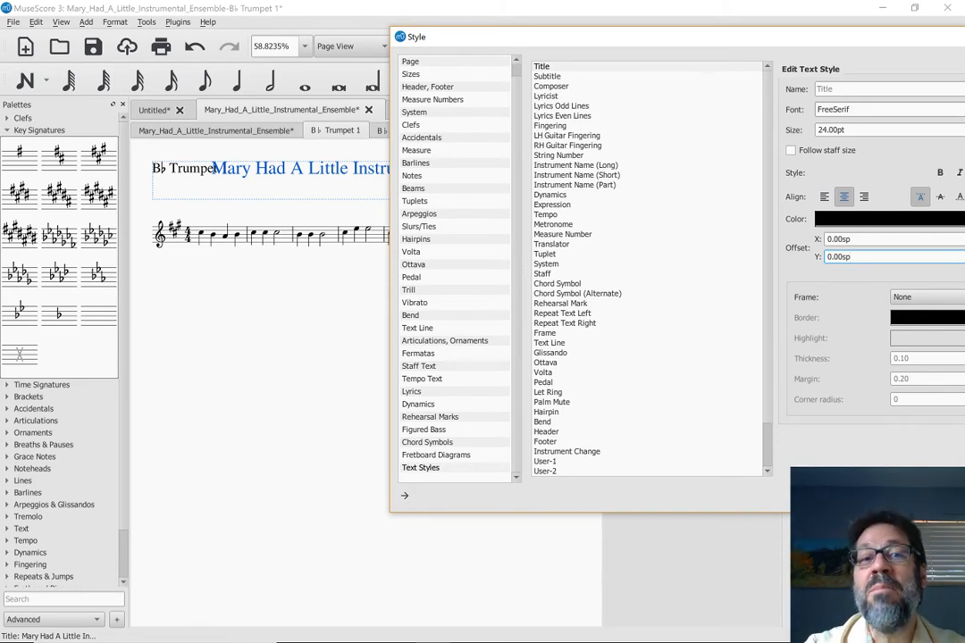
key("Up")
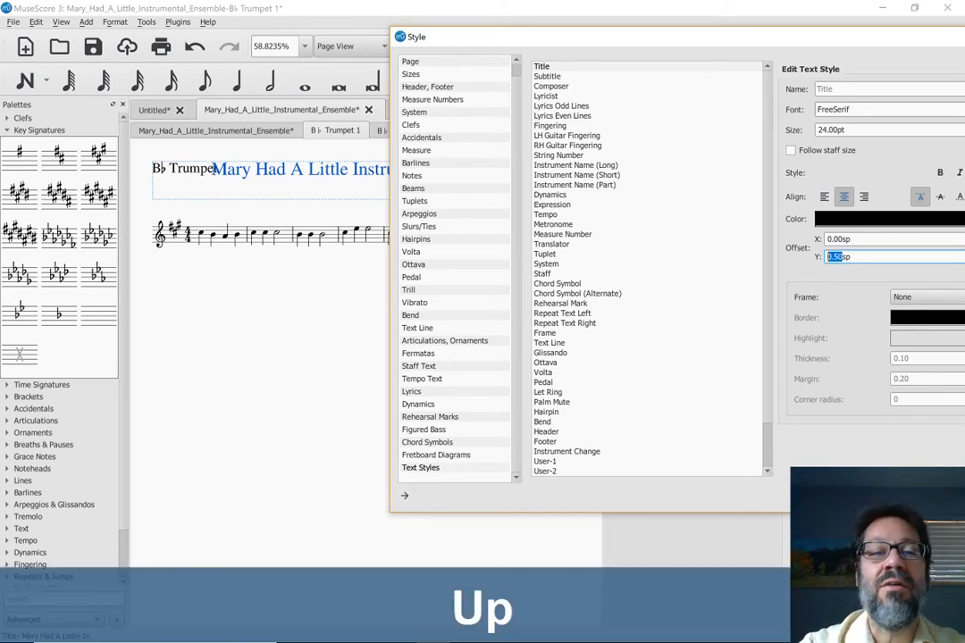
key("Up")
key("Up")
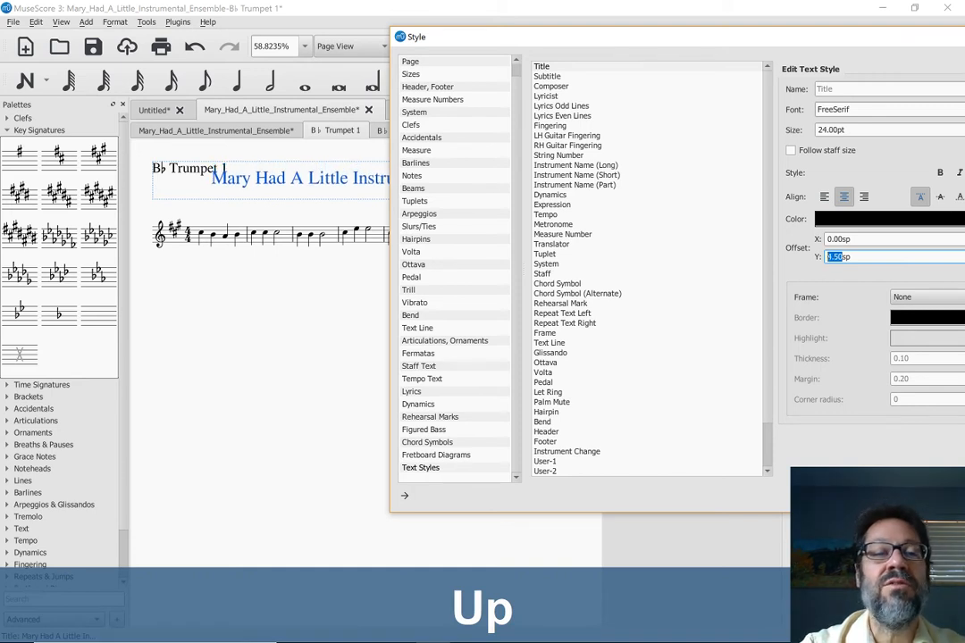
key("Up")
key("Up")
key("Up")
key("Up")
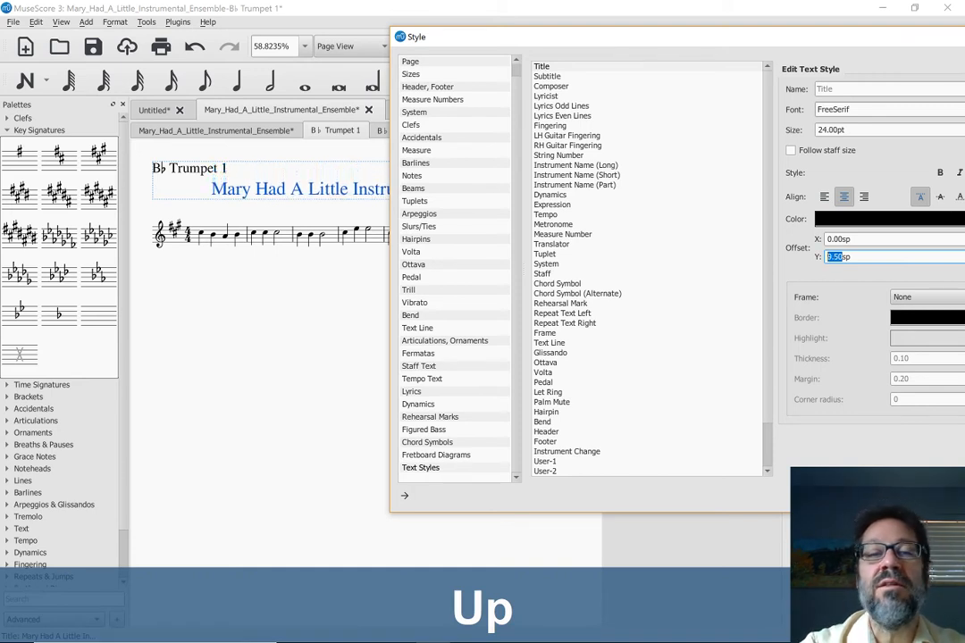
key("Up")
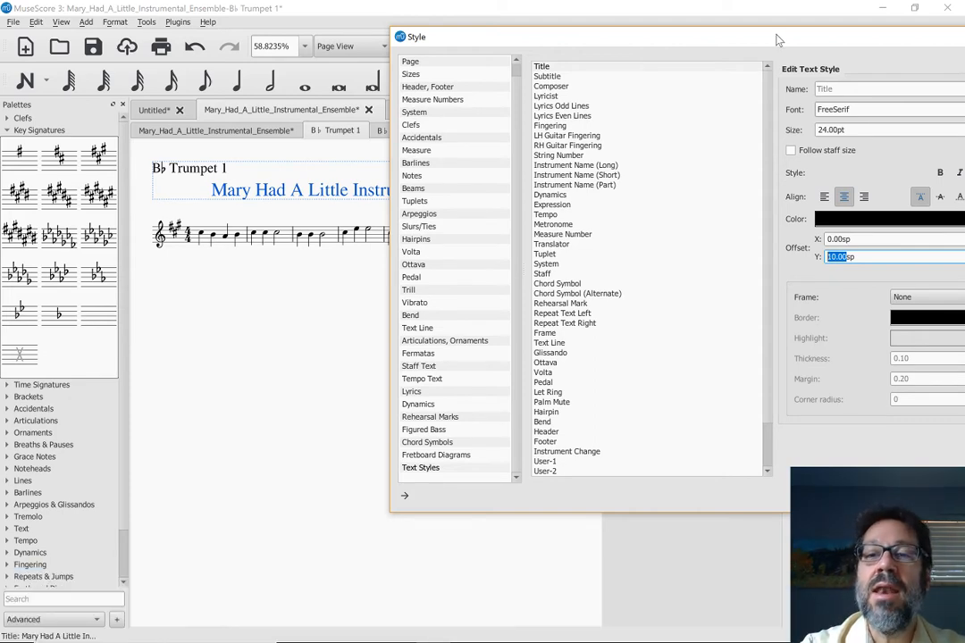
left_click_drag(777, 38, 614, 90)
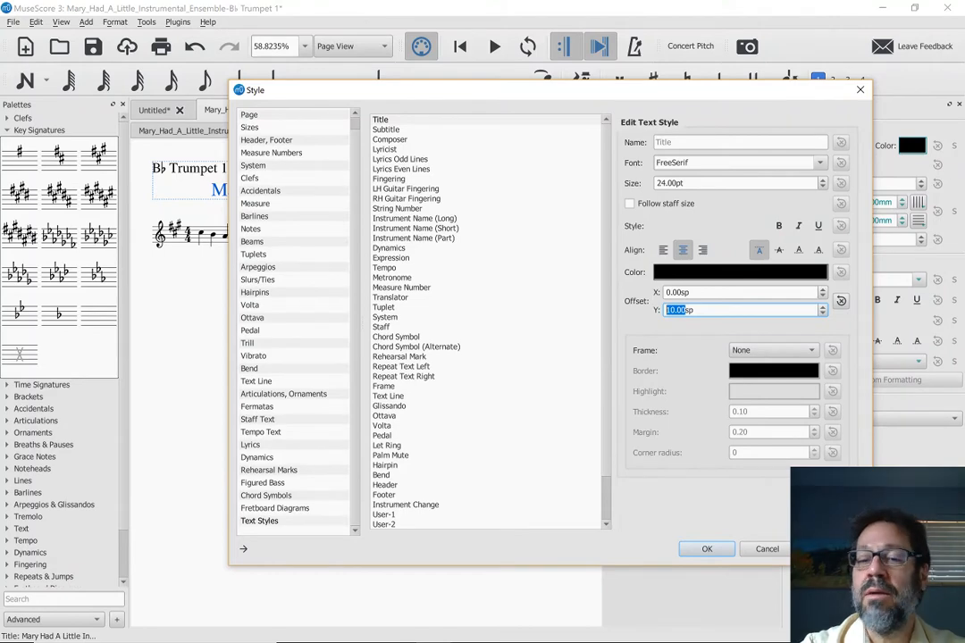
left_click(705, 548)
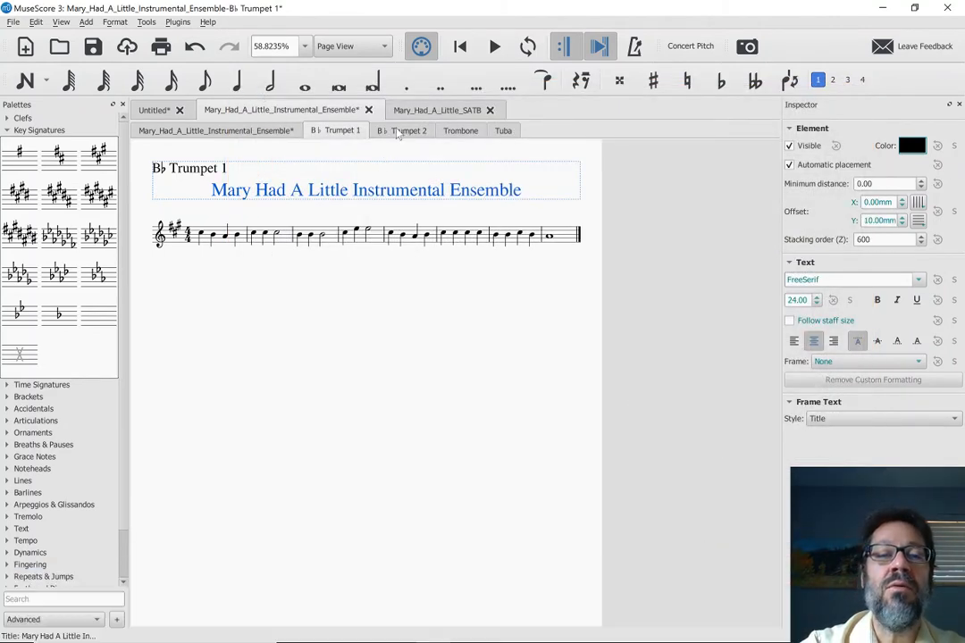
Check the title position in the B♭ Trumpet 2, Trombone, Tuba and B♭ Trumpet 1 parts.
left_click(398, 130)
left_click(461, 131)
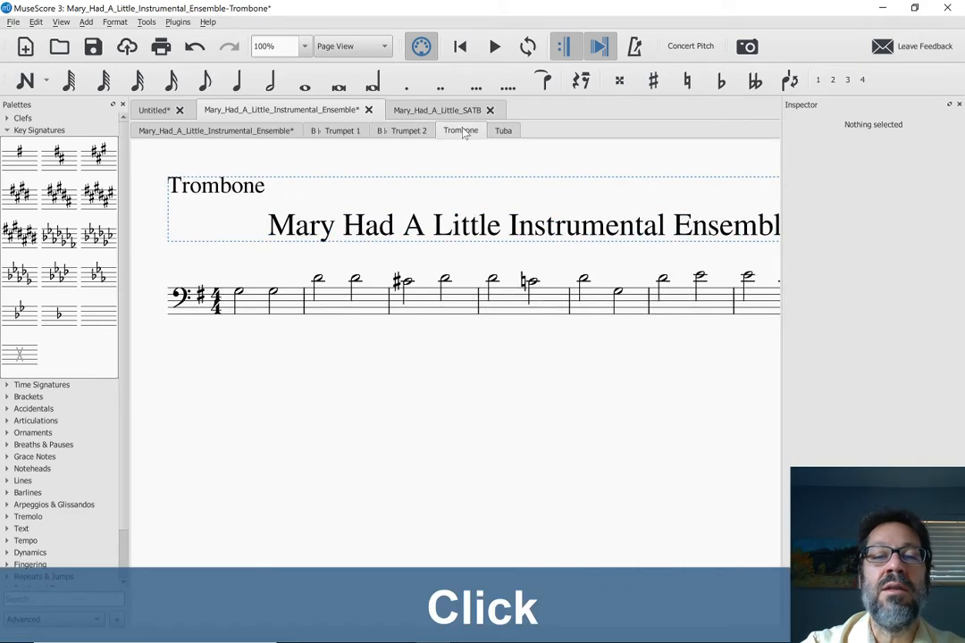
left_click(502, 133)
left_click(346, 134)
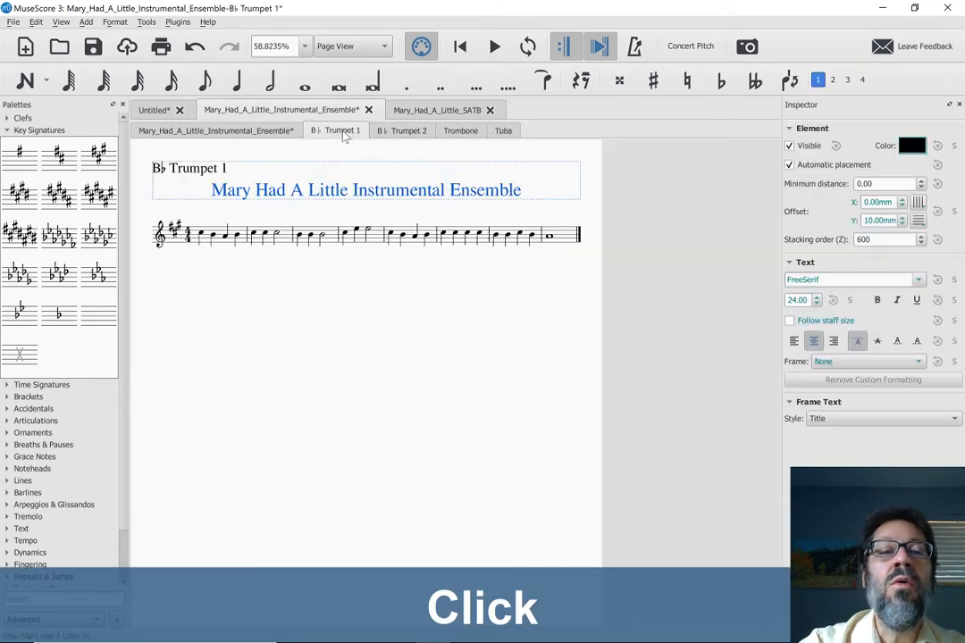
left_click(232, 131)
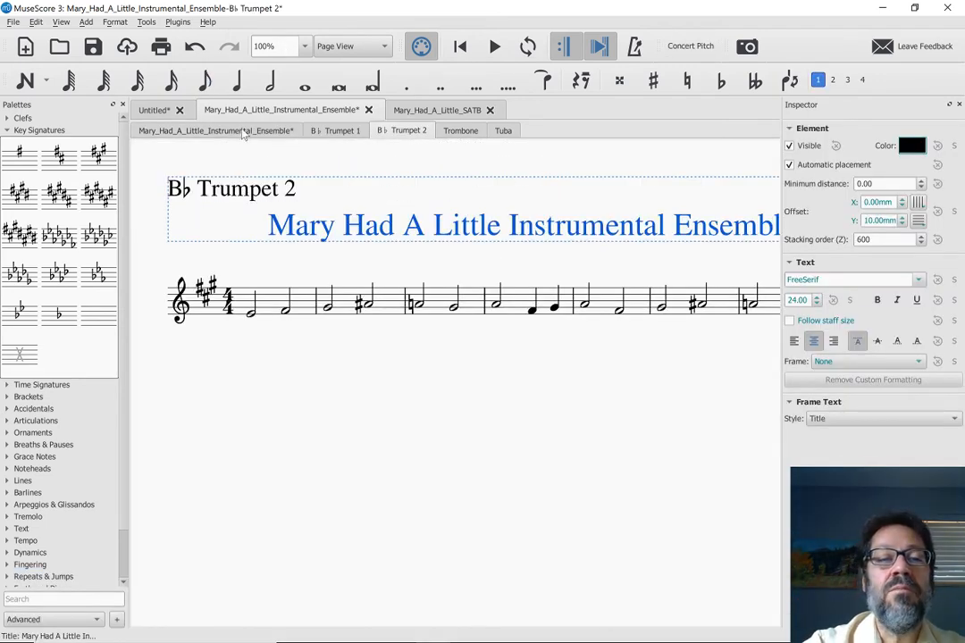
Change the title font in the B♭ Trumpet 1 part to Inkpen2 Script Std and save it as the default for the Title style.
left_click(344, 132)
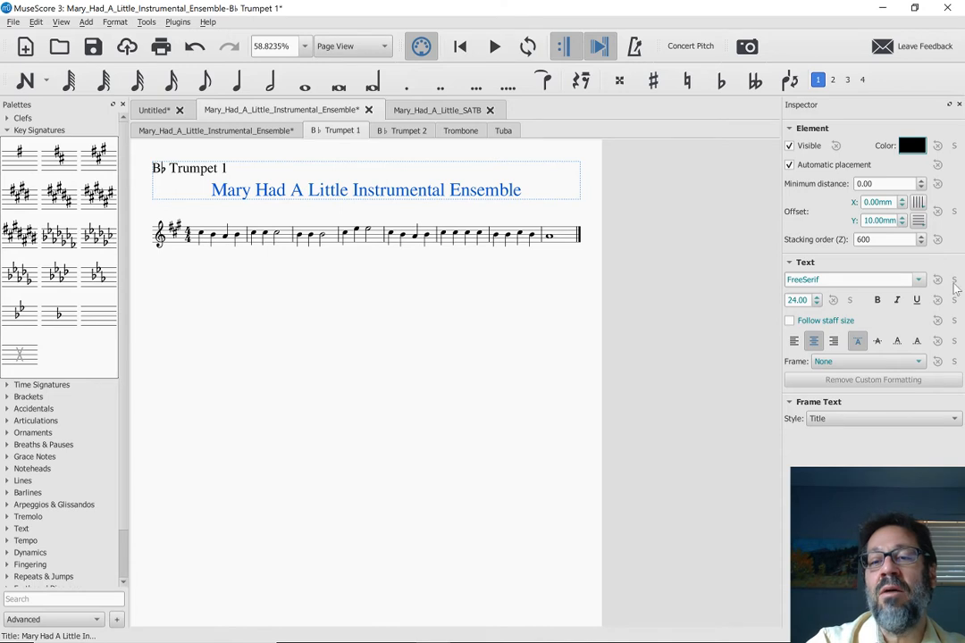
left_click(844, 280)
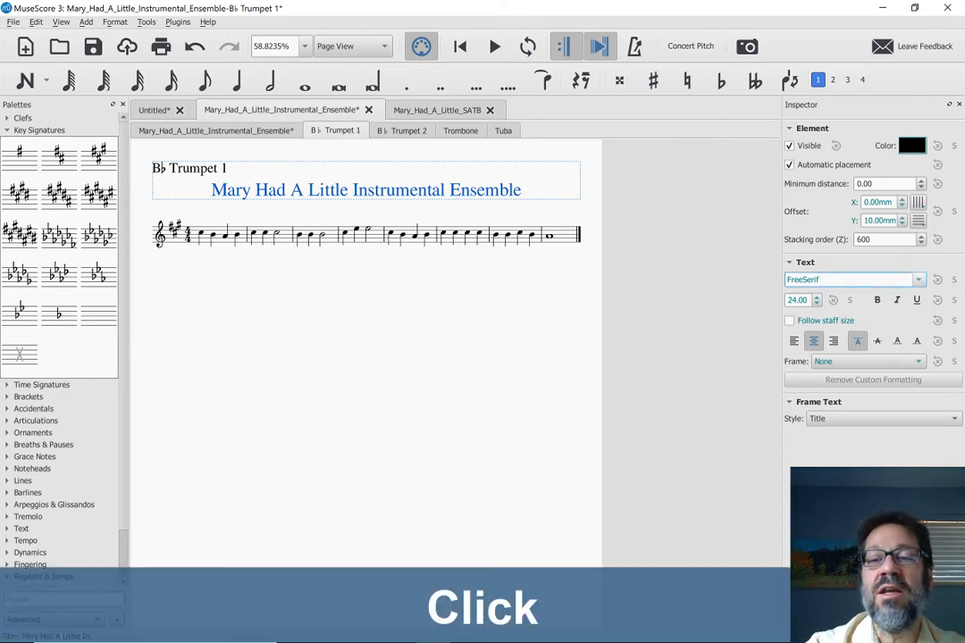
left_click(918, 280)
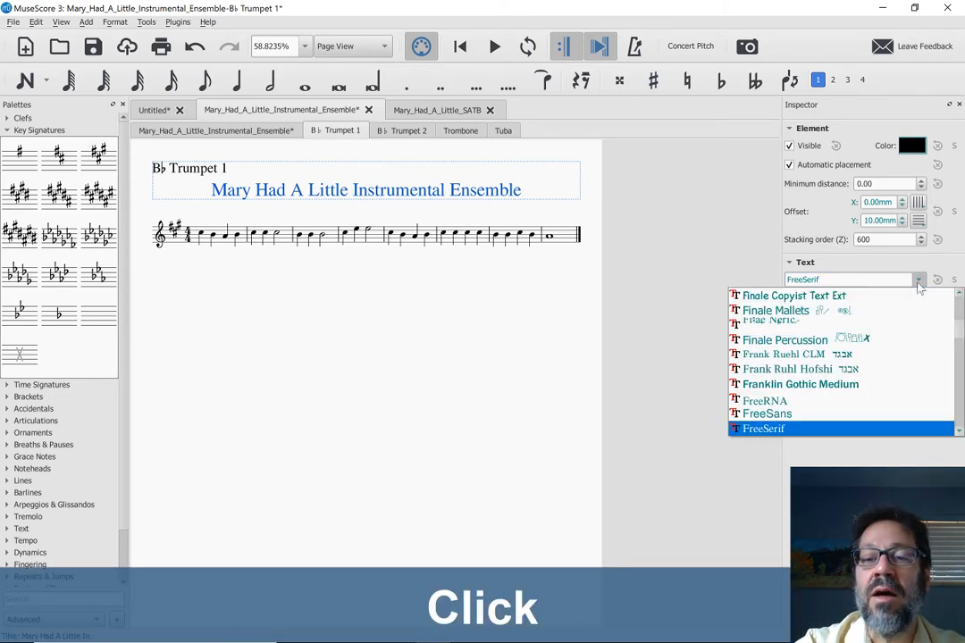
scroll(813, 401, "down", 2)
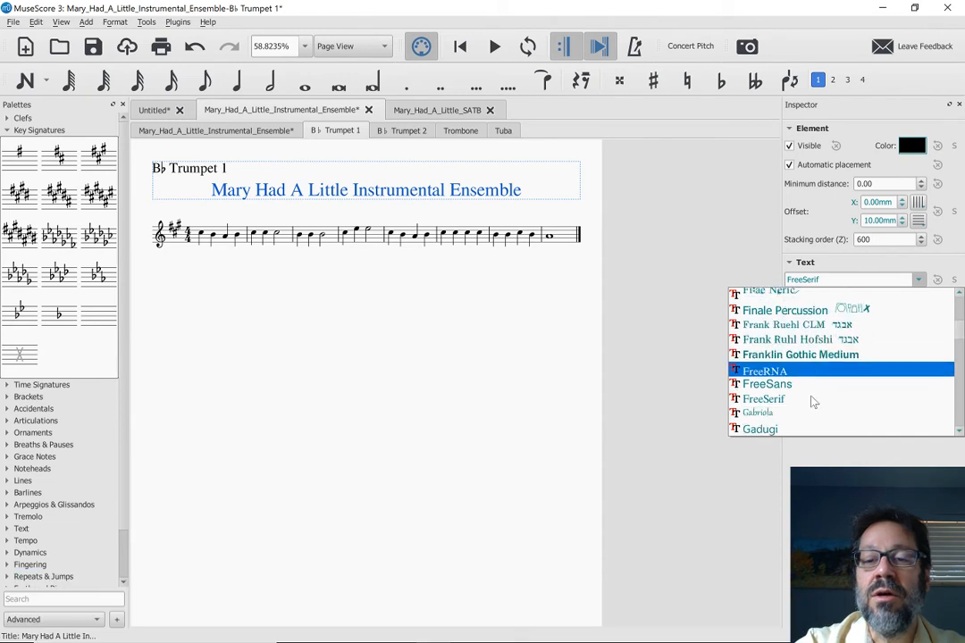
scroll(813, 401, "down", 4)
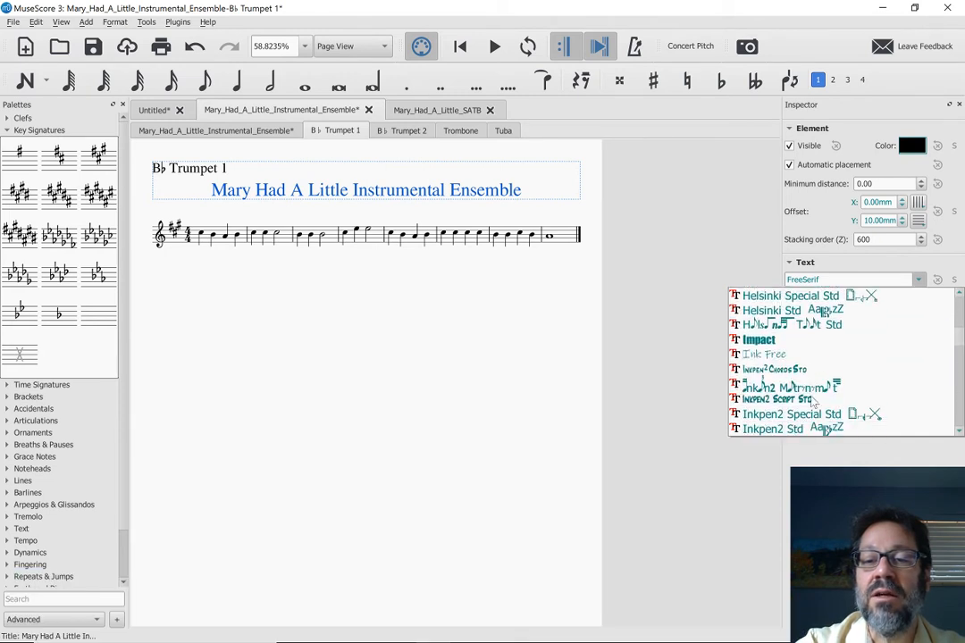
left_click(787, 407)
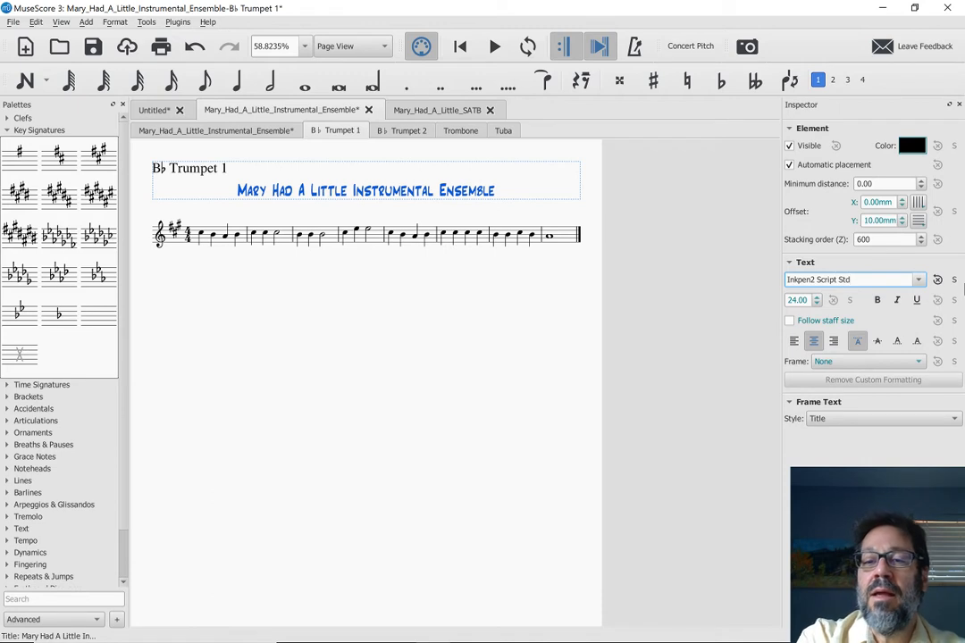
left_click(955, 281)
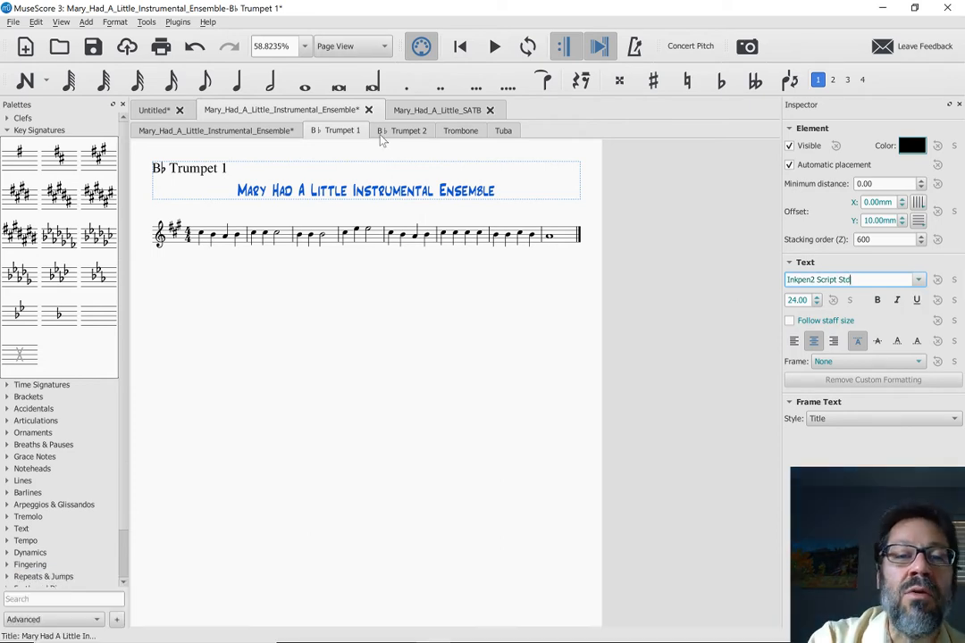
Check the title font in the B♭ Trumpet 2 part and the Title entry in the B♭ Trumpet 1 part's text style settings.
left_click(379, 133)
left_click(337, 132)
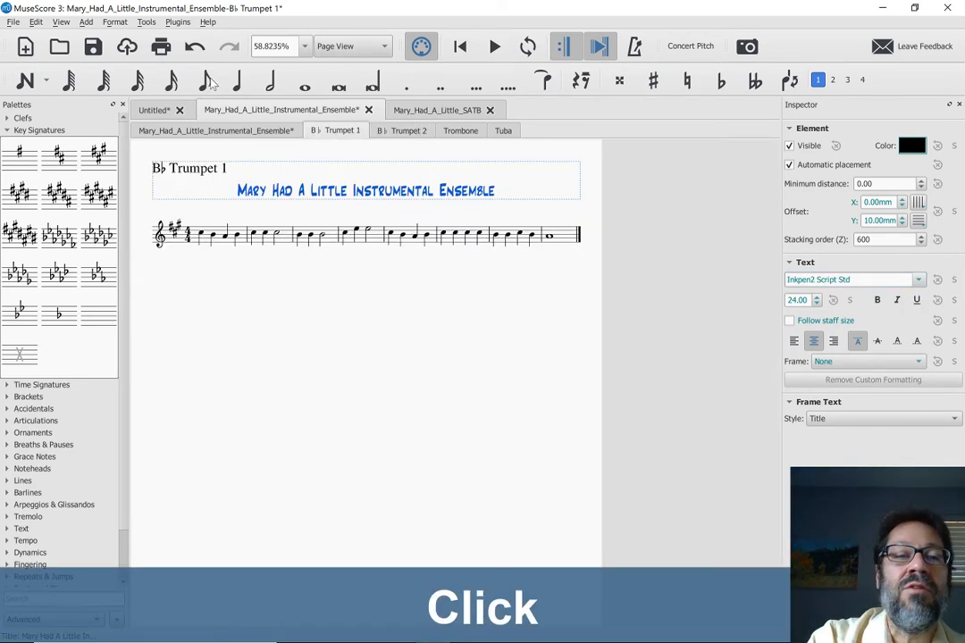
left_click(114, 22)
left_click(128, 38)
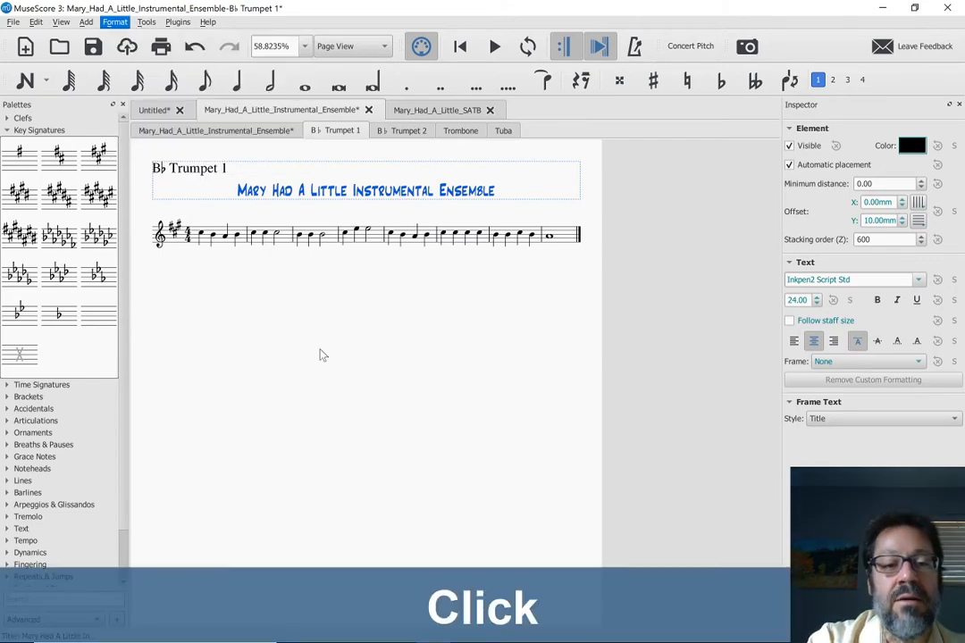
left_click(262, 533)
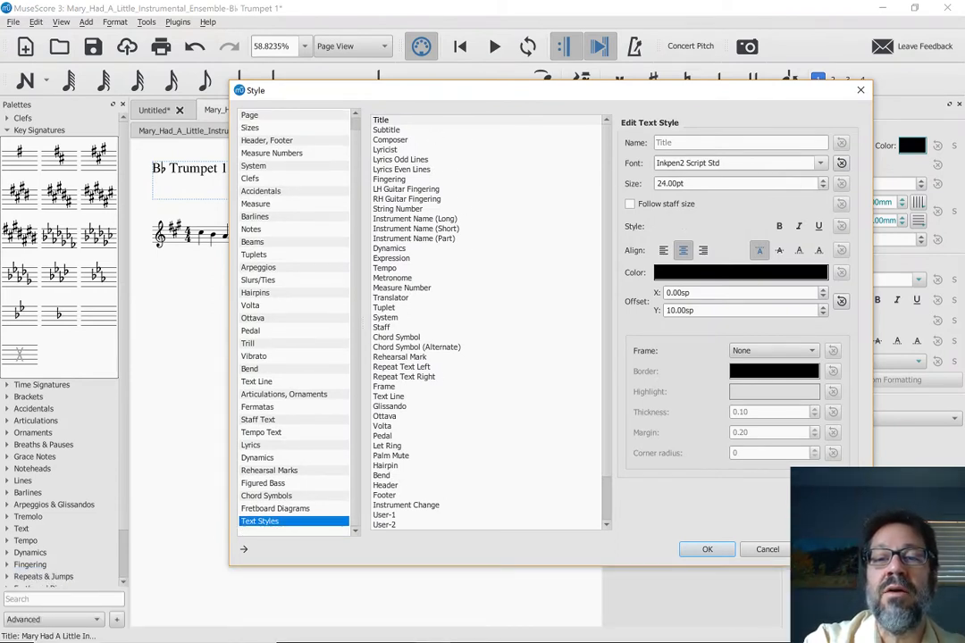
left_click(832, 549)
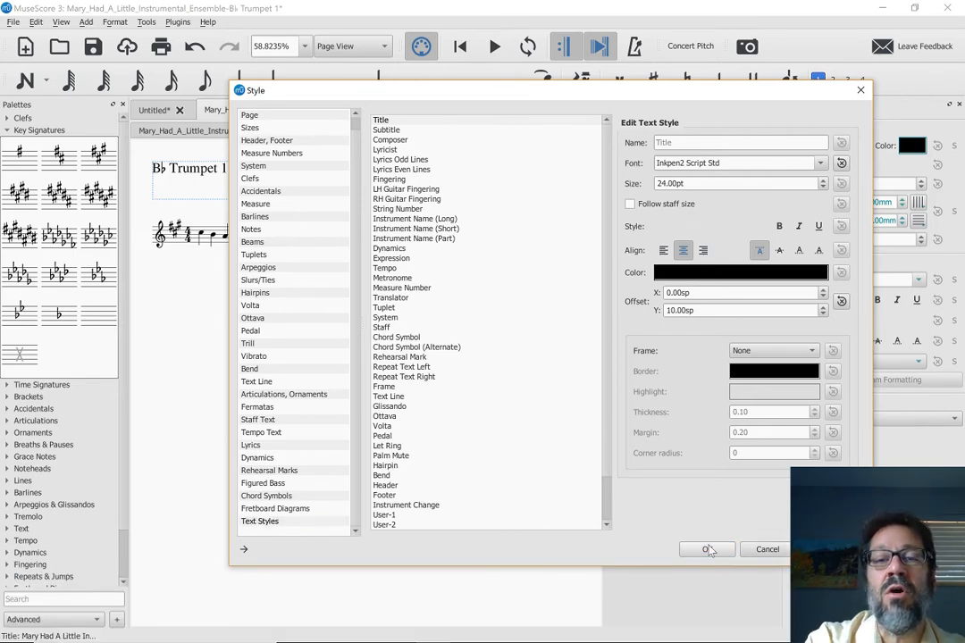
left_click(707, 550)
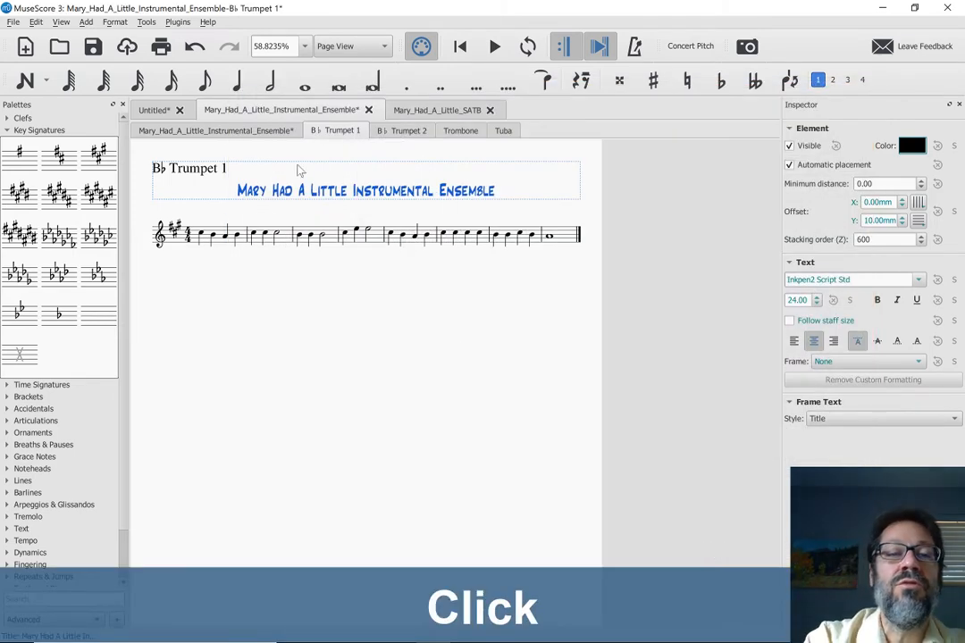
Compare the title's appearance in the B♭ Trumpet 2, Trombone and Tuba parts with the full score, ending on the B♭ Trumpet 1 part.
left_click(399, 131)
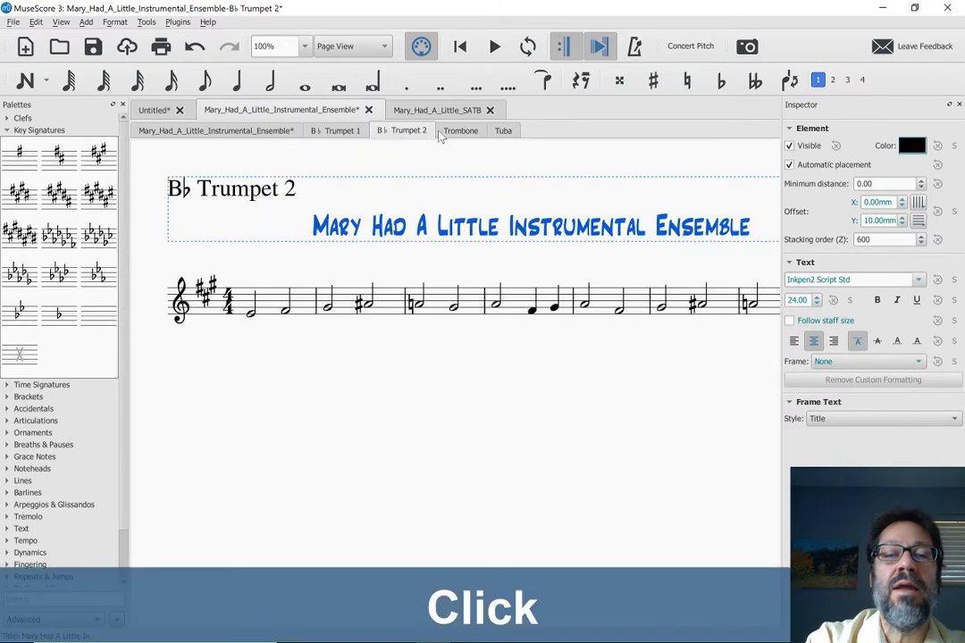
left_click(453, 131)
left_click(502, 130)
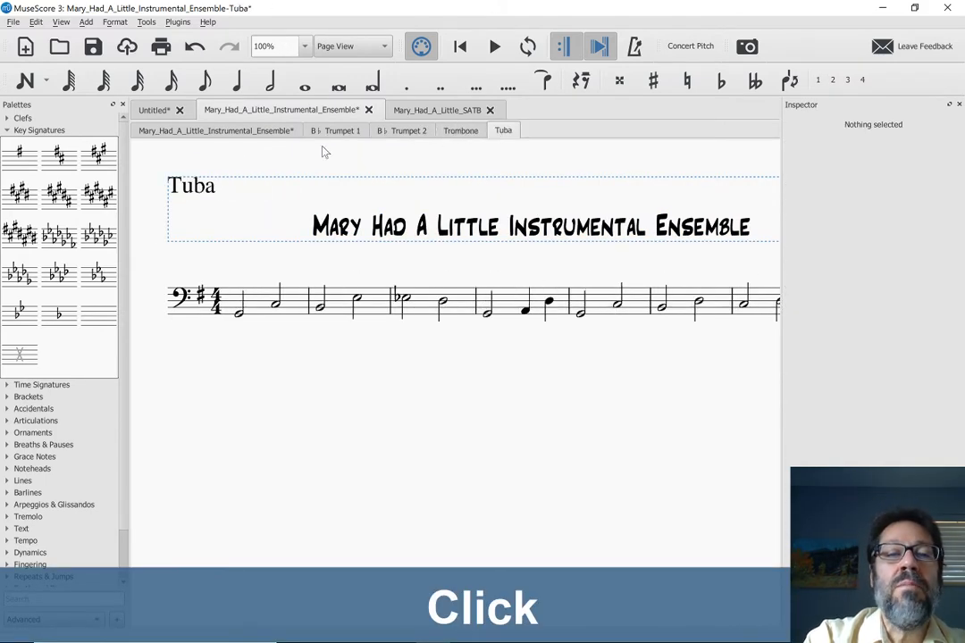
left_click(255, 130)
scroll(270, 221, "up", 3)
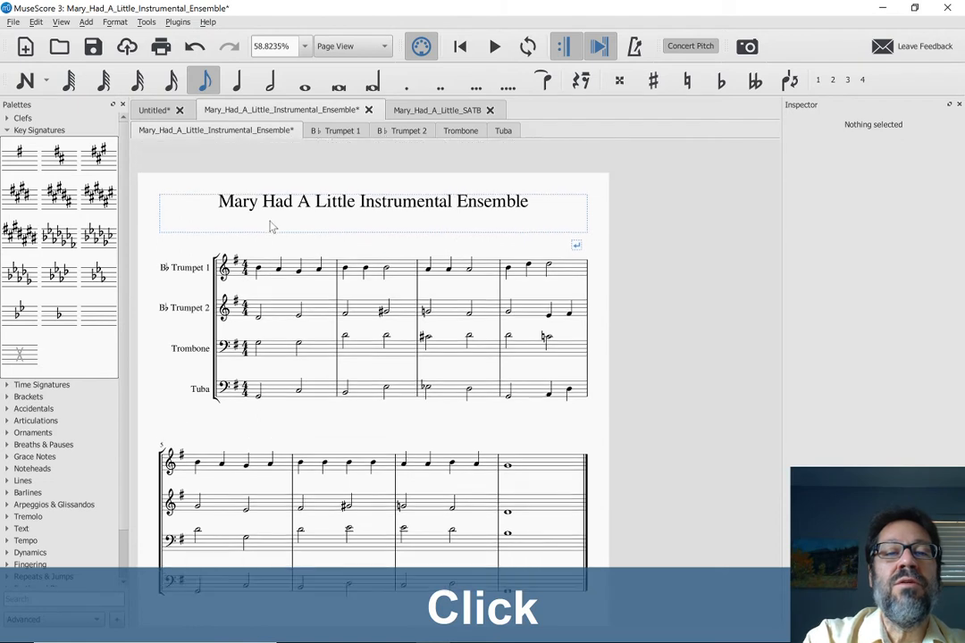
key("Home")
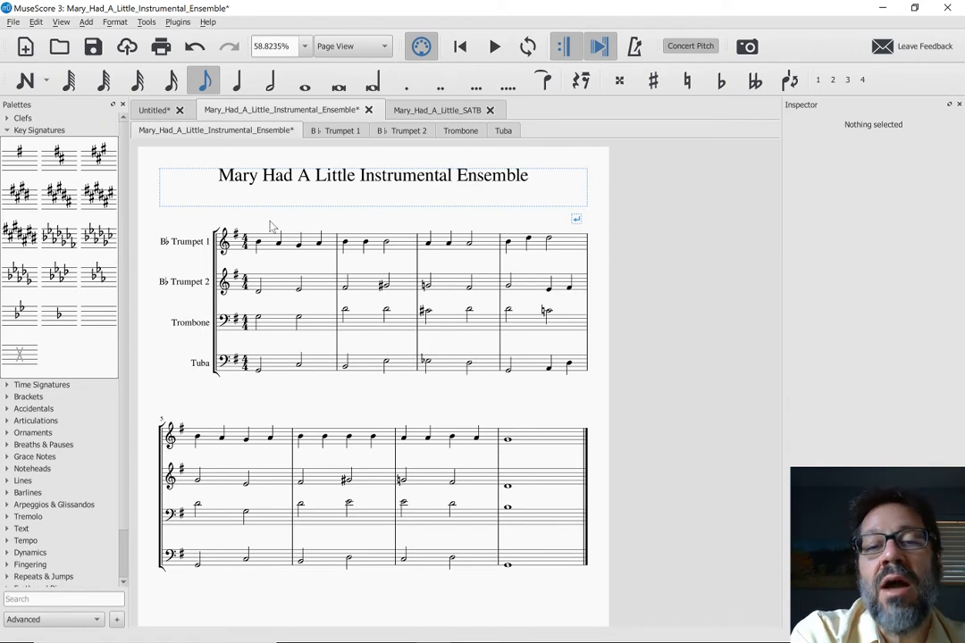
left_click(330, 131)
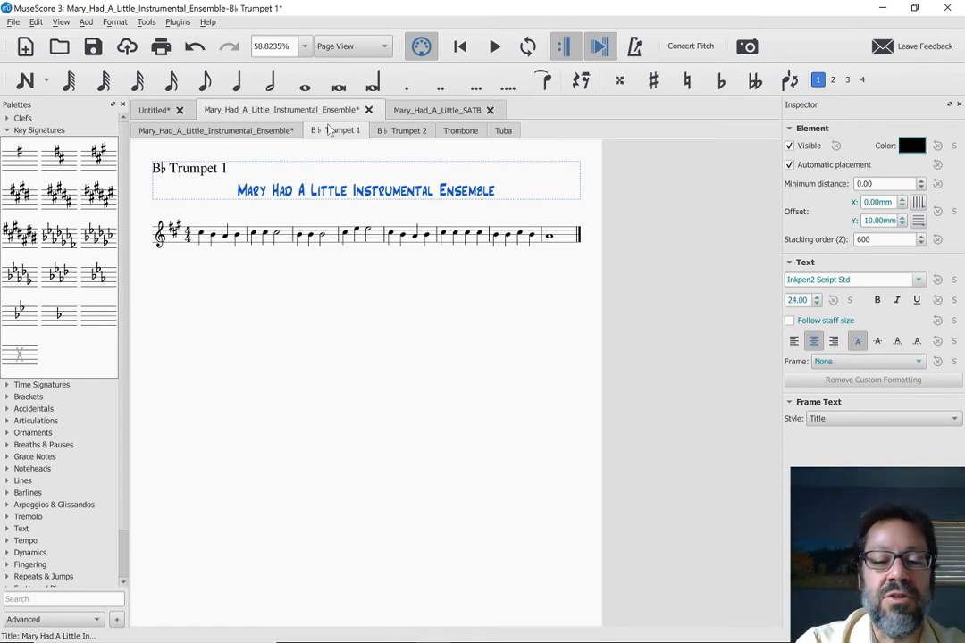
Open the score Chrysanthemum_Man.mscz from the Documents\MuseScore3\Scores\Education\IMES folder.
key("ctrl+o")
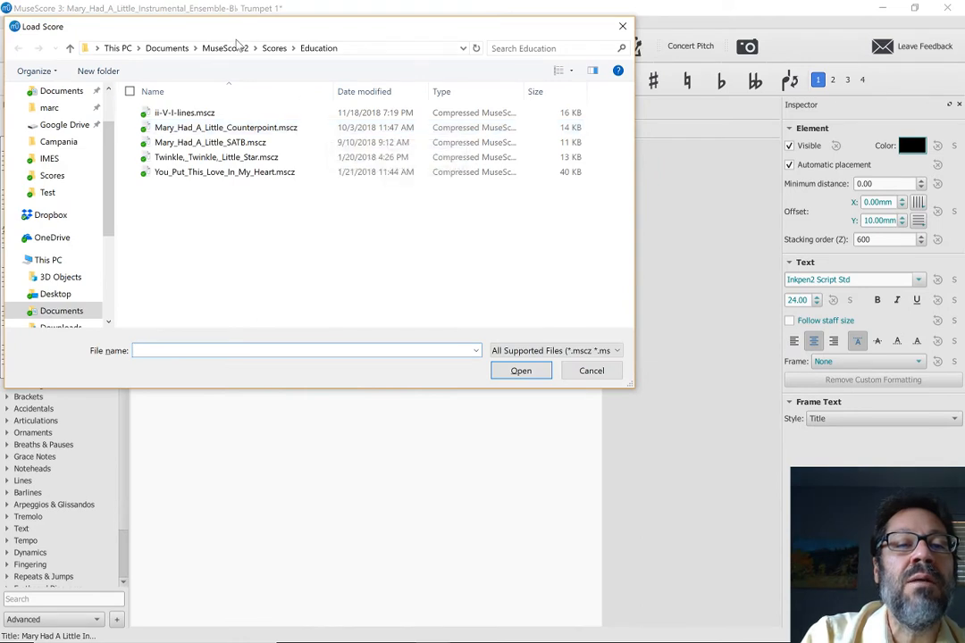
left_click(311, 44)
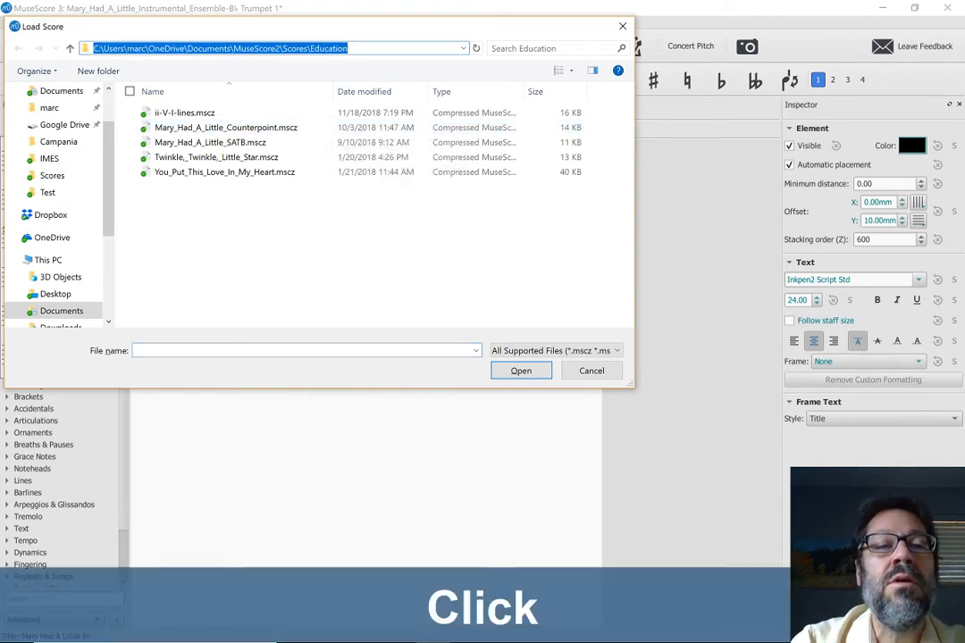
key("ctrl+Left")
key("ctrl+Left")
key("ctrl+Left")
key("Right")
key("ctrl+Right")
key("Left")
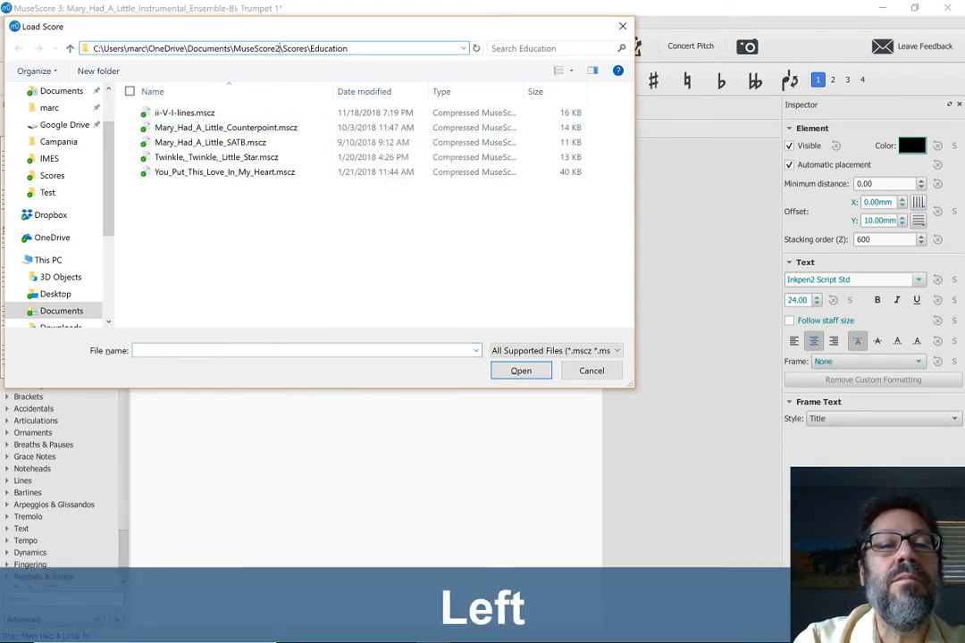
key("BackSpace")
type("3")
key("End")
key("ctrl+shift+Left")
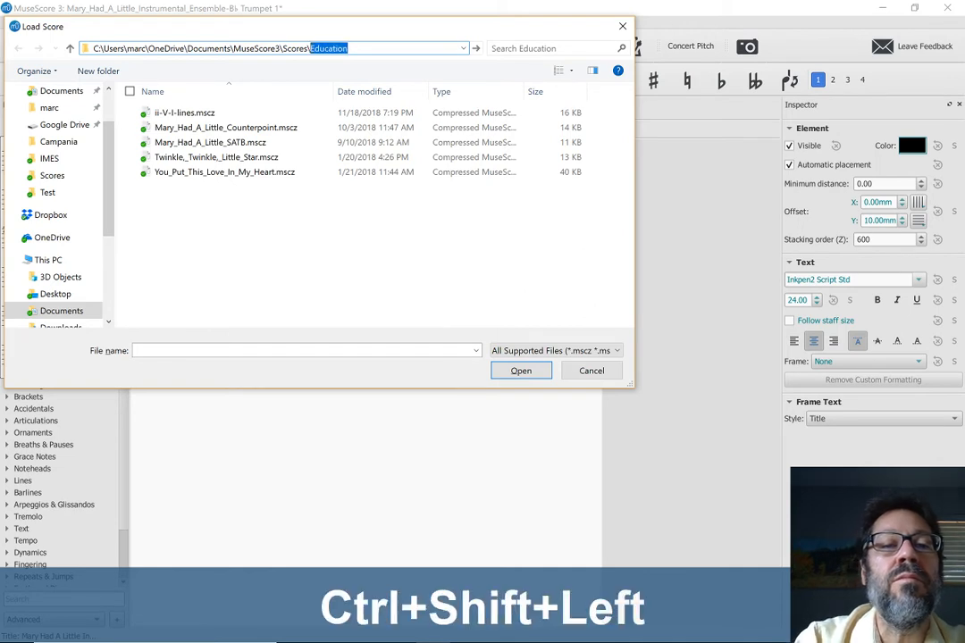
key("Return")
double_click(172, 128)
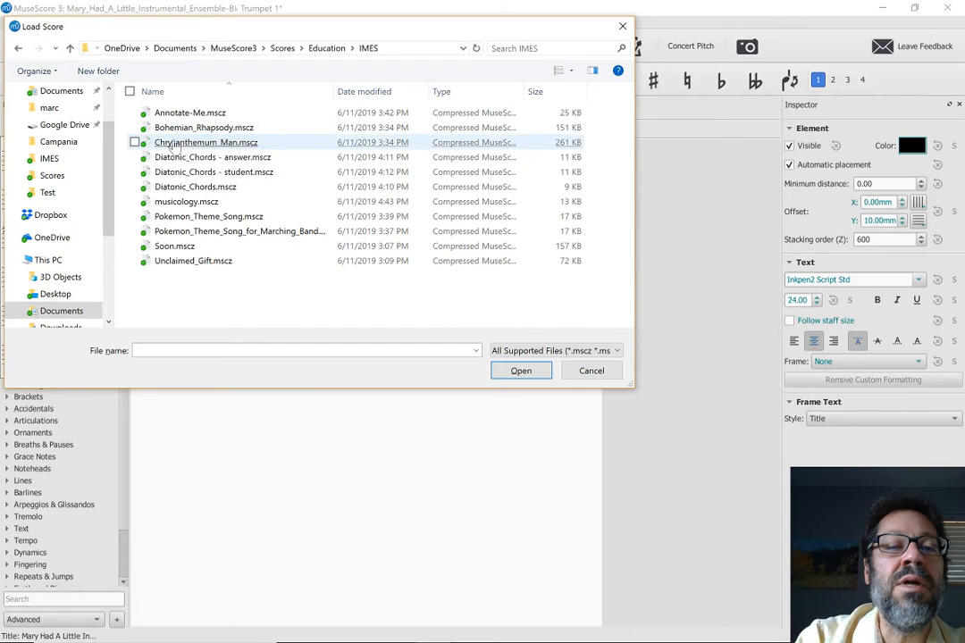
double_click(172, 143)
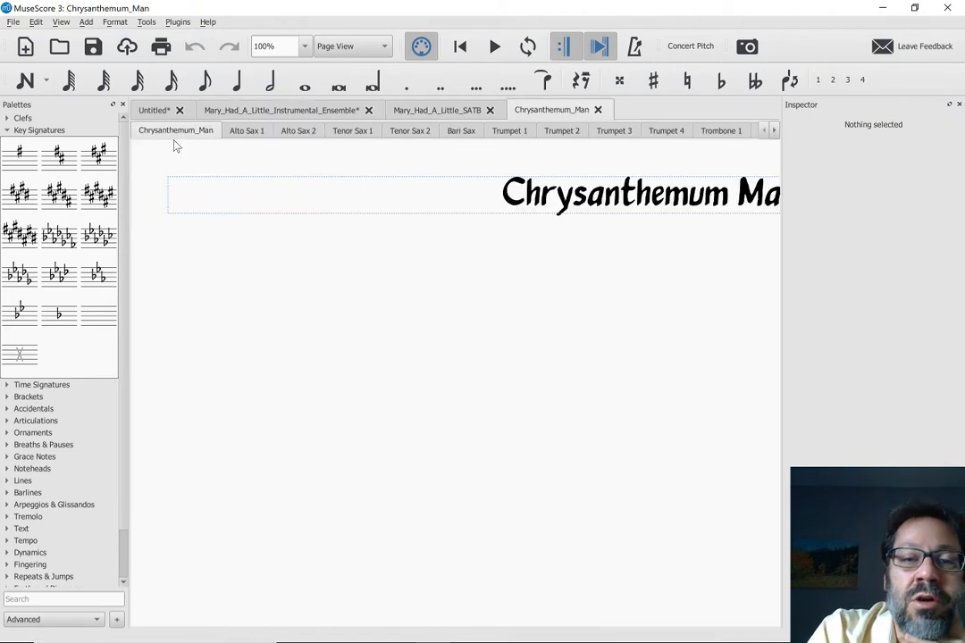
Delete all existing parts of the Chrysanthemum Man score, from Alto Sax 1 through Drums.
left_click(14, 23)
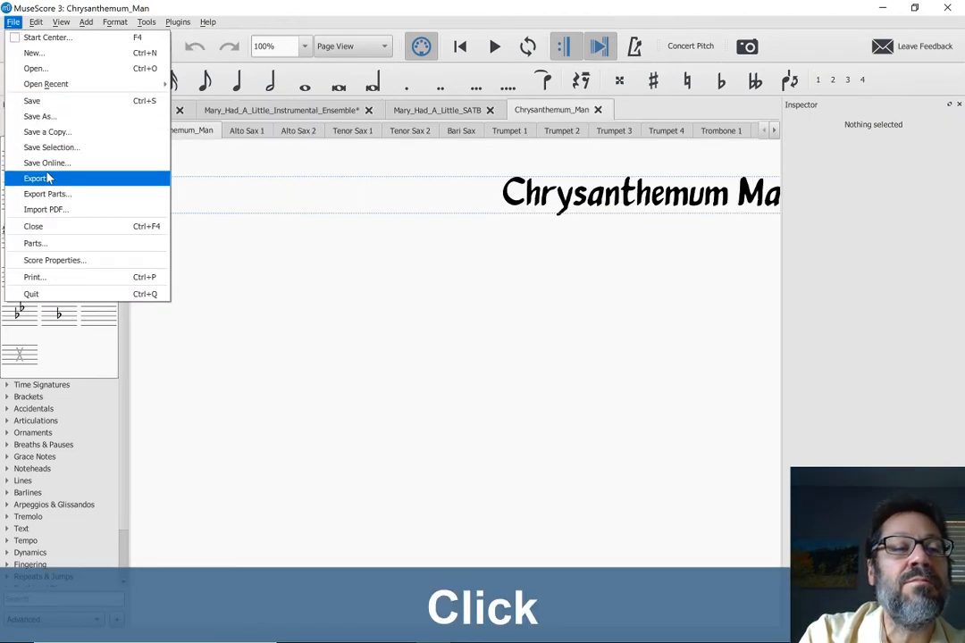
left_click(52, 243)
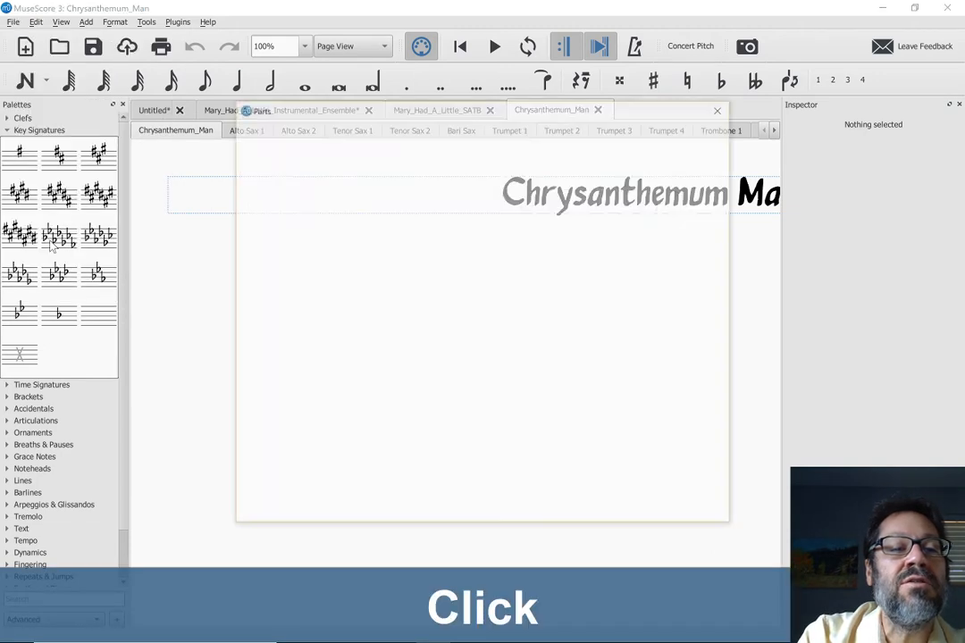
left_click(288, 152)
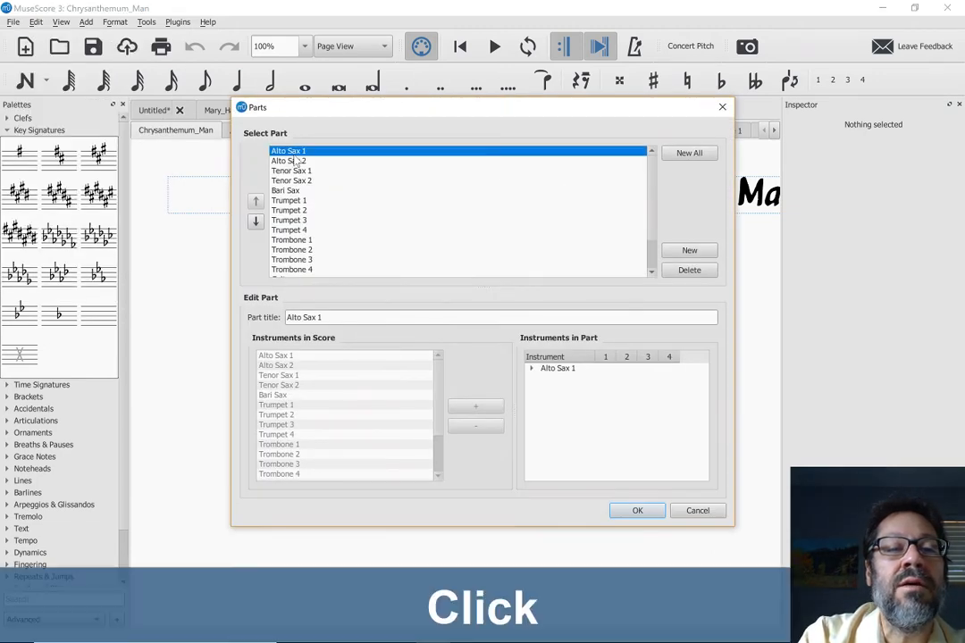
left_click(687, 273)
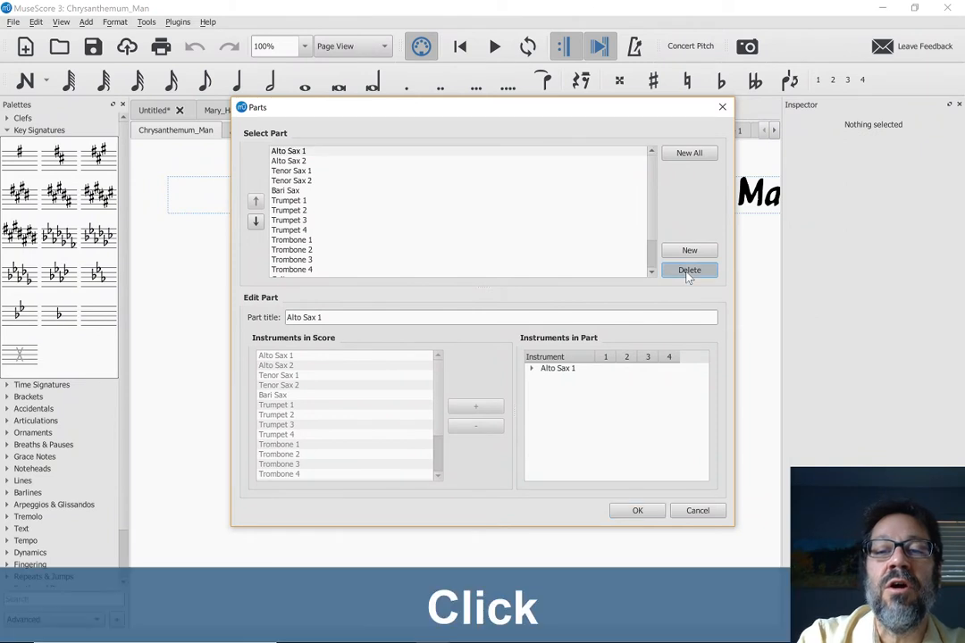
left_click(686, 273)
left_click(686, 272)
left_click(687, 273)
left_click(687, 272)
left_click(686, 272)
double_click(687, 276)
double_click(687, 275)
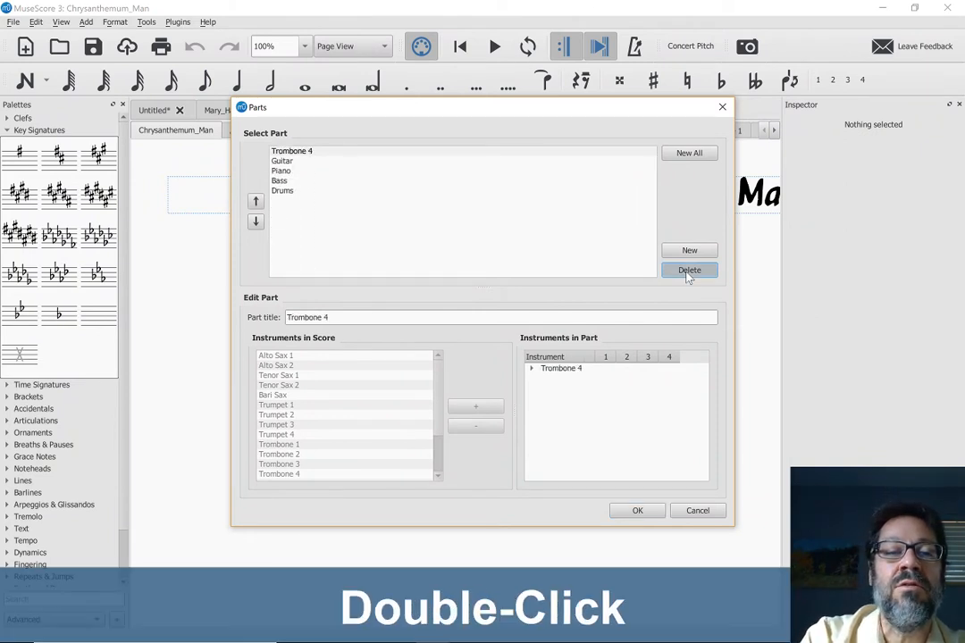
double_click(687, 275)
double_click(687, 275)
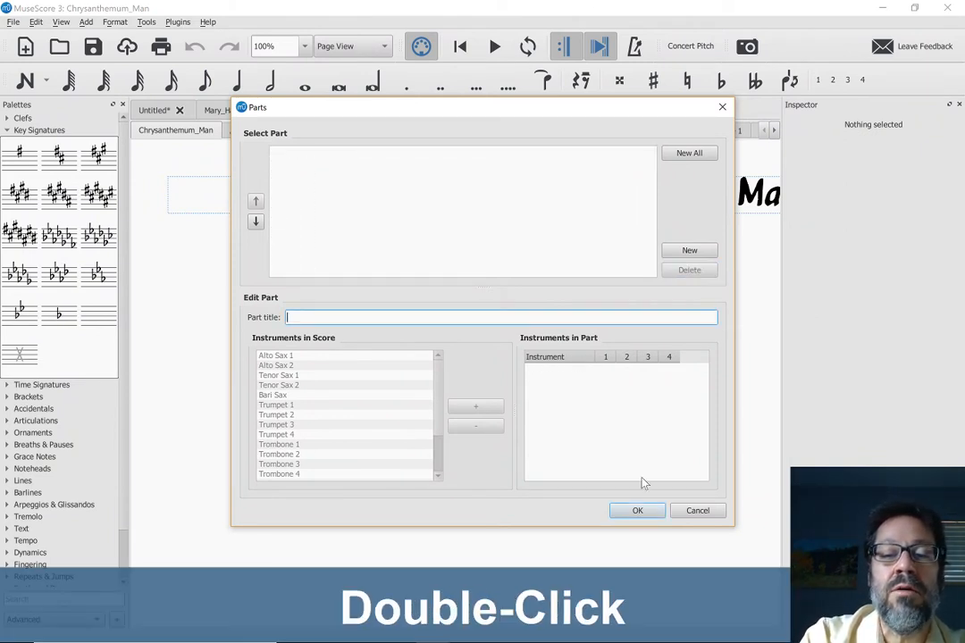
left_click(637, 511)
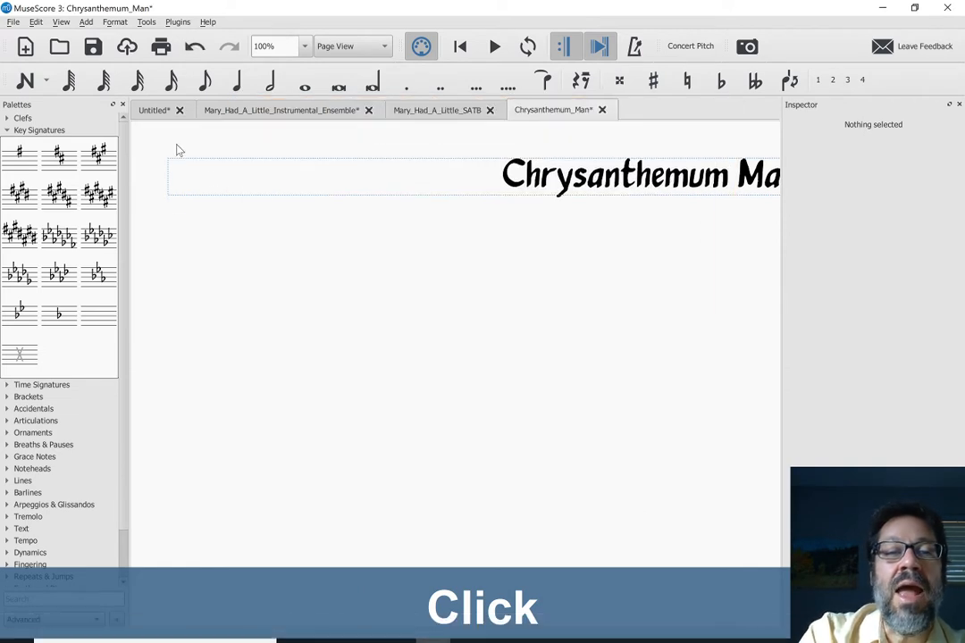
Generate a new set of parts for all instruments of the Chrysanthemum Man score.
left_click(14, 22)
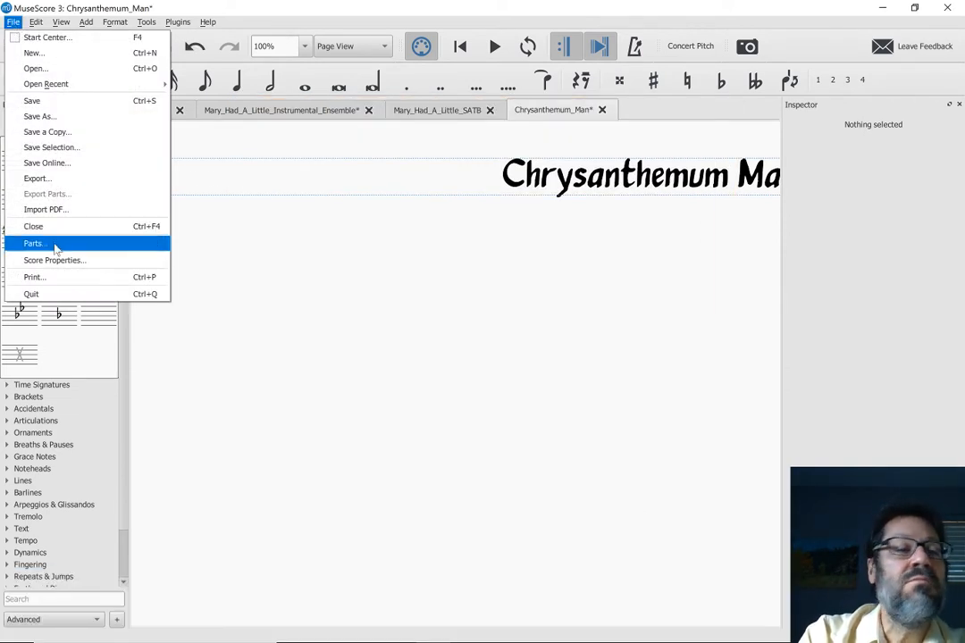
left_click(36, 243)
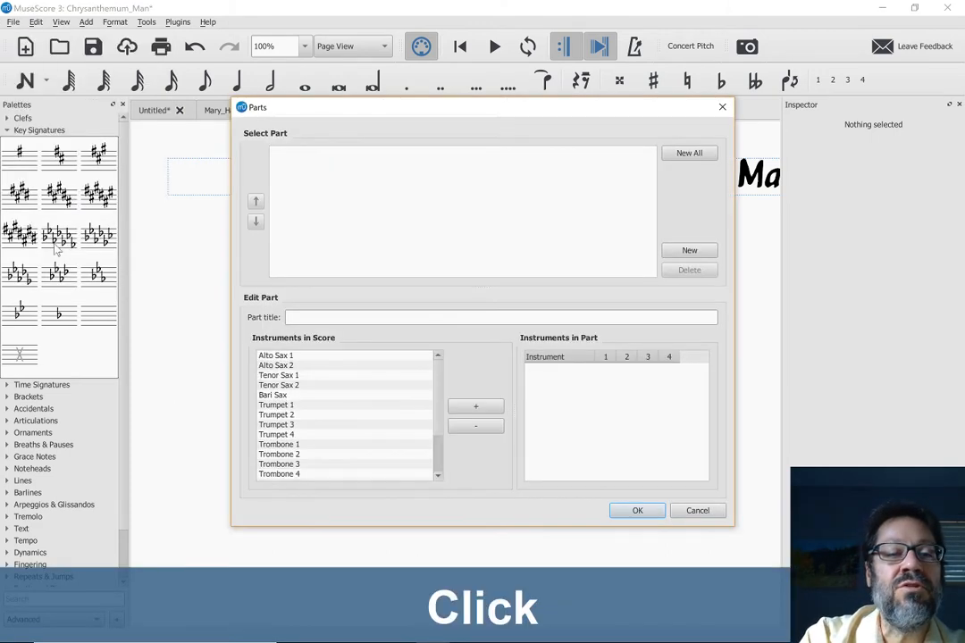
left_click(689, 154)
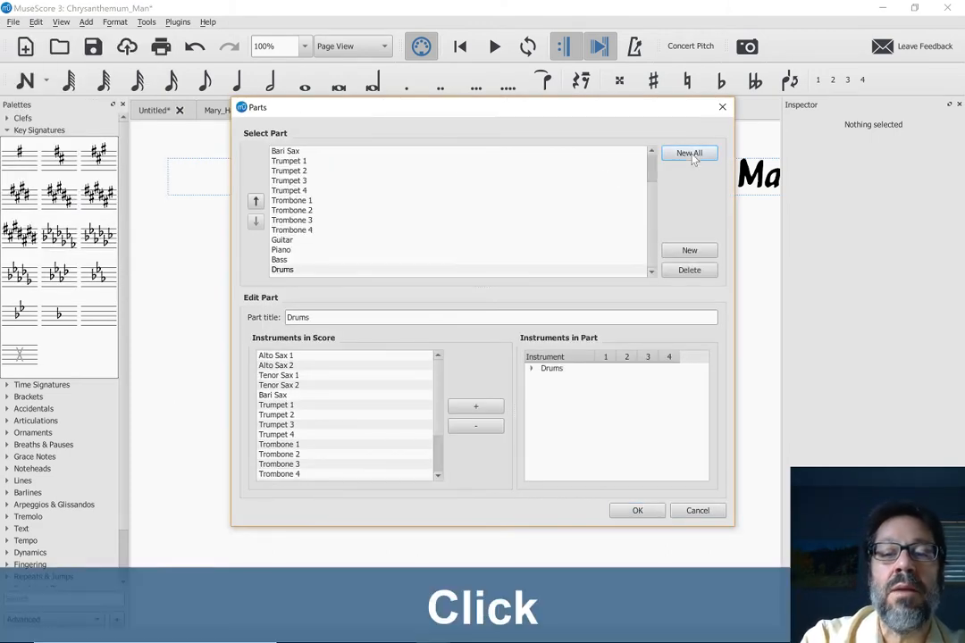
left_click(635, 511)
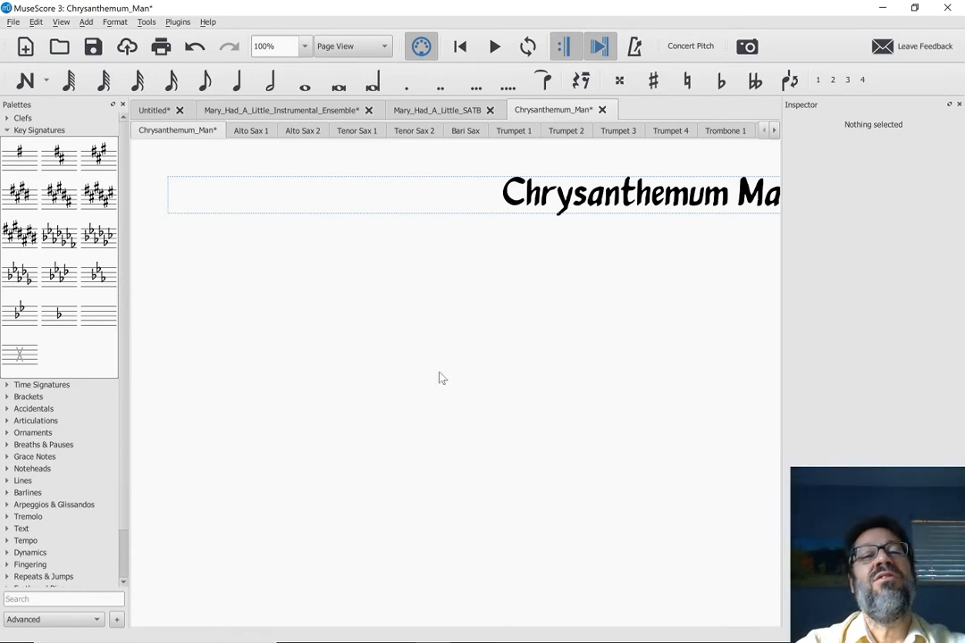
Open the Alto Sax 1 part and try to reset the shape and position of the long slur starting in measure 4.
left_click(241, 134)
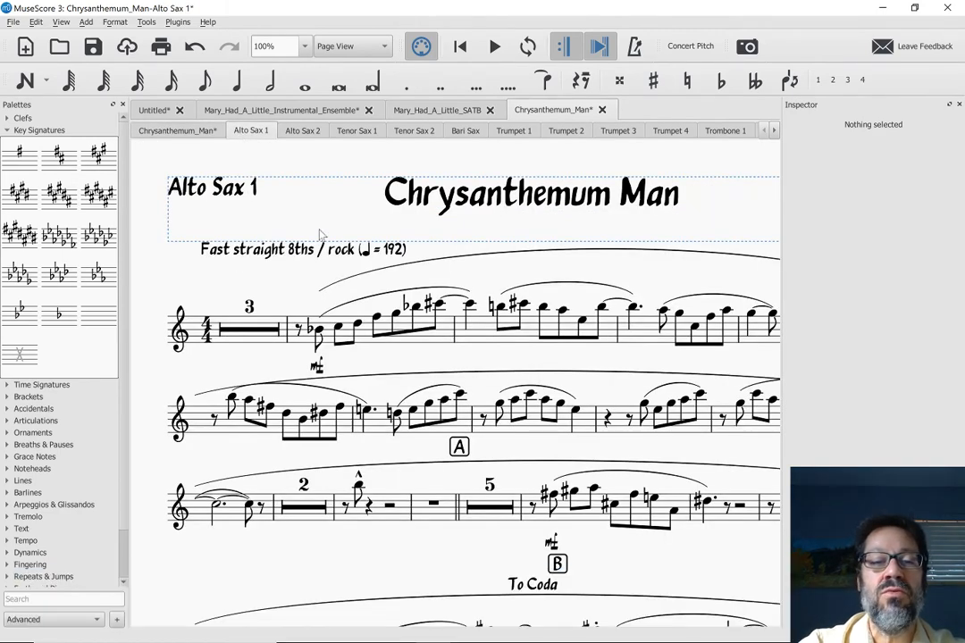
left_click(363, 277)
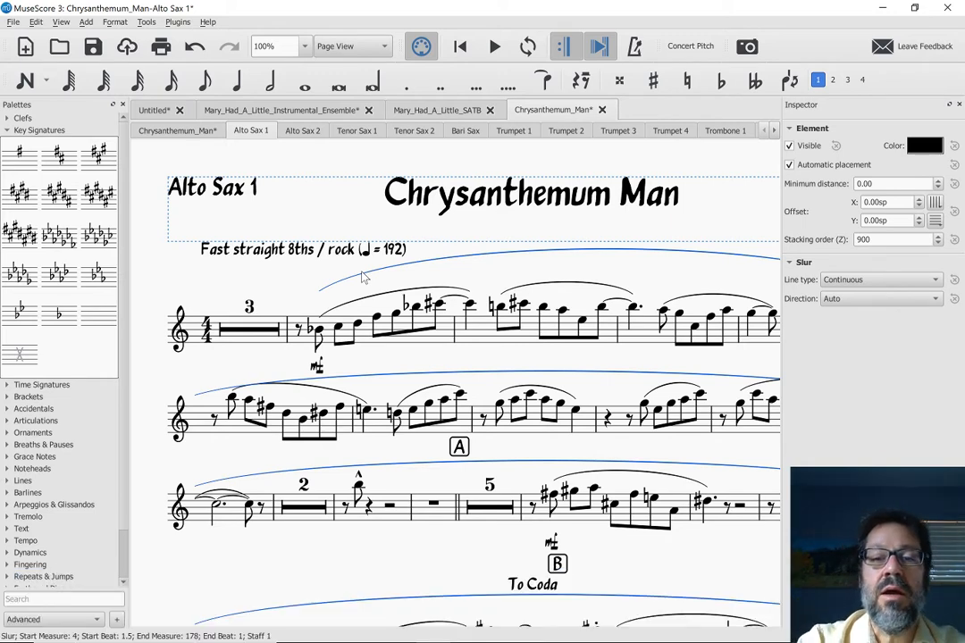
scroll(362, 277, "right", 5)
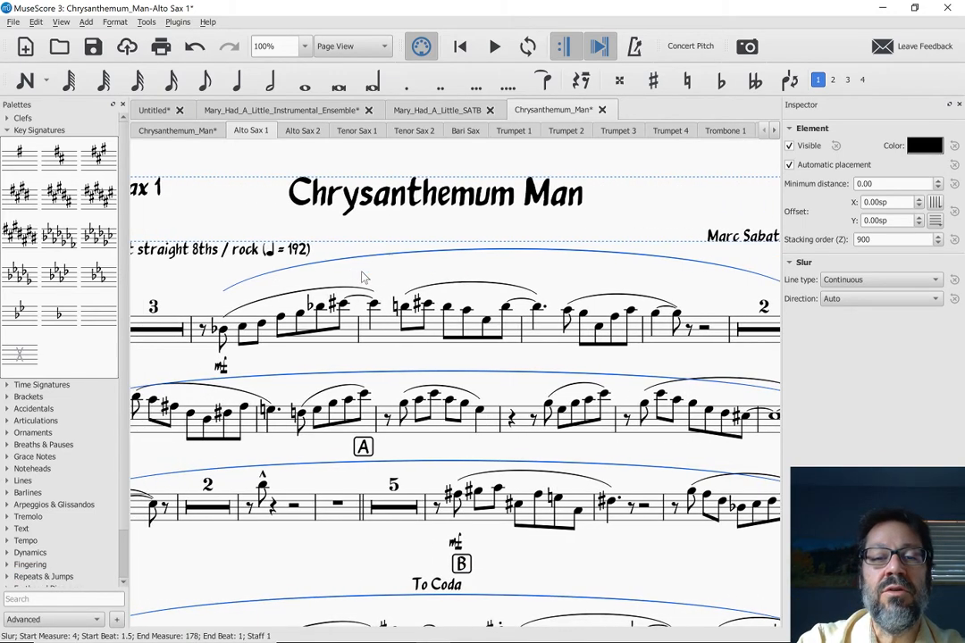
scroll(362, 277, "left", 3)
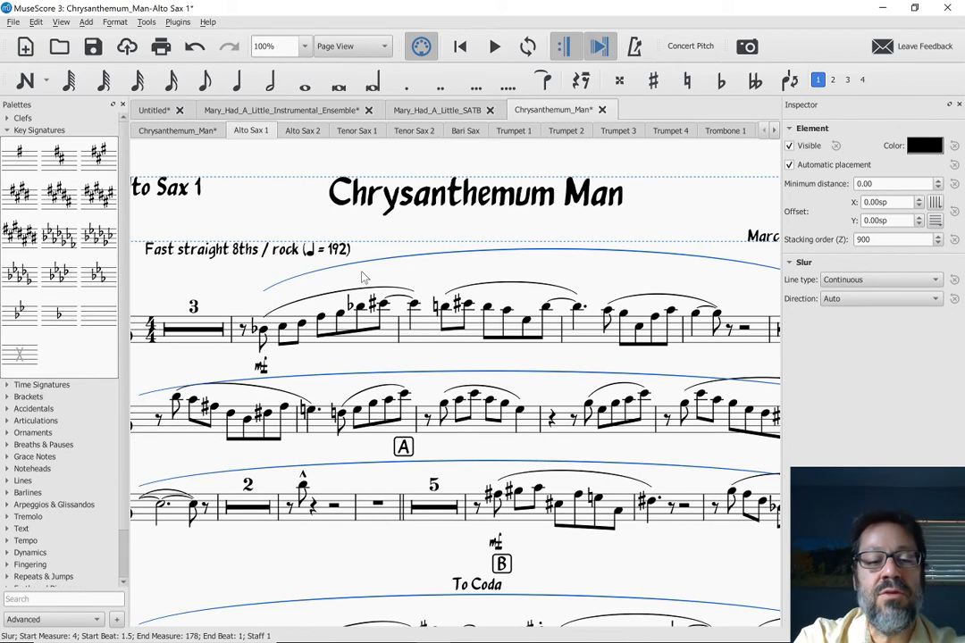
key("ctrl+r")
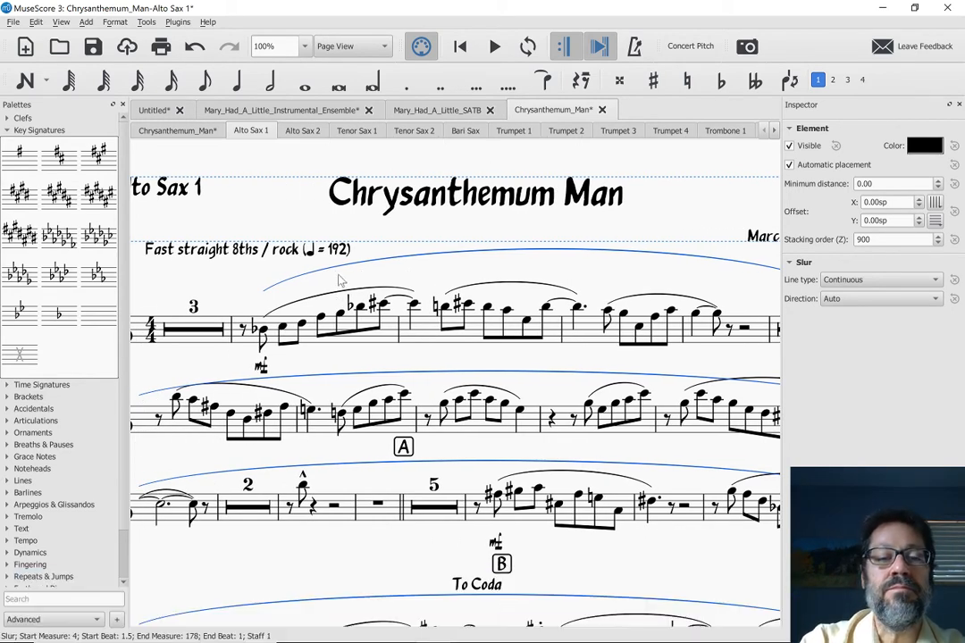
Move the first segment of the long slur in Alto Sax 1 down to an offset of about X 0.22sp, Y 2.80sp.
left_click(288, 279)
left_click(222, 270)
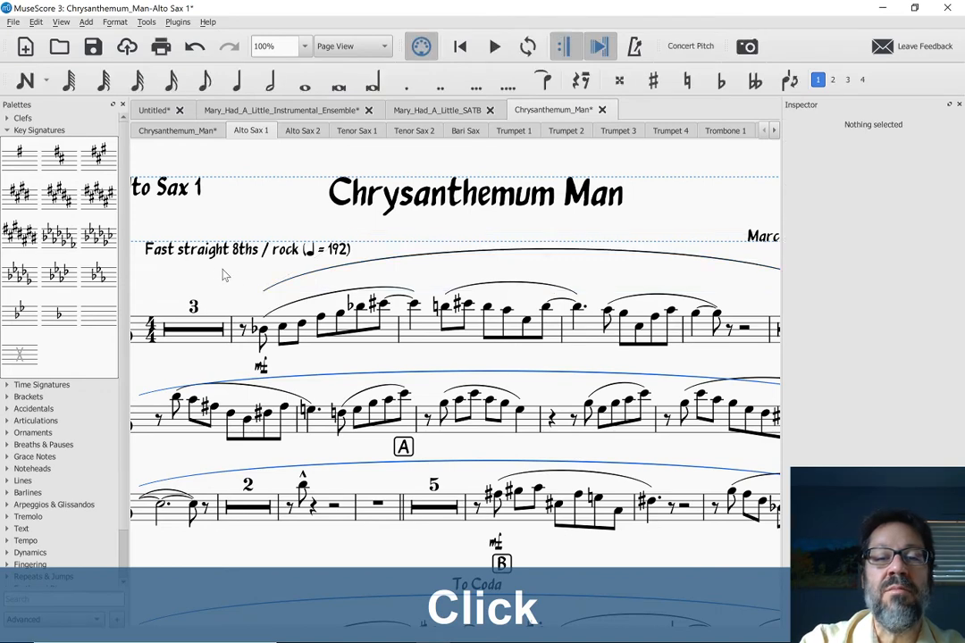
left_click(388, 265)
left_click_drag(387, 264, 387, 274)
Inspect the long slur across the systems of the Alto Sax 1 part and delete it.
scroll(251, 302, "down", 4)
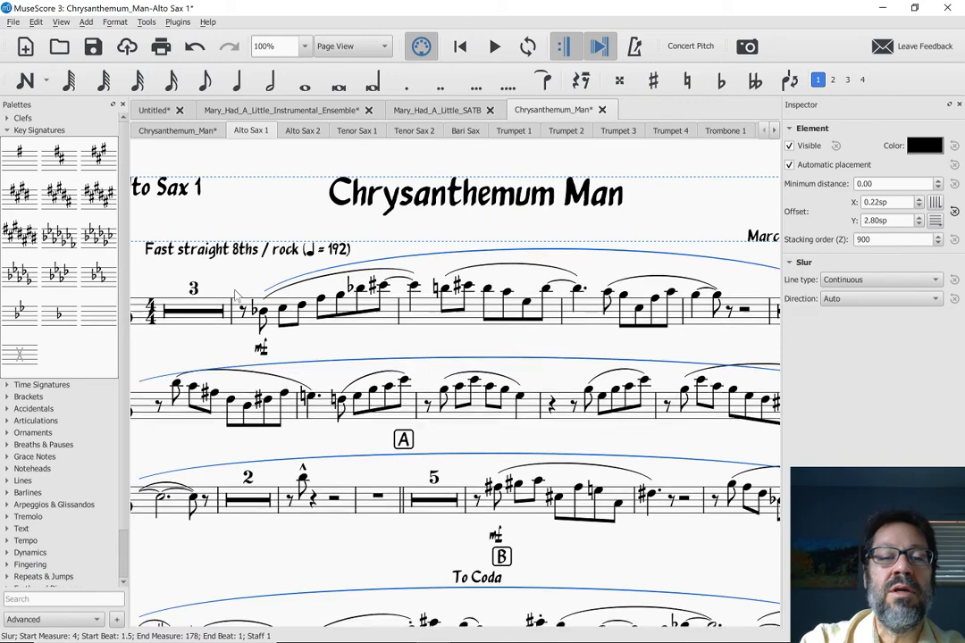
scroll(235, 296, "left", 4)
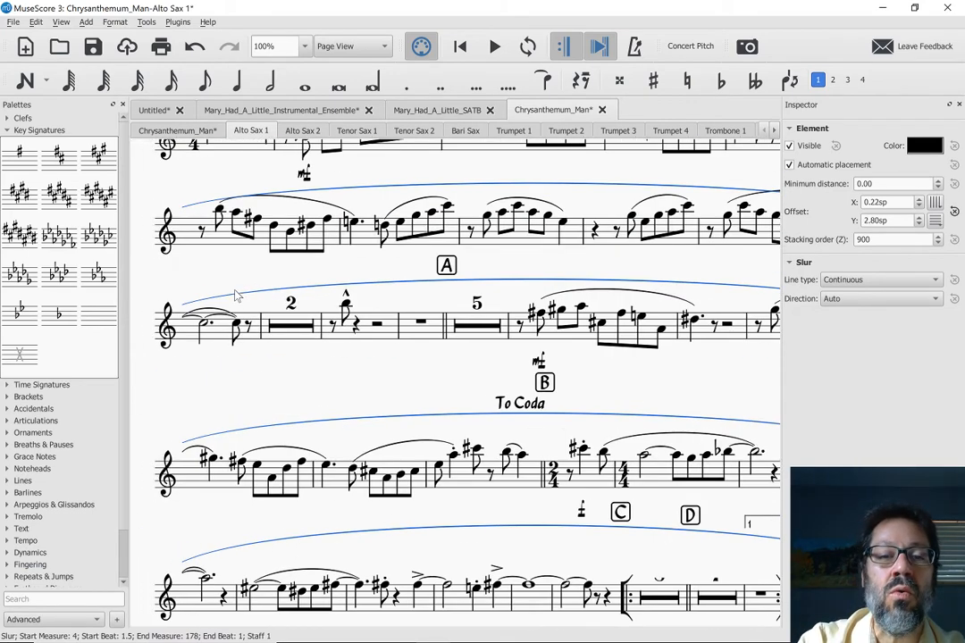
scroll(235, 295, "up", 5)
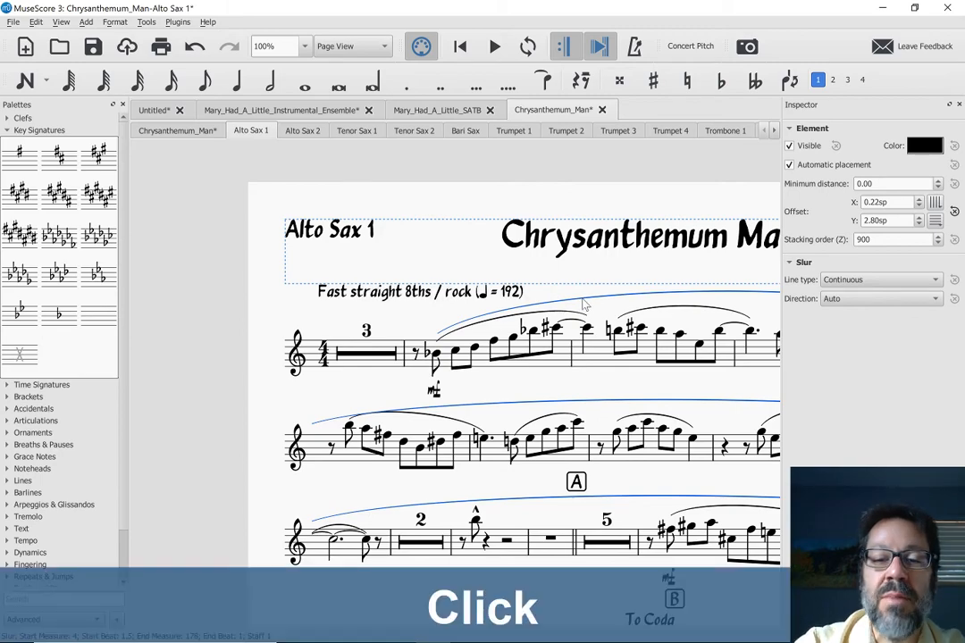
scroll(583, 305, "right", 5)
scroll(583, 305, "down", 4)
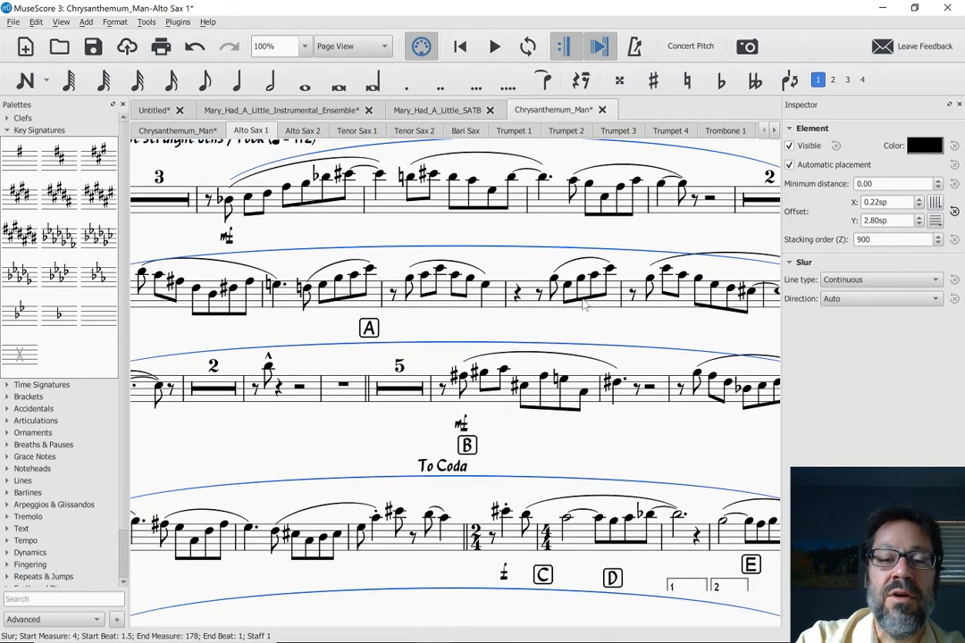
scroll(583, 306, "up", 5)
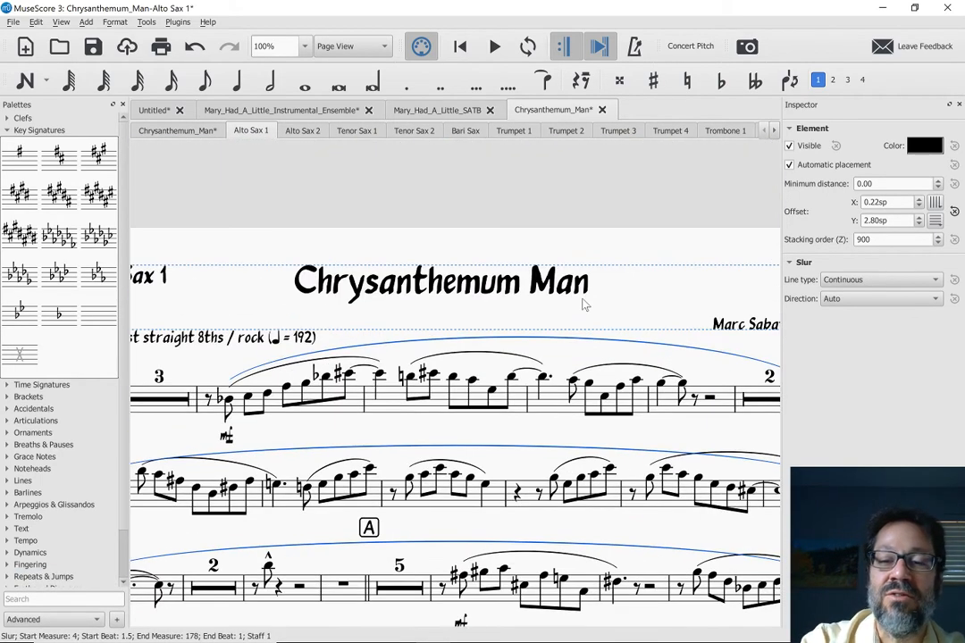
key("Delete")
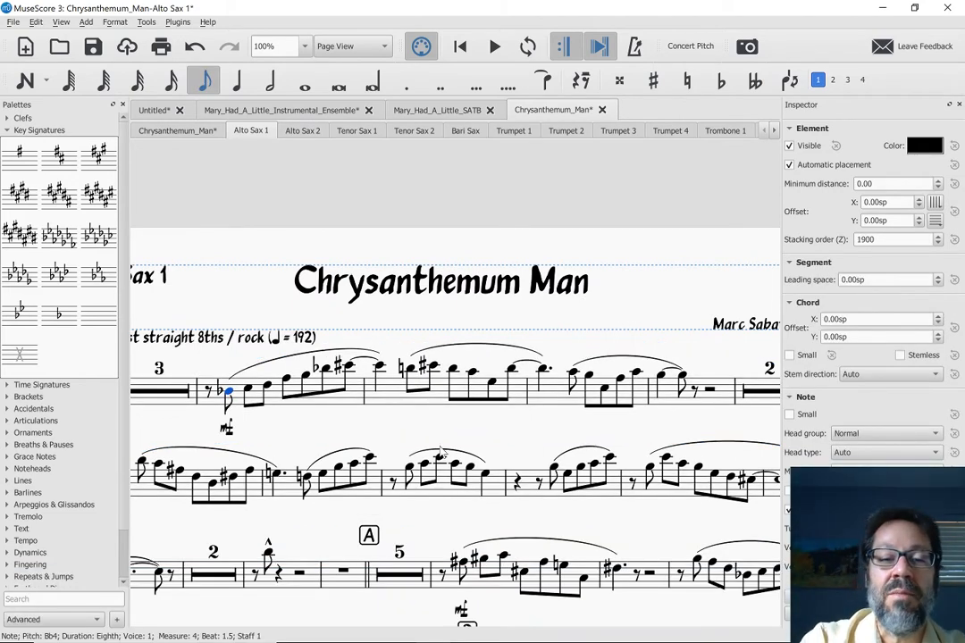
Try turning off automatic placement for the tempo marking above the first measure, and undo the change.
left_click(416, 427)
scroll(416, 429, "down", 1)
scroll(416, 427, "down", 1)
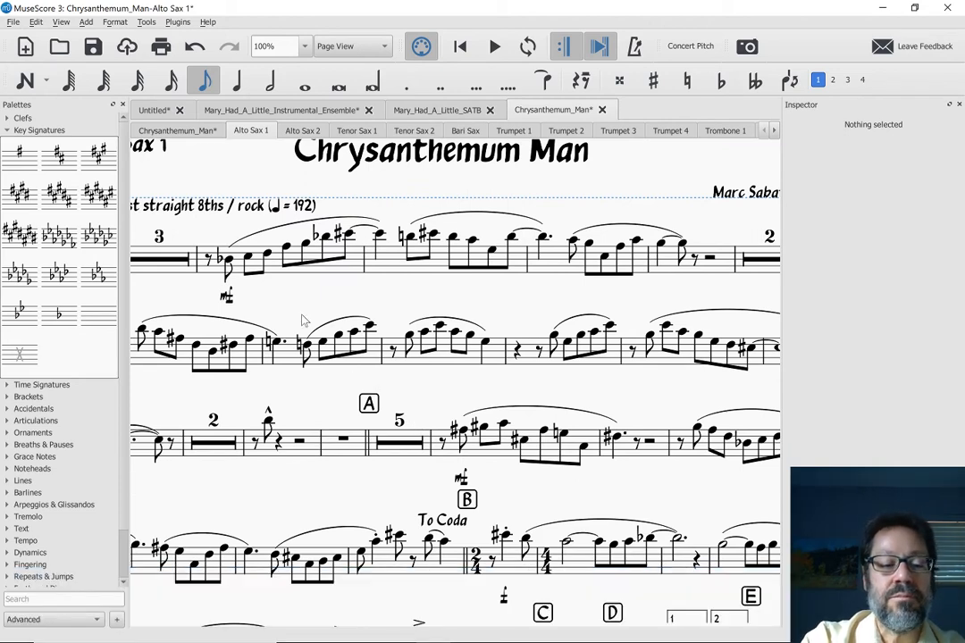
scroll(302, 319, "left", 1)
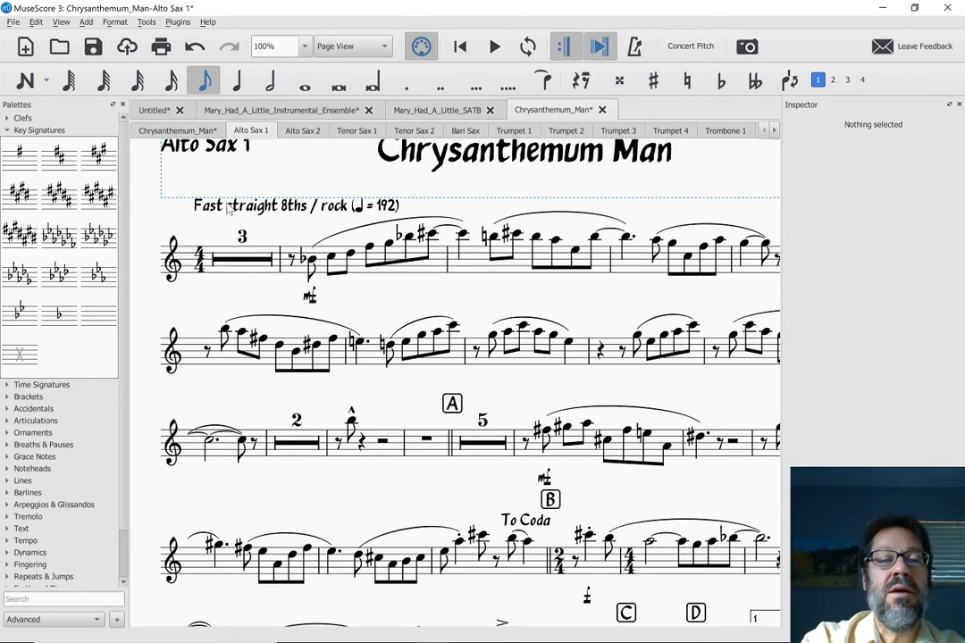
scroll(319, 173, "down", 1)
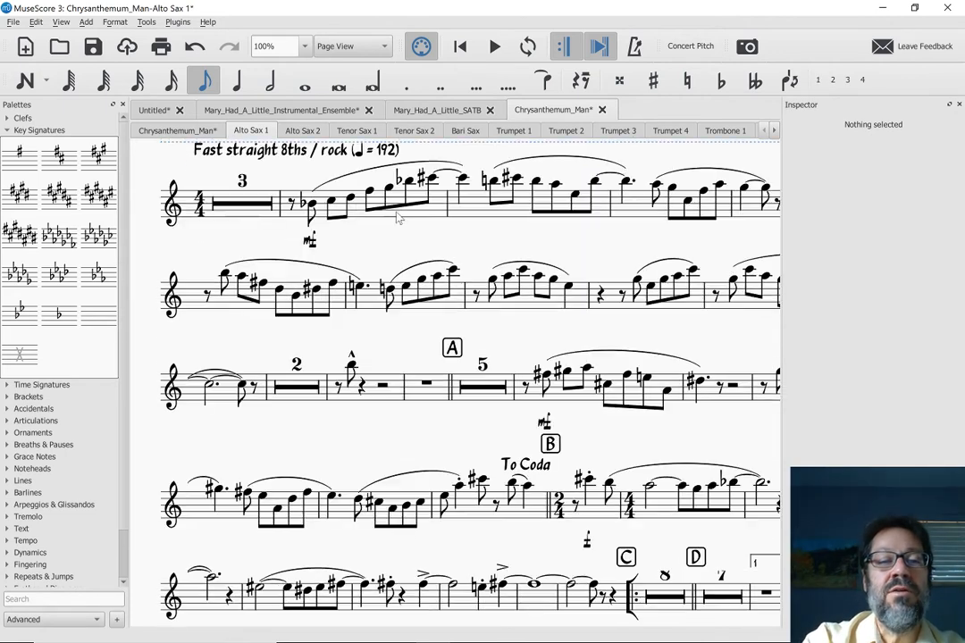
left_click(286, 154)
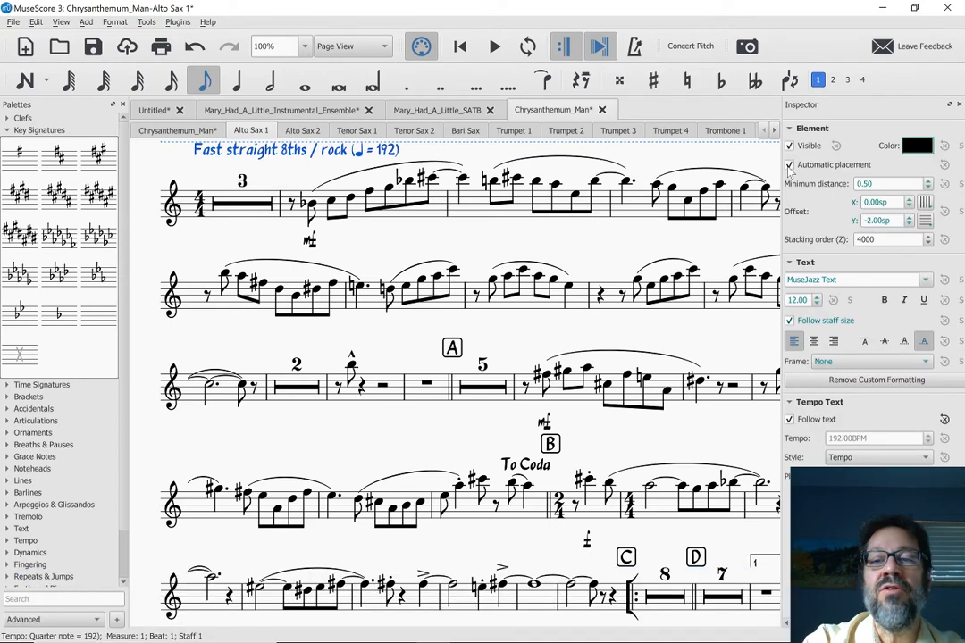
left_click(790, 168)
left_click(790, 168)
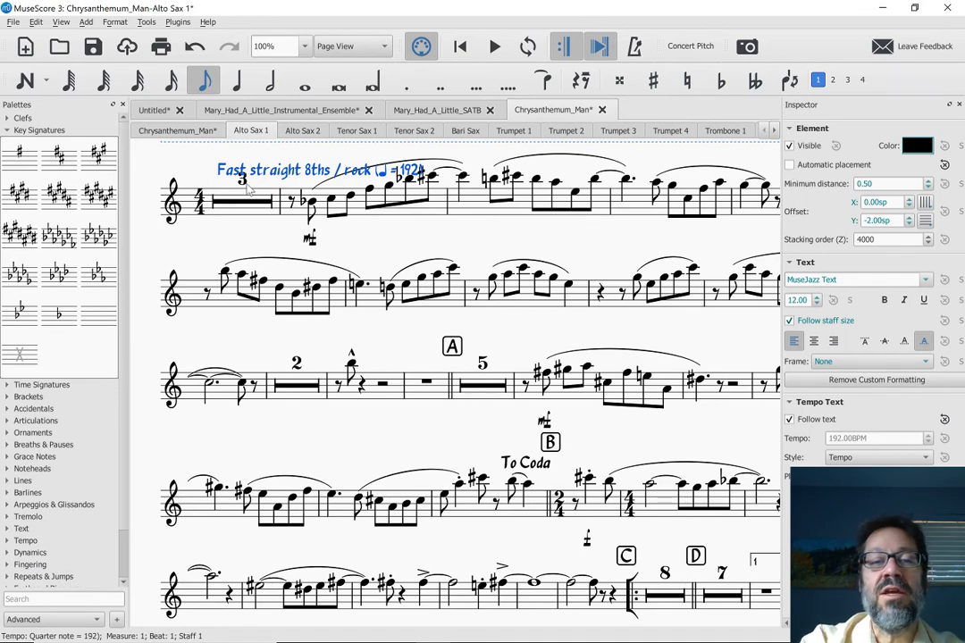
key("ctrl+z")
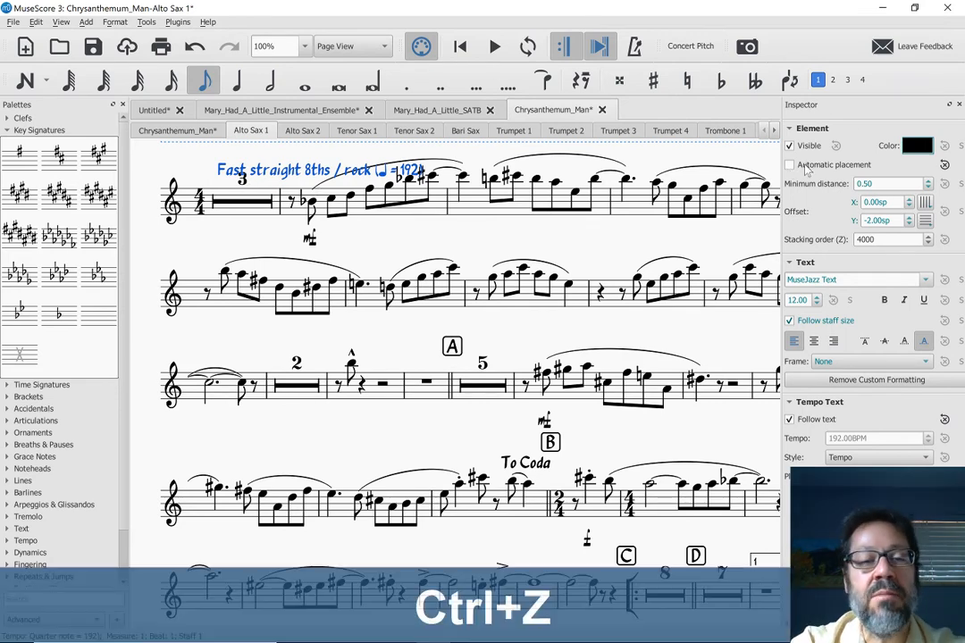
key("ctrl+z")
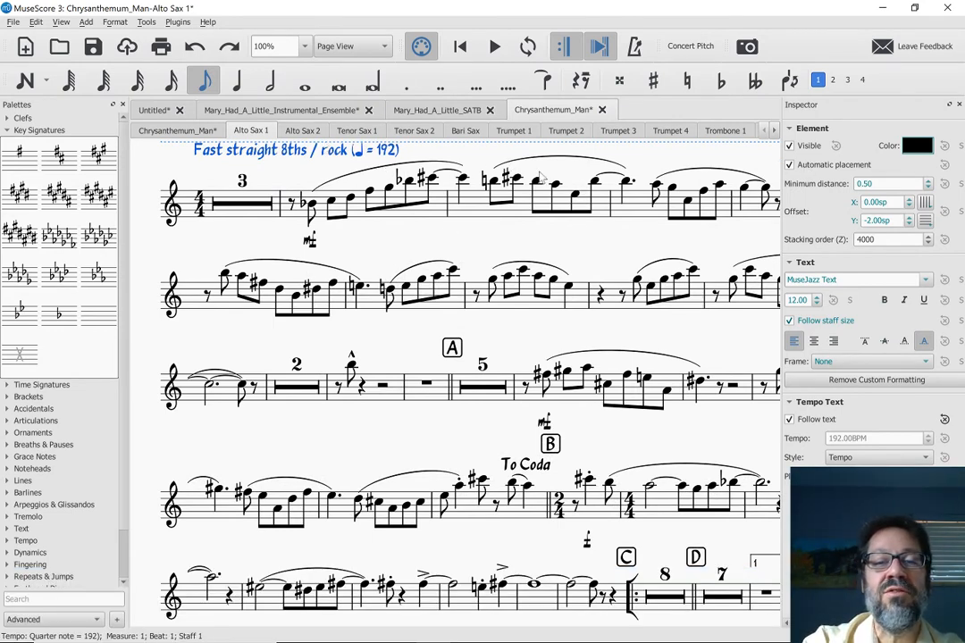
Shift the To Coda marker sideways to a horizontal offset of -2.00sp so it clears rehearsal mark B.
scroll(610, 196, "up", 2)
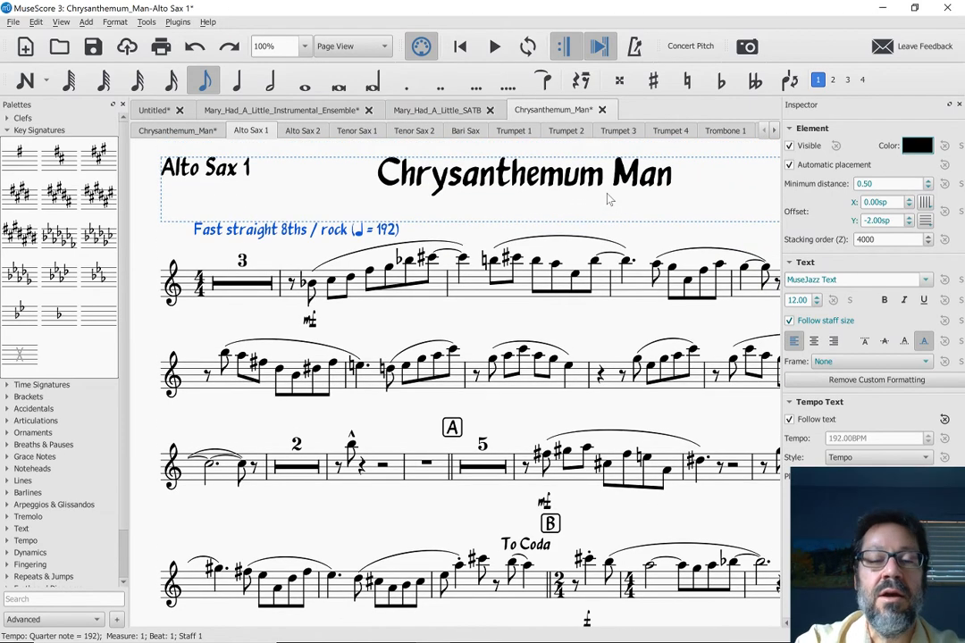
scroll(608, 198, "right", 3)
scroll(607, 199, "down", 3)
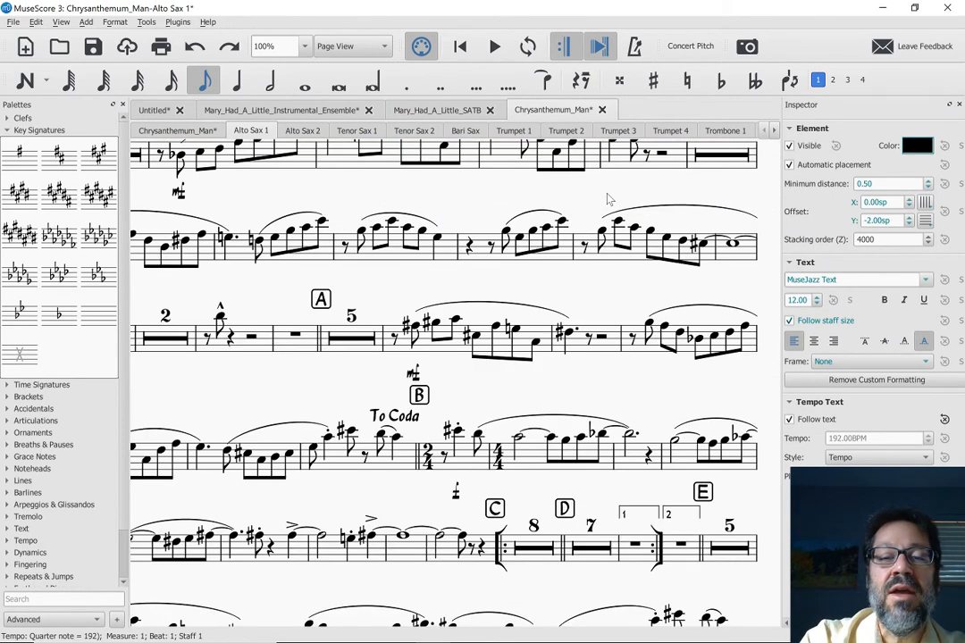
scroll(608, 198, "right", 1)
scroll(608, 198, "left", 3)
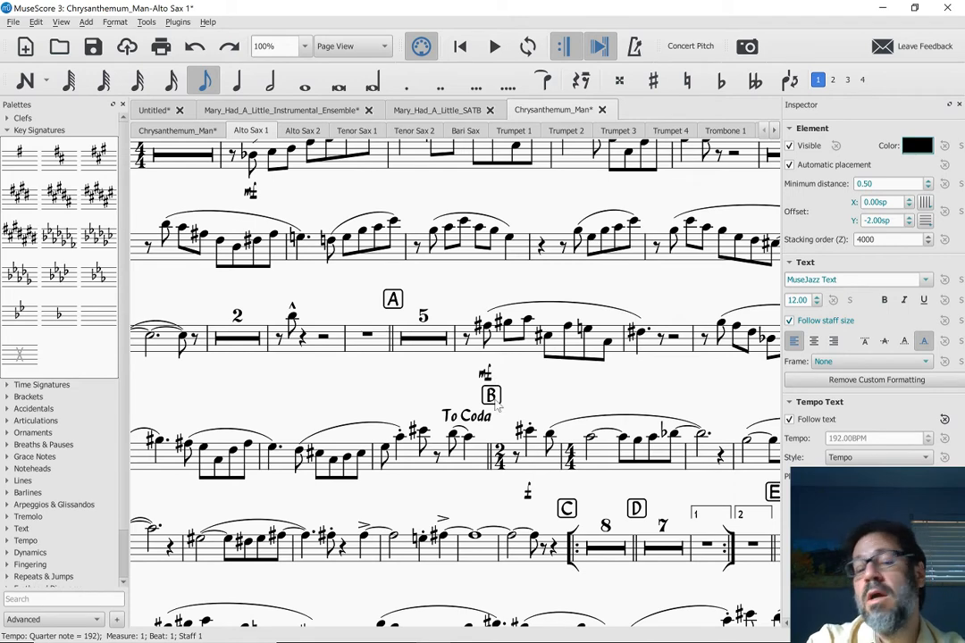
left_click(496, 398)
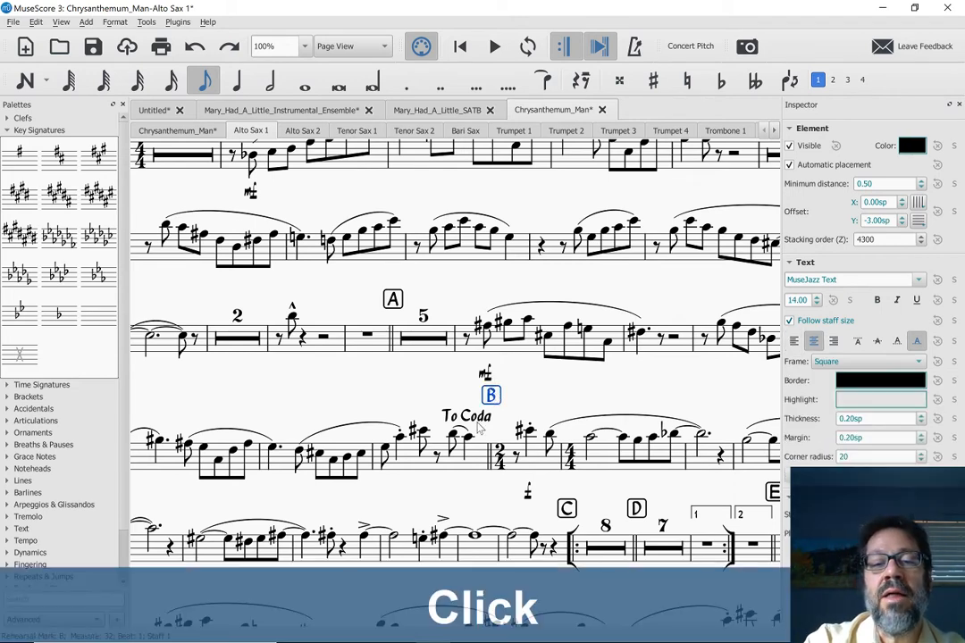
left_click(472, 419)
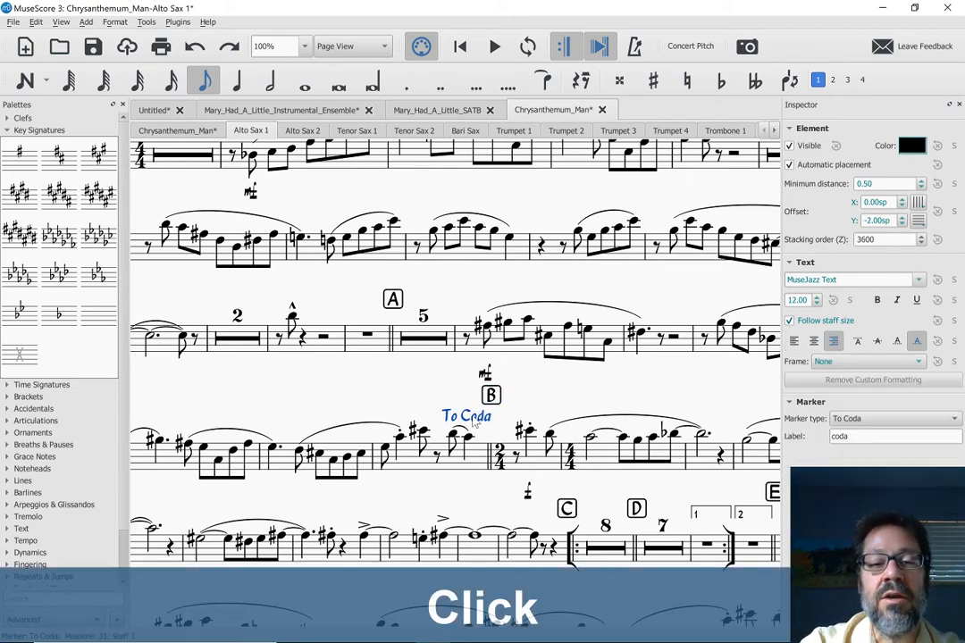
key("ctrl+Left")
key("ctrl+Left")
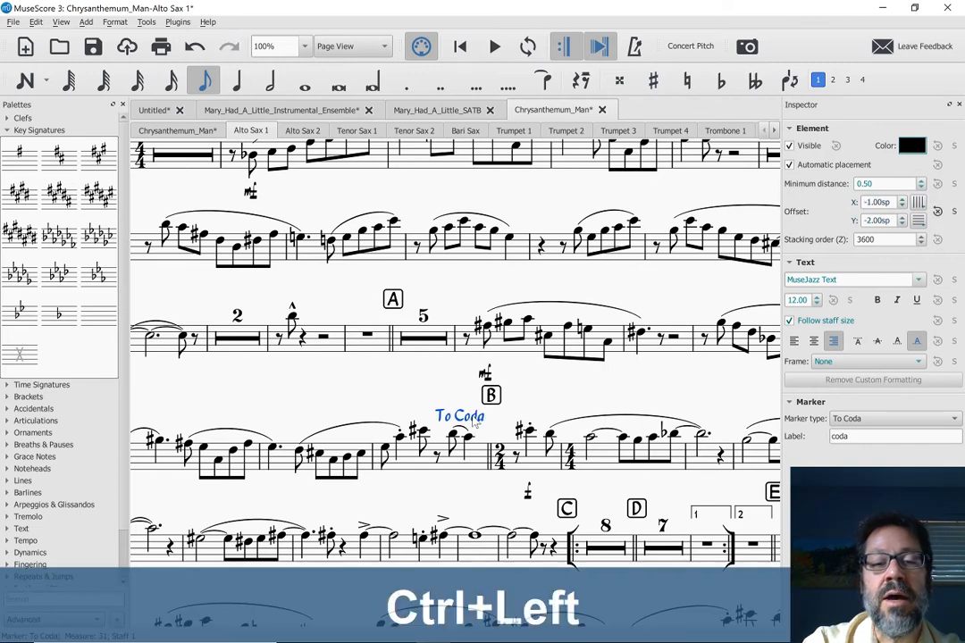
key("ctrl+Left")
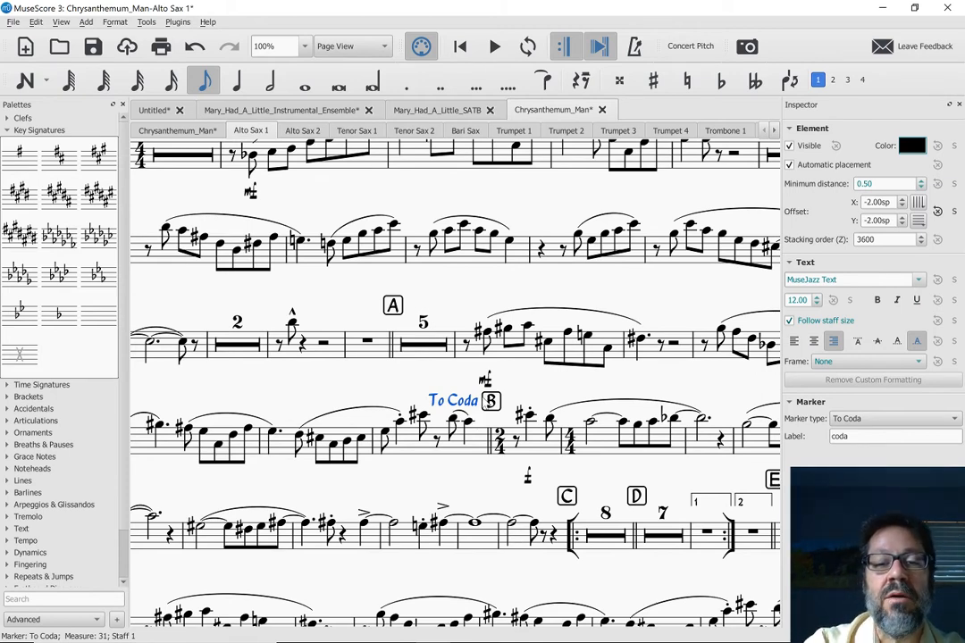
Select the mf dynamic in measure 26 and open the Dynamics style settings, keeping that dynamic in view.
left_click(487, 381)
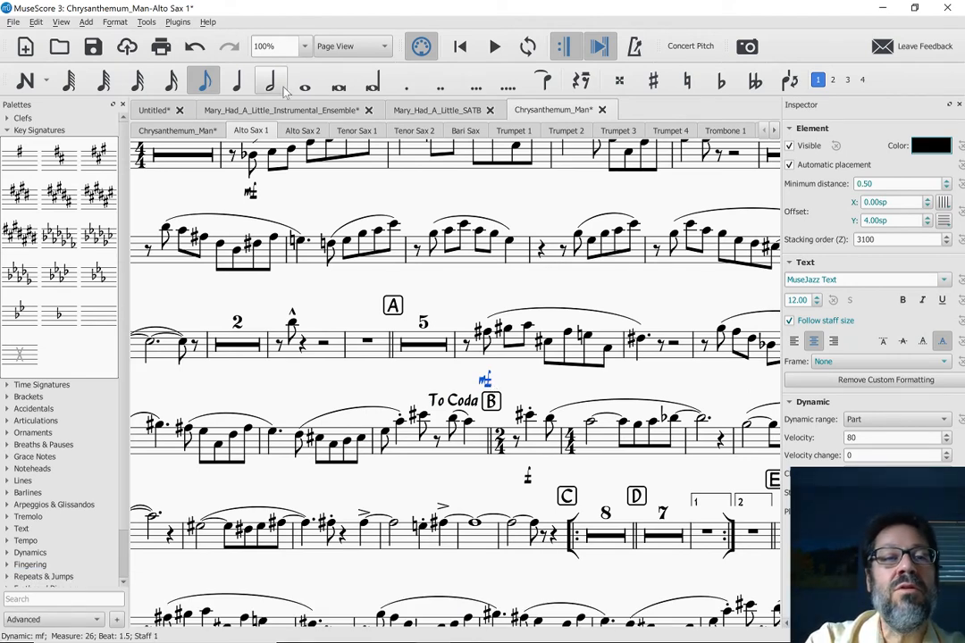
left_click(113, 22)
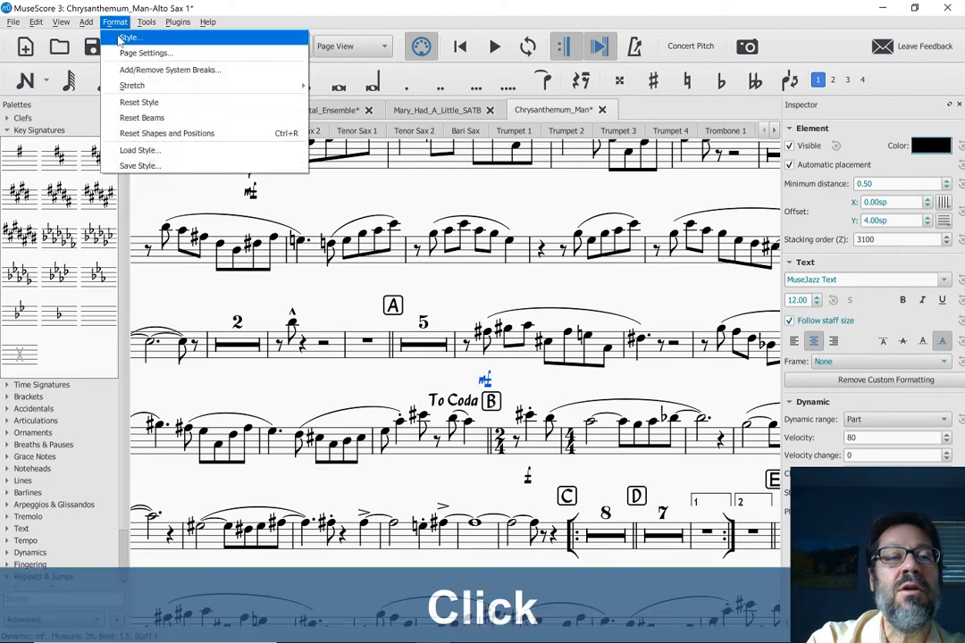
left_click(123, 39)
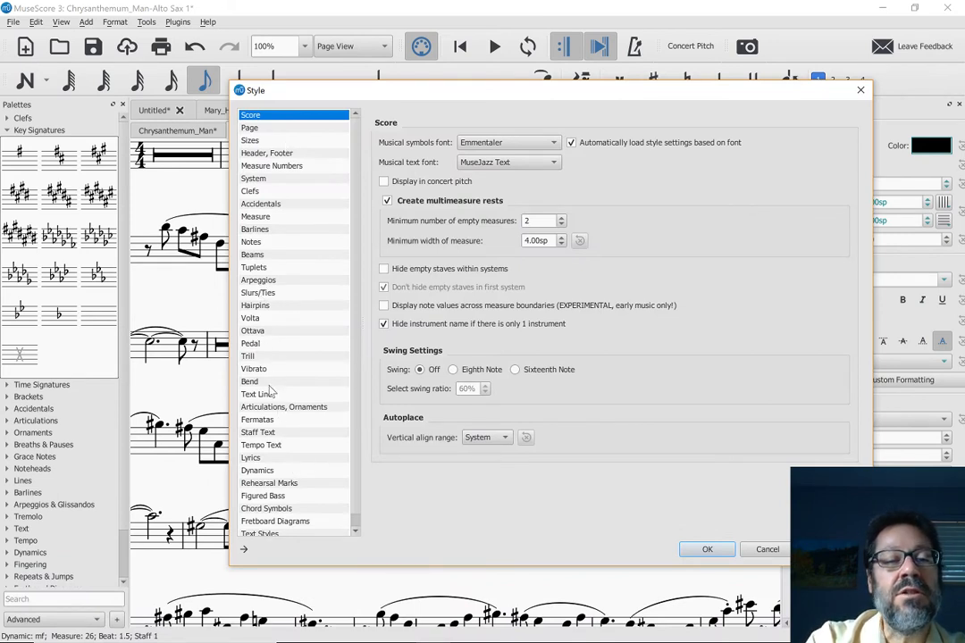
left_click(259, 471)
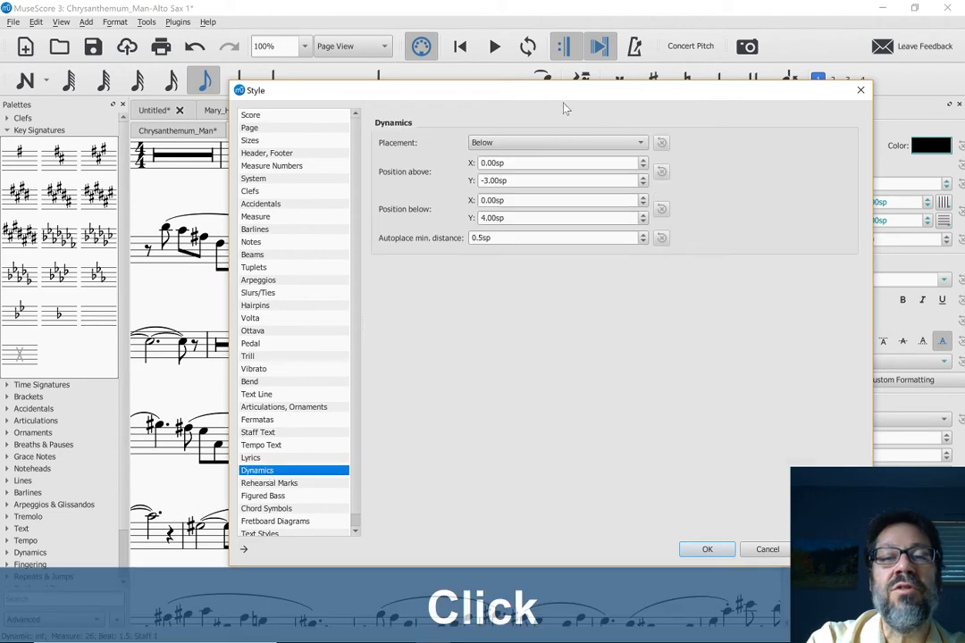
left_click_drag(560, 93, 881, 75)
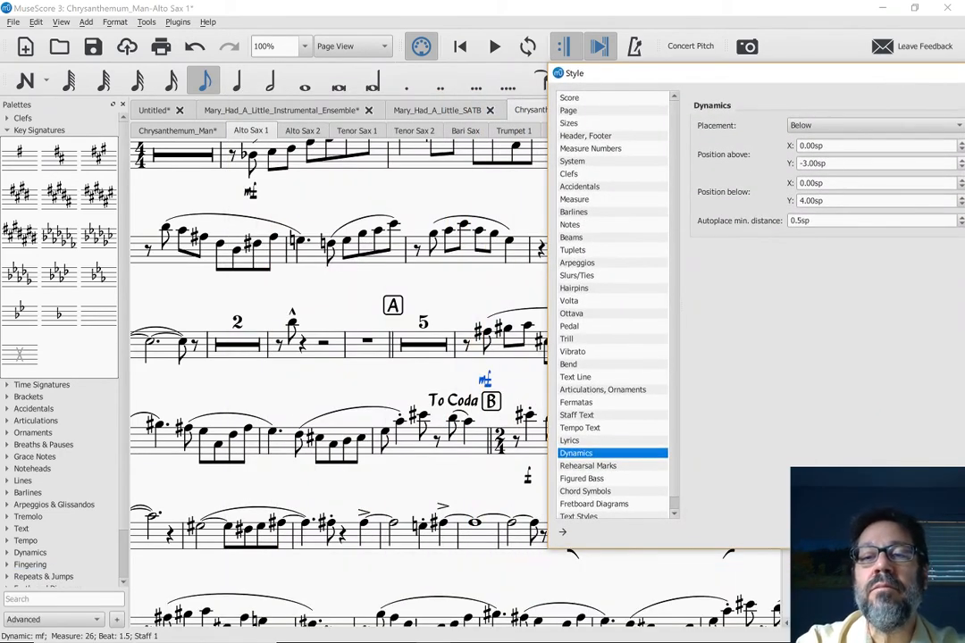
Set the default vertical position of dynamics below the staff to 3.00sp and apply the style change.
left_click(849, 201)
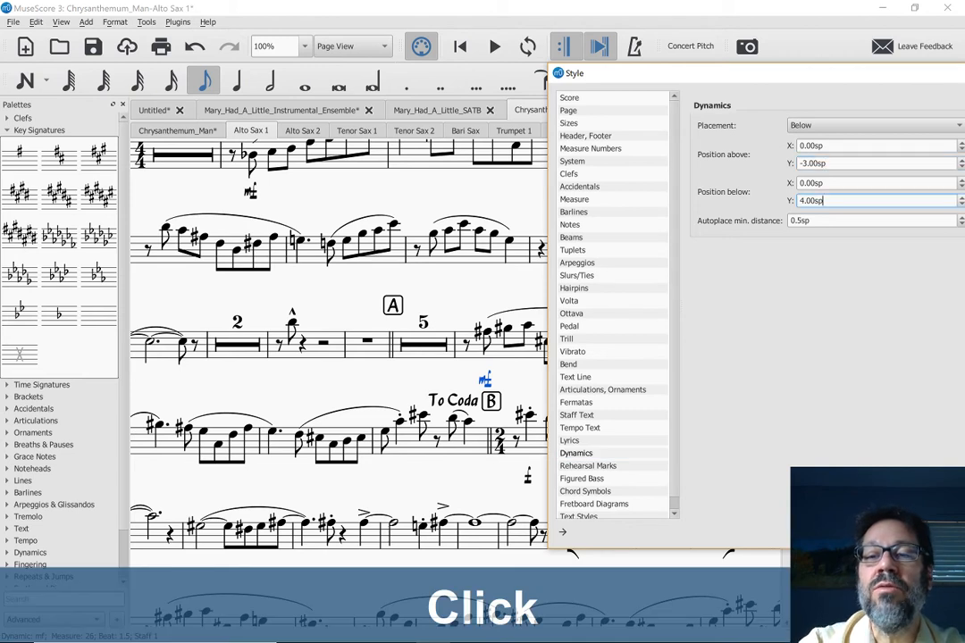
key("Down")
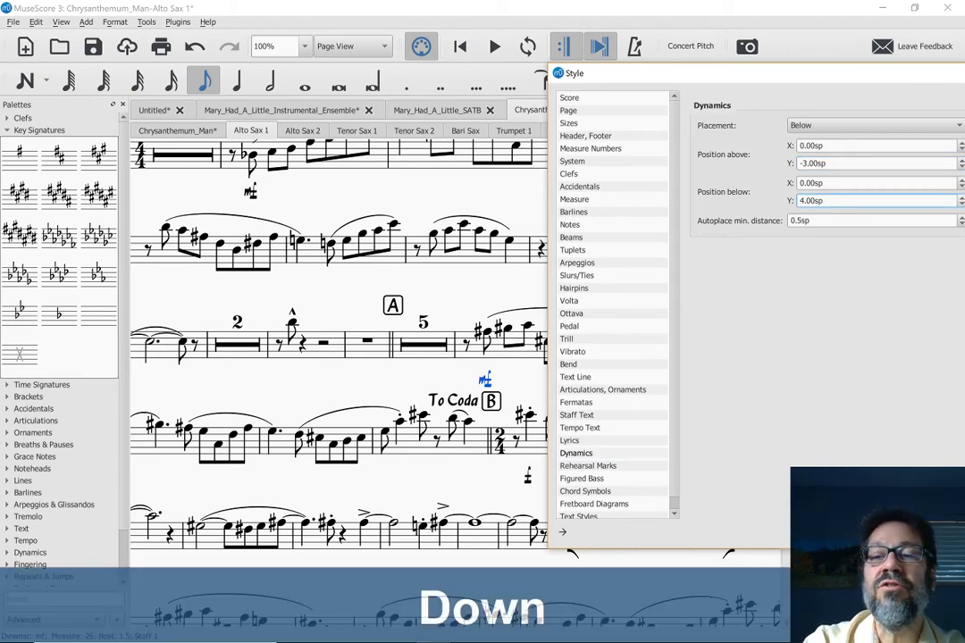
key("Down")
key("Down")
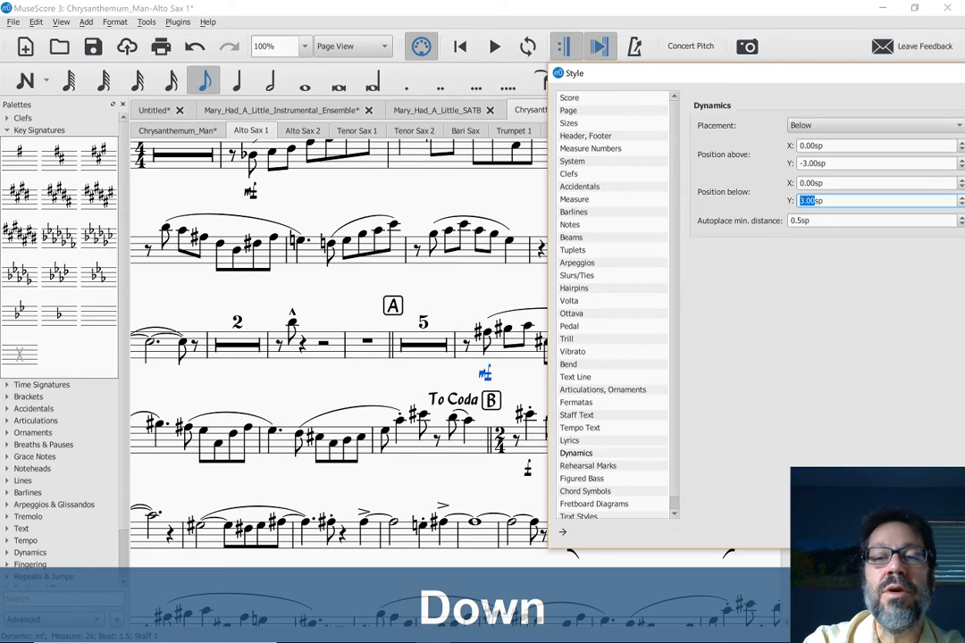
key("Up")
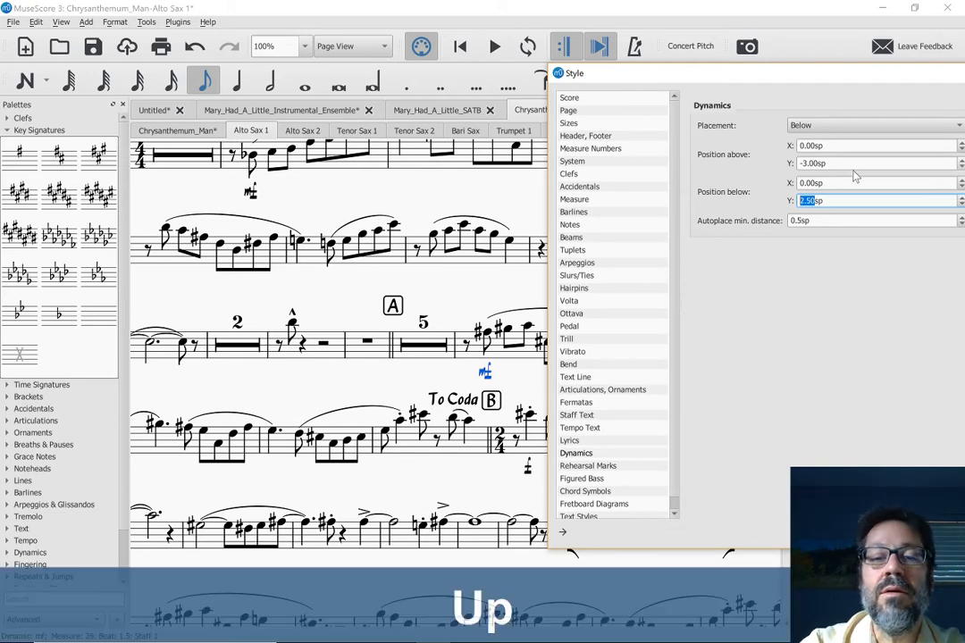
left_click_drag(769, 75, 531, 82)
left_click(800, 536)
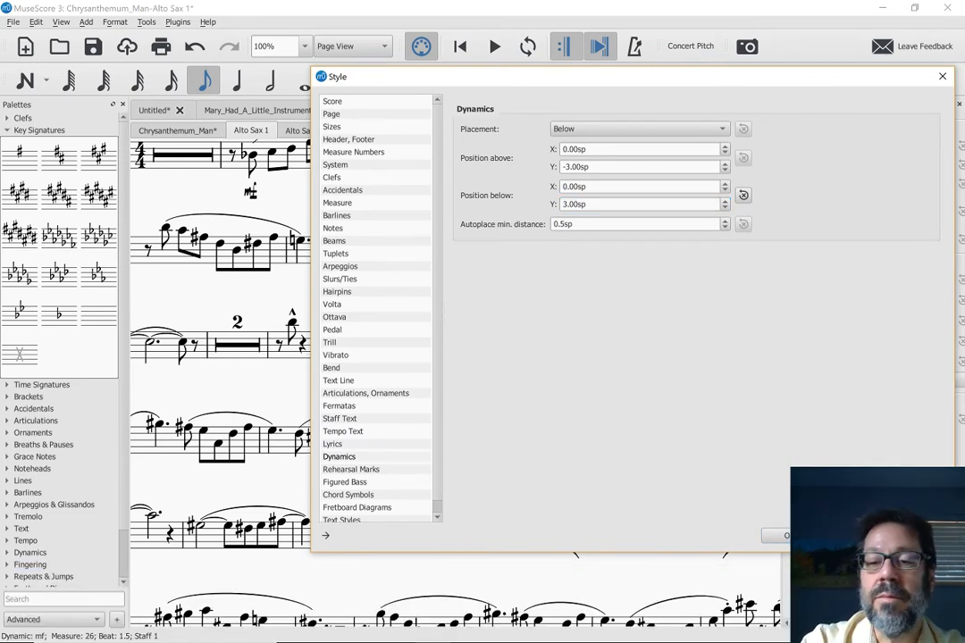
left_click(907, 536)
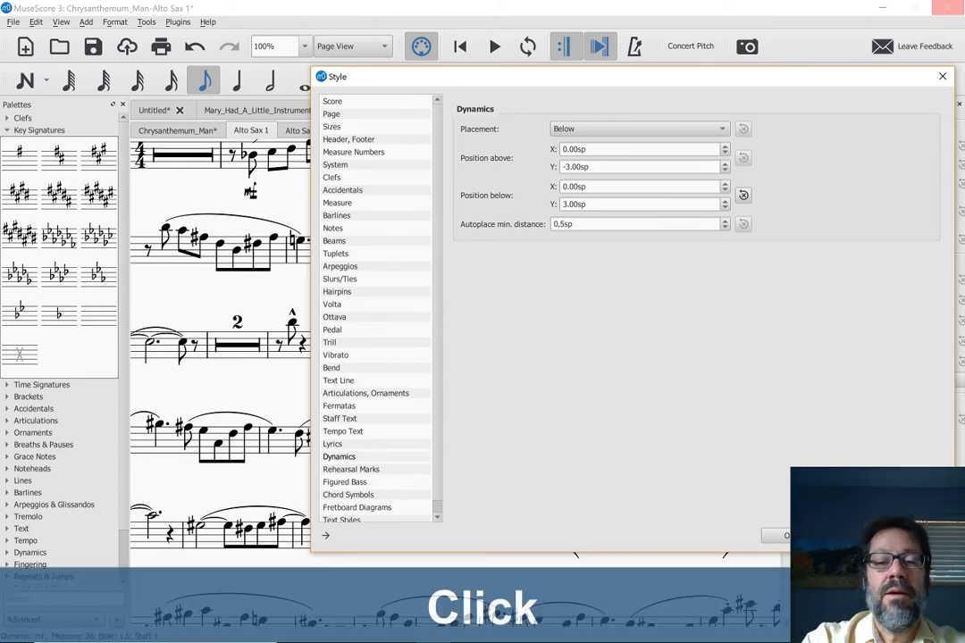
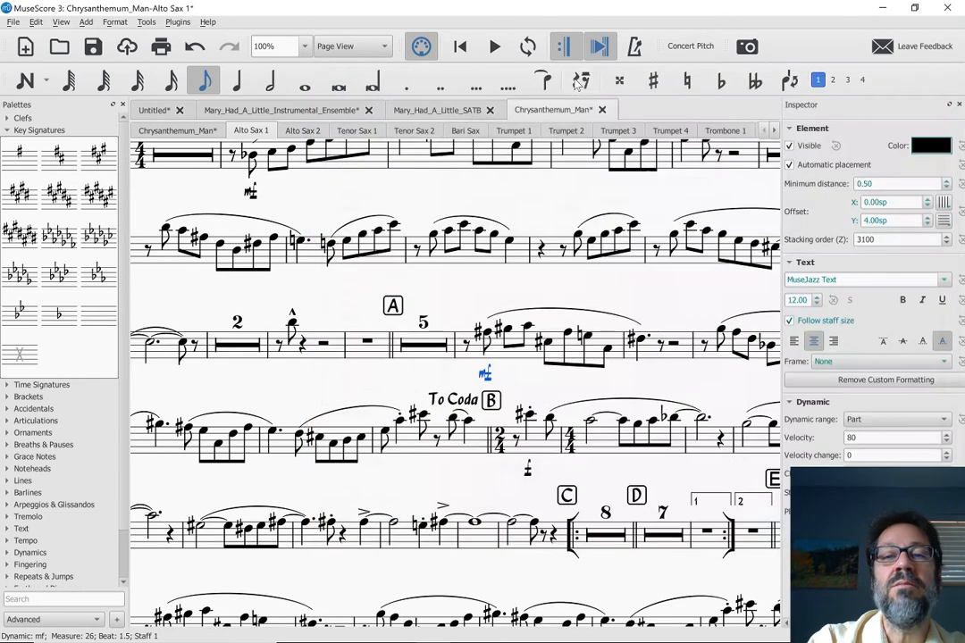
Try lowering the C♯ quarter note just after rehearsal mark B by four octaves to C♯2.
scroll(510, 282, "down", 1)
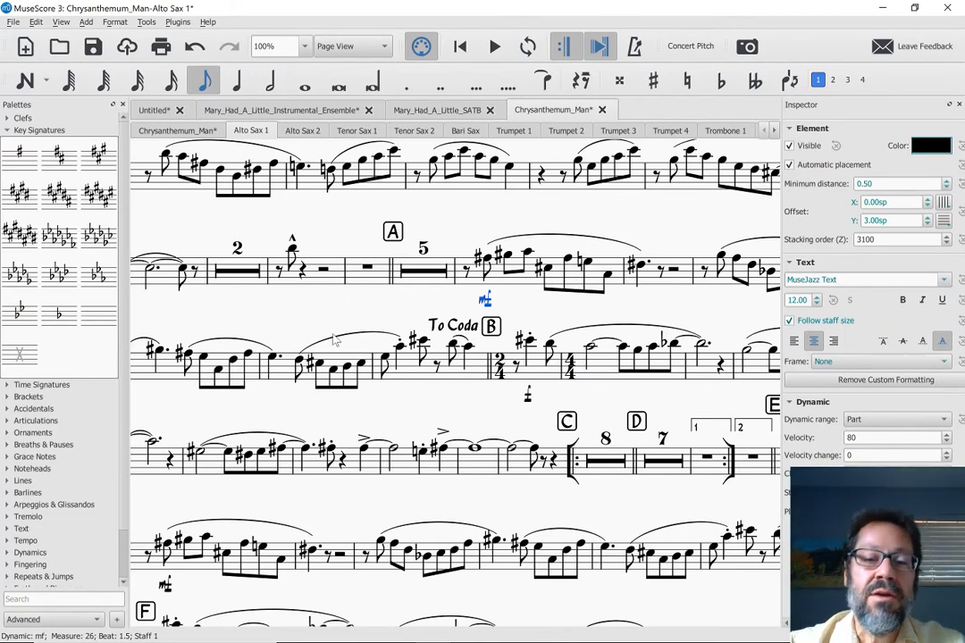
scroll(333, 340, "down", 1)
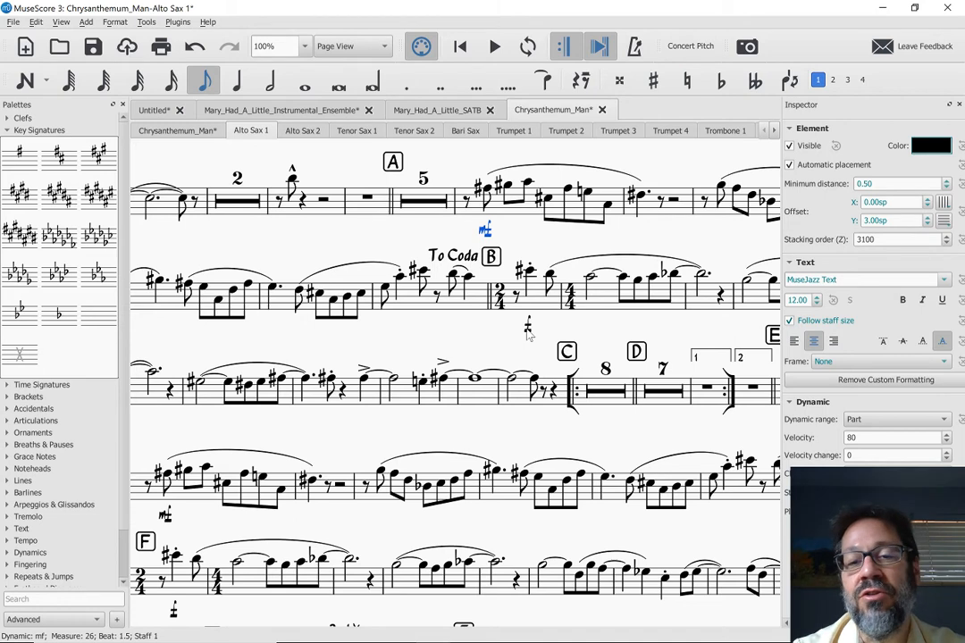
left_click(529, 272)
key("ctrl+Down")
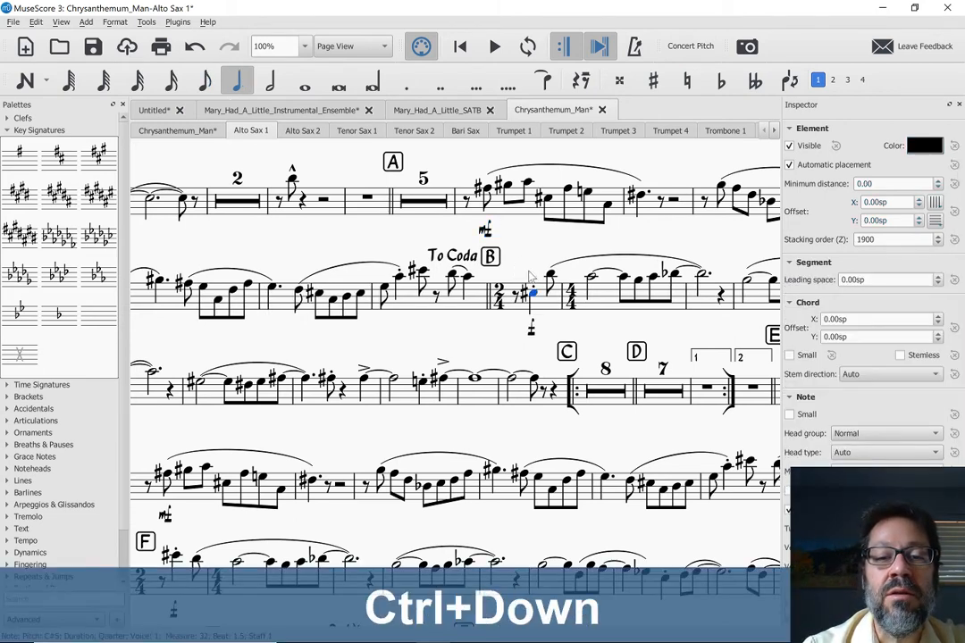
key("ctrl+Down")
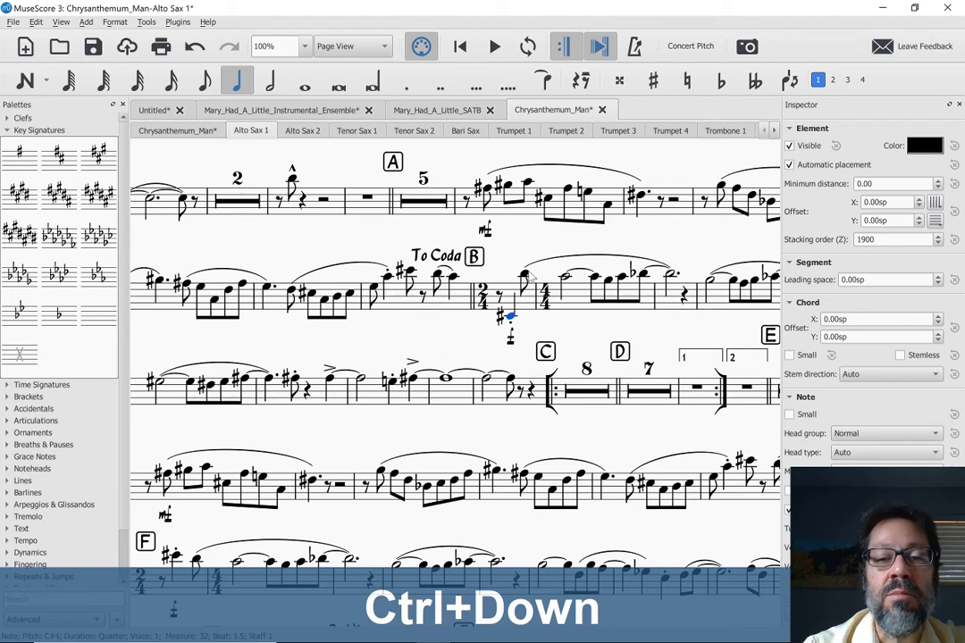
key("ctrl+Down")
key("ctrl+Down")
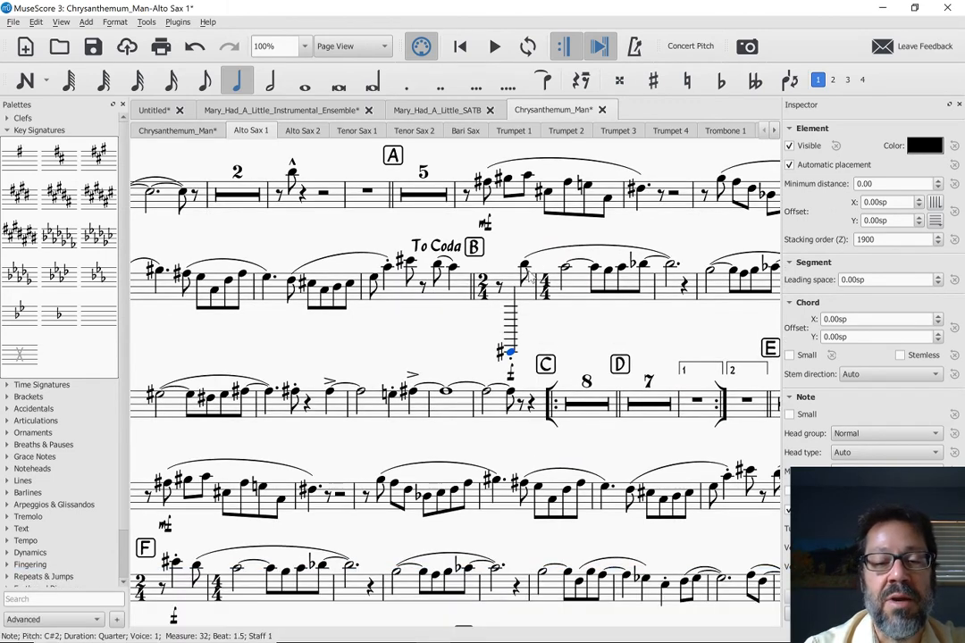
Undo the octave drops on the C♯ note in measure 32 and deselect it.
key("ctrl+z")
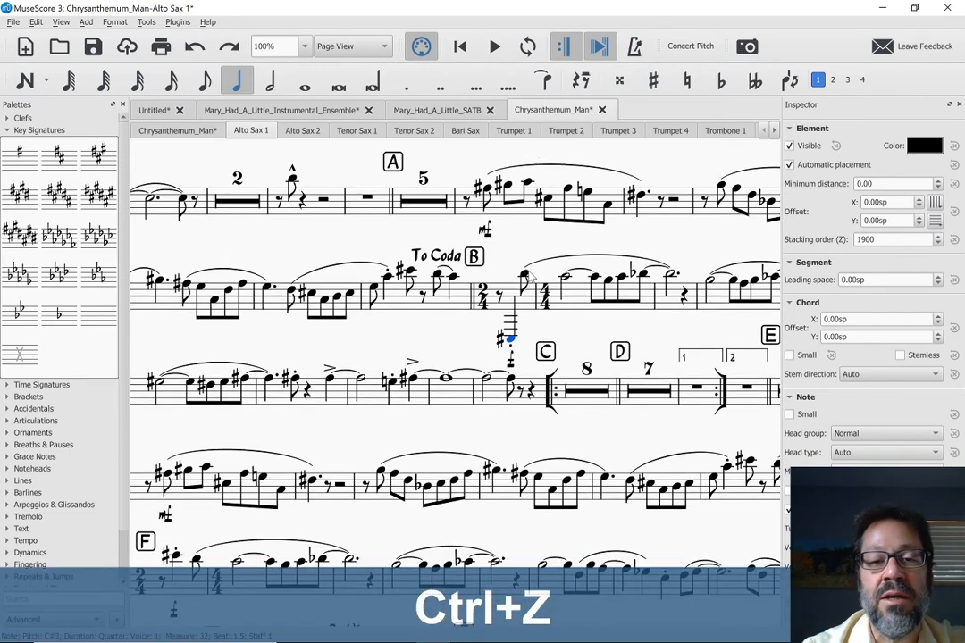
key("ctrl+z")
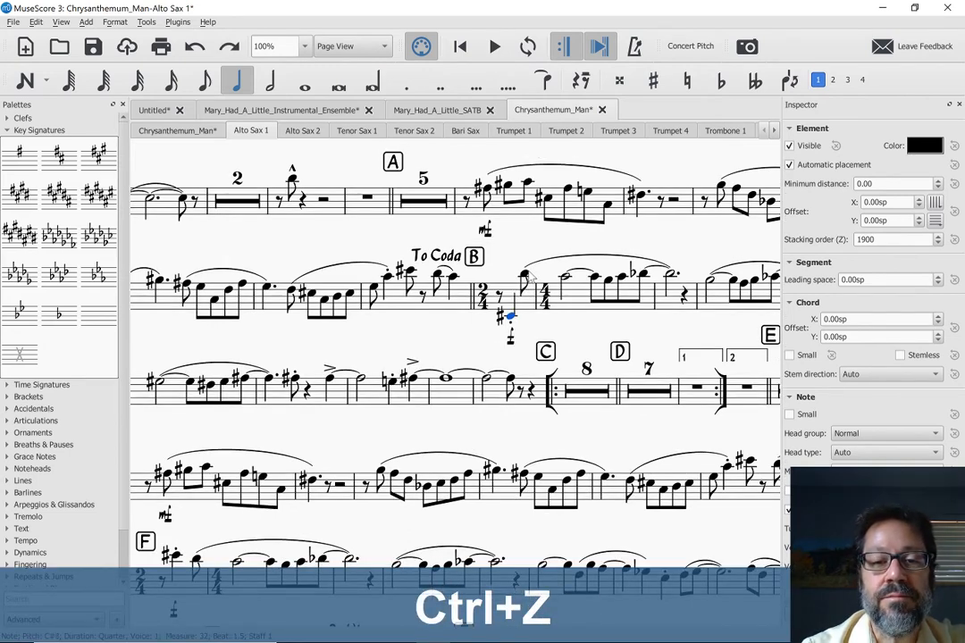
key("ctrl+z")
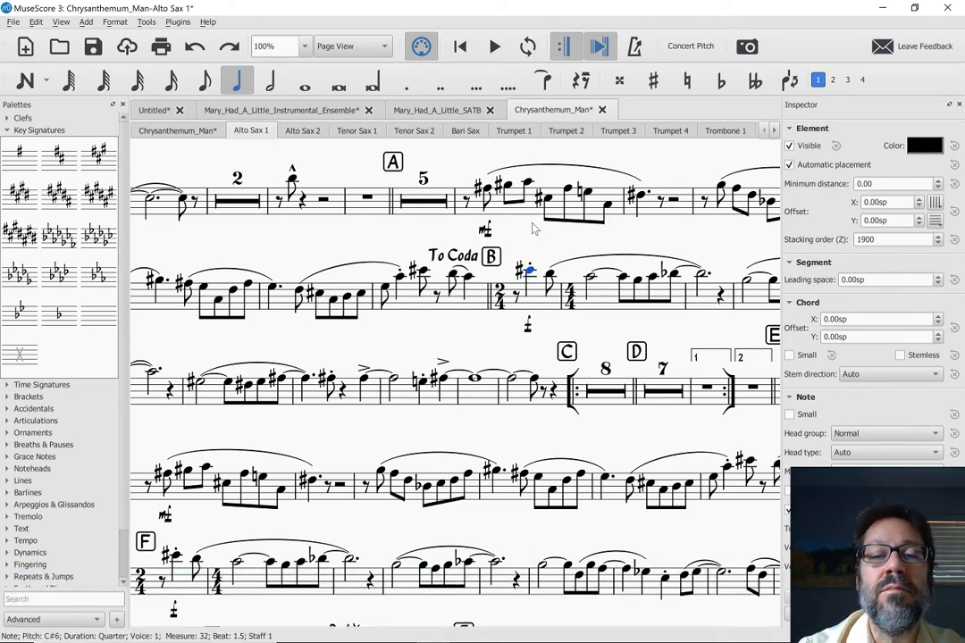
left_click(533, 229)
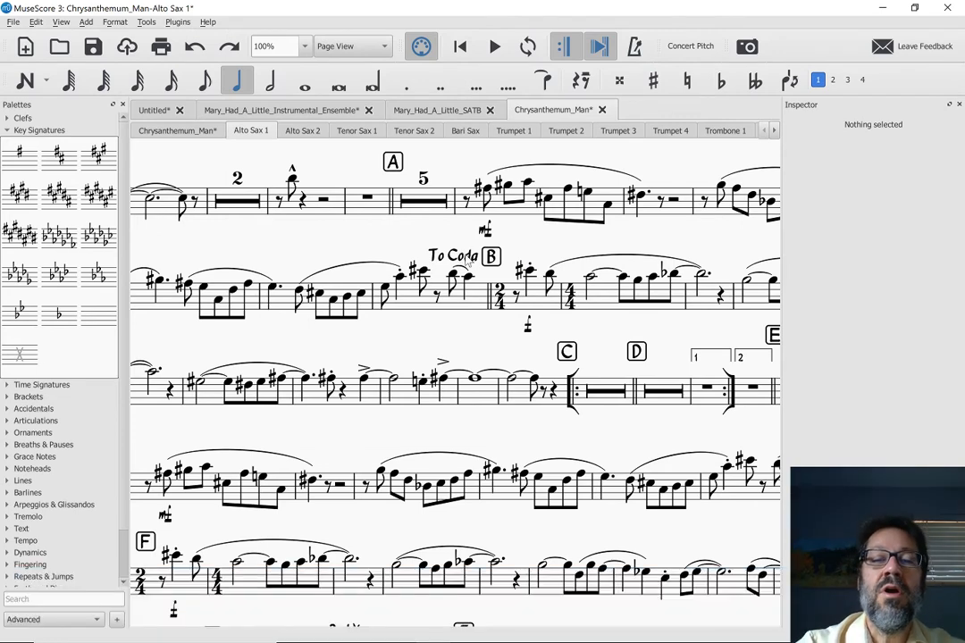
Reset the To Coda marker in measure 31 to its default position and shift it to an X offset of -1.00sp.
left_click(463, 258)
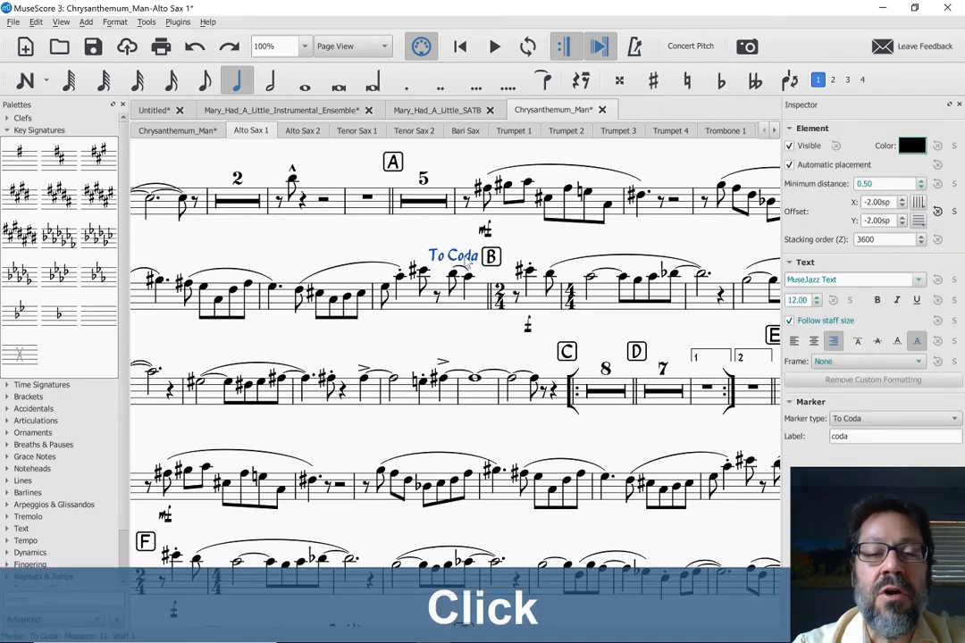
key("ctrl+r")
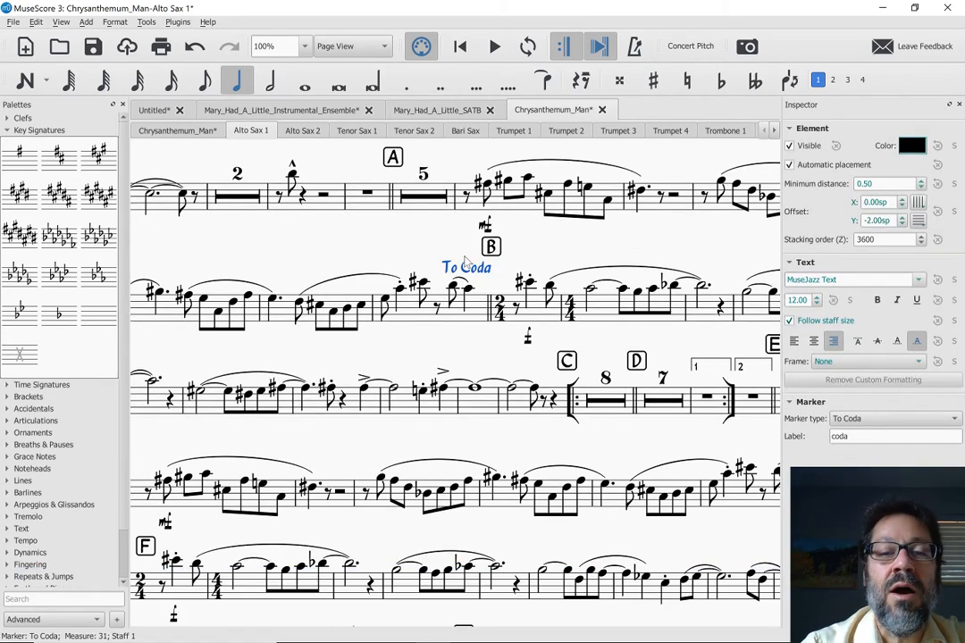
left_click(493, 253)
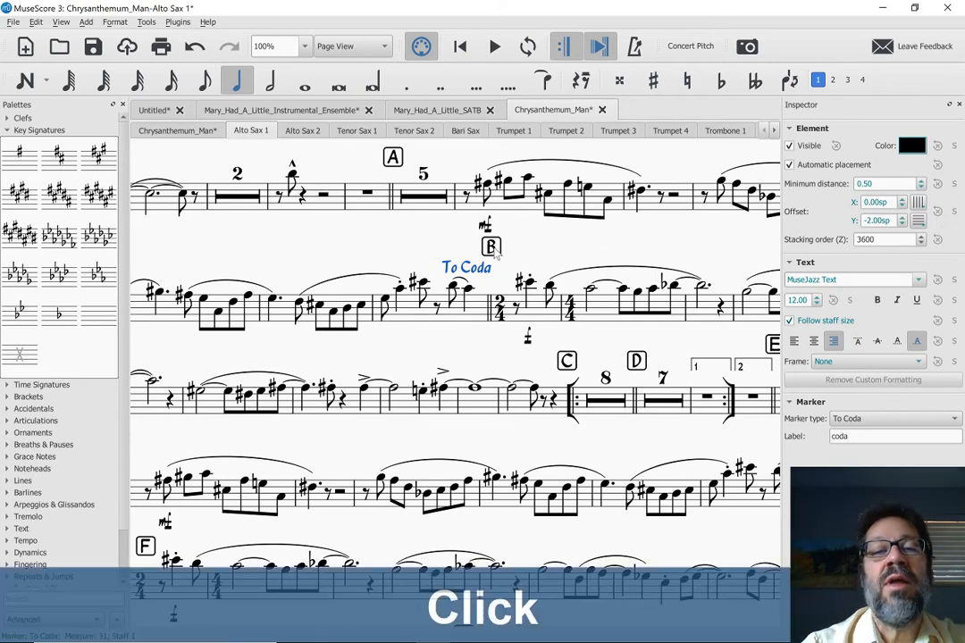
left_click(479, 271)
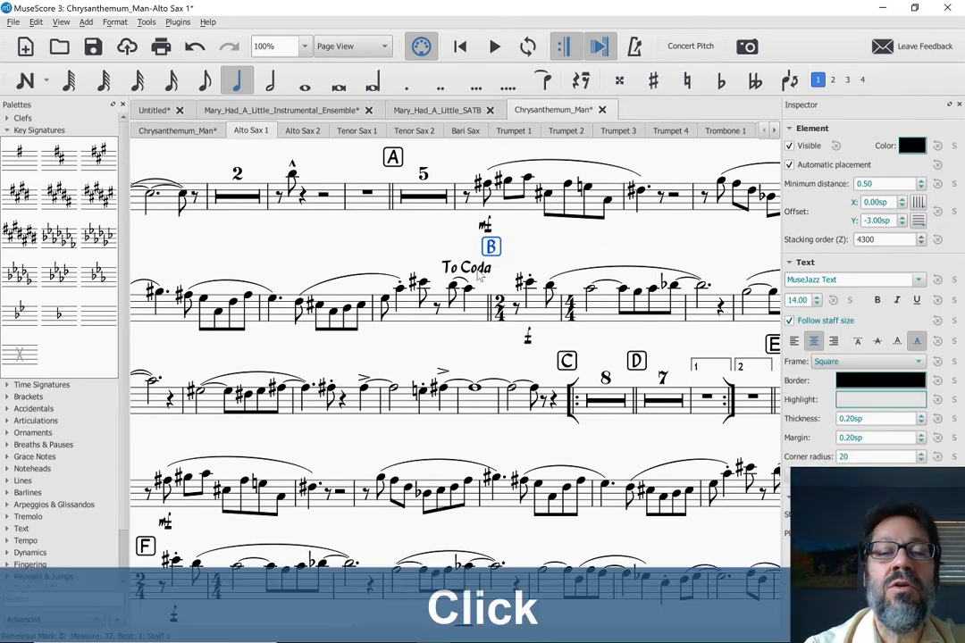
key("ctrl+Left")
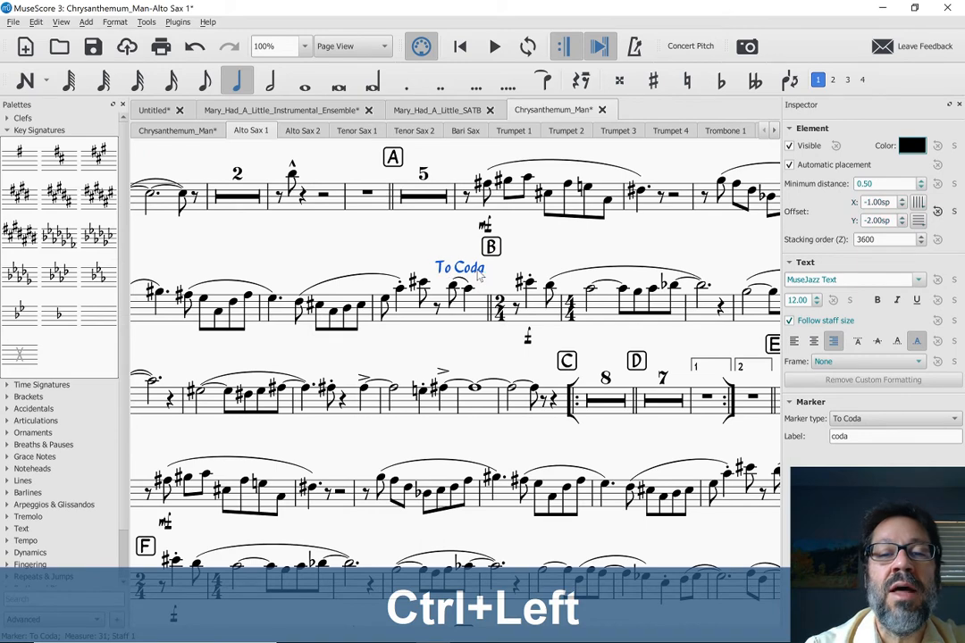
Shift rehearsal mark B to an X offset of 1.00sp and rehearsal mark E to an X offset of 2.00sp.
left_click(491, 251)
key("ctrl+Right")
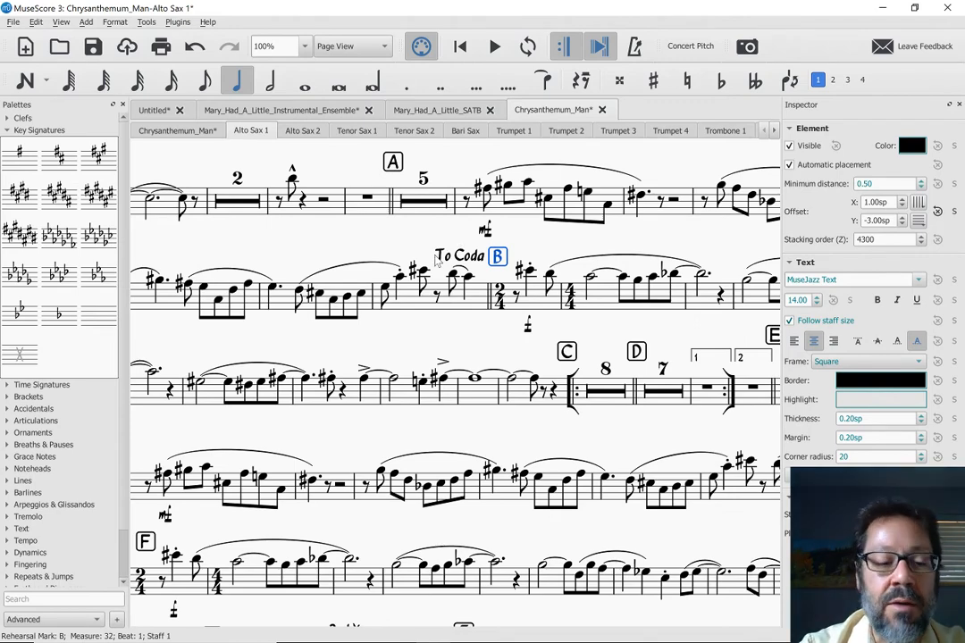
scroll(437, 259, "down", 3)
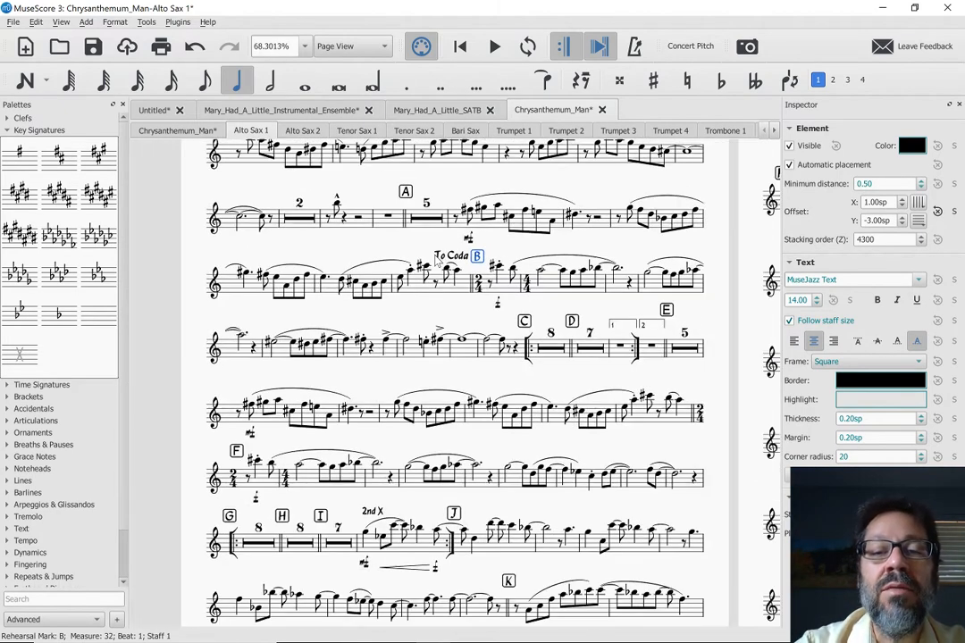
scroll(437, 259, "down", 1)
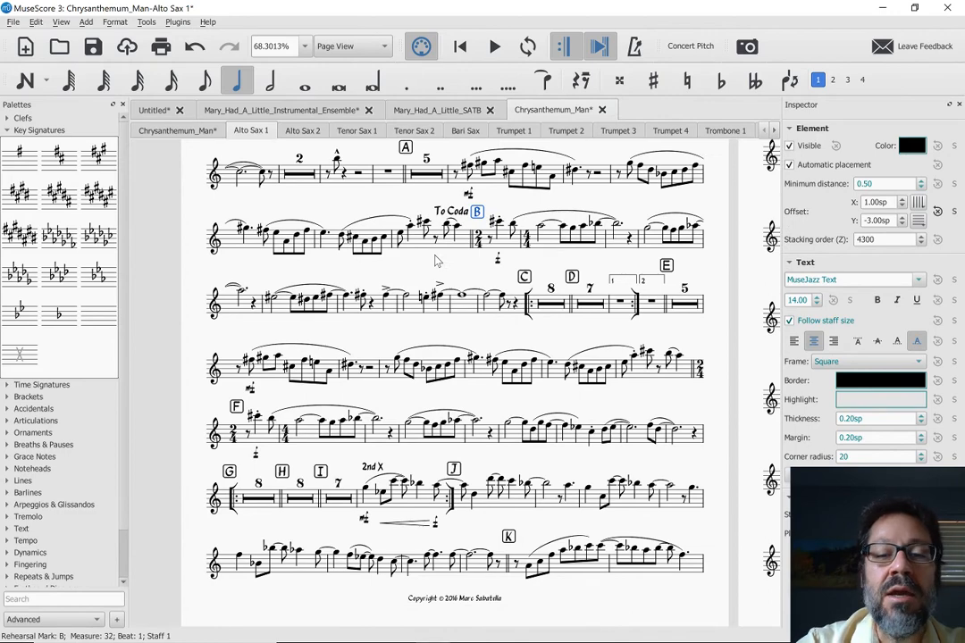
scroll(437, 260, "up", 5)
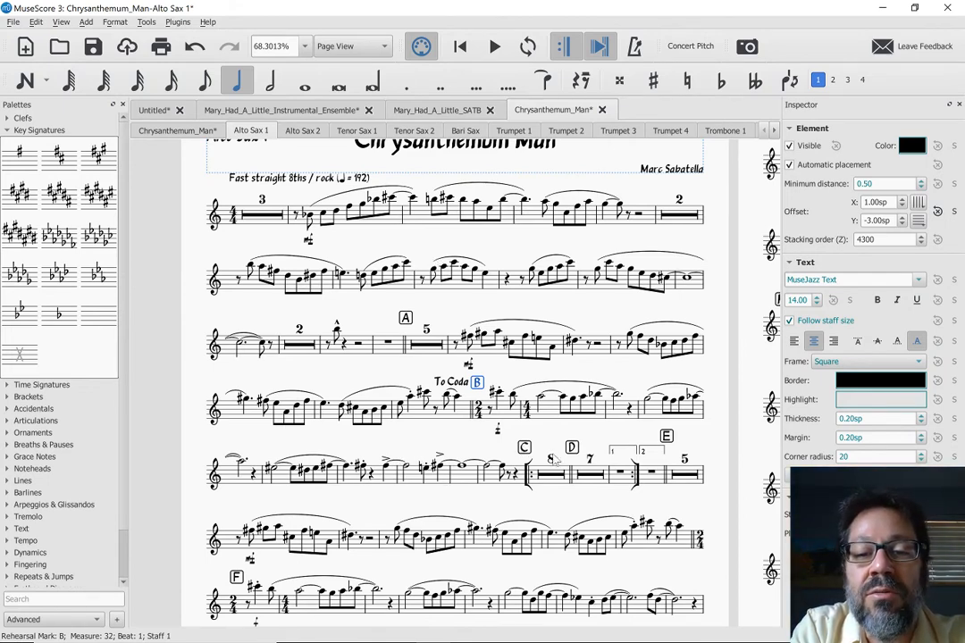
left_click(666, 436)
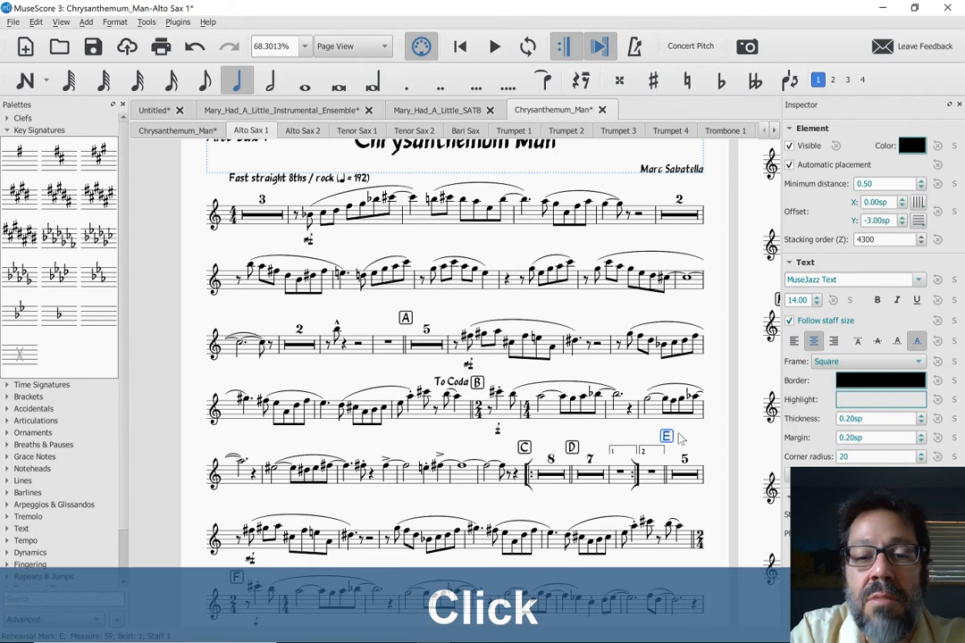
key("ctrl+Right")
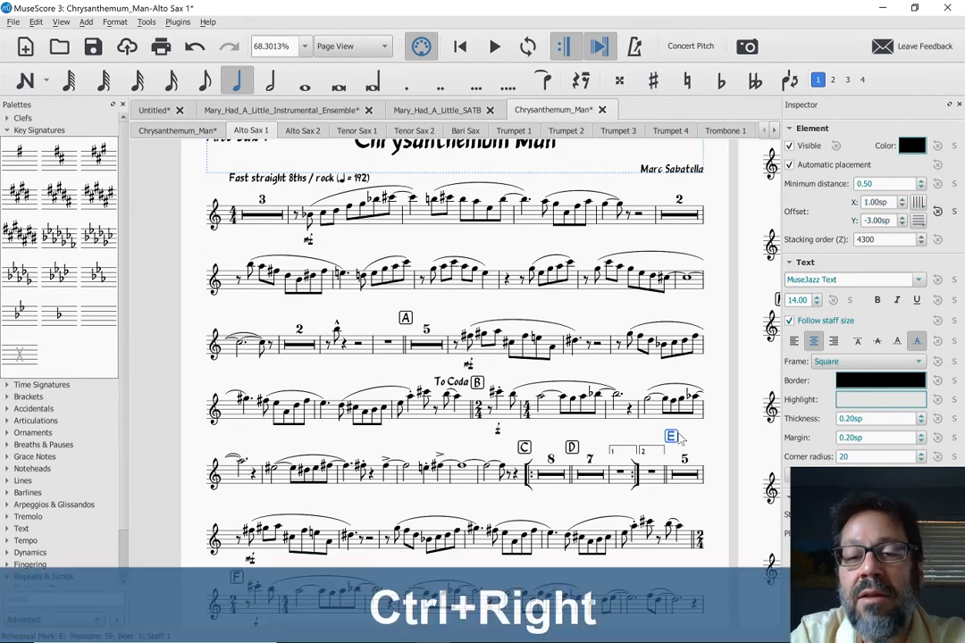
key("ctrl+Right")
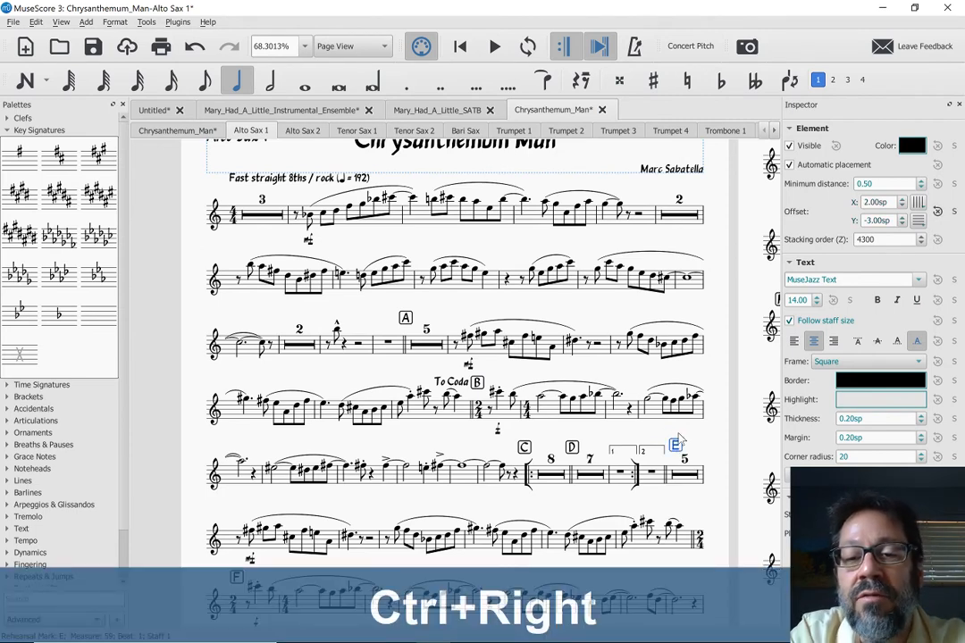
Turn off automatic placement for the slur spanning measures 129 to 130, in the system starting at rehearsal mark M on page 2.
scroll(677, 440, "down", 3)
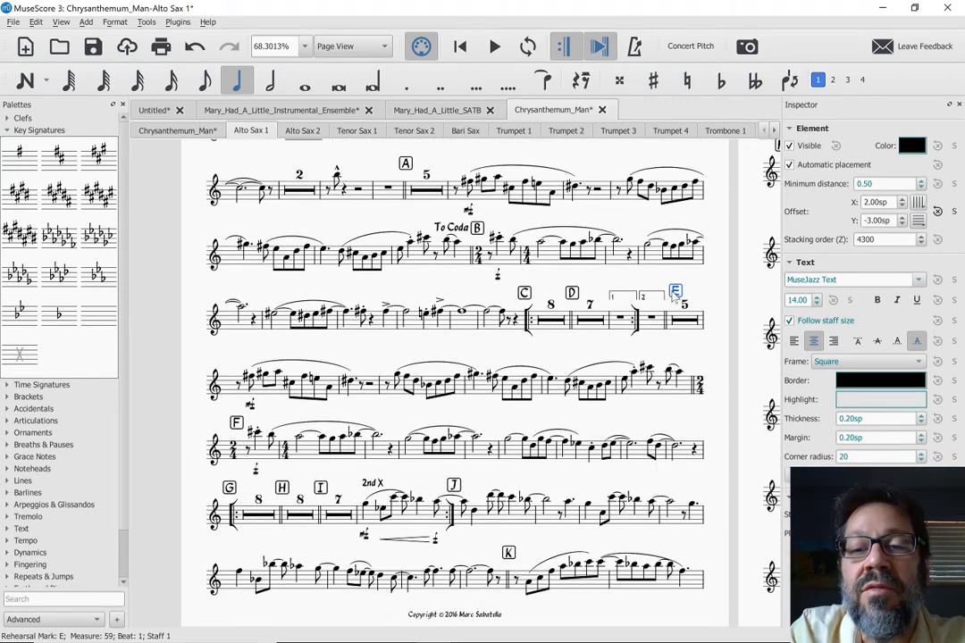
scroll(677, 298, "down", 1)
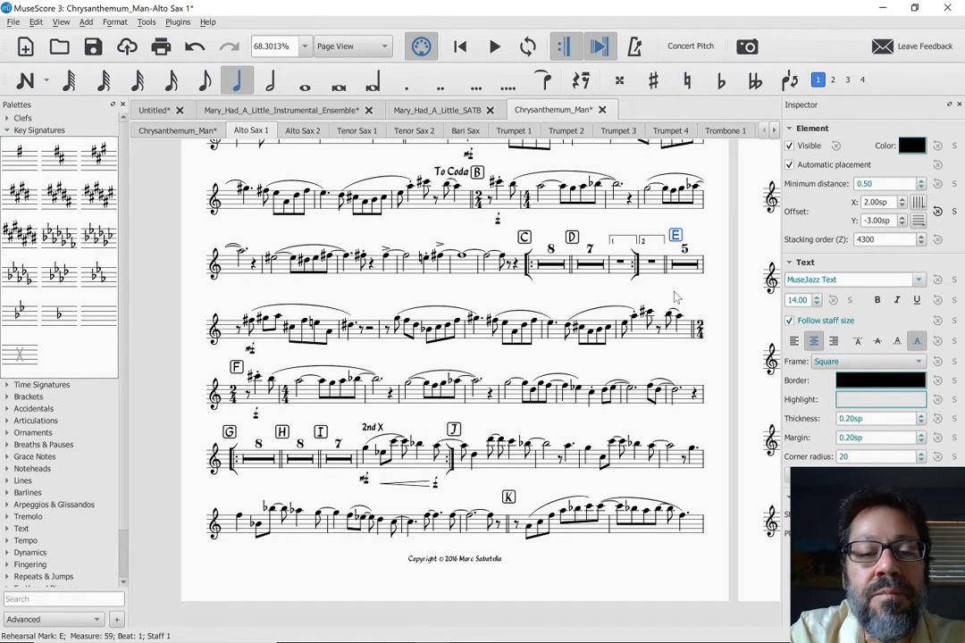
scroll(676, 299, "right", 10)
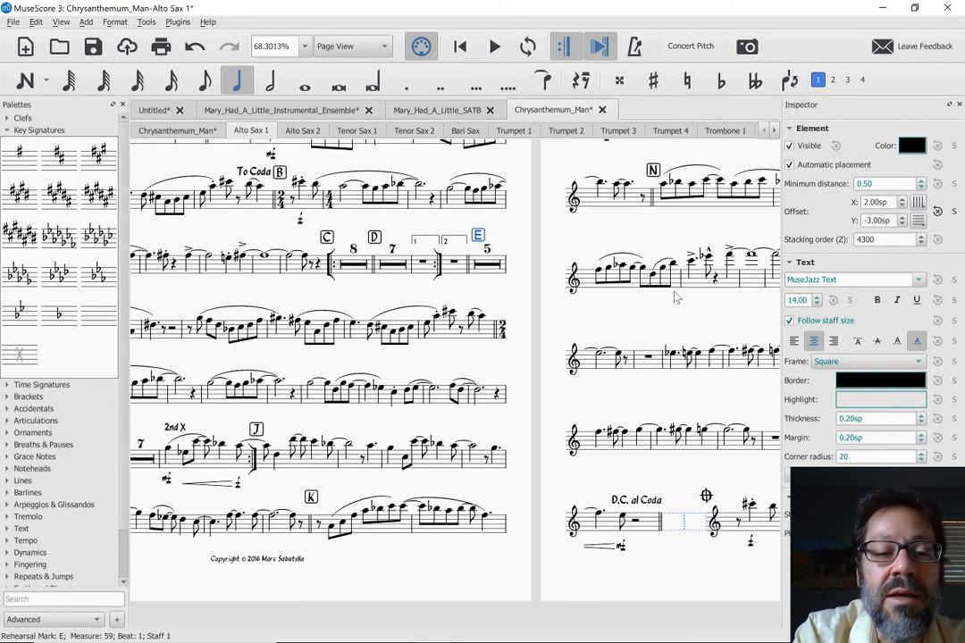
scroll(676, 298, "right", 6)
scroll(677, 298, "left", 3)
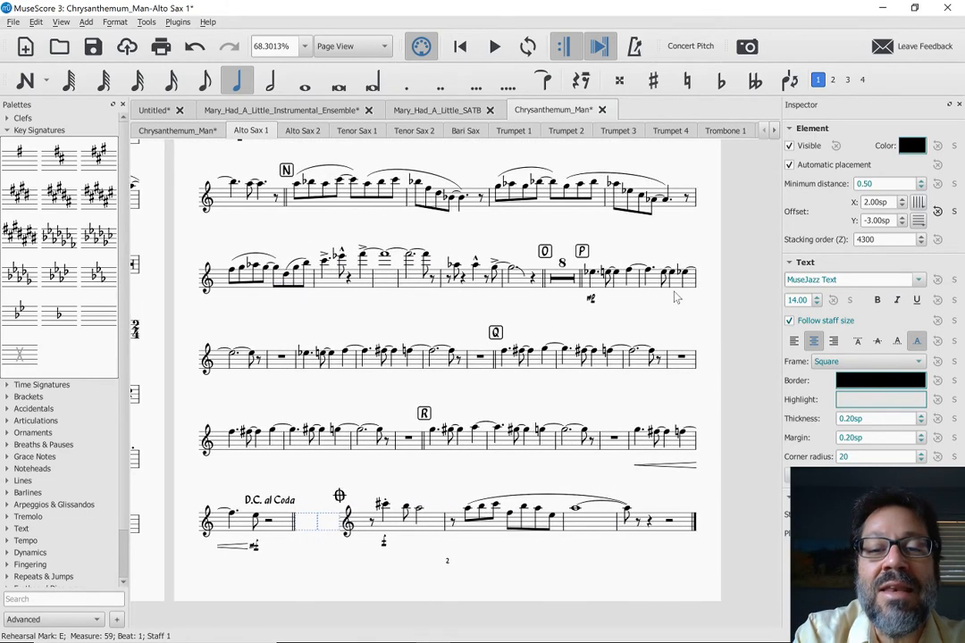
scroll(676, 298, "up", 4)
scroll(677, 299, "up", 2)
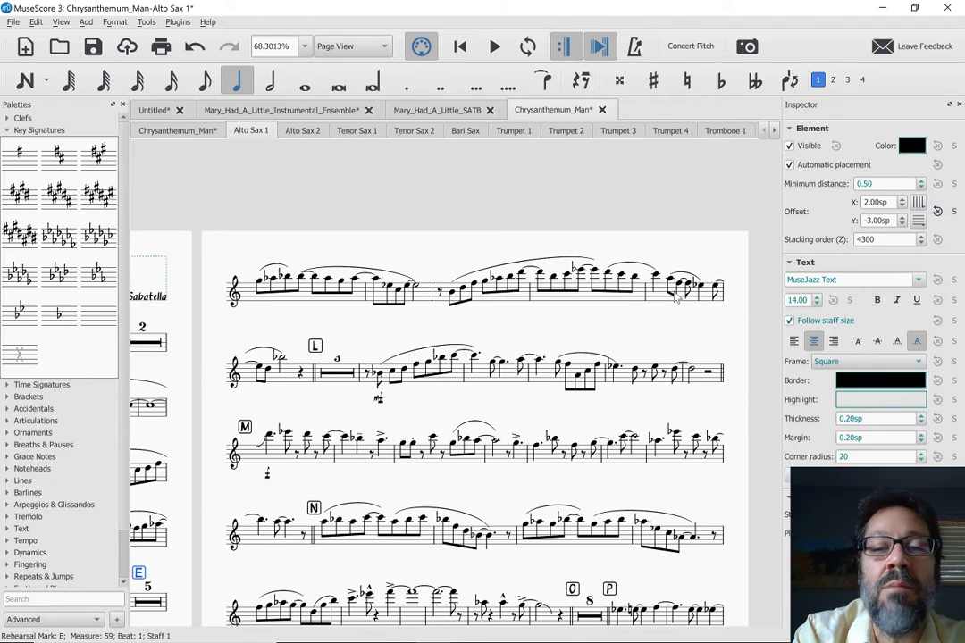
scroll(676, 300, "down", 2)
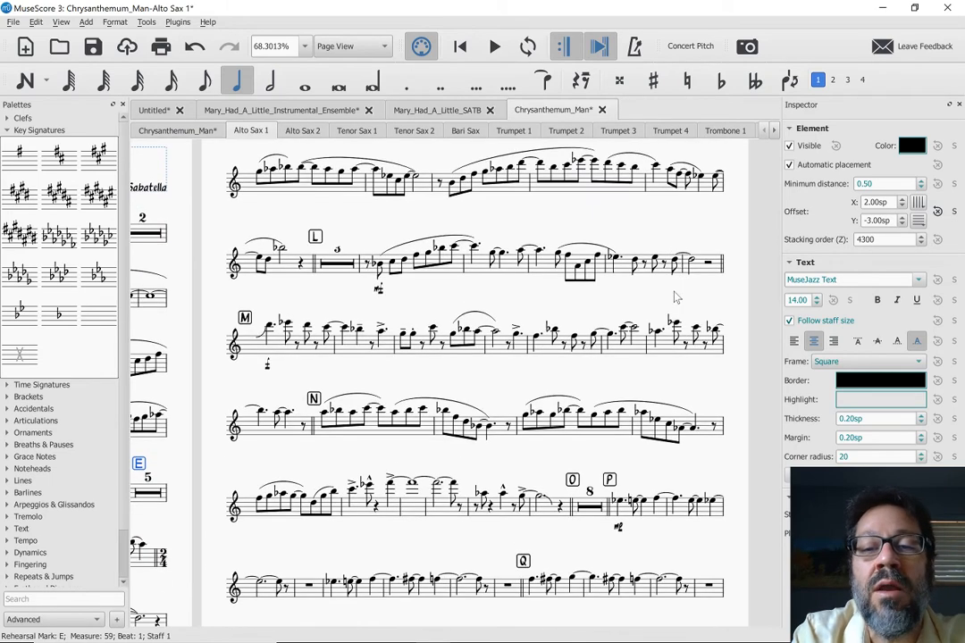
scroll(676, 299, "down", 1)
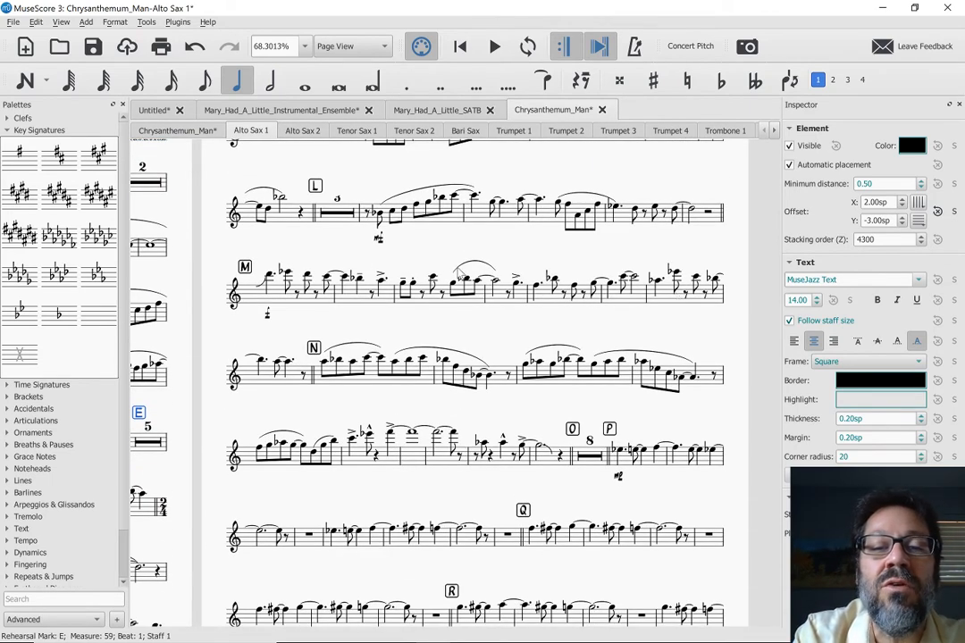
left_click(465, 270)
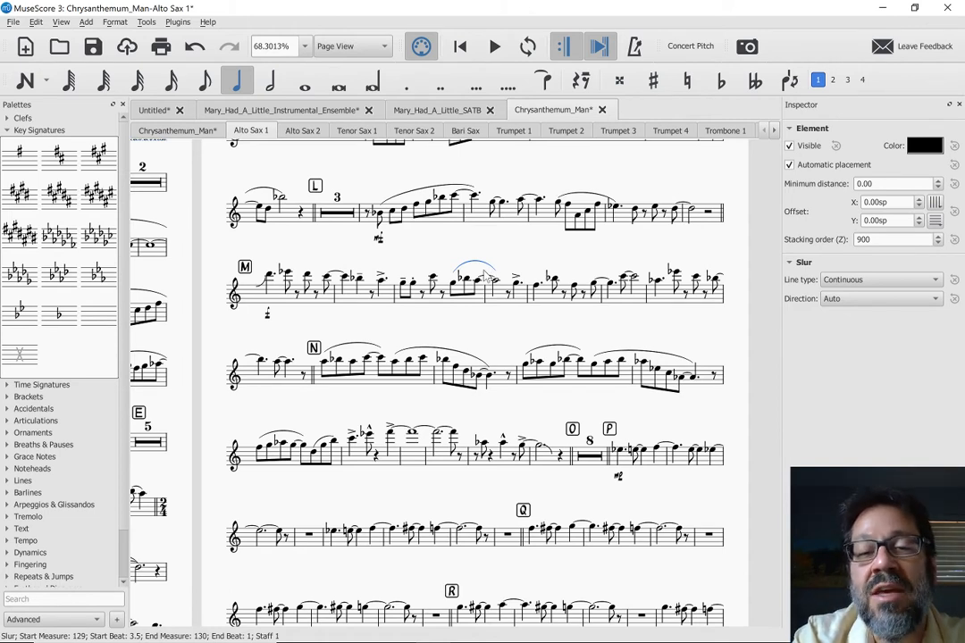
key("equal")
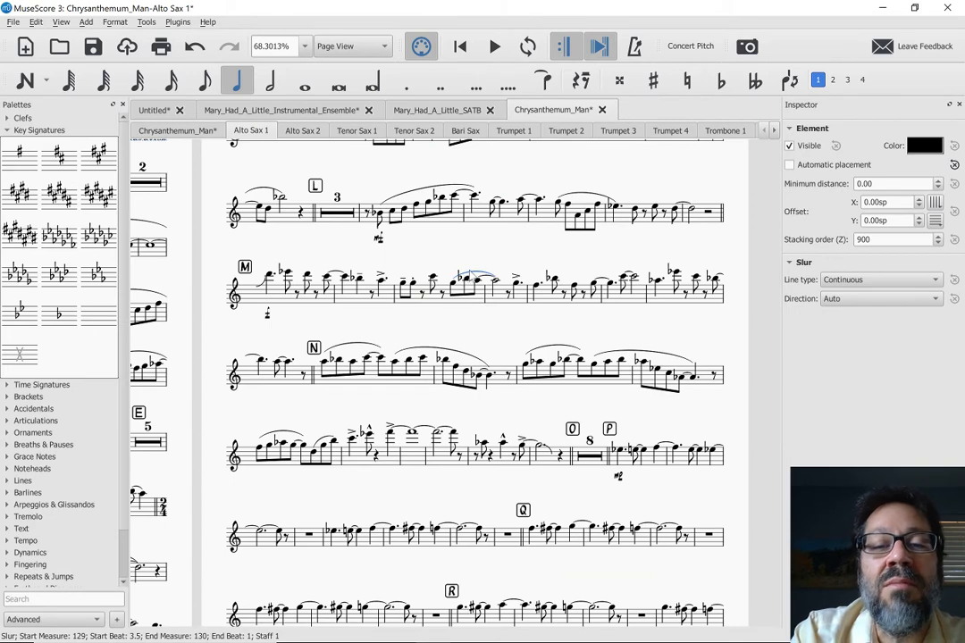
left_click(471, 275)
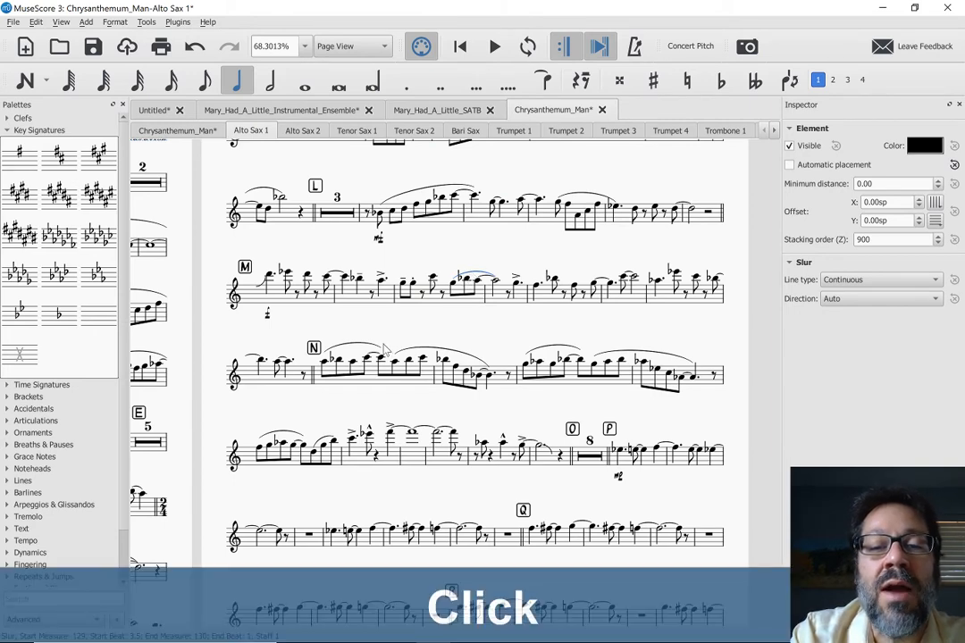
Turn off automatic placement for the short slurs in measures 137 and 135, in the system with rehearsal mark N.
scroll(384, 349, "down", 4)
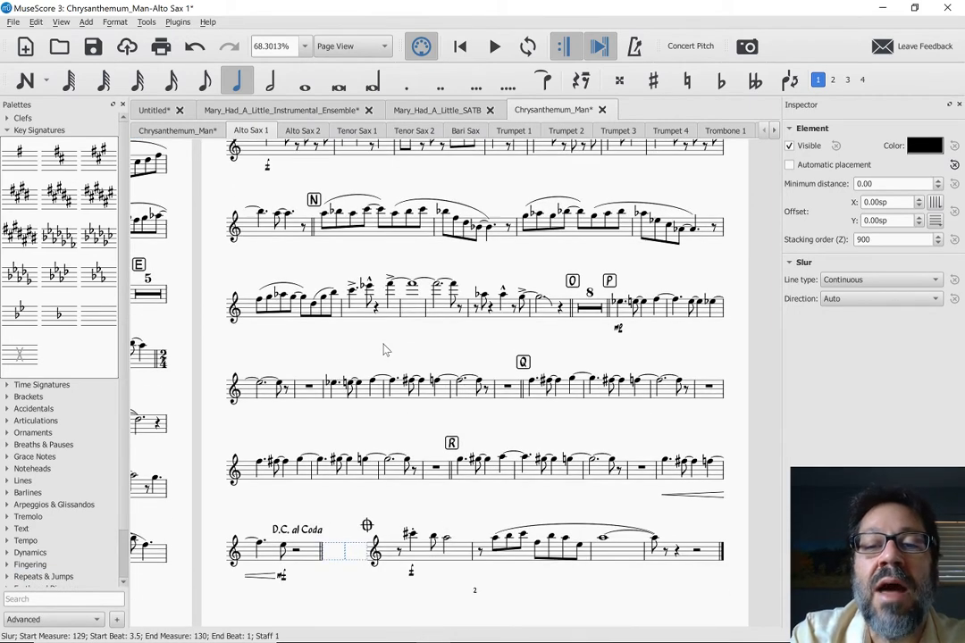
left_click(546, 201)
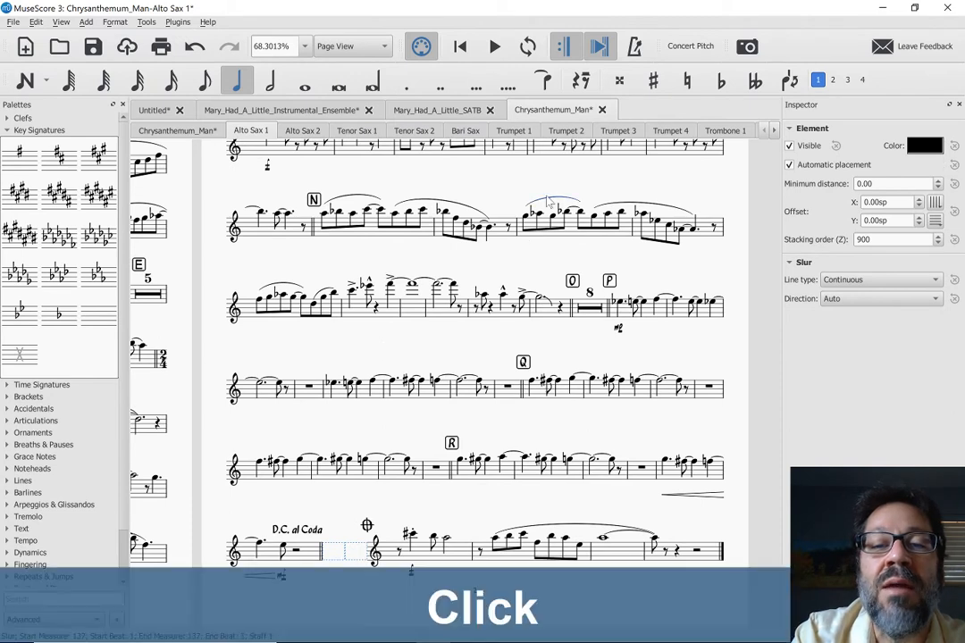
key("=")
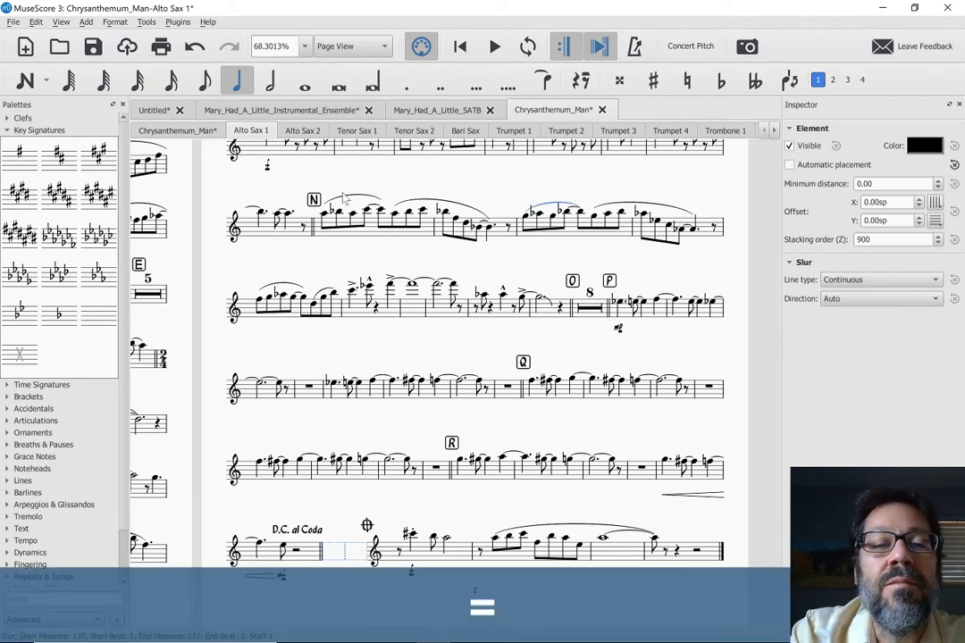
left_click(344, 198)
key("=")
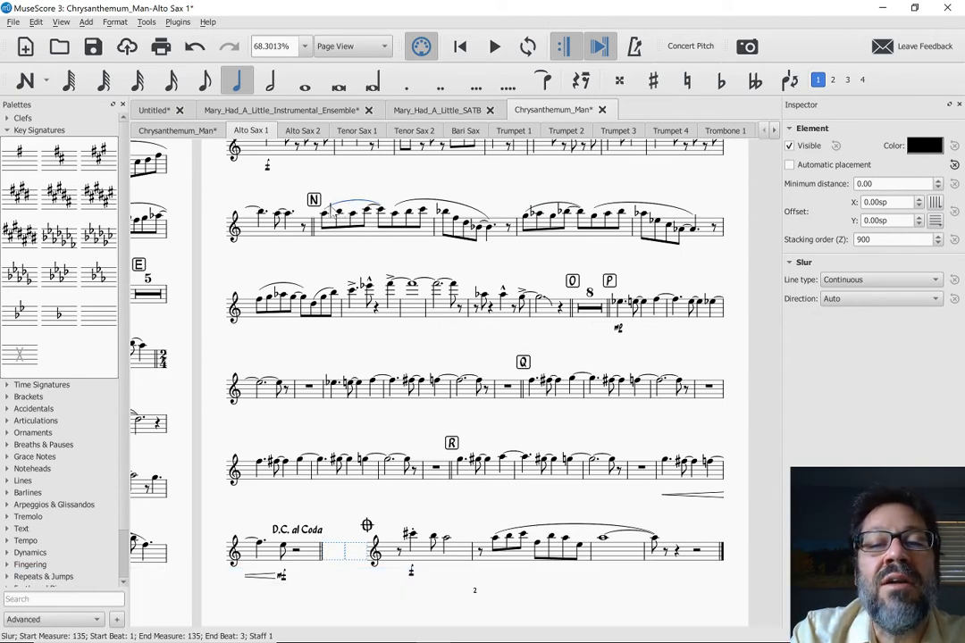
Review the layout of both pages of the Alto Sax 1 part, ending at the title on page 1.
scroll(420, 258, "down", 2)
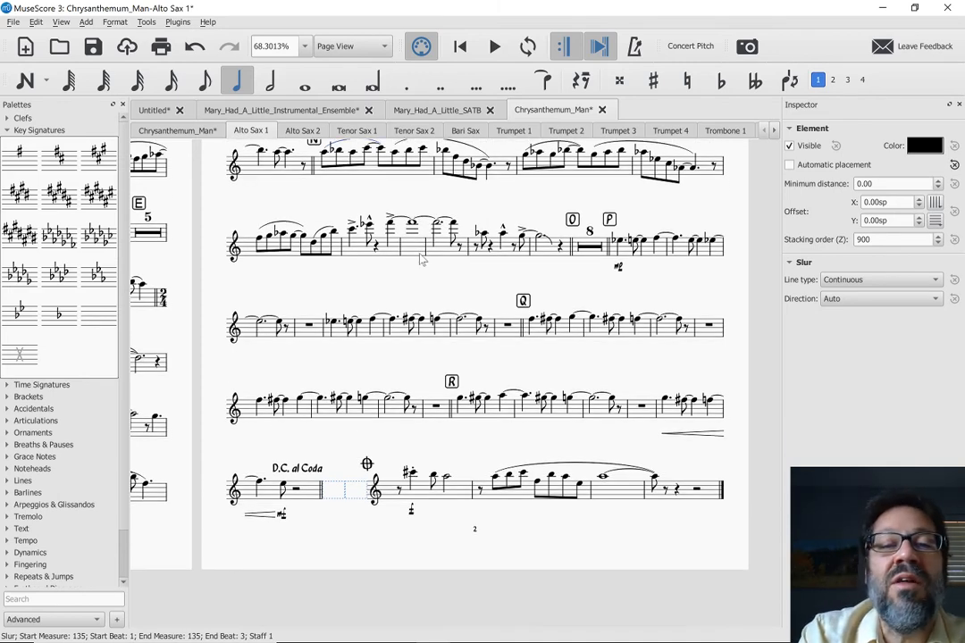
scroll(420, 258, "down", 1)
scroll(419, 268, "up", 2)
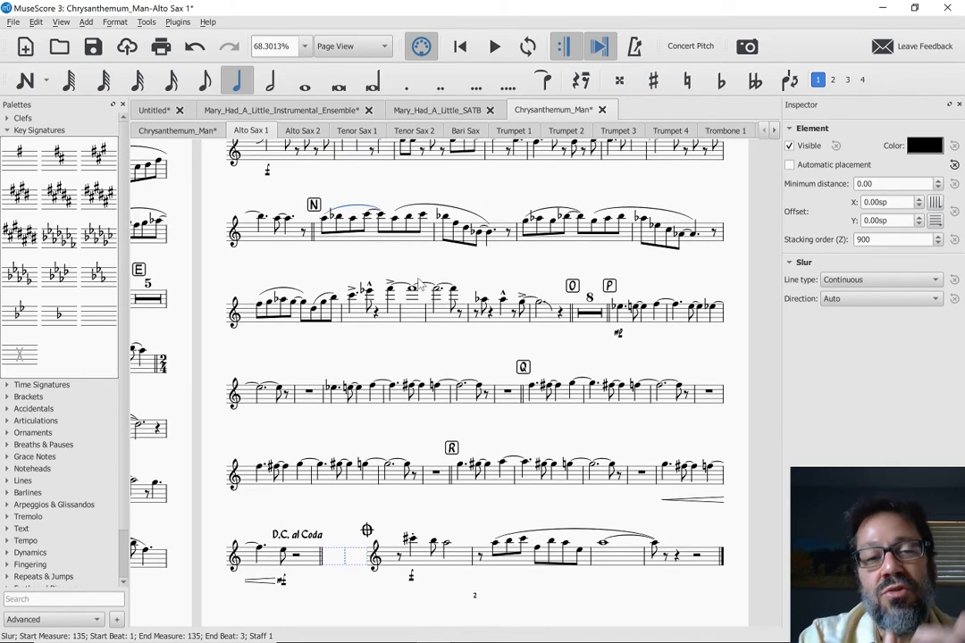
scroll(419, 284, "down", 1)
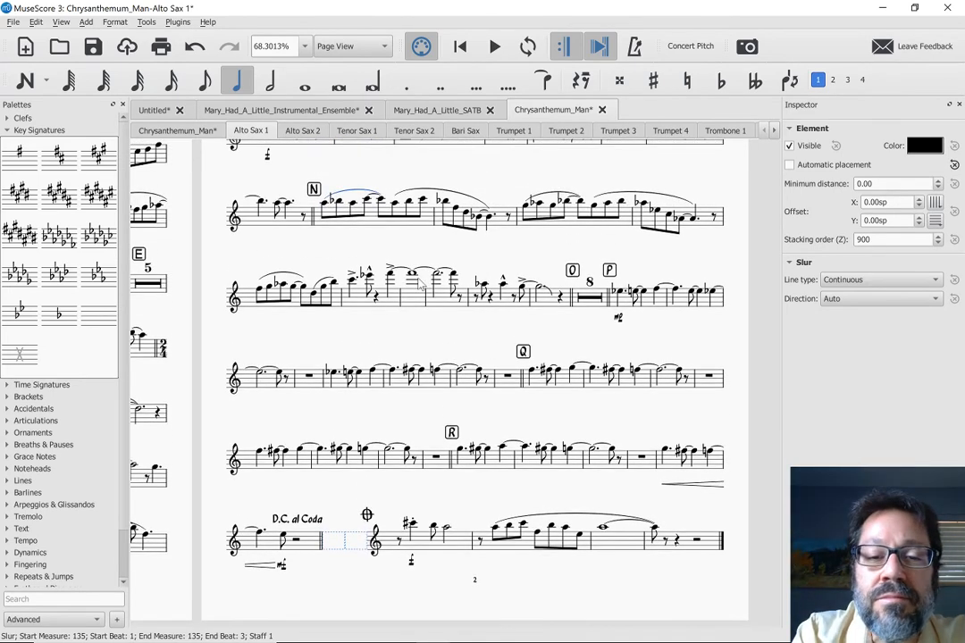
scroll(420, 285, "down", 2)
scroll(419, 282, "up", 4)
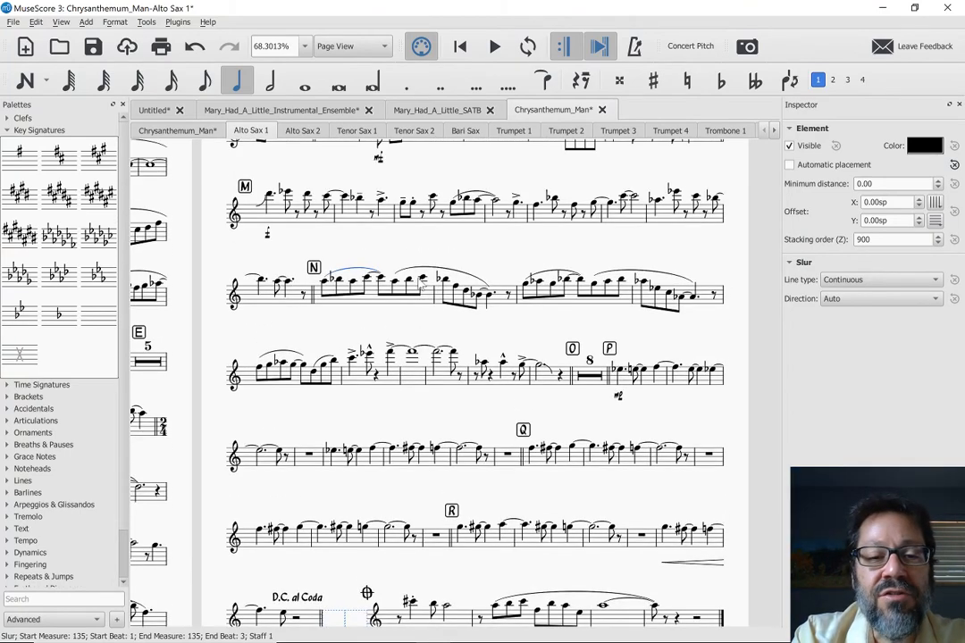
scroll(420, 282, "down", 5)
scroll(420, 282, "left", 11)
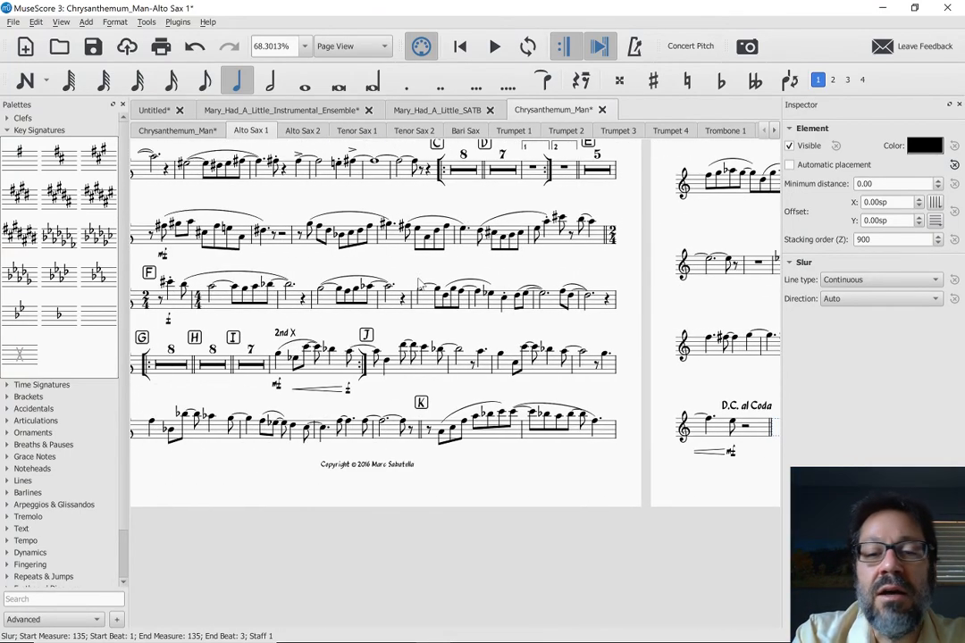
scroll(420, 283, "up", 3)
scroll(420, 284, "up", 3)
scroll(420, 284, "right", 2)
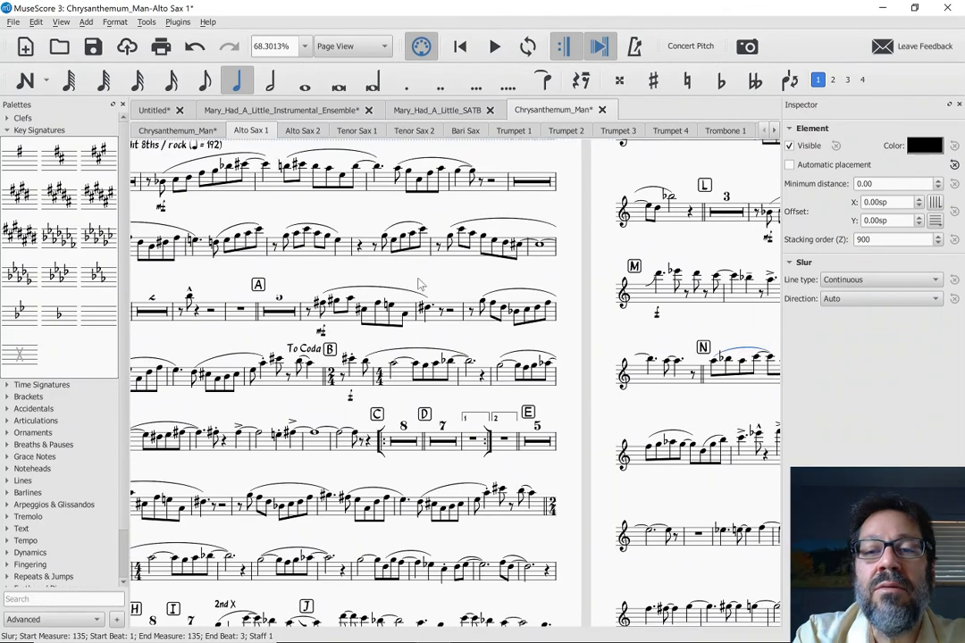
scroll(420, 284, "up", 3)
scroll(420, 284, "right", 3)
scroll(420, 284, "left", 5)
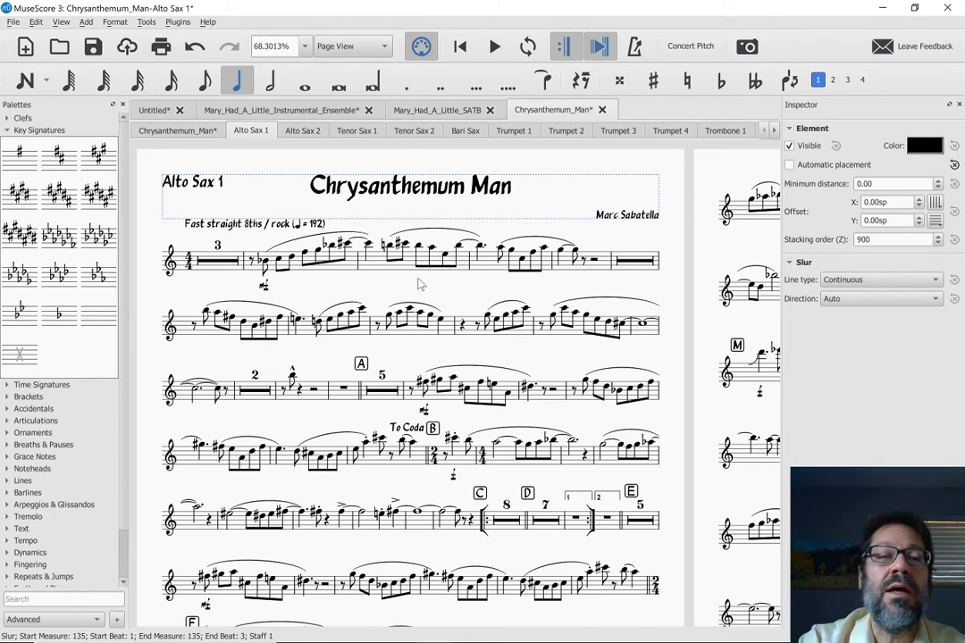
Open the Alto Sax 2 part and show its full page width to examine the layout.
left_click(302, 131)
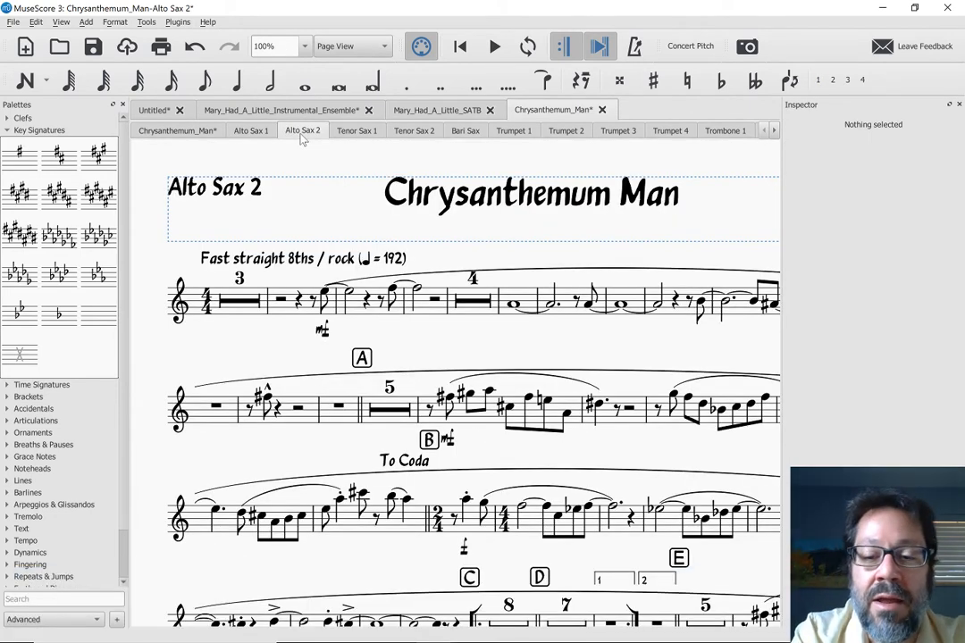
key("ctrl+minus")
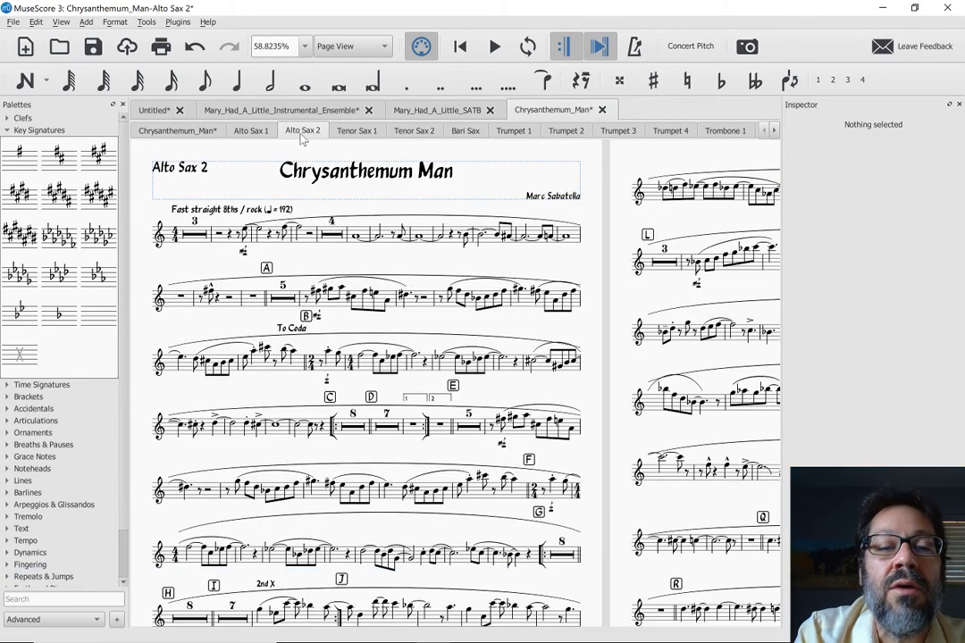
Delete the long slur running across all systems from measure 4 to measure 178 in the Alto Sax 2 part.
left_click(350, 216)
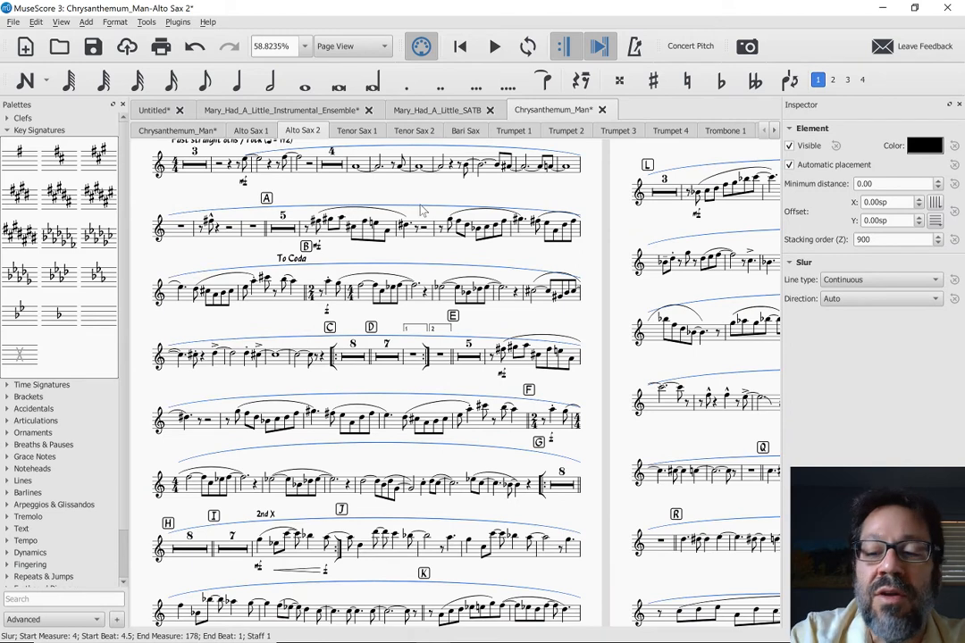
key("Delete")
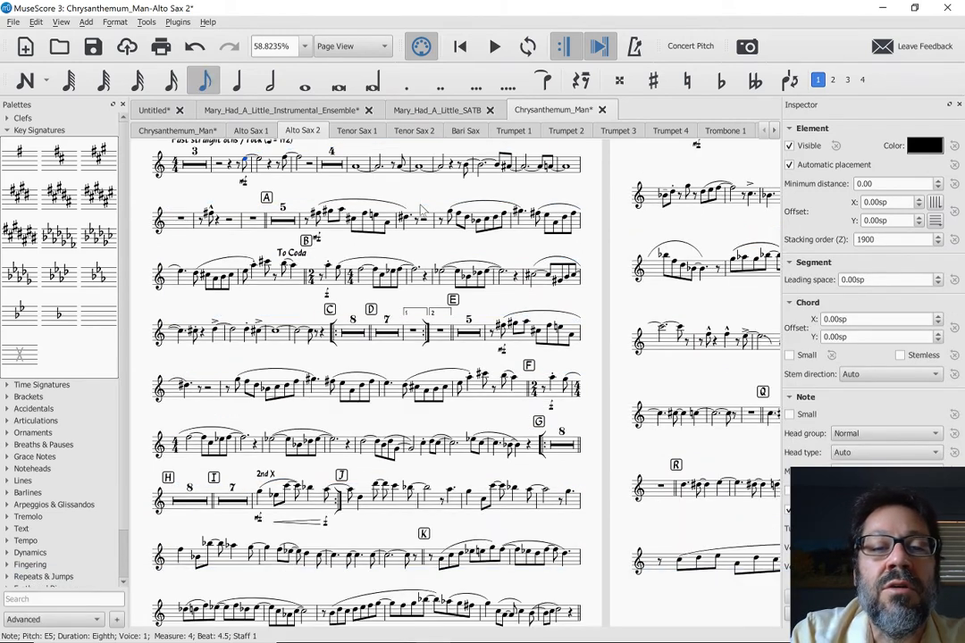
scroll(420, 209, "up", 2)
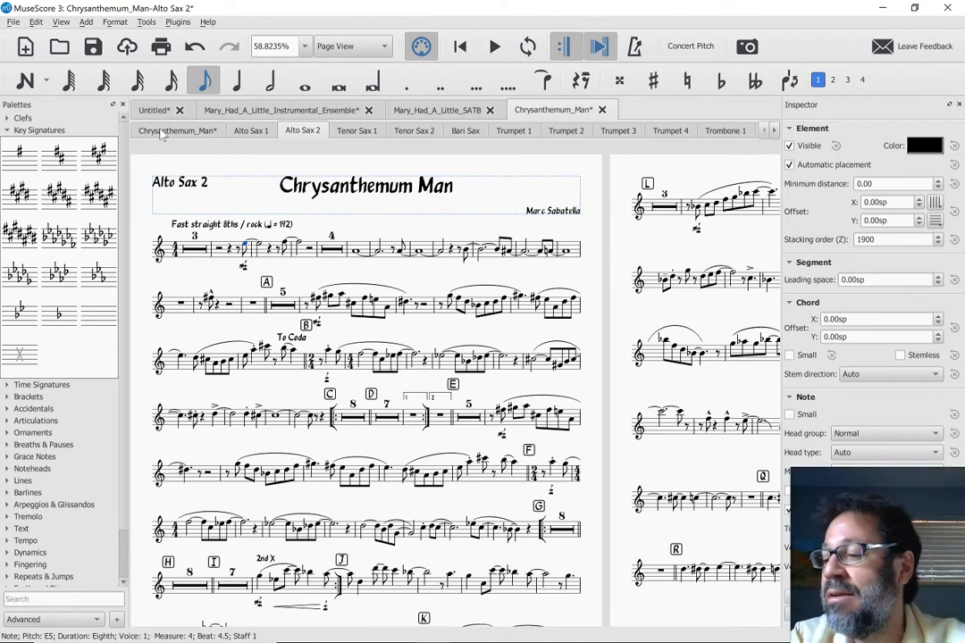
Look through the saxophone, trumpet and trombone parts to compare their layouts, ending at the Trombone 4 part.
scroll(161, 135, "down", 3)
scroll(161, 134, "down", 3)
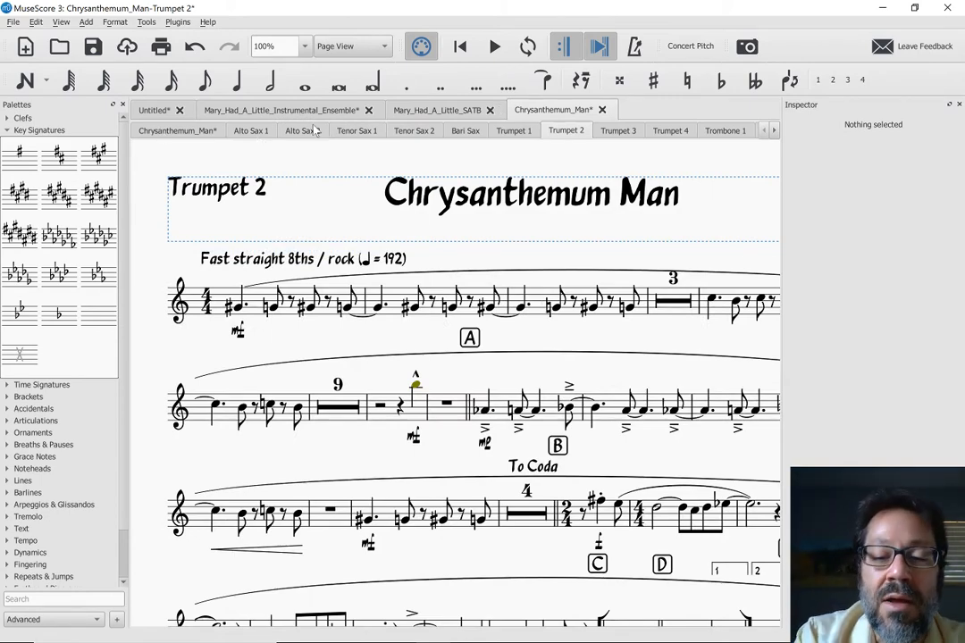
key("ctrl+minus")
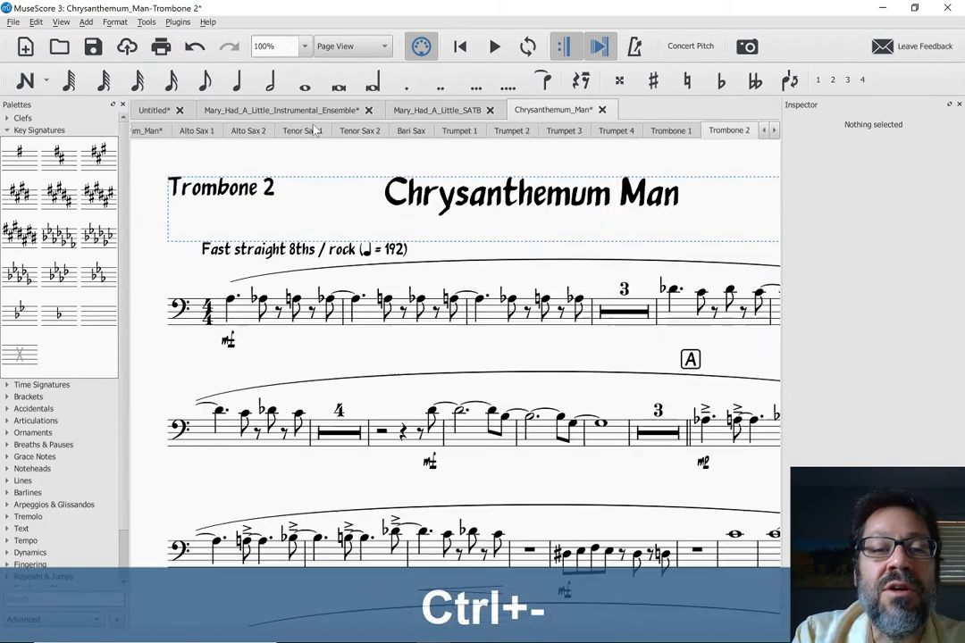
left_click(302, 131)
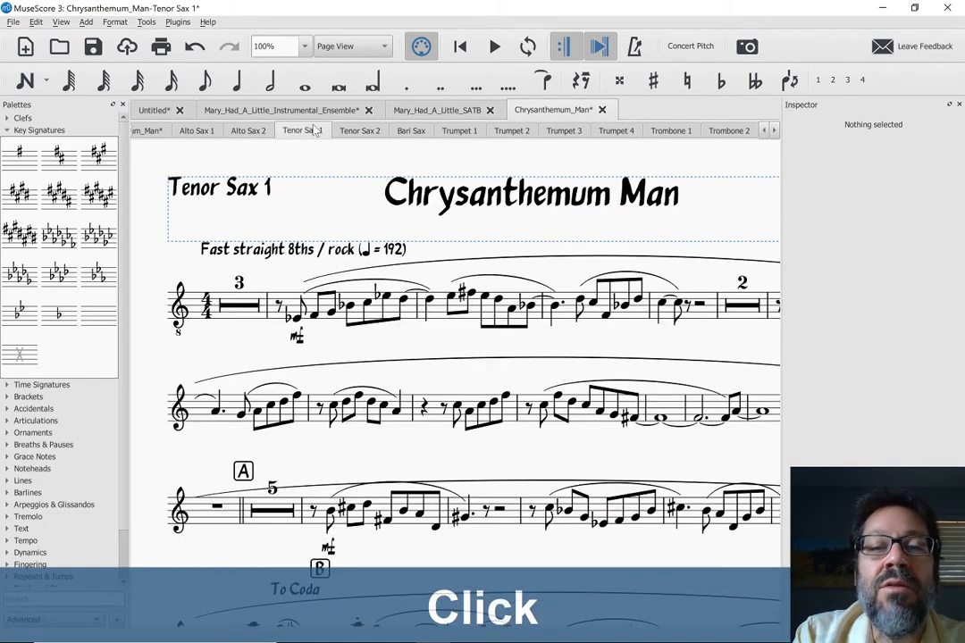
left_click(460, 131)
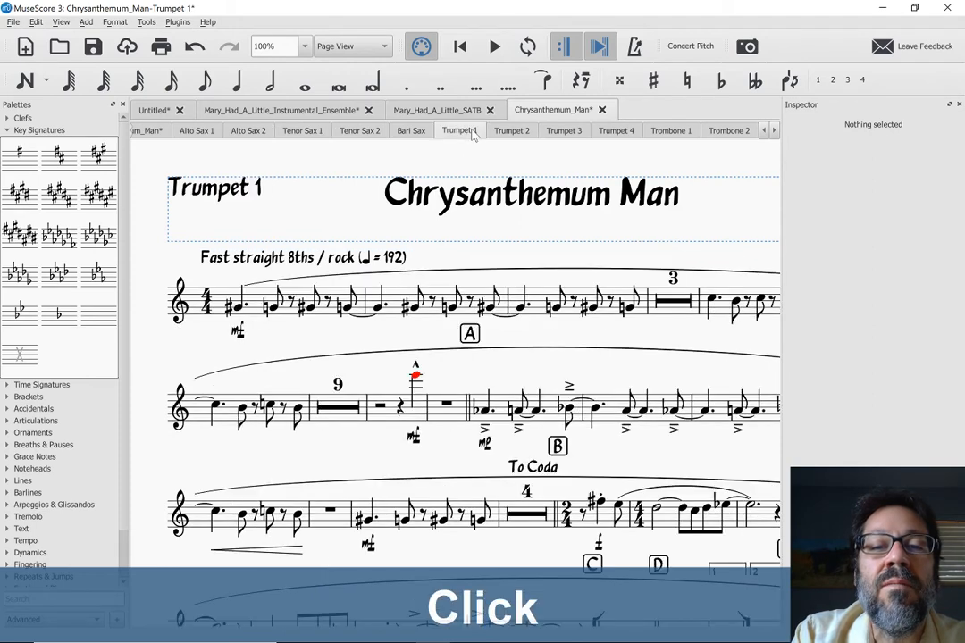
scroll(466, 179, "right", 5)
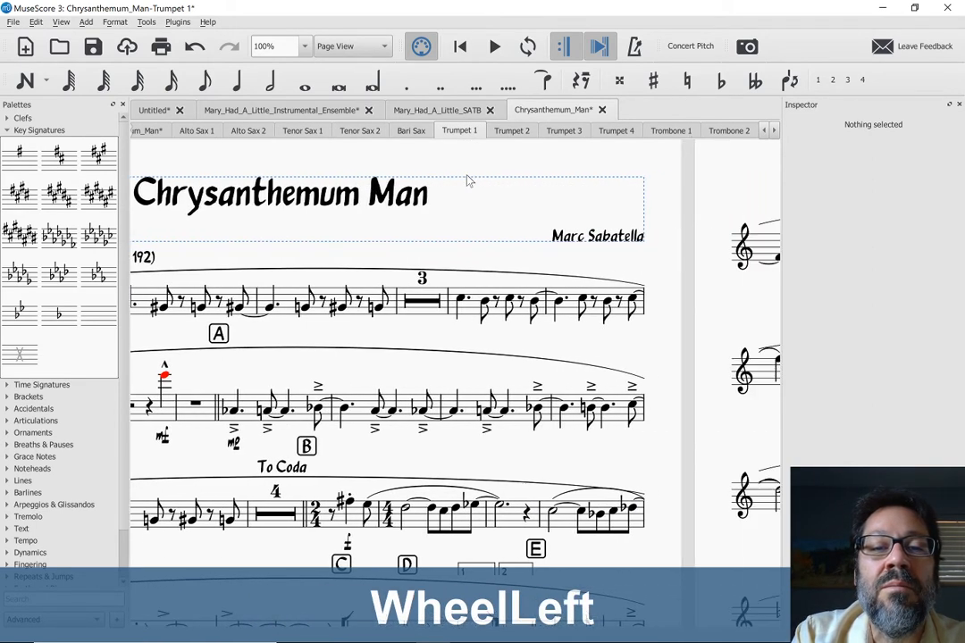
scroll(467, 181, "right", 1)
scroll(467, 180, "up", 2)
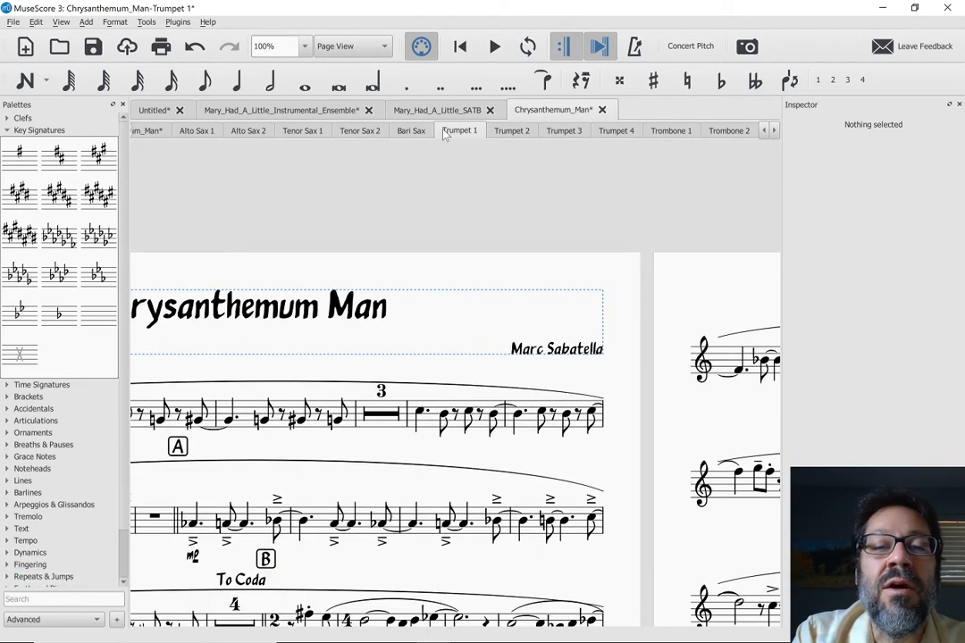
scroll(444, 133, "down", 11)
scroll(444, 133, "up", 4)
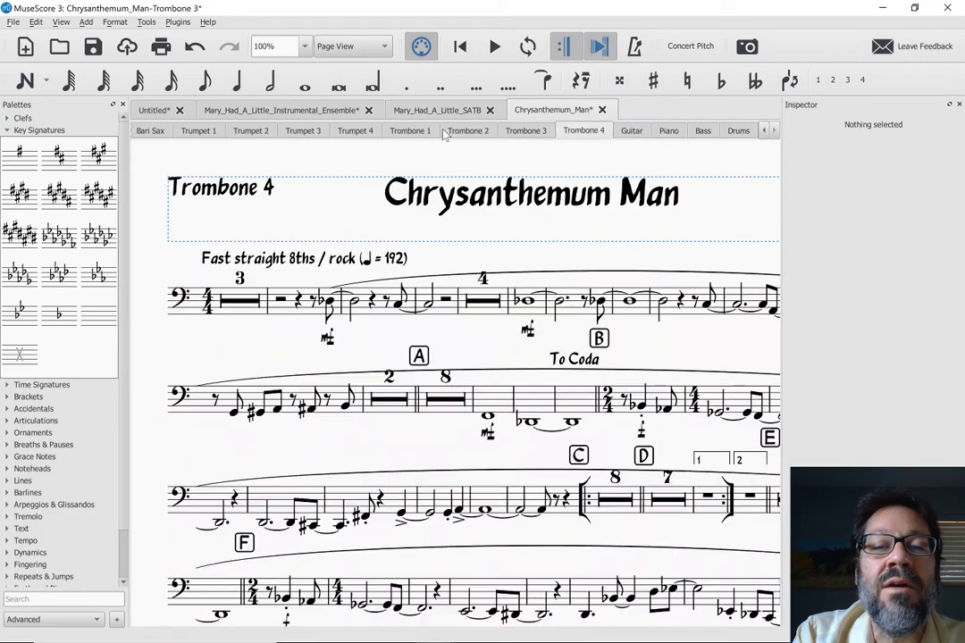
scroll(444, 132, "up", 10)
scroll(444, 132, "down", 4)
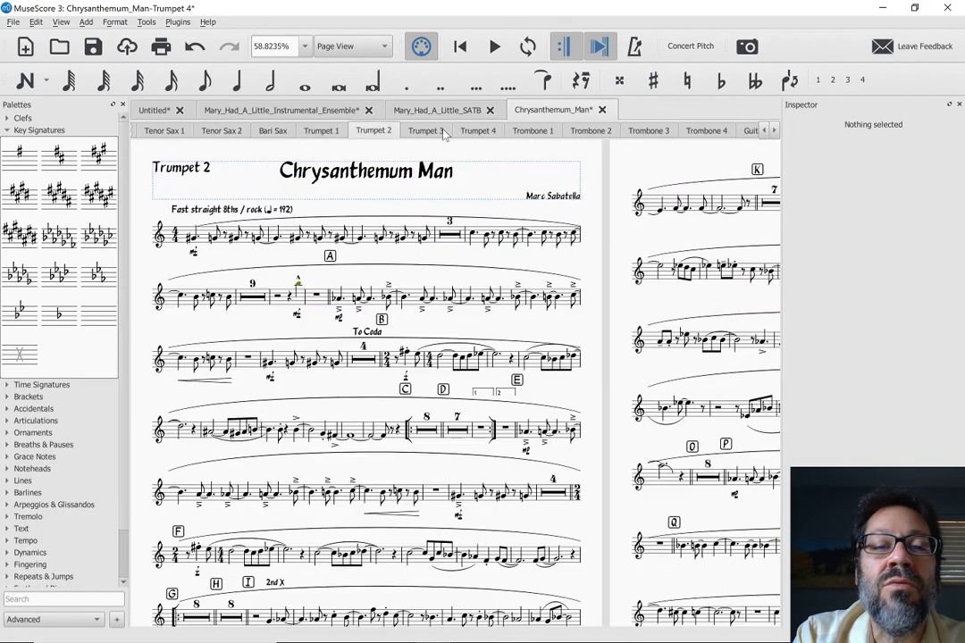
scroll(444, 132, "down", 6)
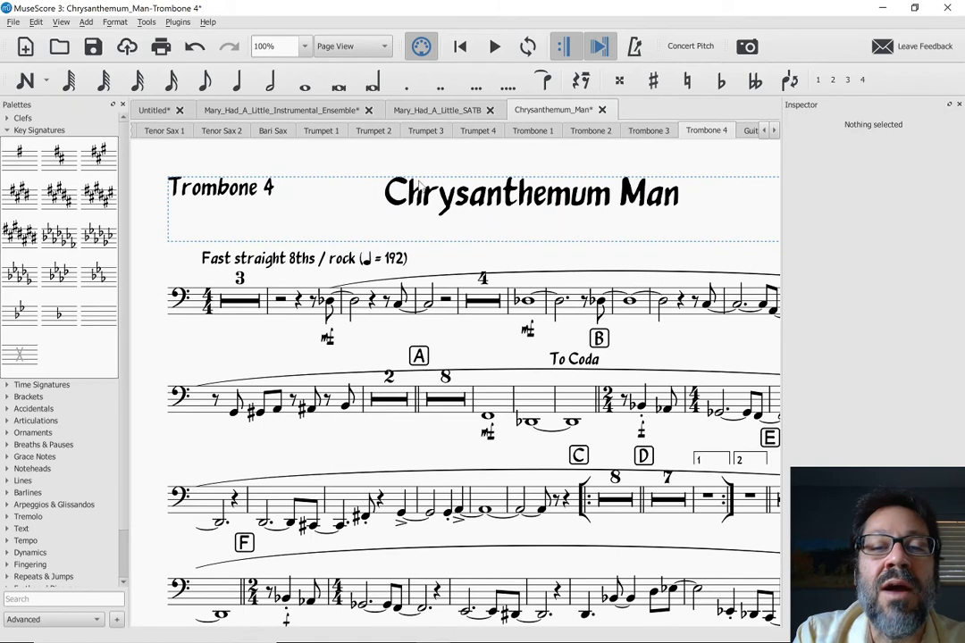
Delete the long slur running across all systems of the Trombone 4 part, starting in measure 4.
left_click(403, 332)
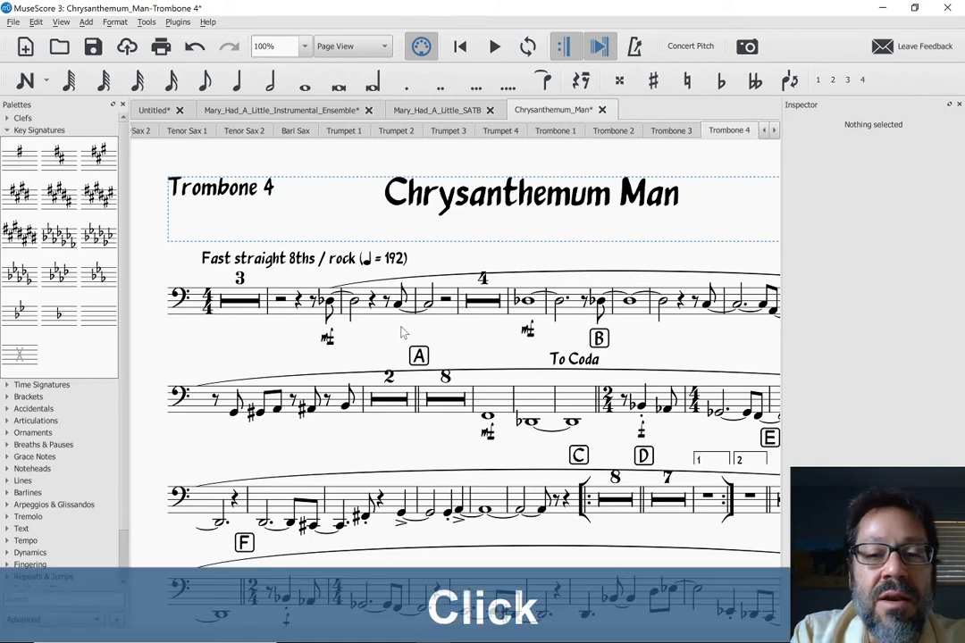
scroll(402, 332, "right", 3)
key("ctrl+minus")
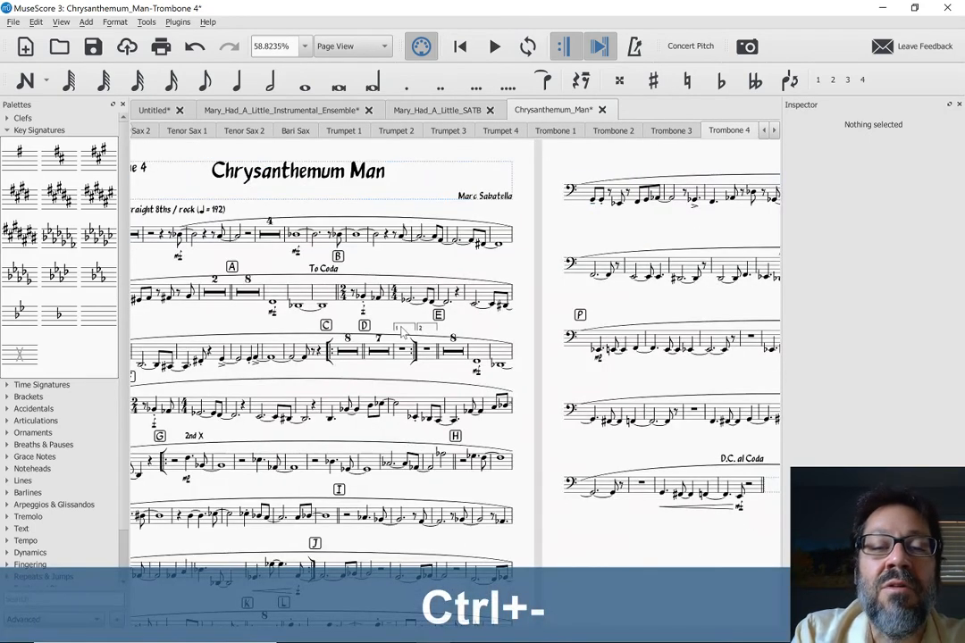
scroll(401, 330, "left", 2)
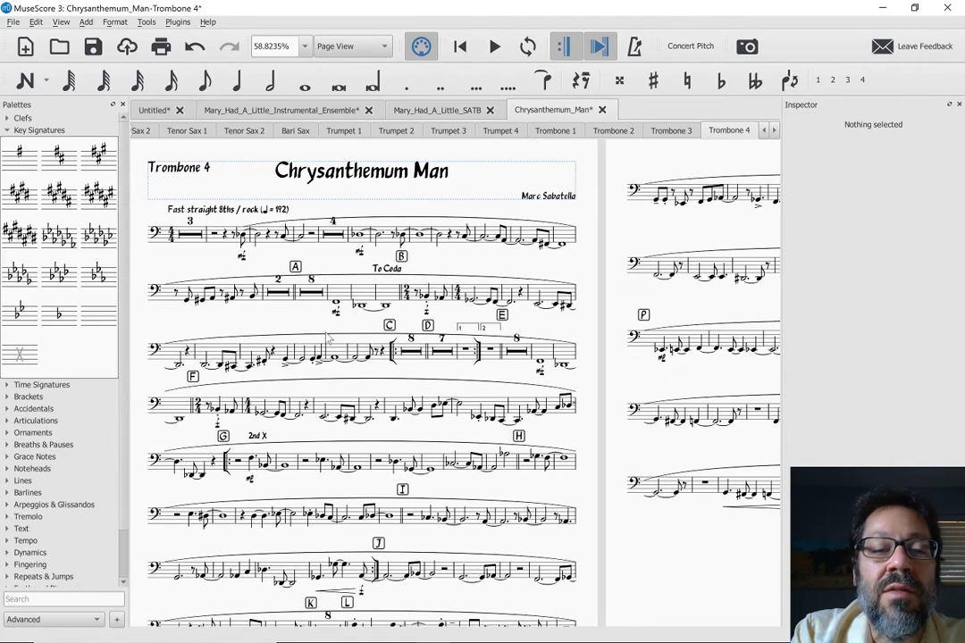
left_click(326, 336)
key("Delete")
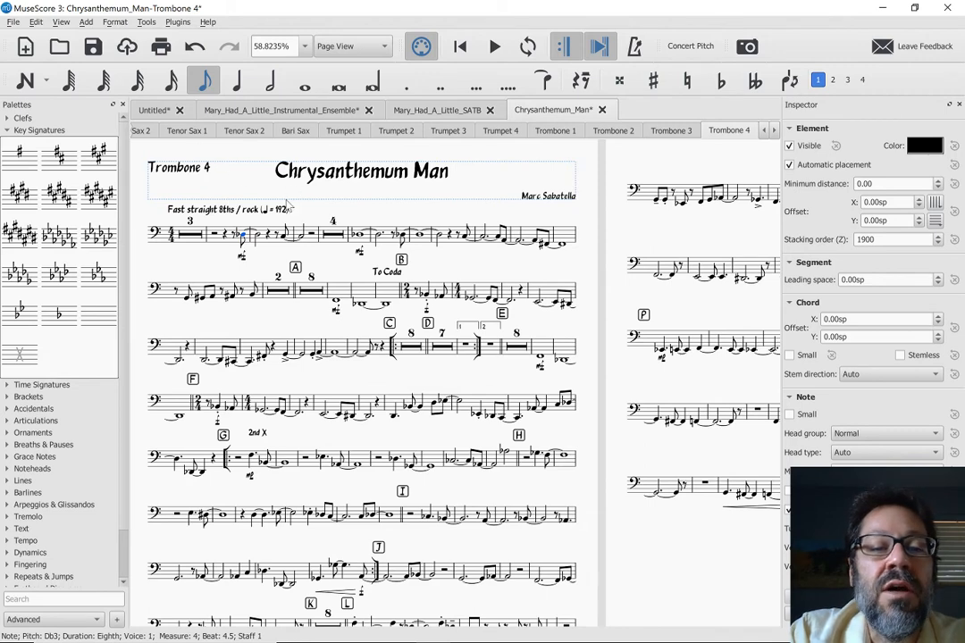
Set the measure spacing of the Trombone 4 part to 1.400 in its style settings.
scroll(286, 203, "down", 3)
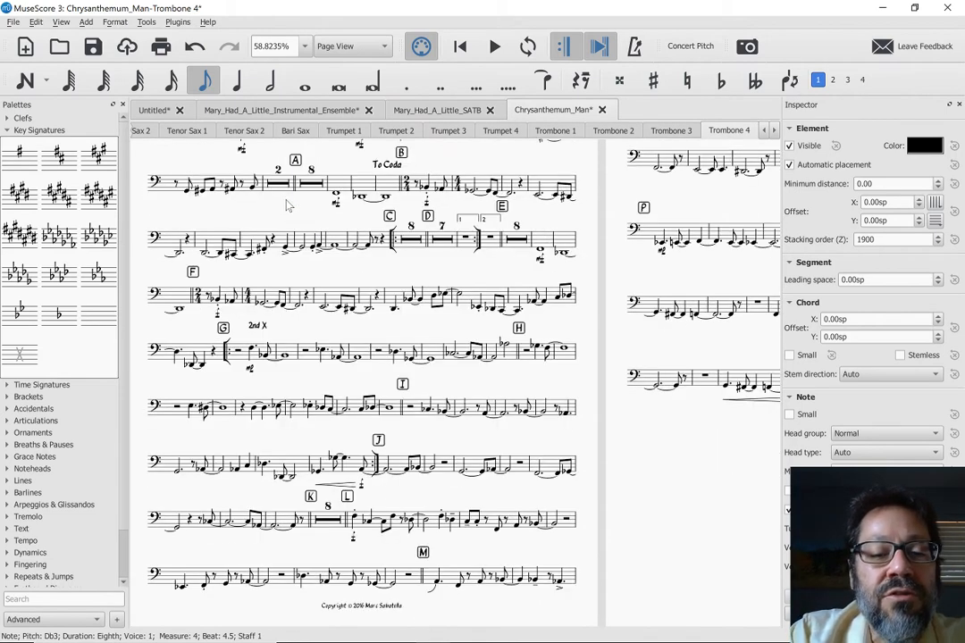
scroll(286, 203, "up", 1)
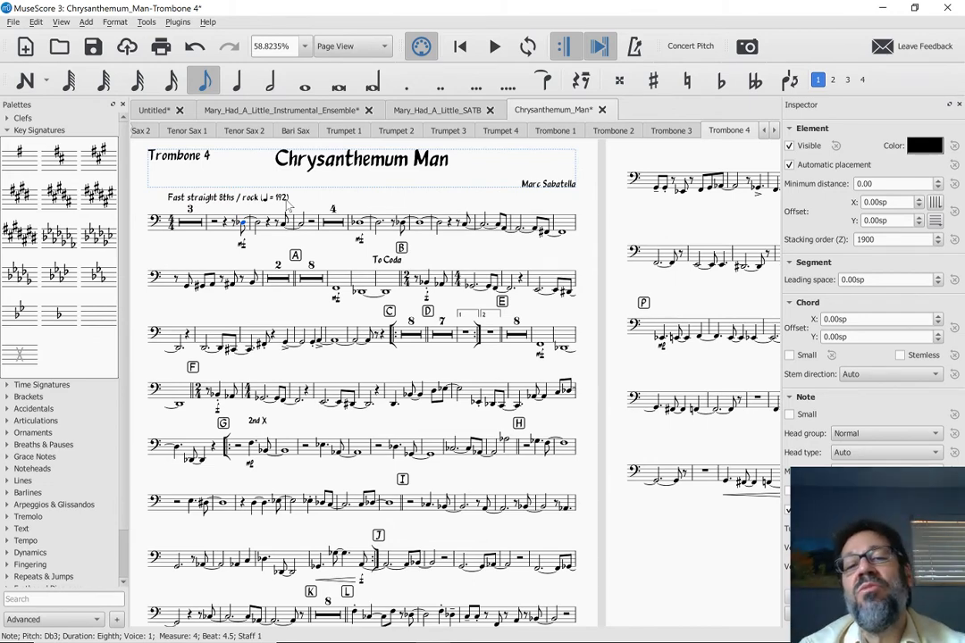
left_click(109, 22)
left_click(128, 38)
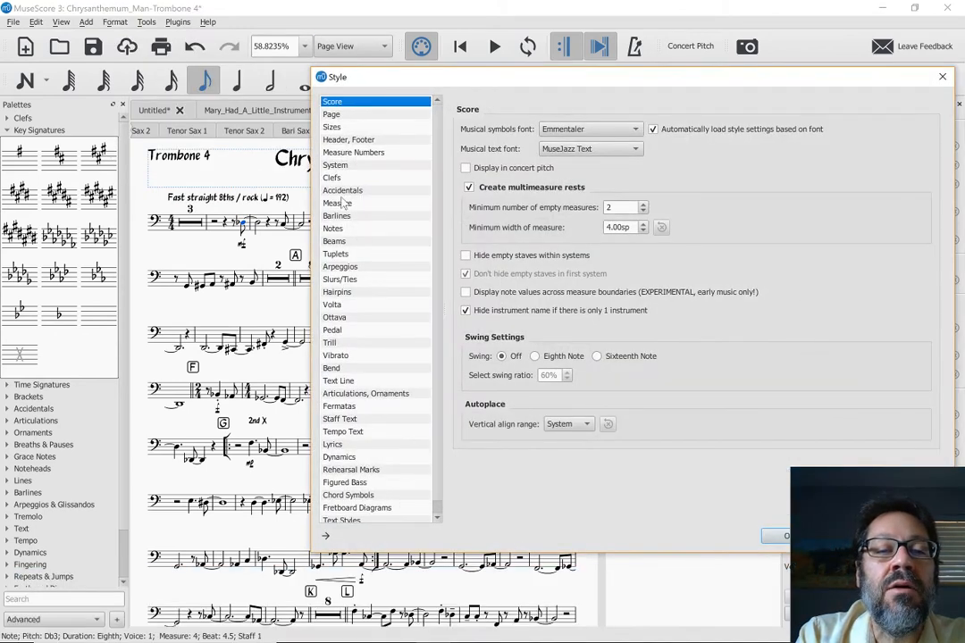
left_click(345, 204)
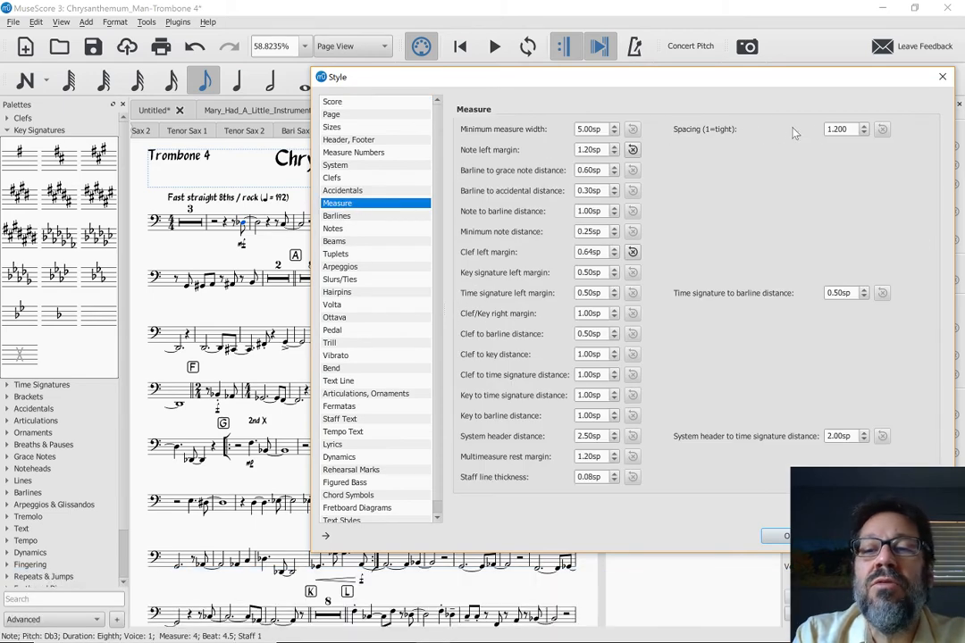
left_click(842, 130)
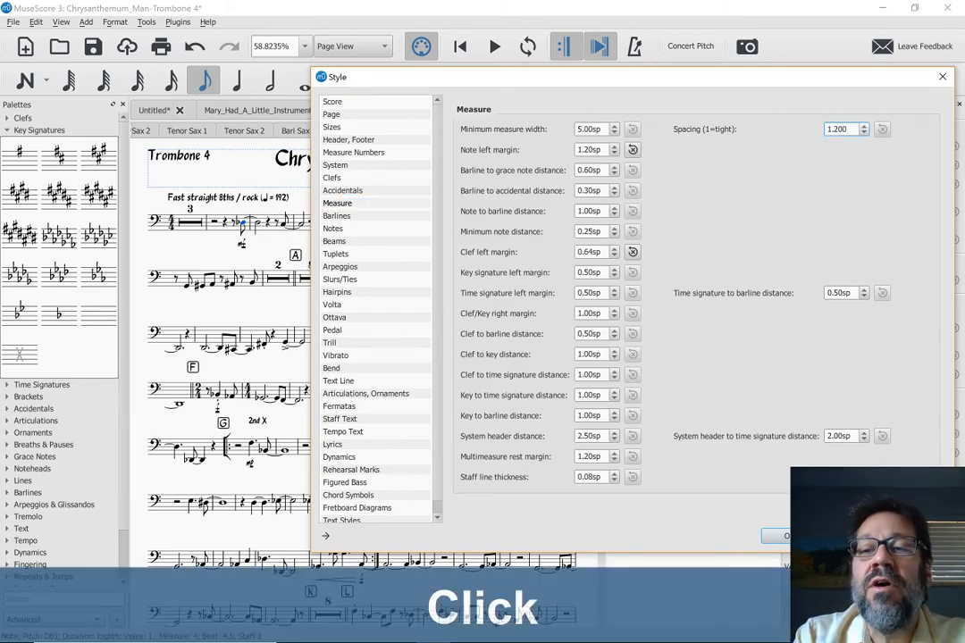
key("Up")
key("Up")
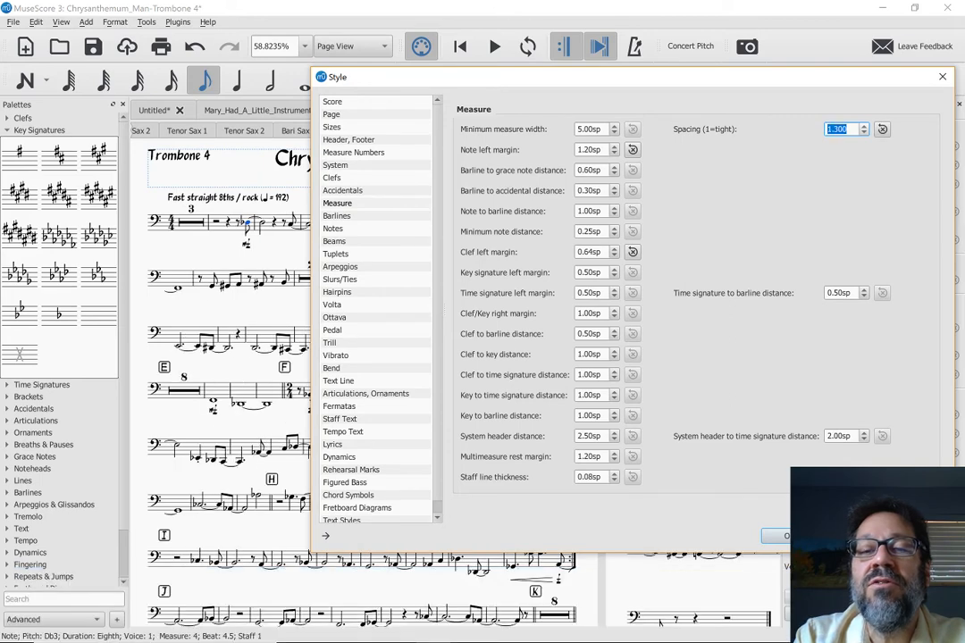
key("Up")
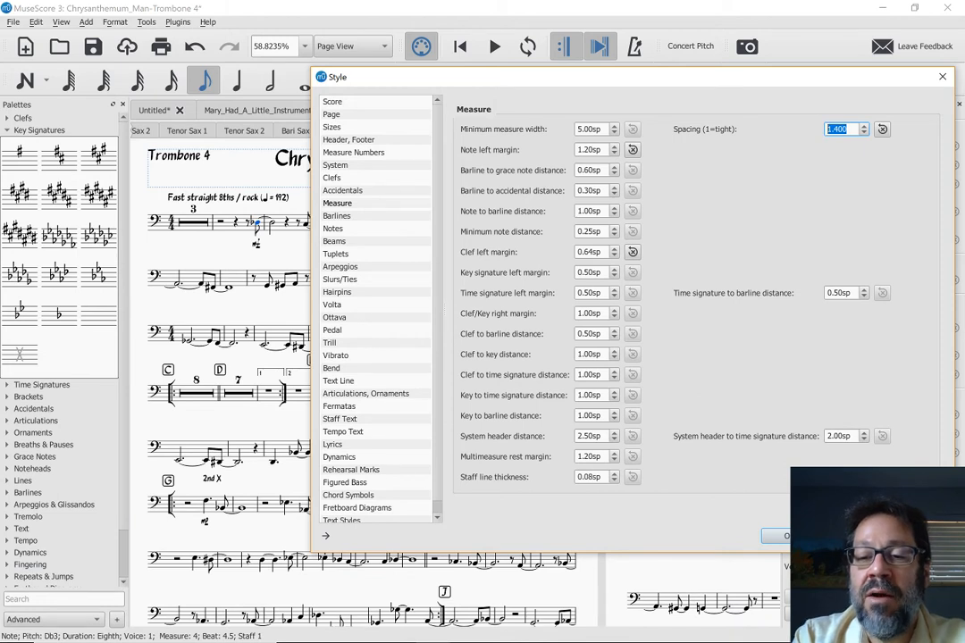
left_click(903, 536)
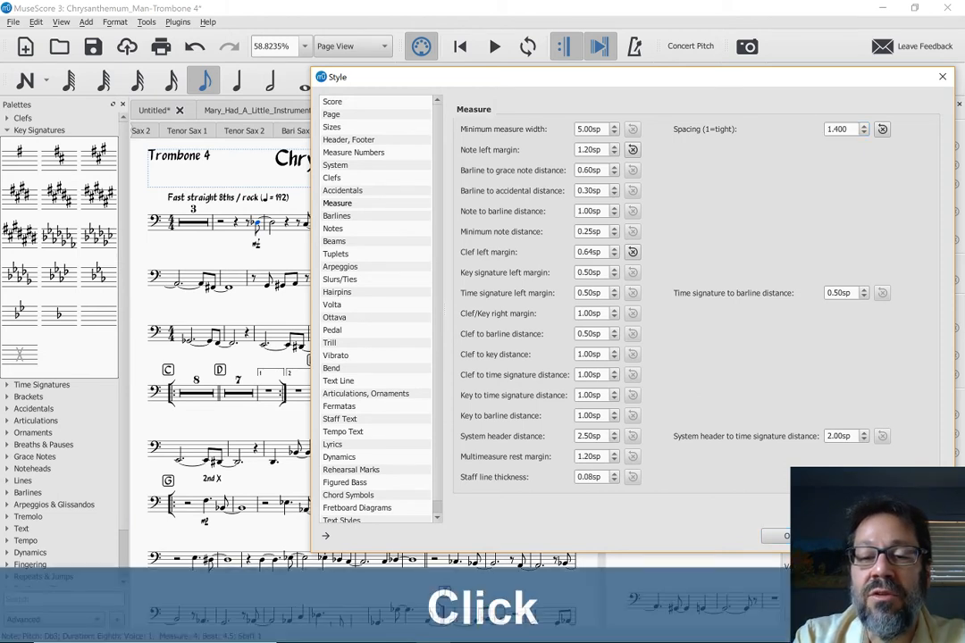
left_click(903, 536)
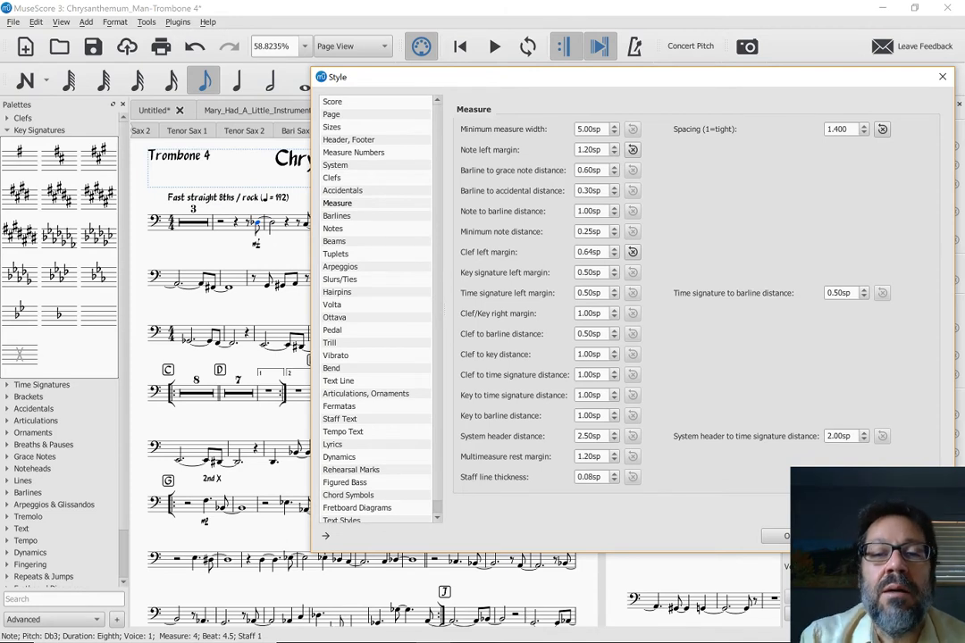
left_click(788, 535)
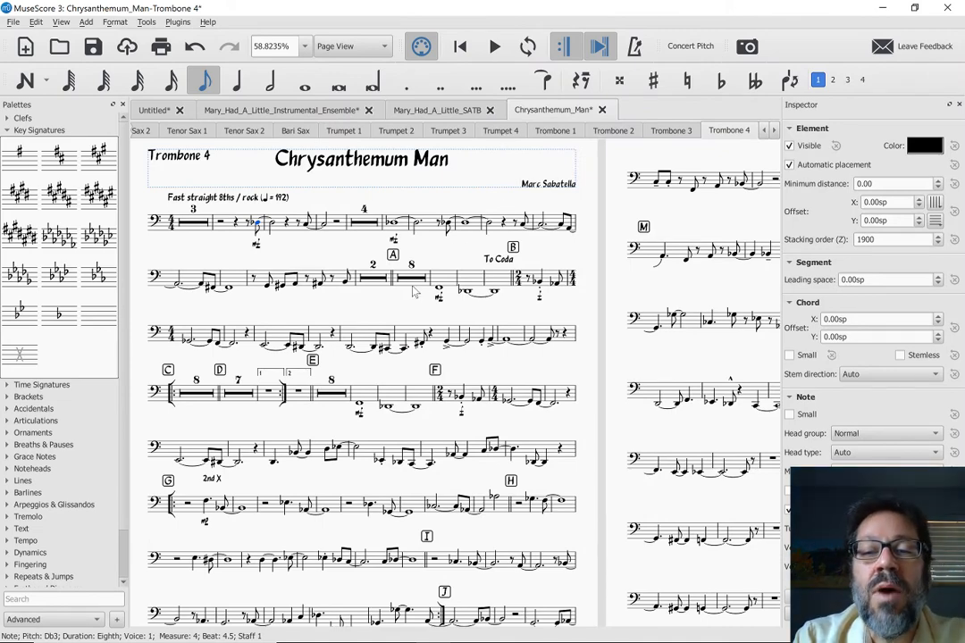
Review both pages of the Trombone 4 part with the wider note spacing, ending at the title on page 1.
scroll(414, 291, "down", 10)
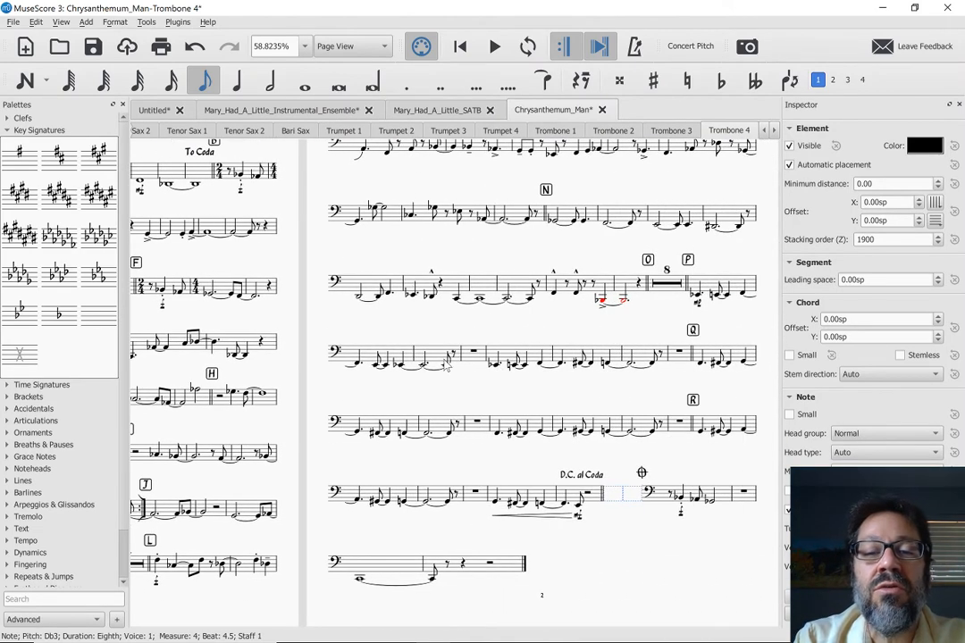
scroll(601, 377, "up", 5)
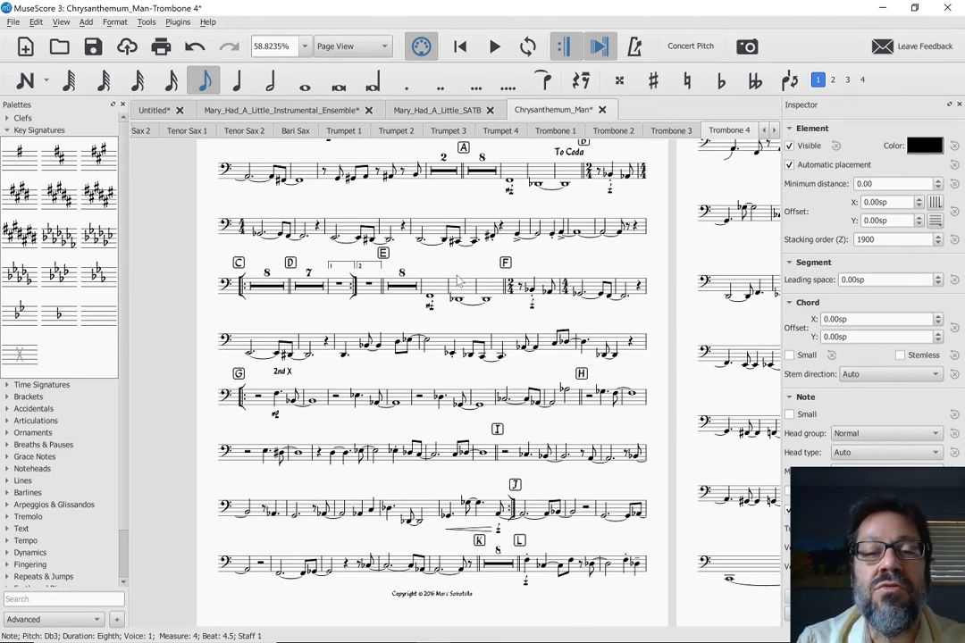
scroll(449, 276, "up", 3)
scroll(450, 278, "down", 1)
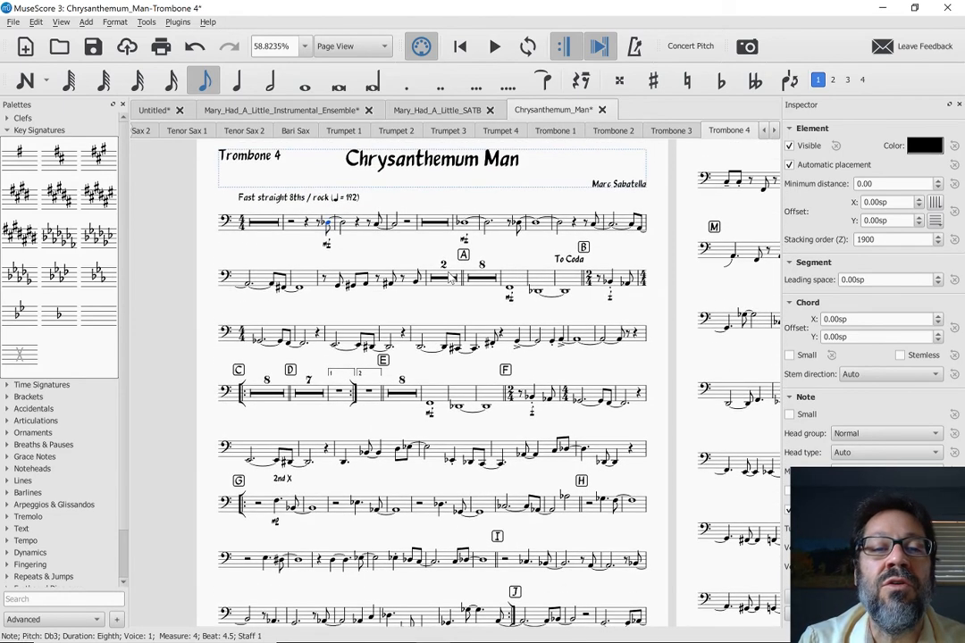
Return to the Alto Sax 1 part, clear the selection, and examine how the music is distributed over pages 2 and 3.
left_click(765, 130)
left_click(765, 131)
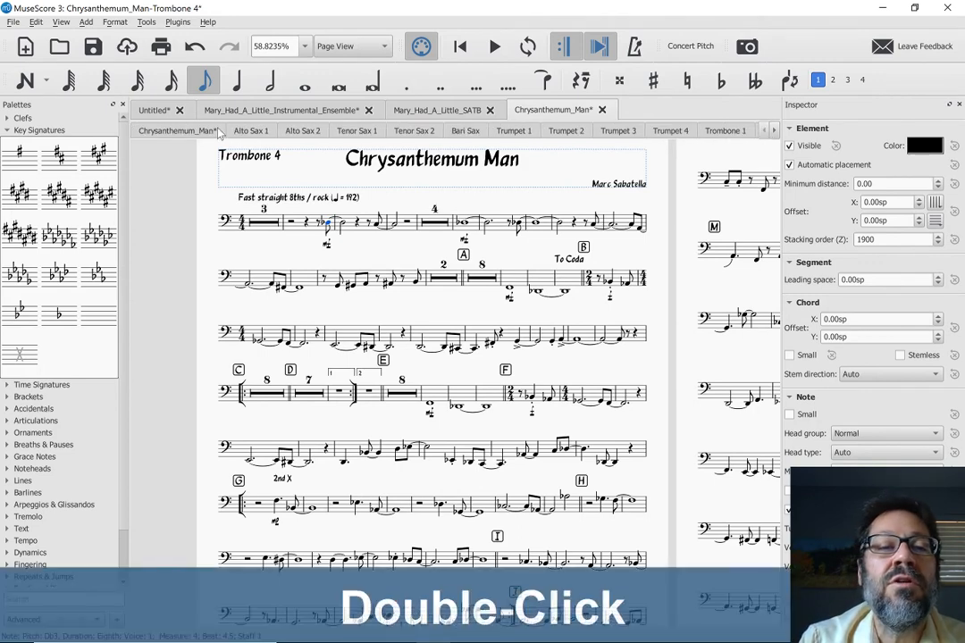
left_click(250, 130)
key("ctrl+minus")
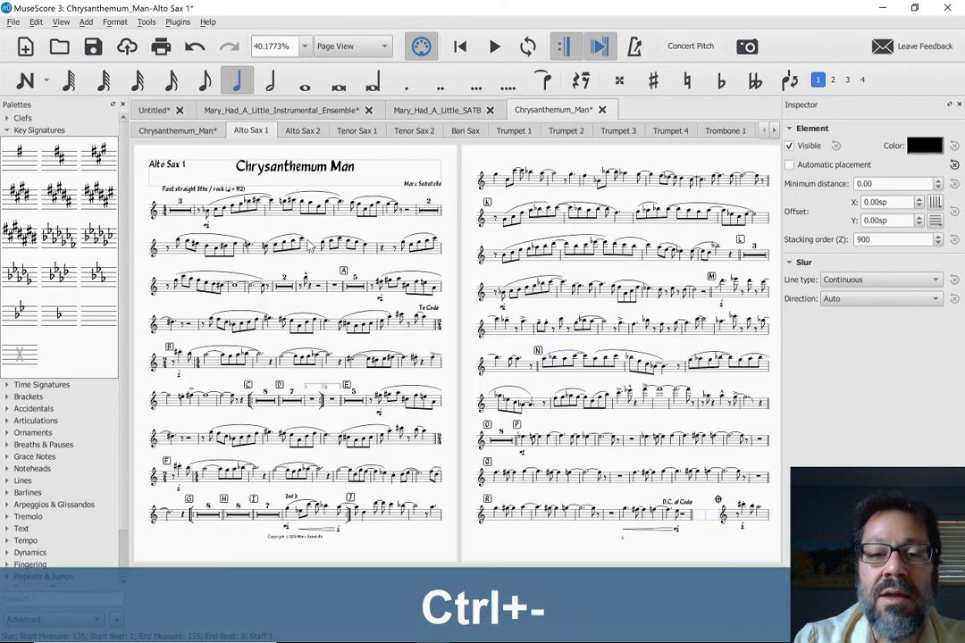
scroll(308, 246, "down", 2)
scroll(308, 246, "right", 3)
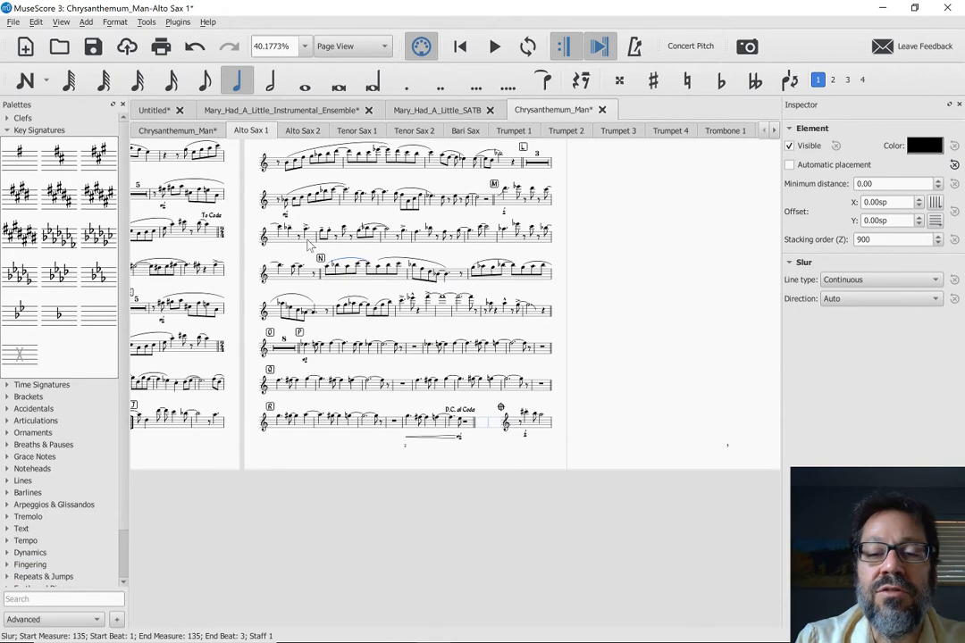
scroll(309, 245, "right", 1)
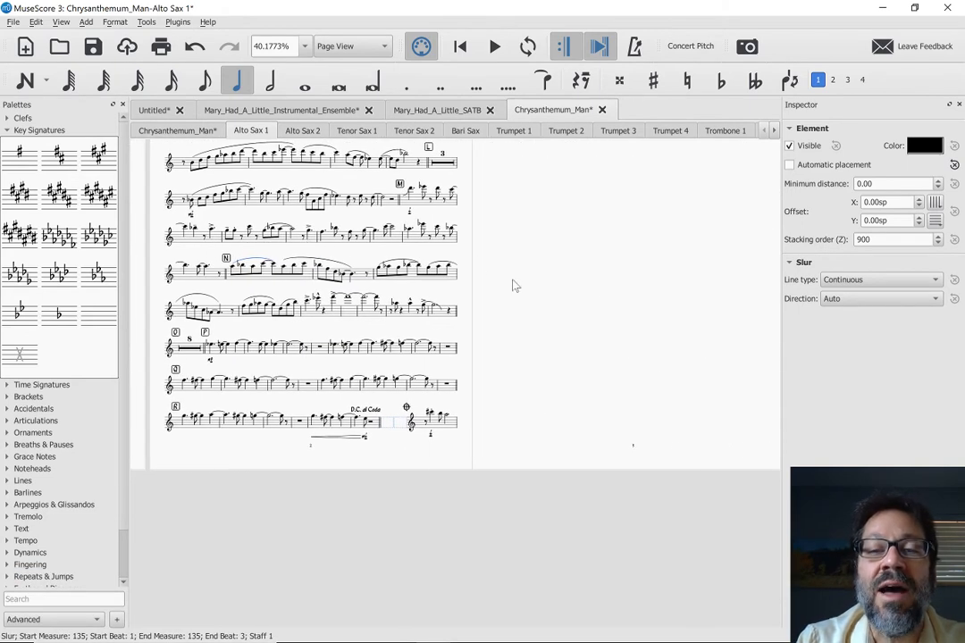
left_click(539, 273)
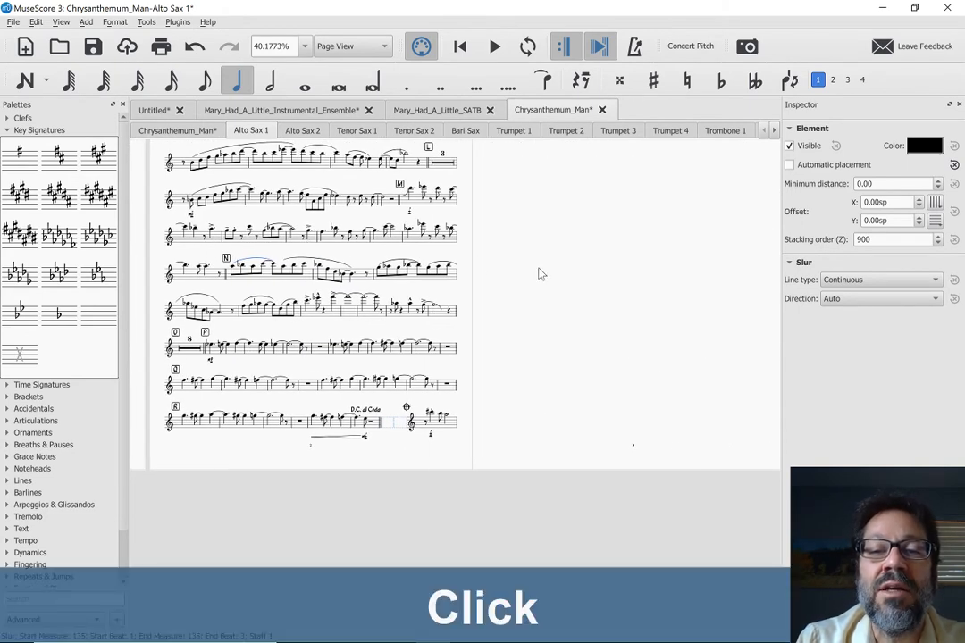
left_click(539, 273)
scroll(539, 274, "up", 5)
scroll(539, 273, "down", 3)
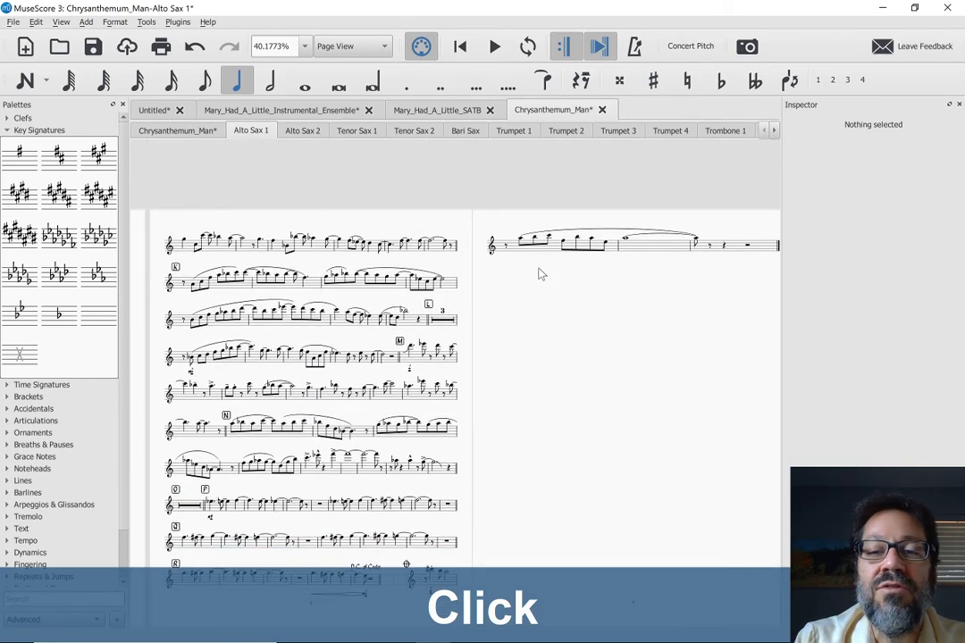
Select all of the Alto Sax 1 part and reduce its layout stretch until the music fits on two pages, leaving nothing selected.
scroll(539, 273, "right", 2)
scroll(539, 274, "left", 4)
scroll(539, 274, "down", 1)
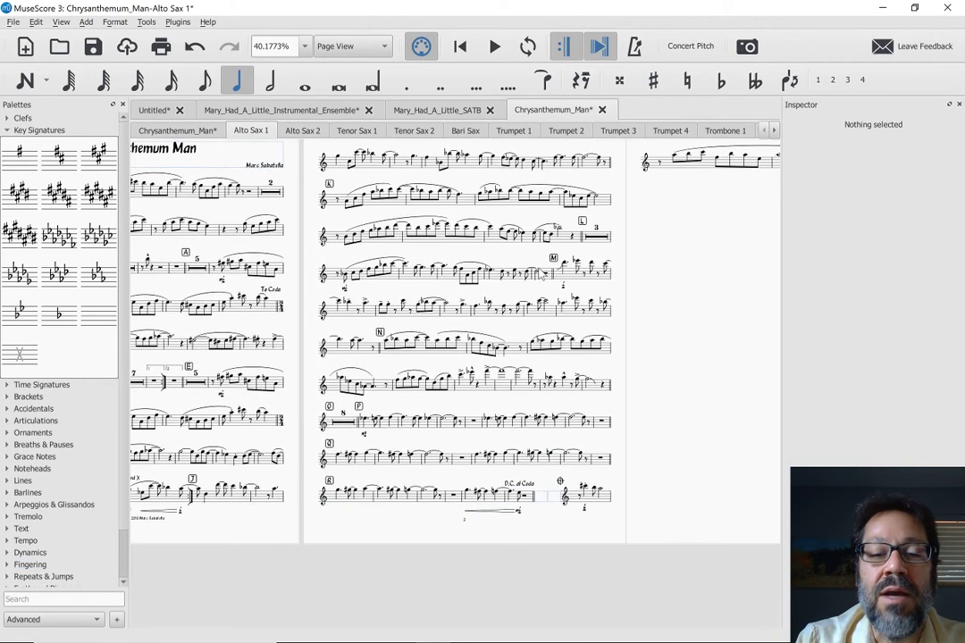
key("ctrl+a")
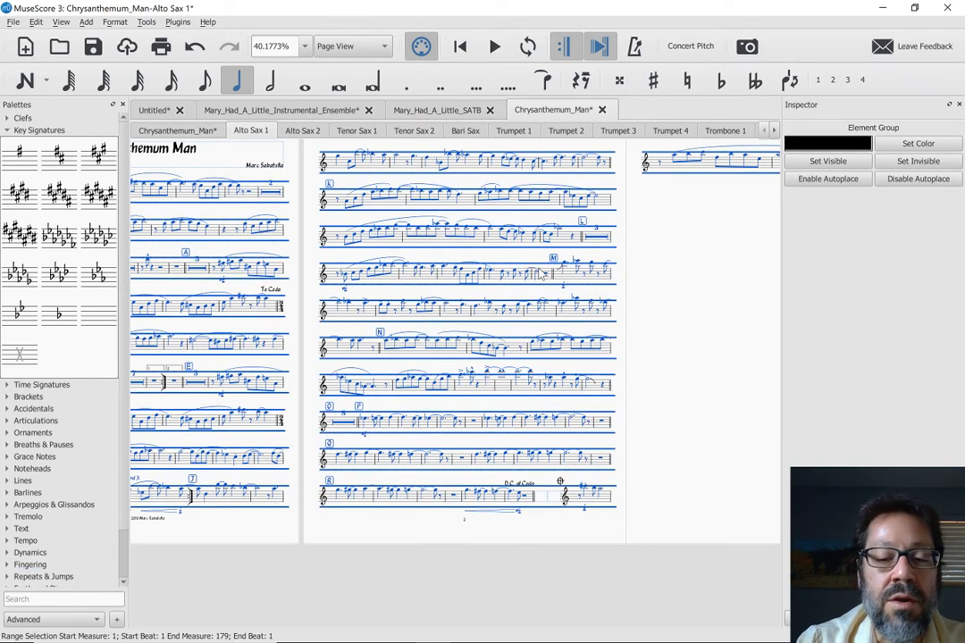
key("shift+bracketleft")
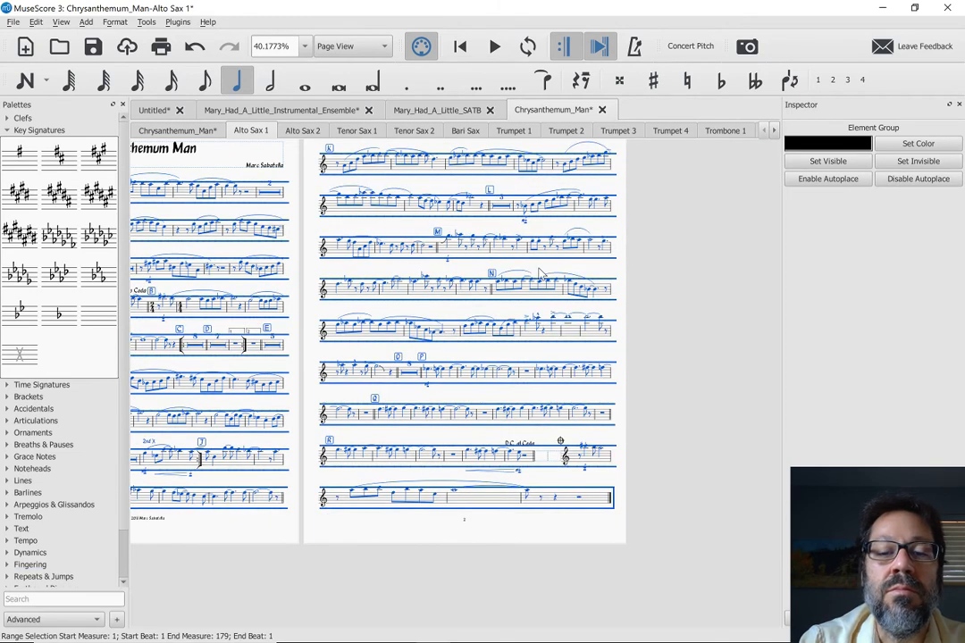
scroll(539, 273, "left", 3)
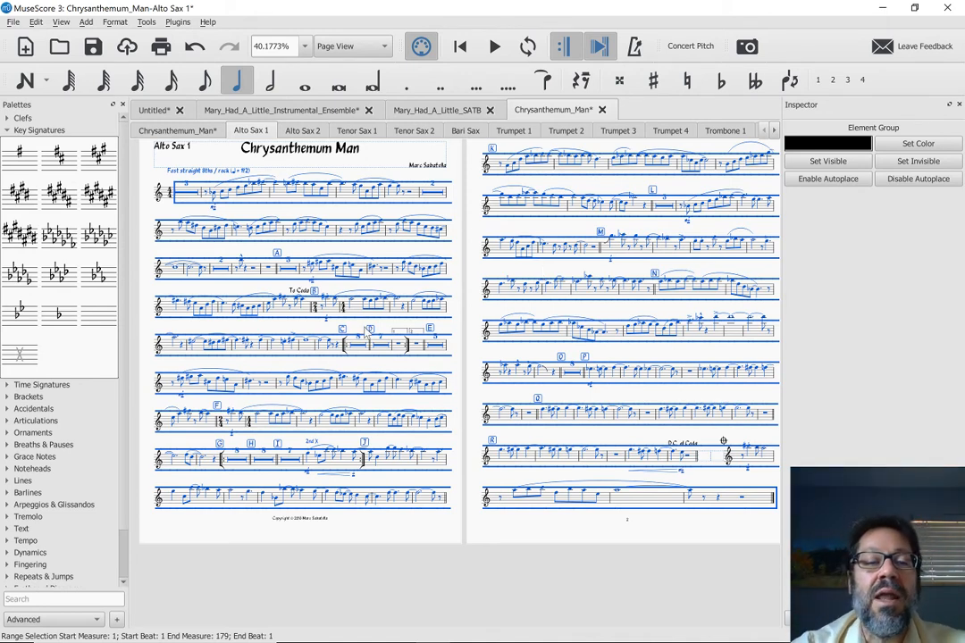
key("shift+bracketleft")
left_click(245, 248)
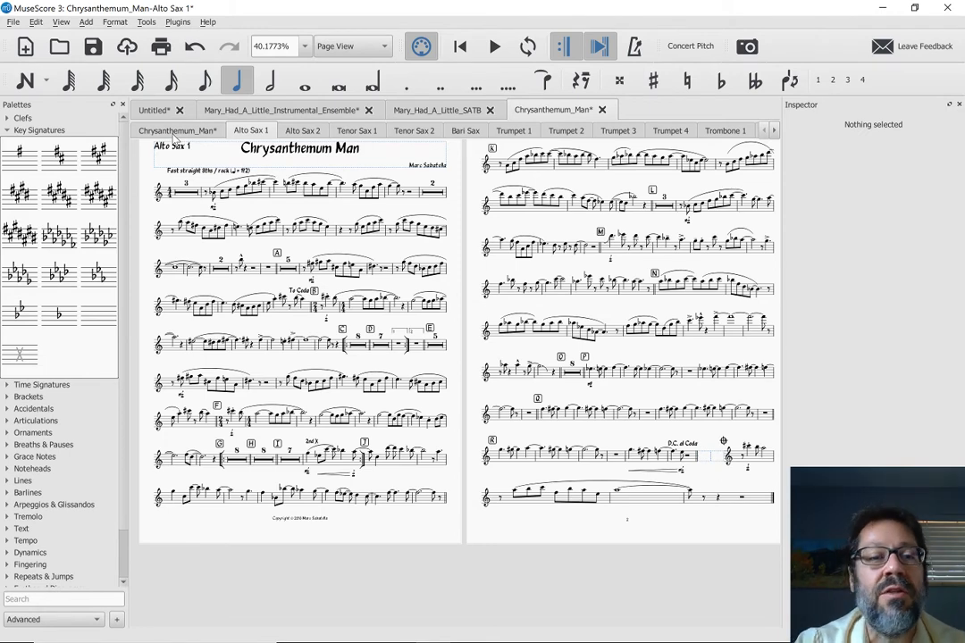
Look over the opening of the full Chrysanthemum Man score and the Mary_Had_A_Little_SATB score.
left_click(176, 131)
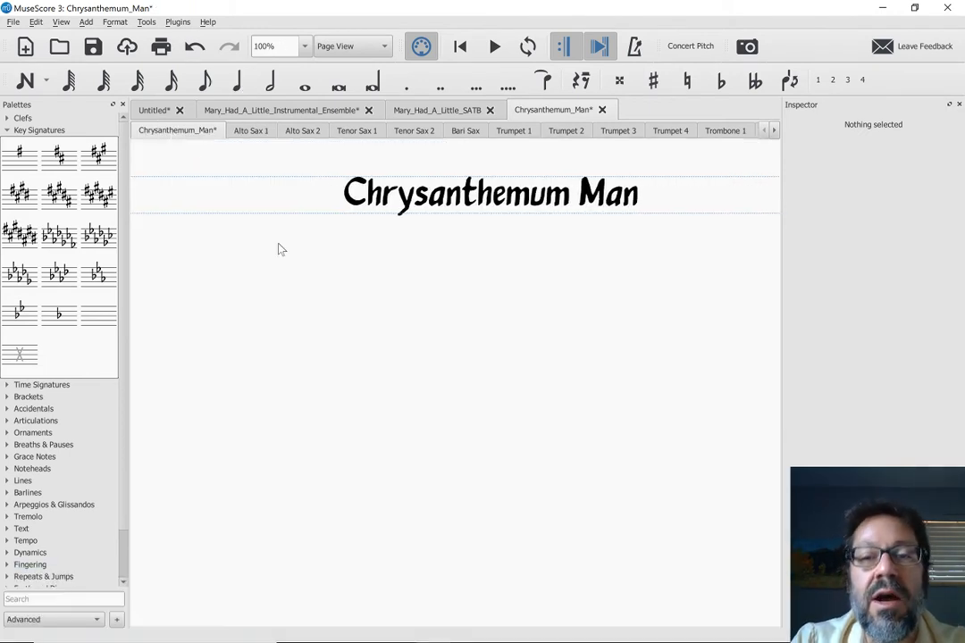
scroll(280, 249, "right", 10)
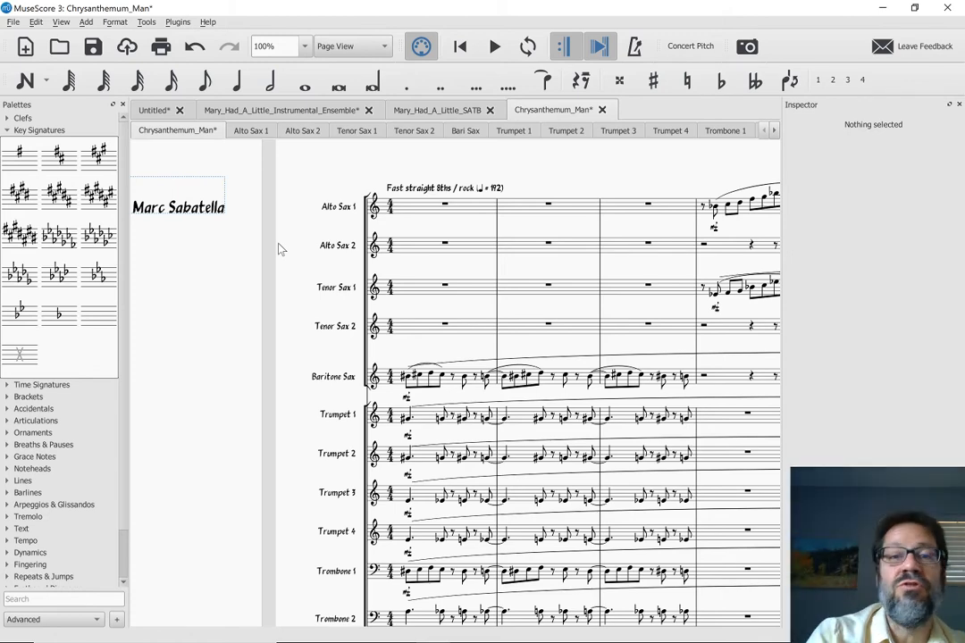
left_click(422, 112)
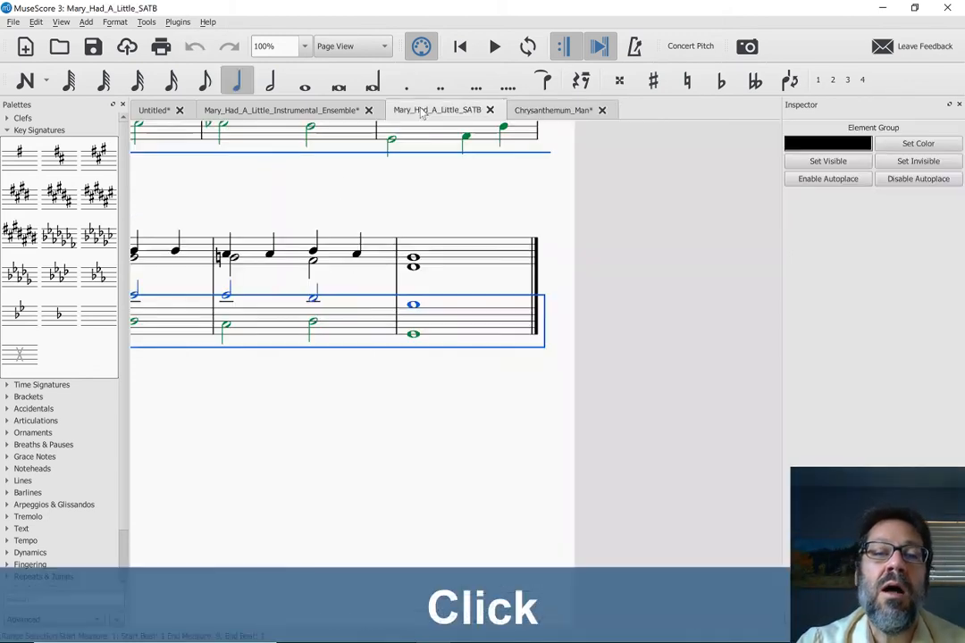
scroll(355, 268, "up", 3)
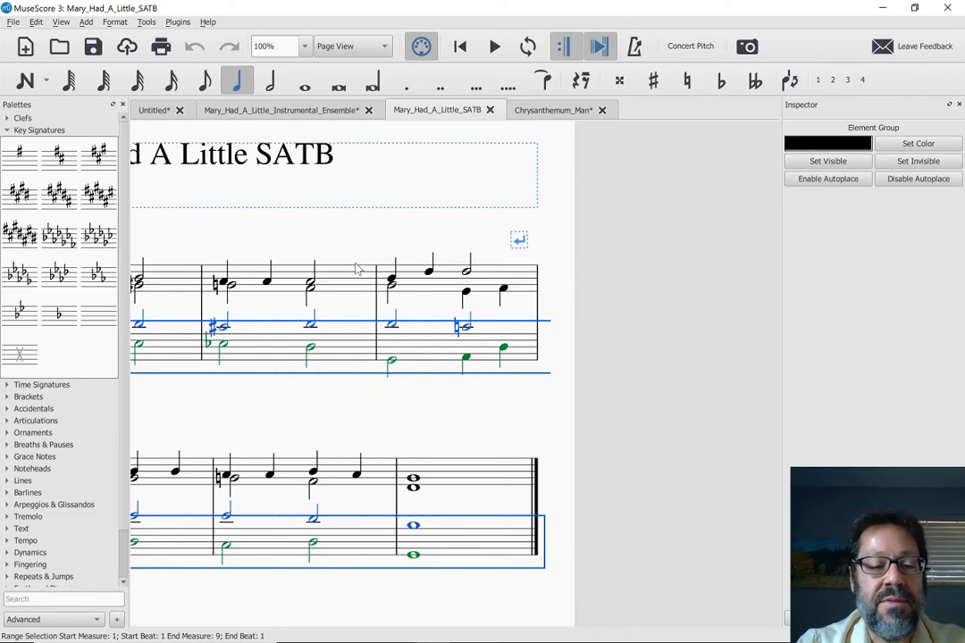
Undo the title's font change in the B♭ Trumpet 1 part of Mary_Had_A_Little_Instrumental_Ensemble.
left_click(274, 107)
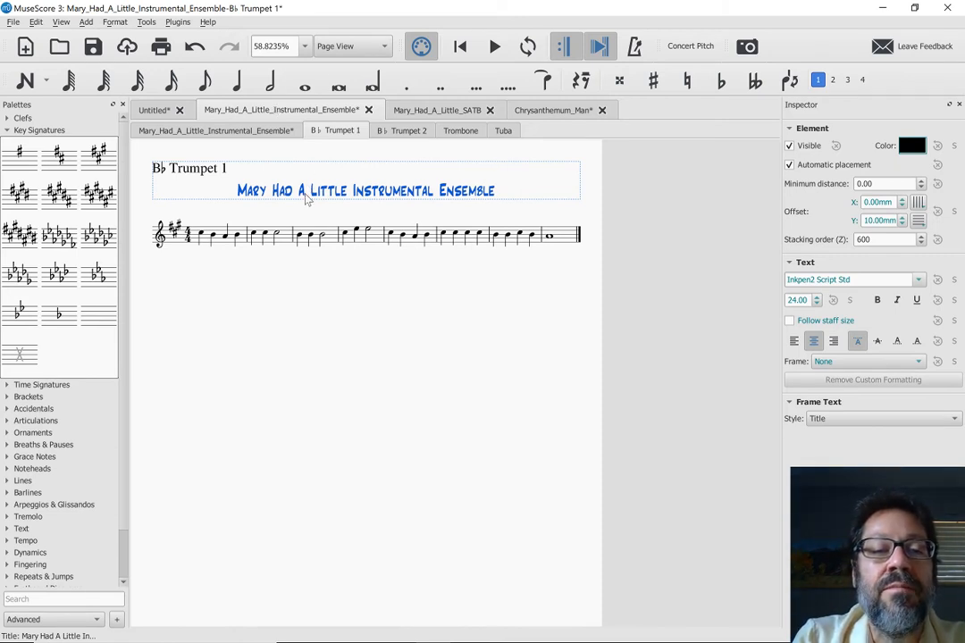
key("ctrl+z")
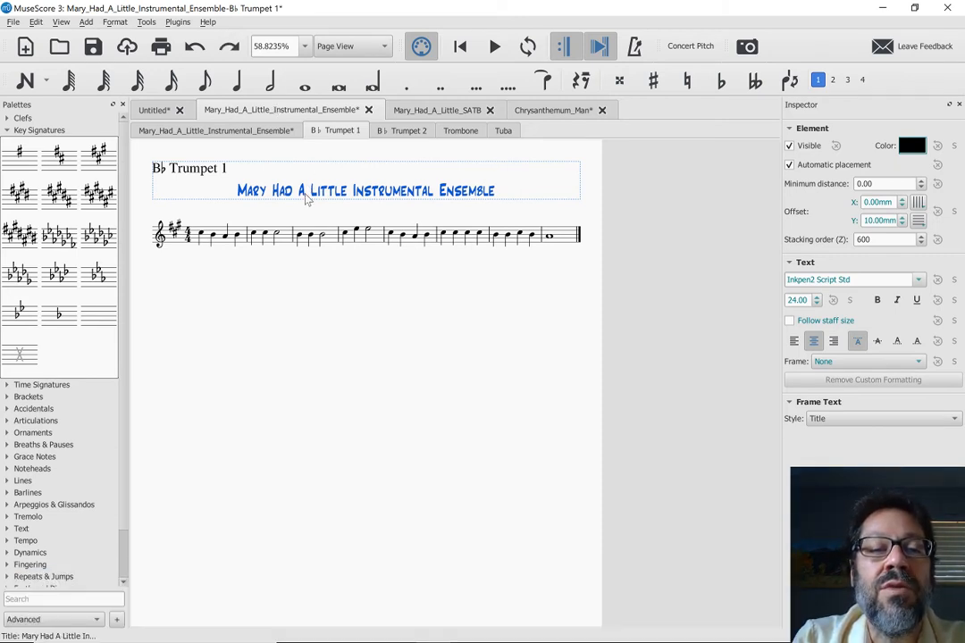
left_click(300, 214)
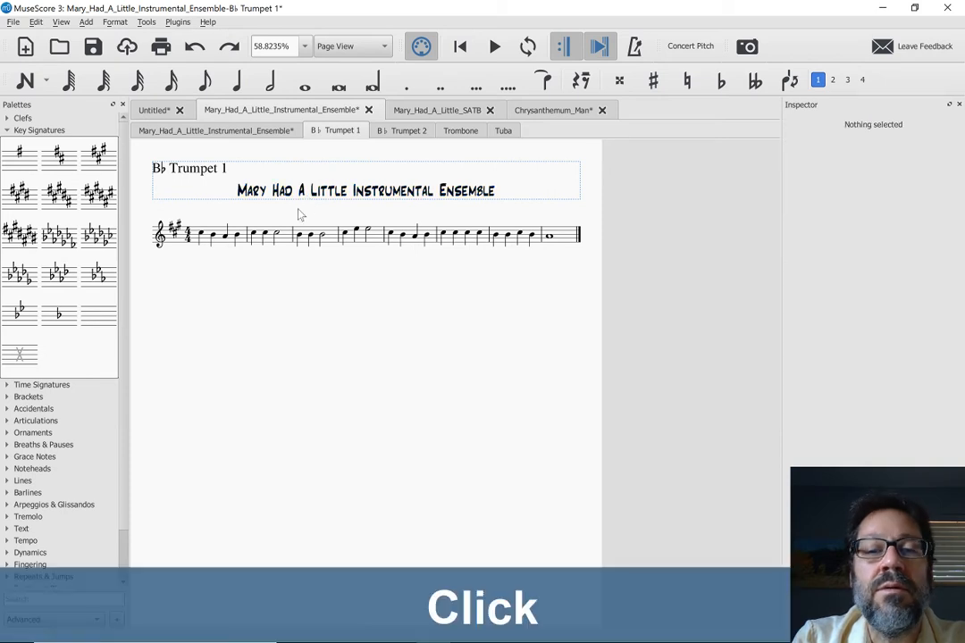
key("ctrl+z")
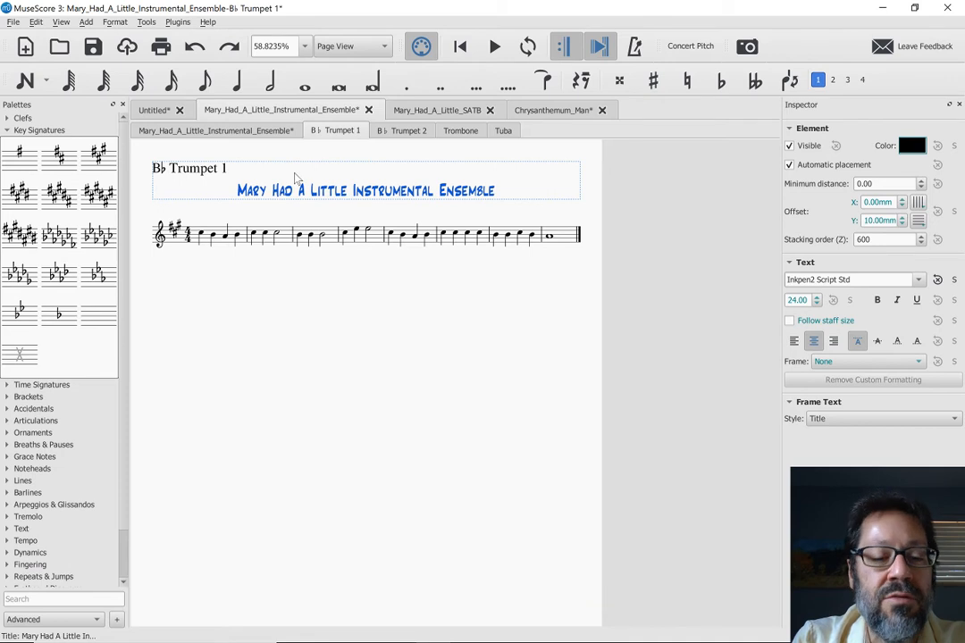
key("ctrl+z")
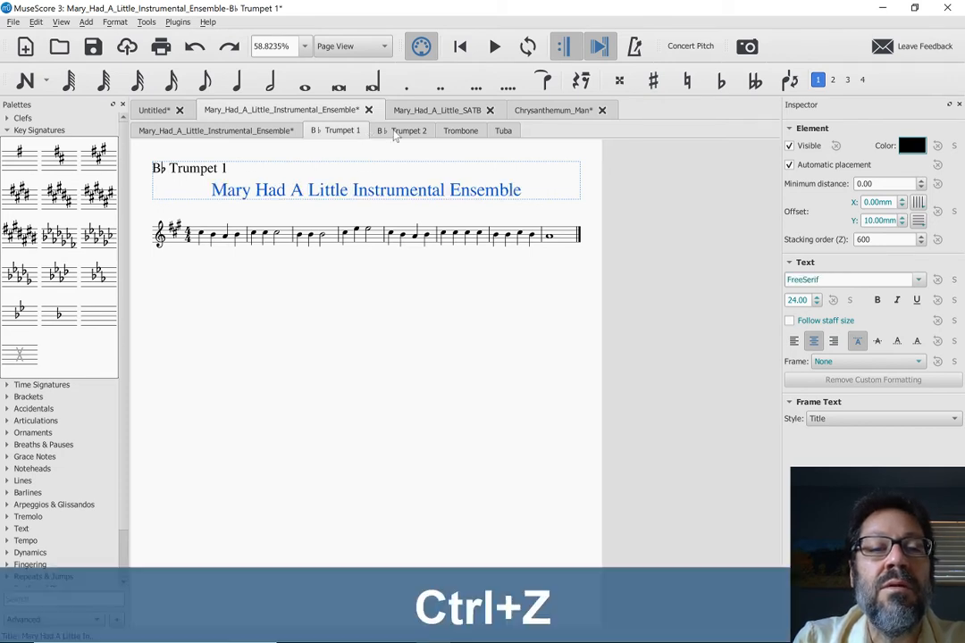
Check the title in the B♭ Trumpet 2, Trombone and Tuba parts, returning to B♭ Trumpet 1.
left_click(404, 130)
left_click(467, 132)
left_click(502, 131)
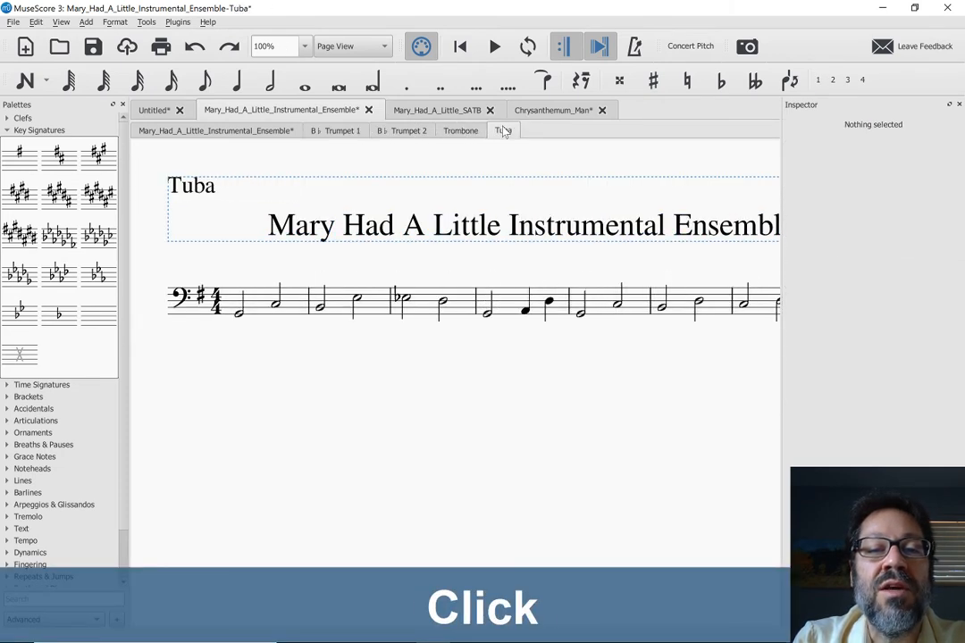
left_click(456, 134)
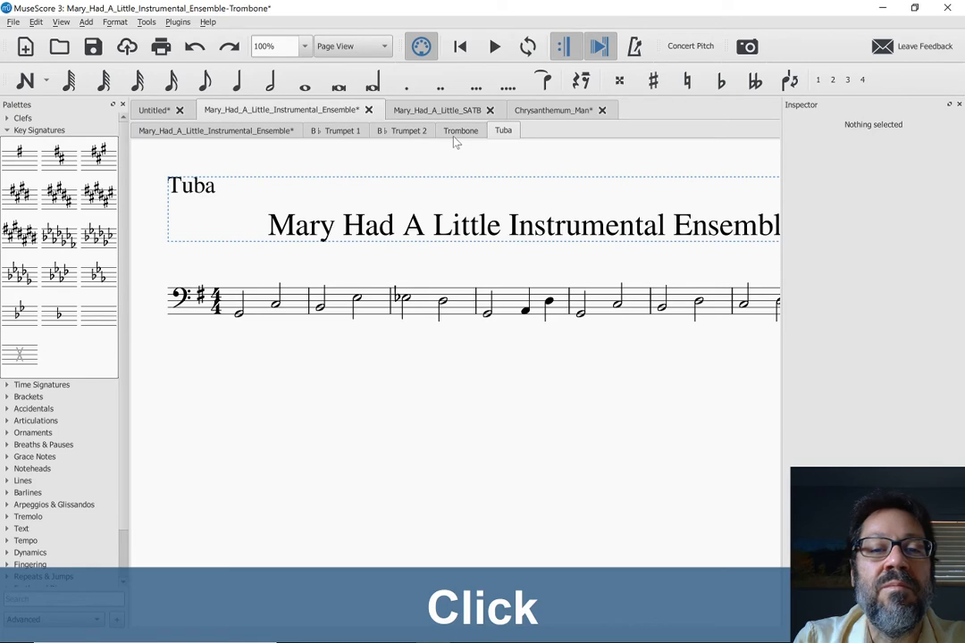
left_click(405, 132)
left_click(335, 132)
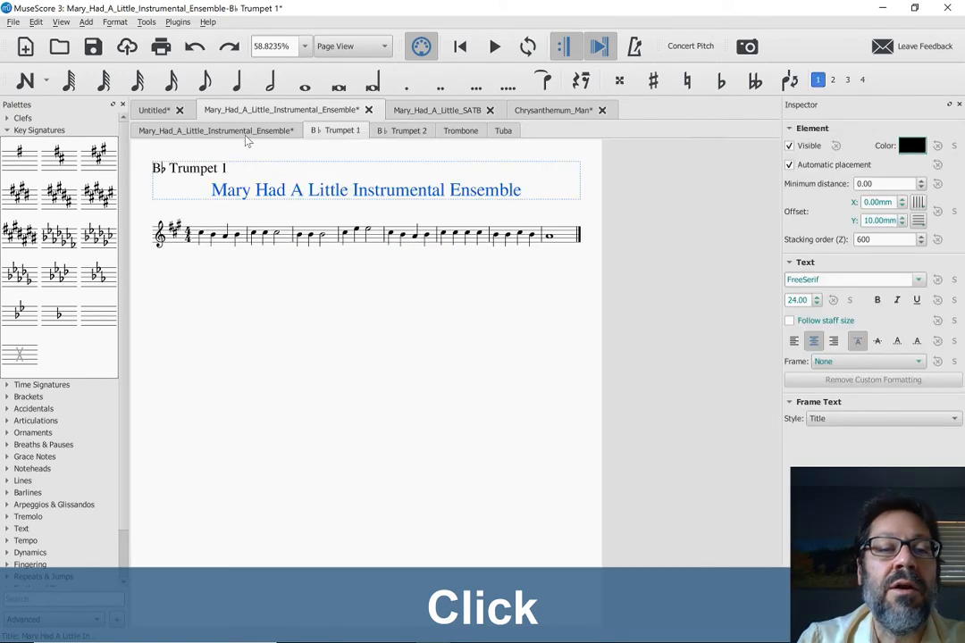
Return to the full instrumental ensemble score, save it, and view its instrument list without changing anything.
left_click(239, 132)
key("ctrl+s")
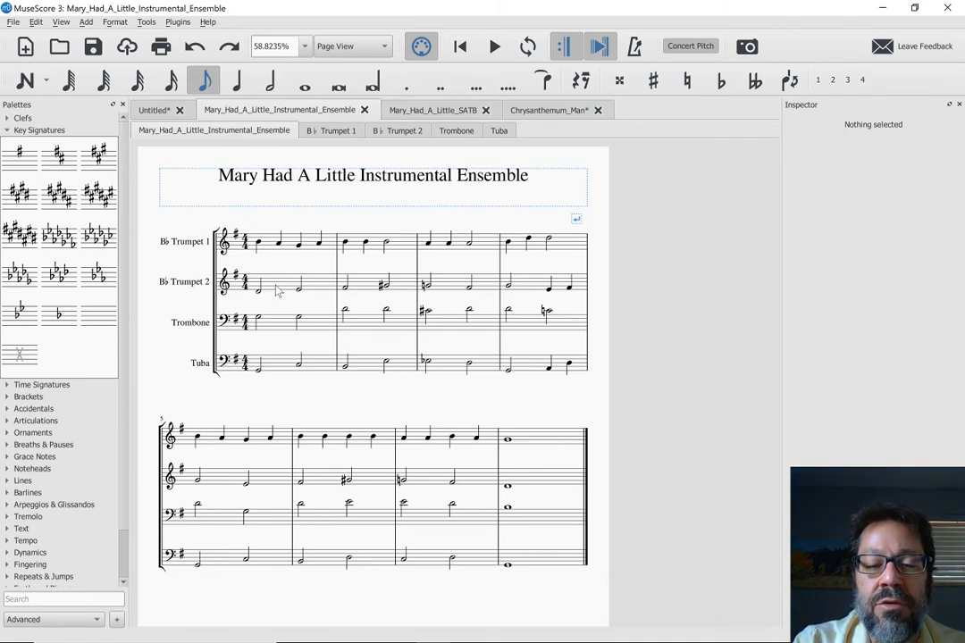
key("i")
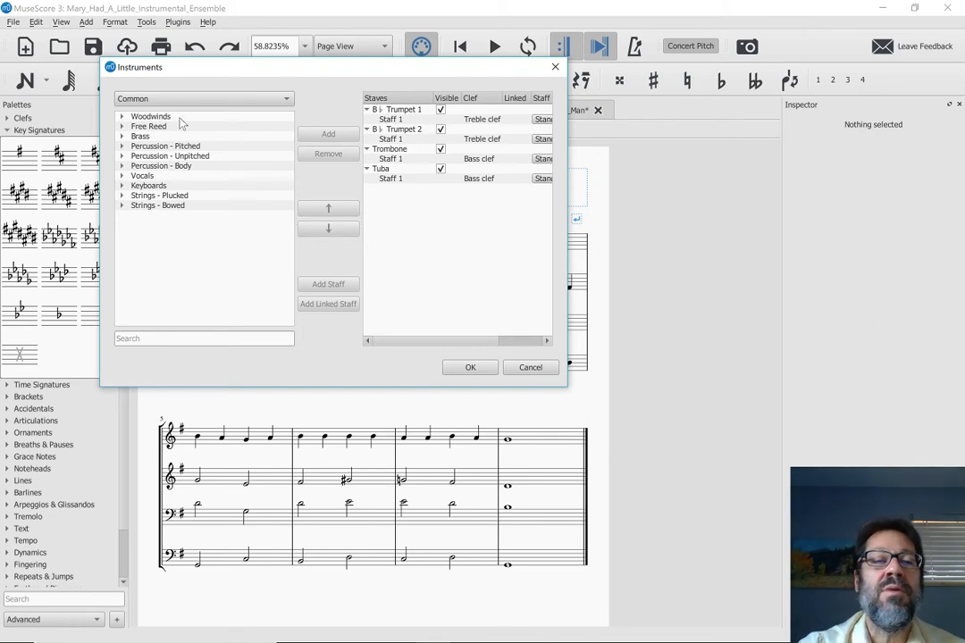
left_click(531, 367)
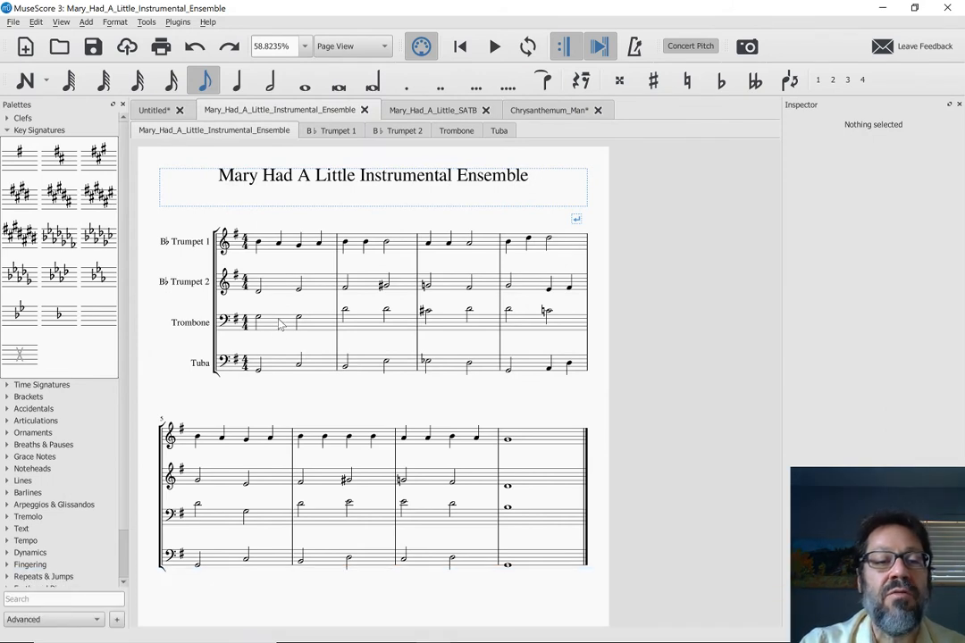
Change the Trombone staff's instrument to Horn in F in its staff/part properties.
scroll(280, 326, "down", 1)
left_click(279, 325)
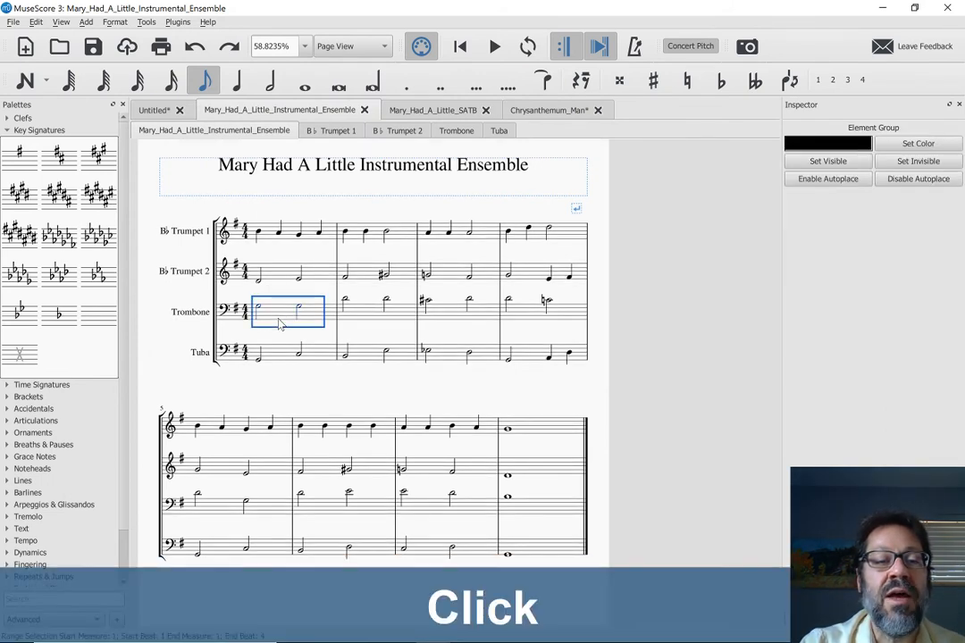
right_click(279, 325)
left_click(317, 368)
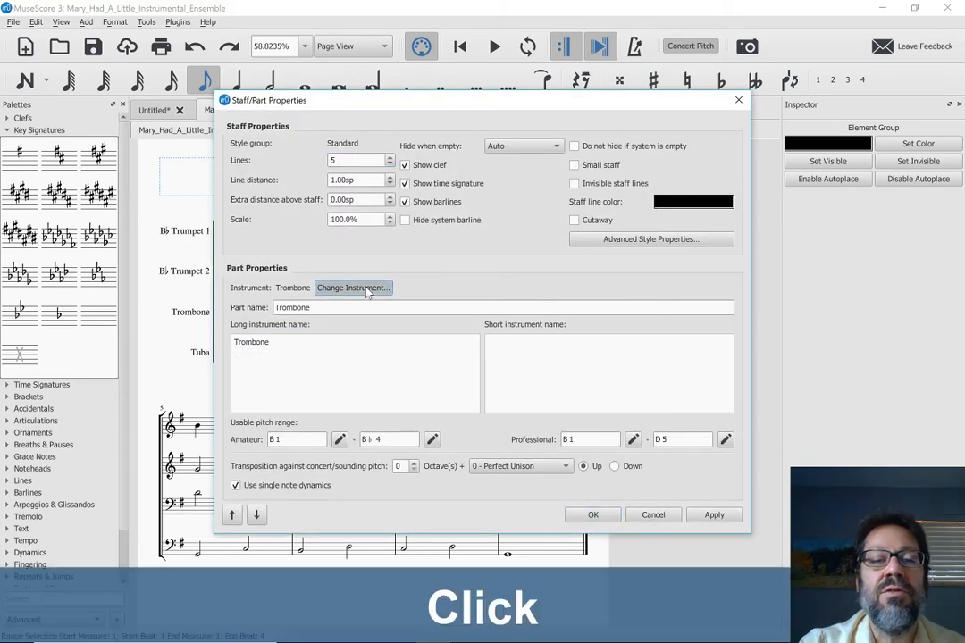
left_click(353, 288)
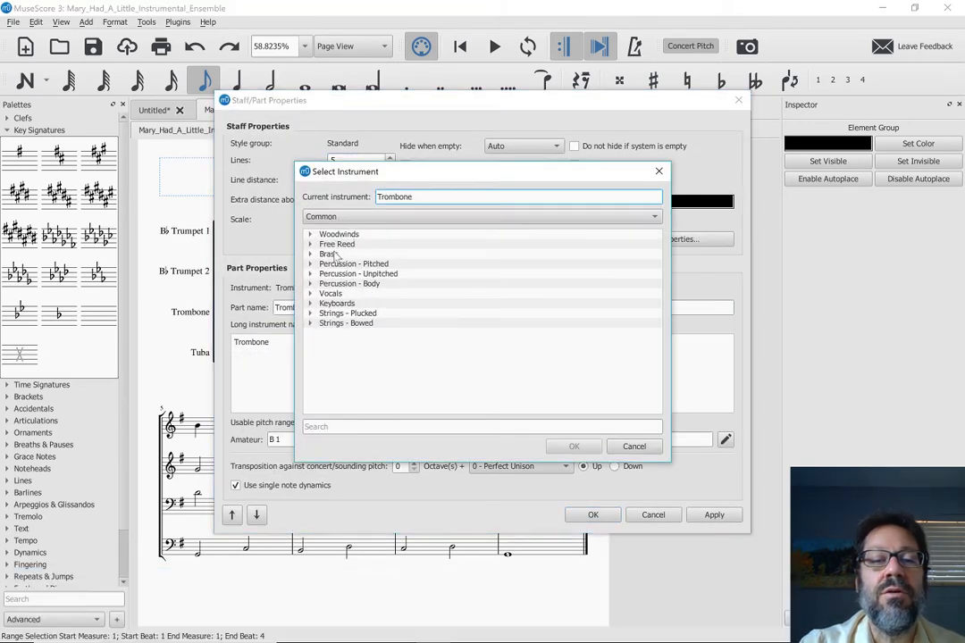
left_click(335, 256)
double_click(344, 264)
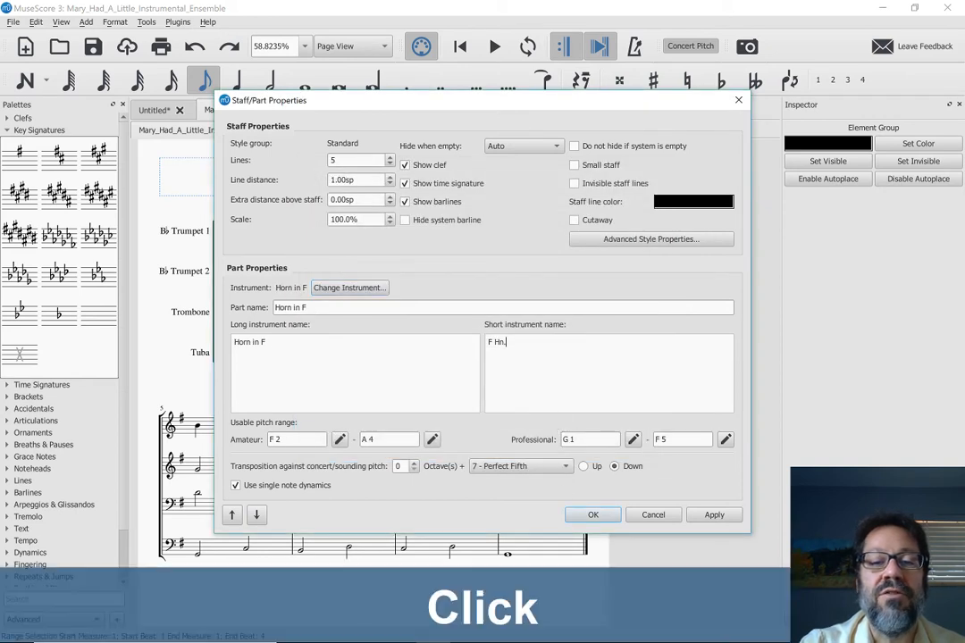
Clear the horn staff's short instrument name and accept the staff/part properties.
key("BackSpace")
key("BackSpace")
key("BackSpace")
key("BackSpace")
key("BackSpace")
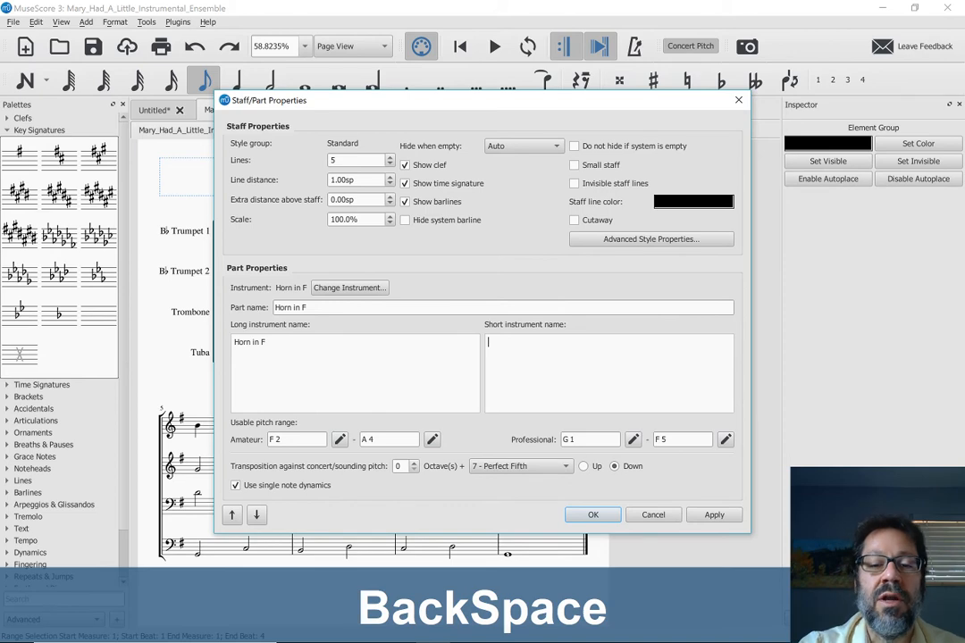
left_click(593, 515)
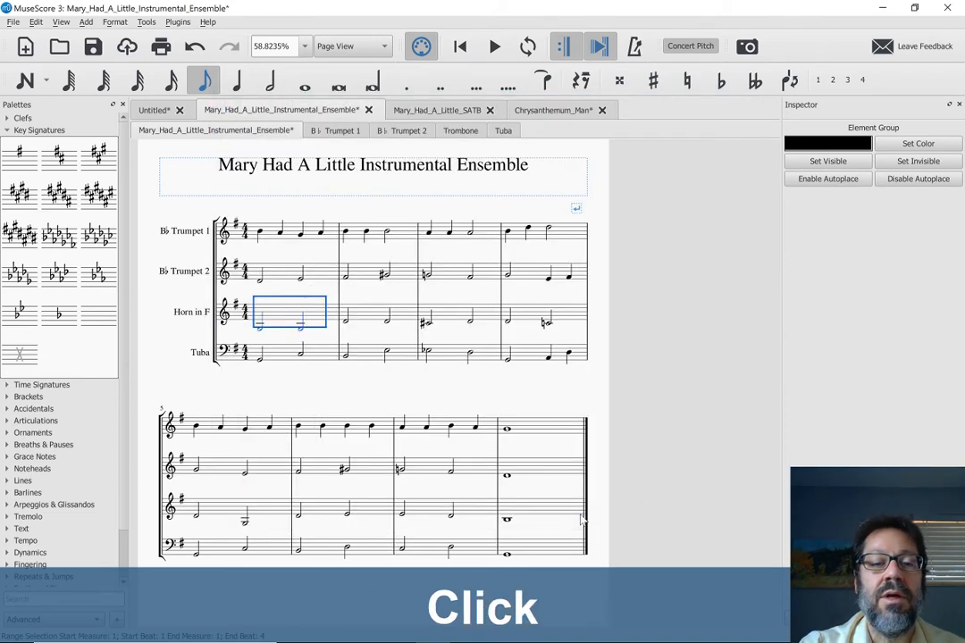
Select the first Horn in F note and play back the start of the score briefly.
scroll(377, 349, "down", 2)
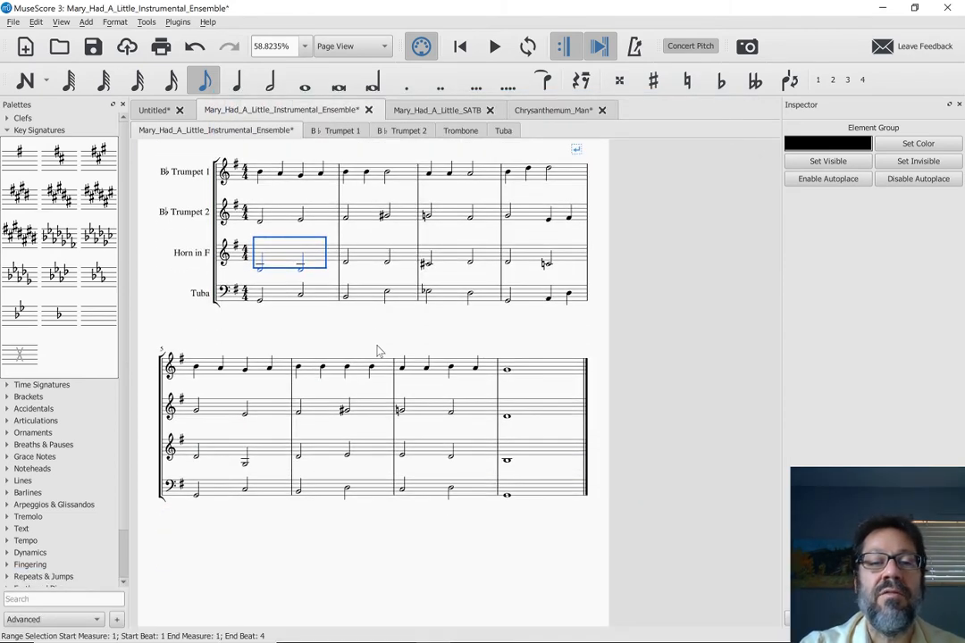
left_click(259, 277)
key("space")
key("space")
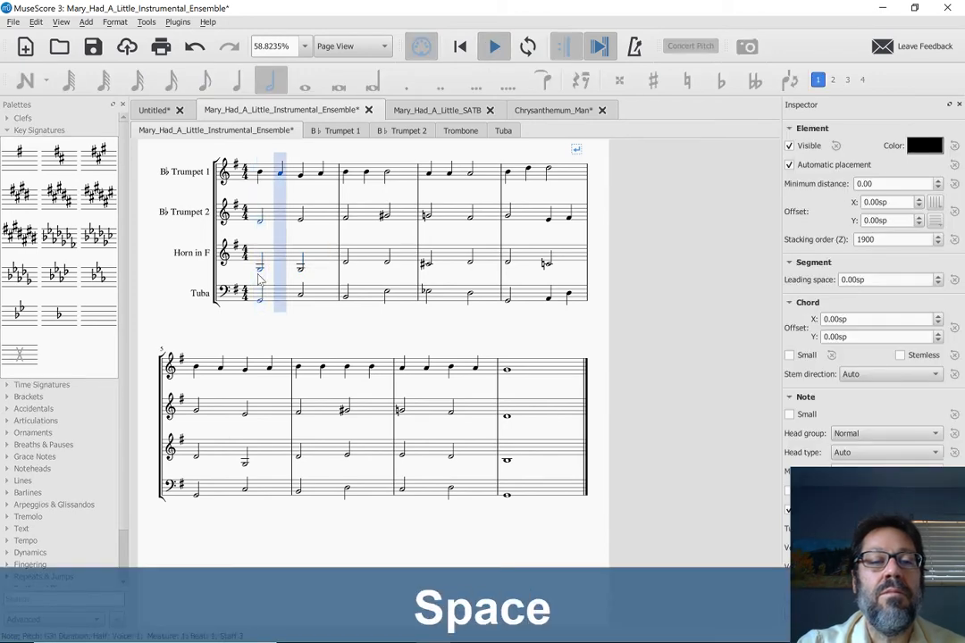
scroll(259, 279, "up", 1)
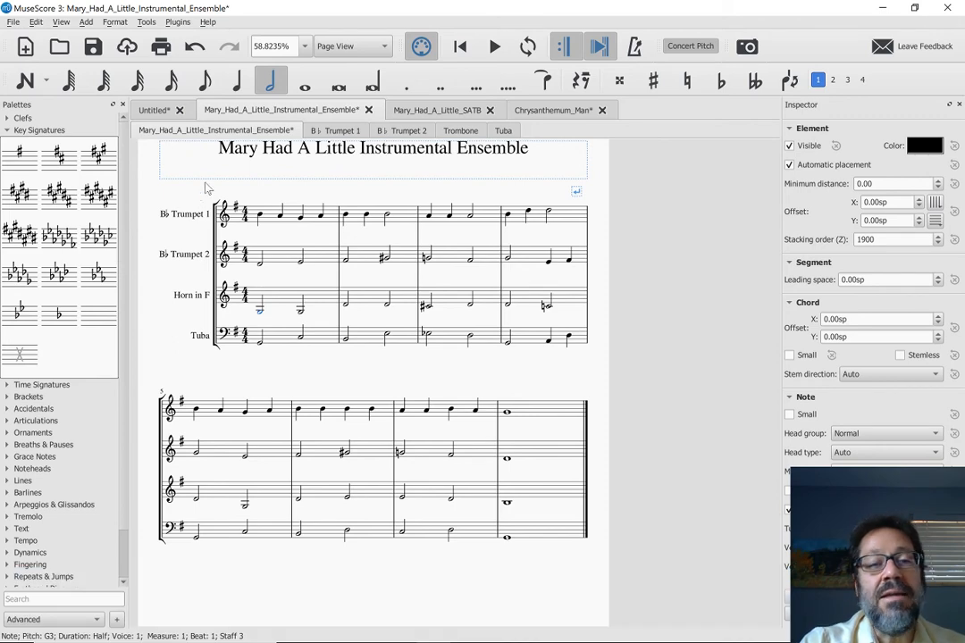
Start a new score without entering a title and pick the Choose Instruments template from the General group.
key("ctrl+n")
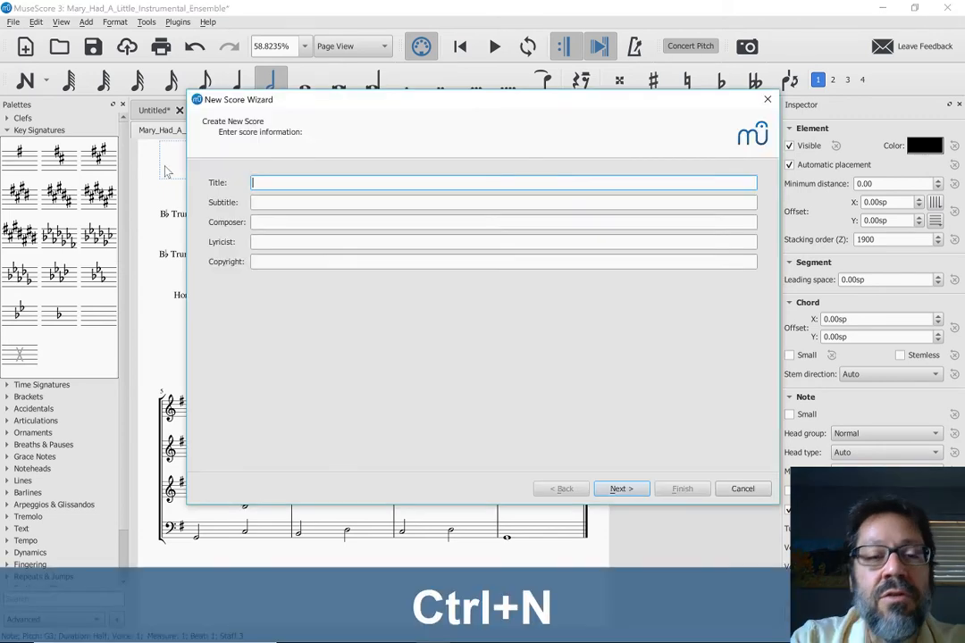
key("Return")
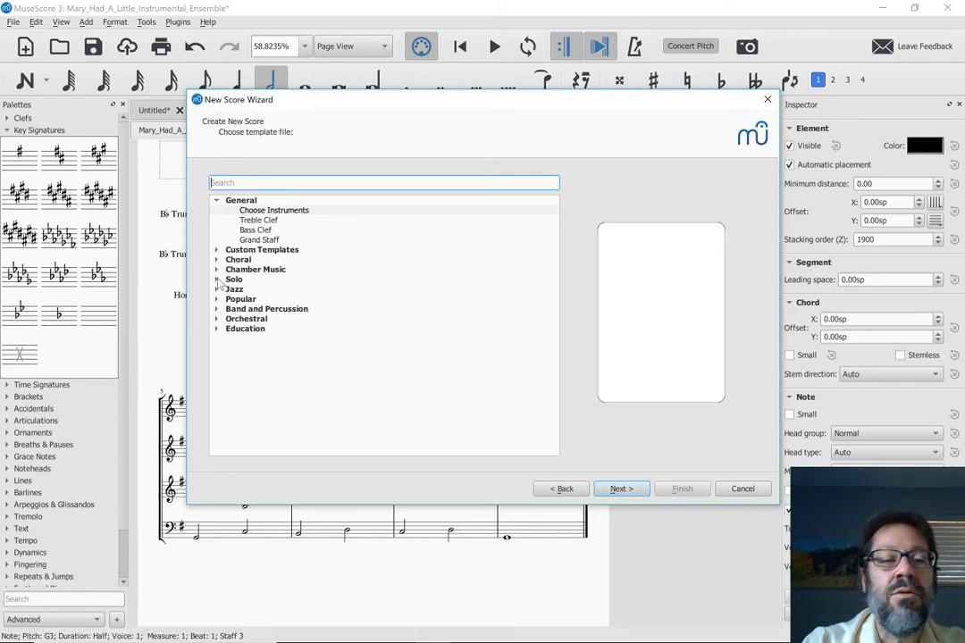
left_click(217, 274)
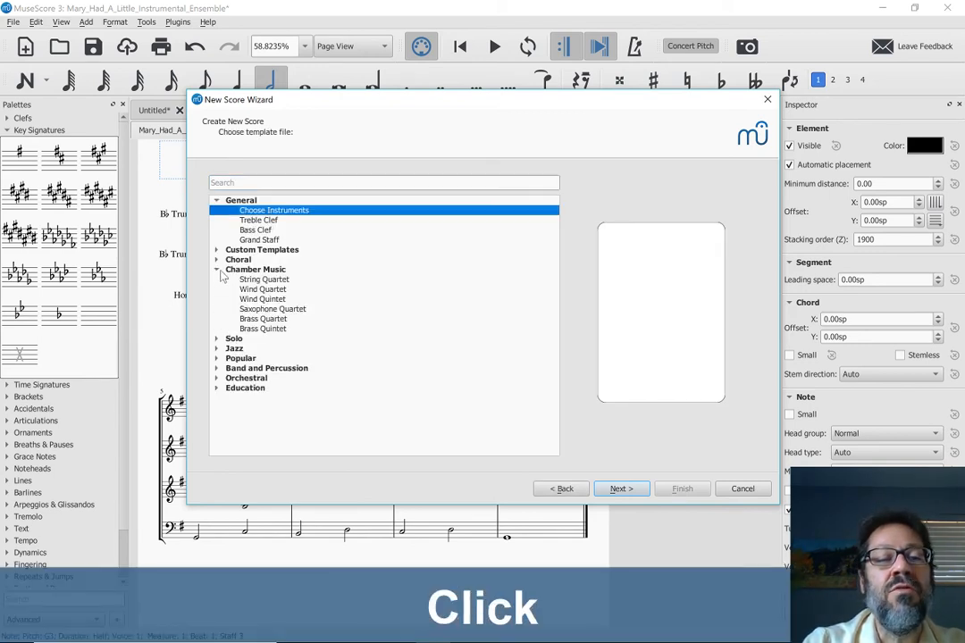
left_click(255, 212)
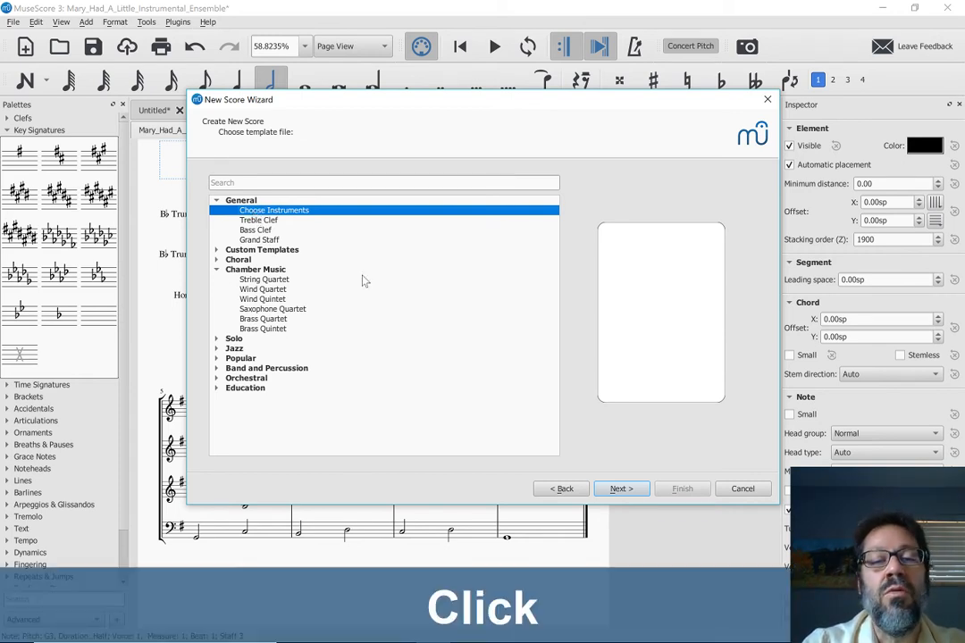
left_click(623, 488)
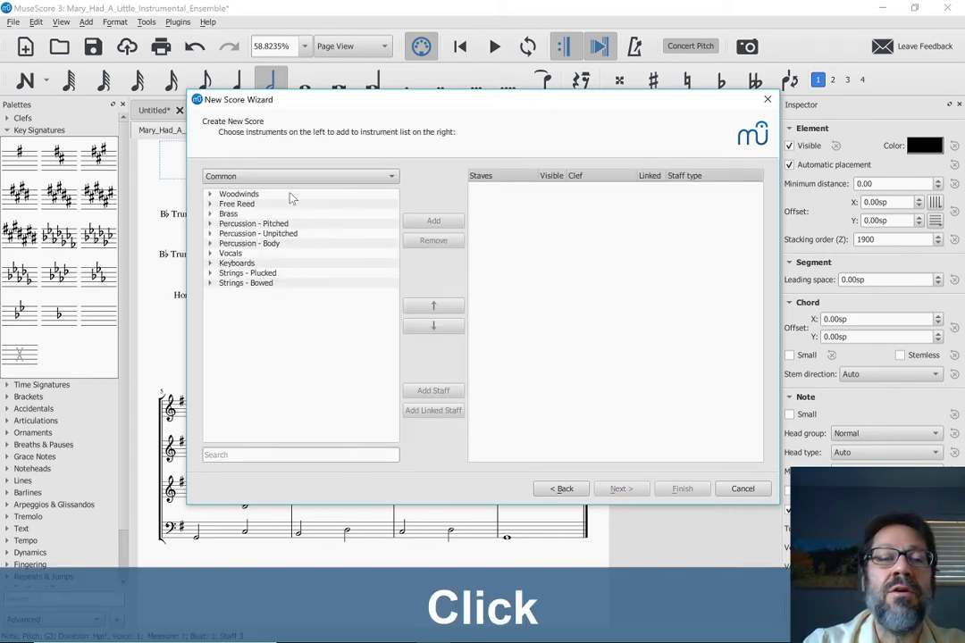
Add Recorder, Oboe and Harmonica from the Woodwinds and Free Reed groups to the new score's instrument list.
double_click(258, 196)
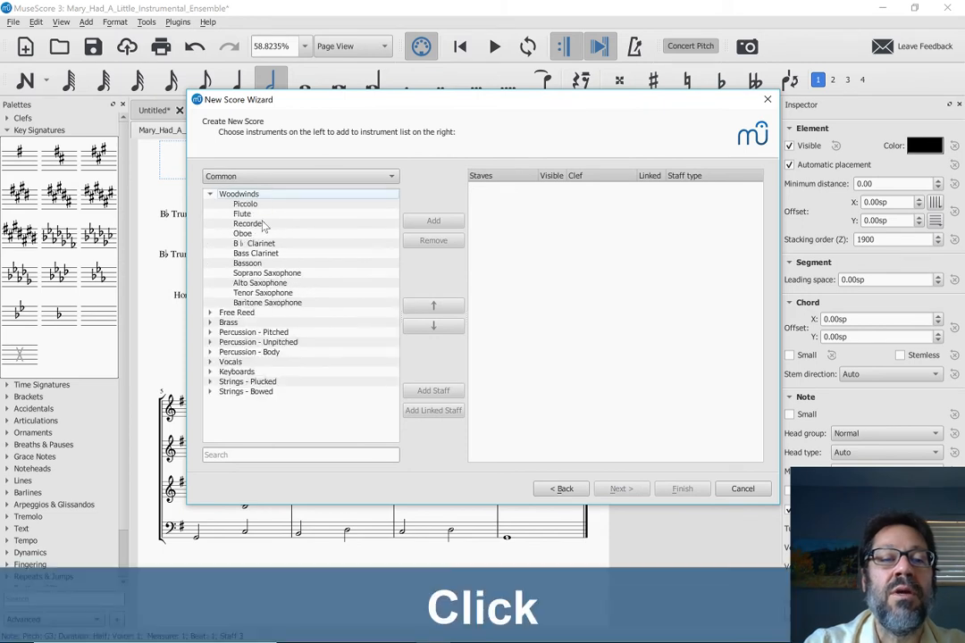
double_click(252, 224)
double_click(263, 234)
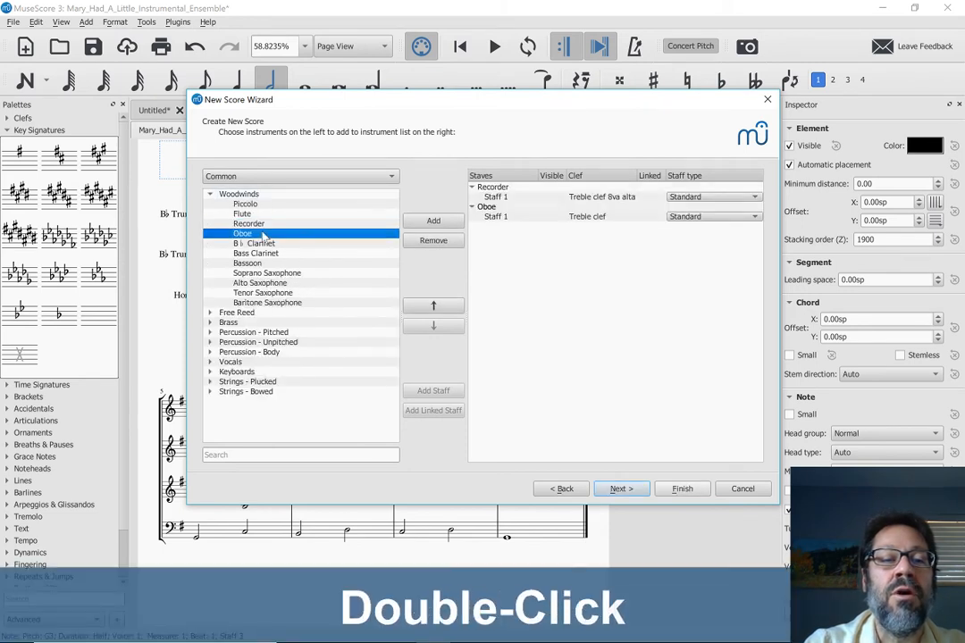
left_click(210, 314)
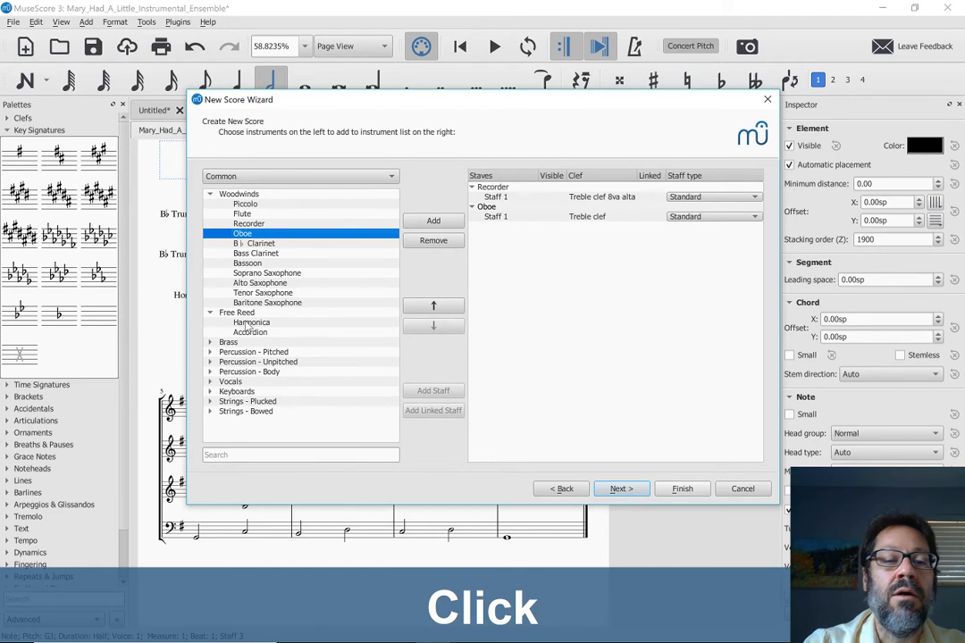
double_click(212, 323)
Search all instruments for "Eu", add the plain Euphonium, and finish creating the score with default settings.
left_click(211, 342)
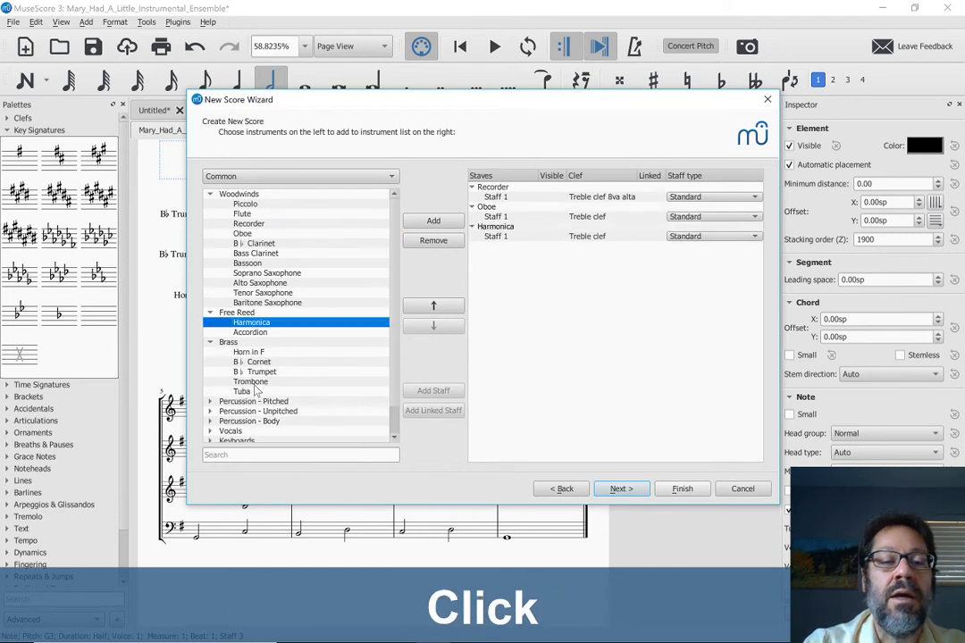
left_click(268, 456)
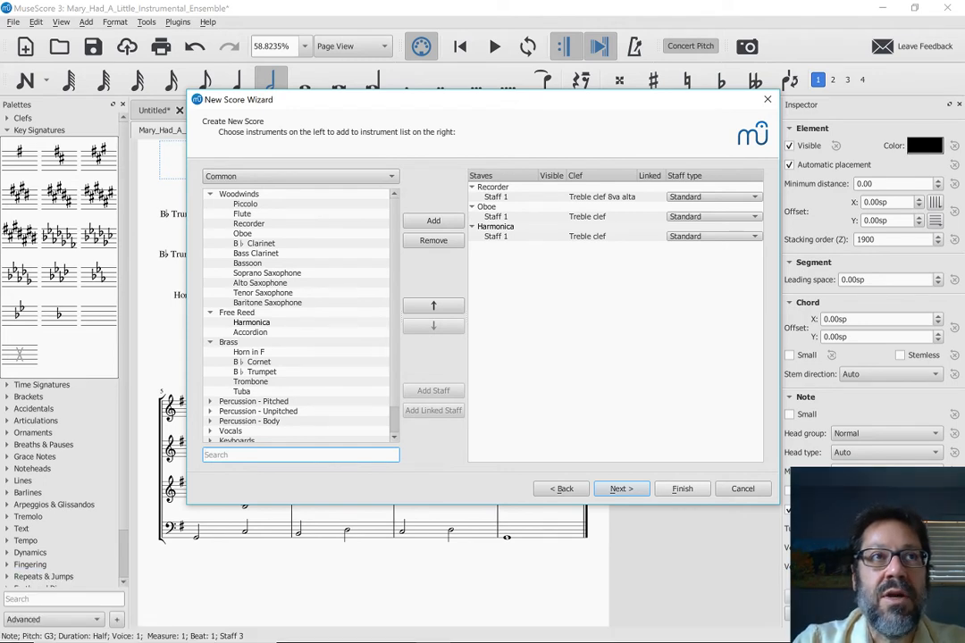
type("Eu")
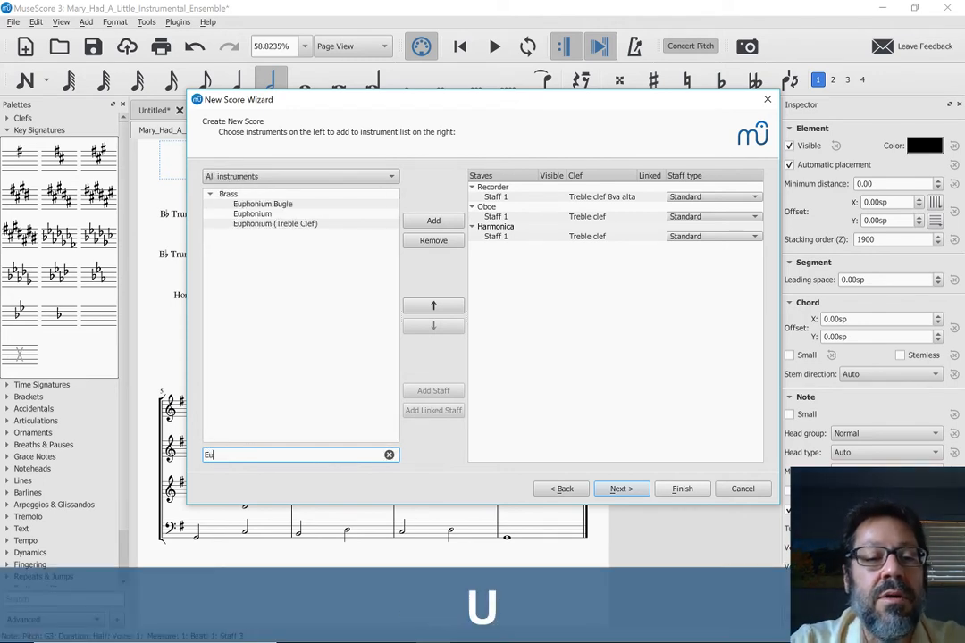
double_click(248, 214)
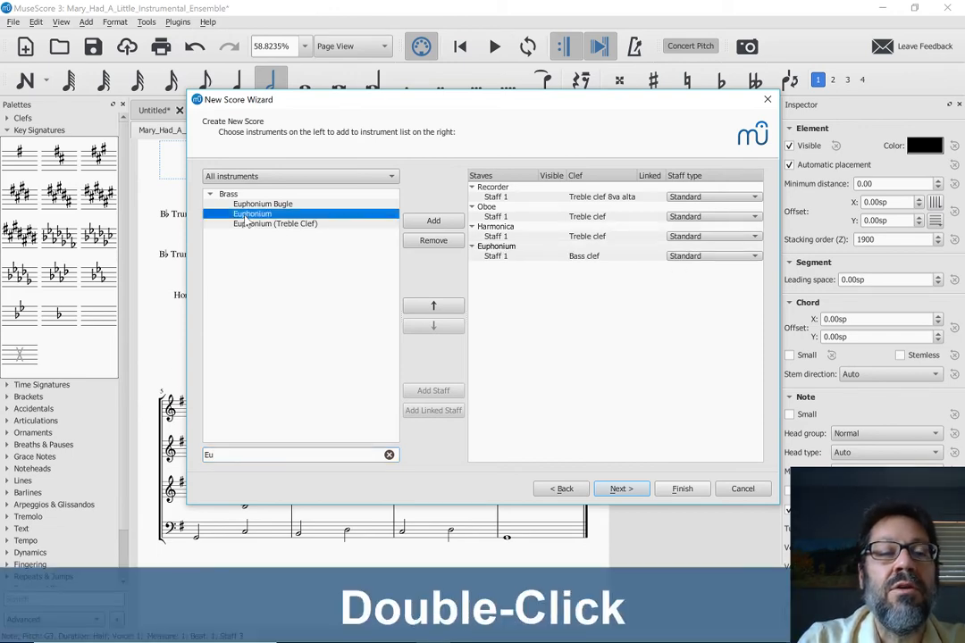
left_click(684, 490)
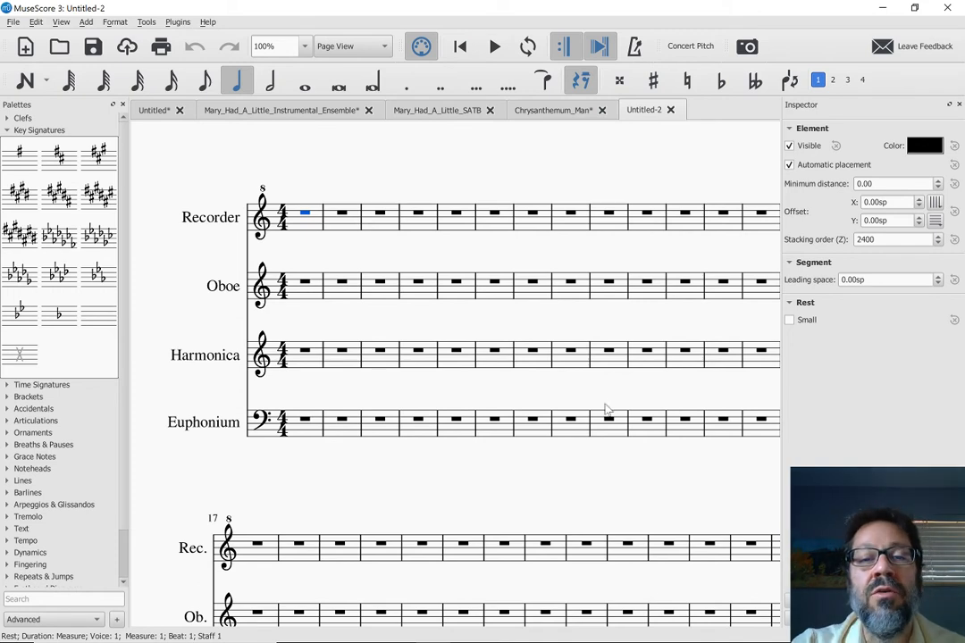
Return to the instrumental ensemble score, switch to the YouTube video manager in the browser, and search its first page for "transp".
left_click(251, 112)
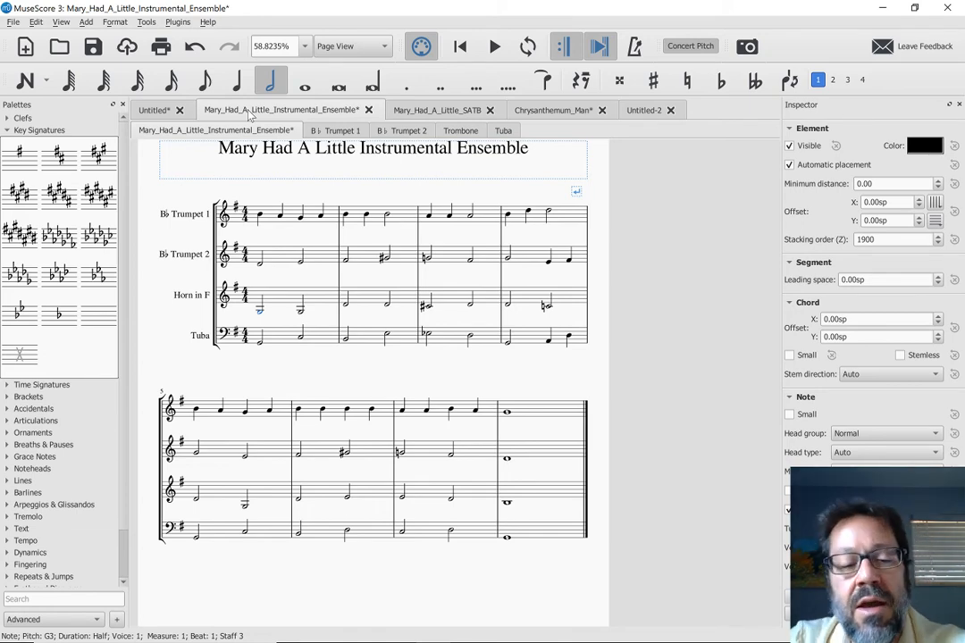
key("alt+Tab")
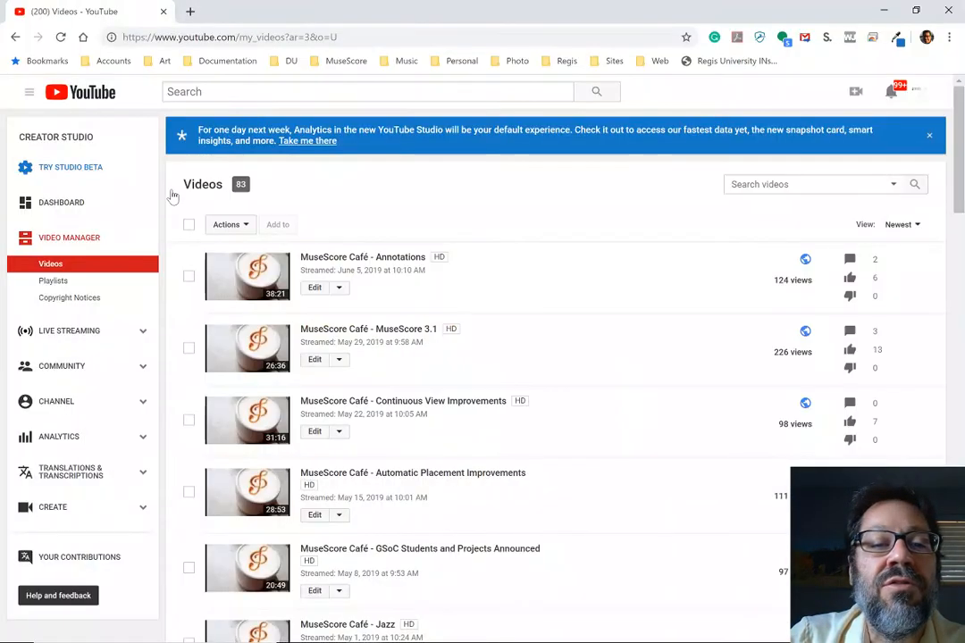
scroll(317, 233, "down", 6)
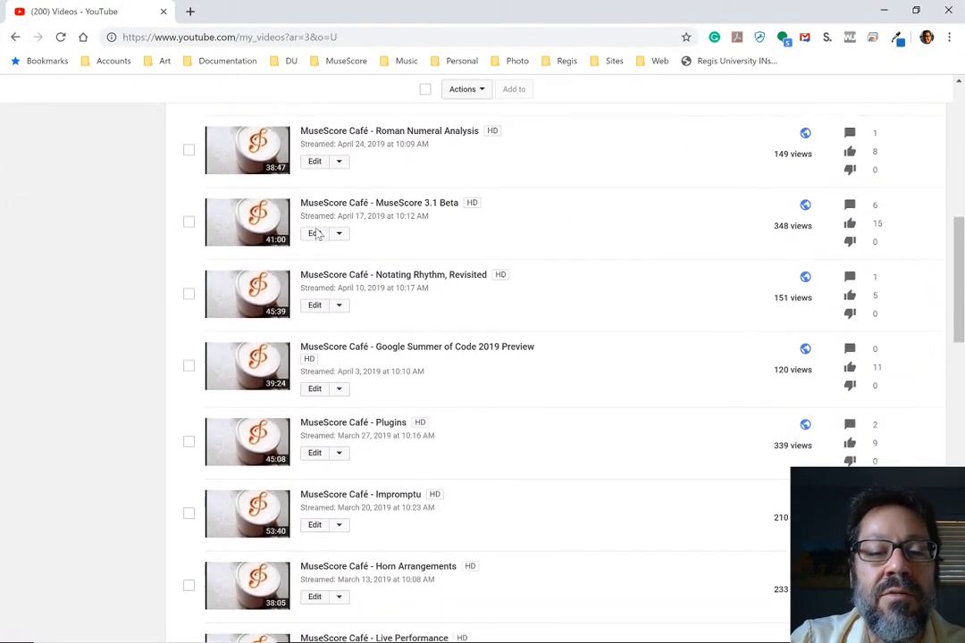
scroll(316, 233, "down", 12)
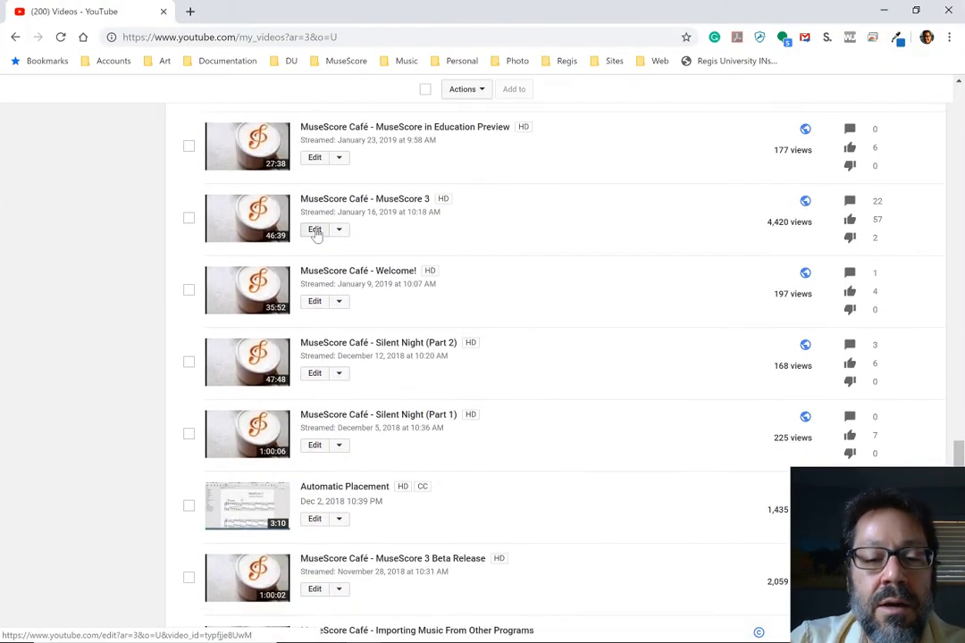
key("ctrl+f")
type("tran")
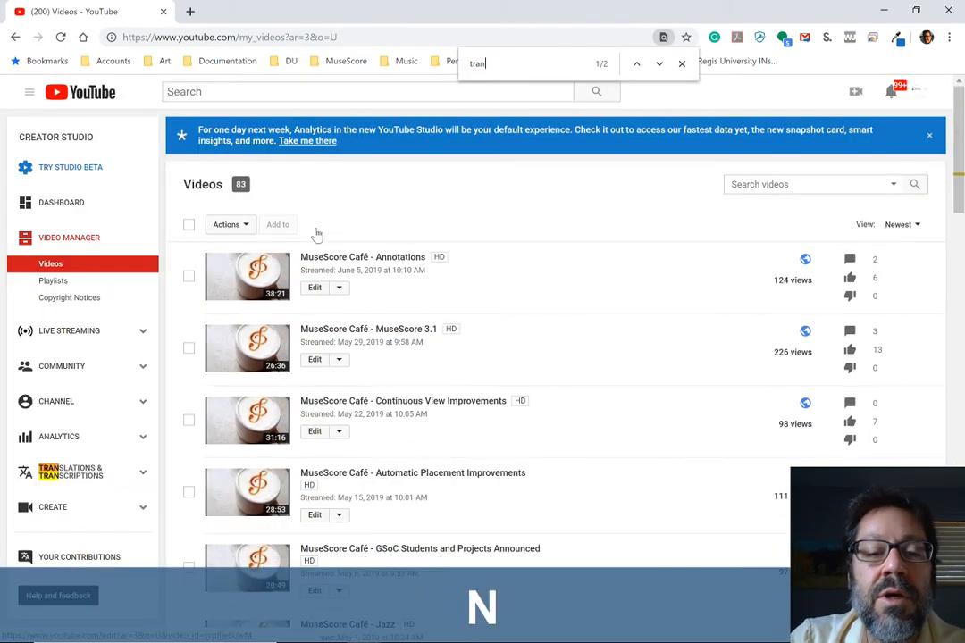
type("s")
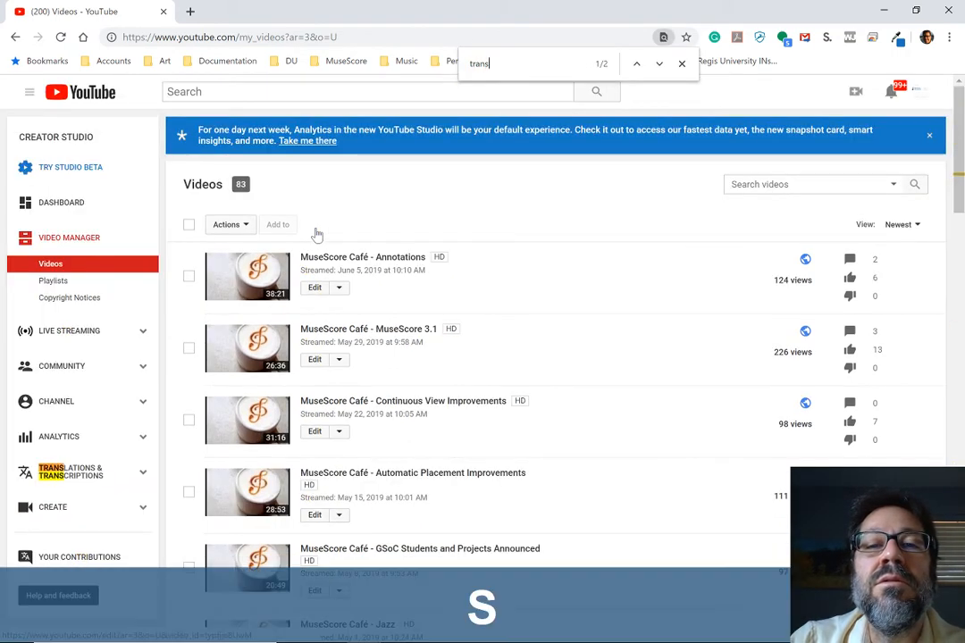
type("p")
scroll(317, 234, "down", 15)
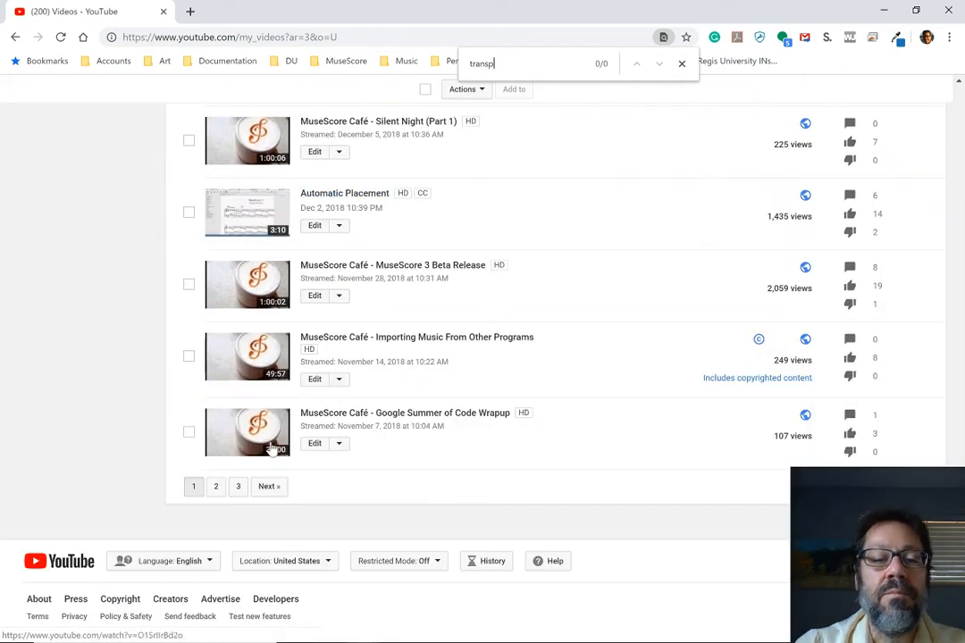
Go to page 2 of the video list and search it for "transp".
left_click(216, 488)
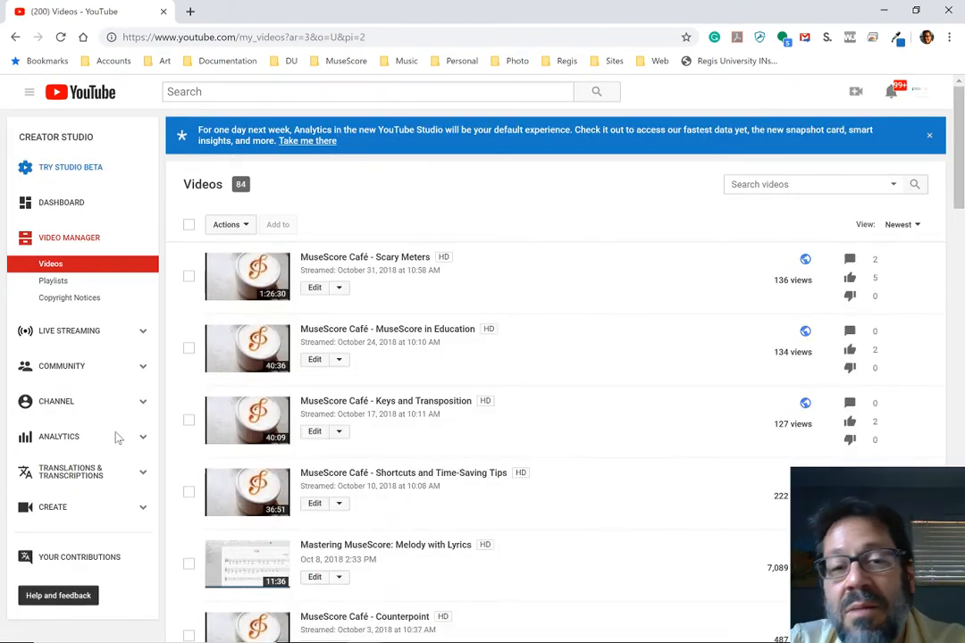
key("ctrl+f")
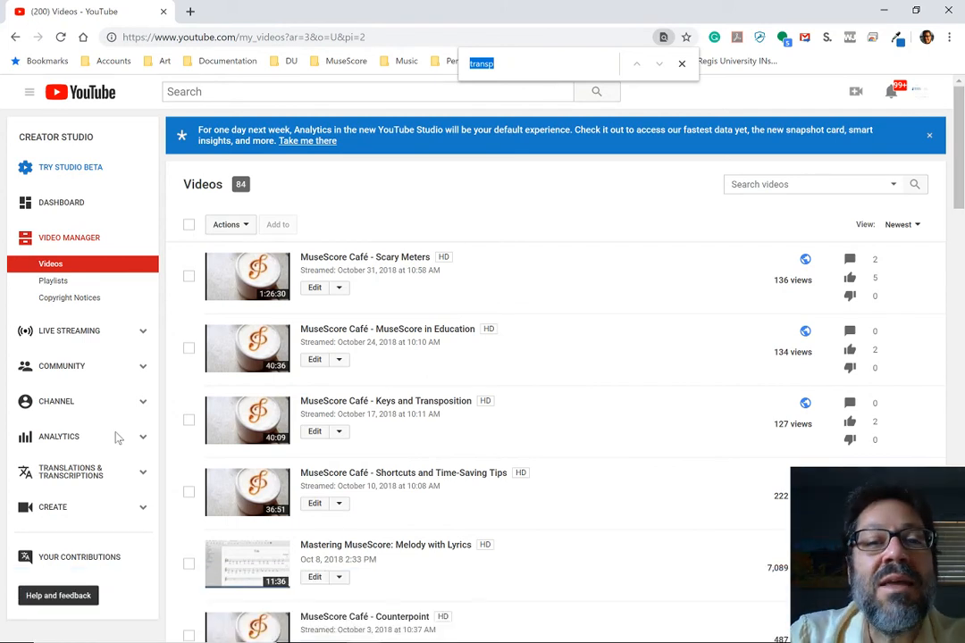
key("Return")
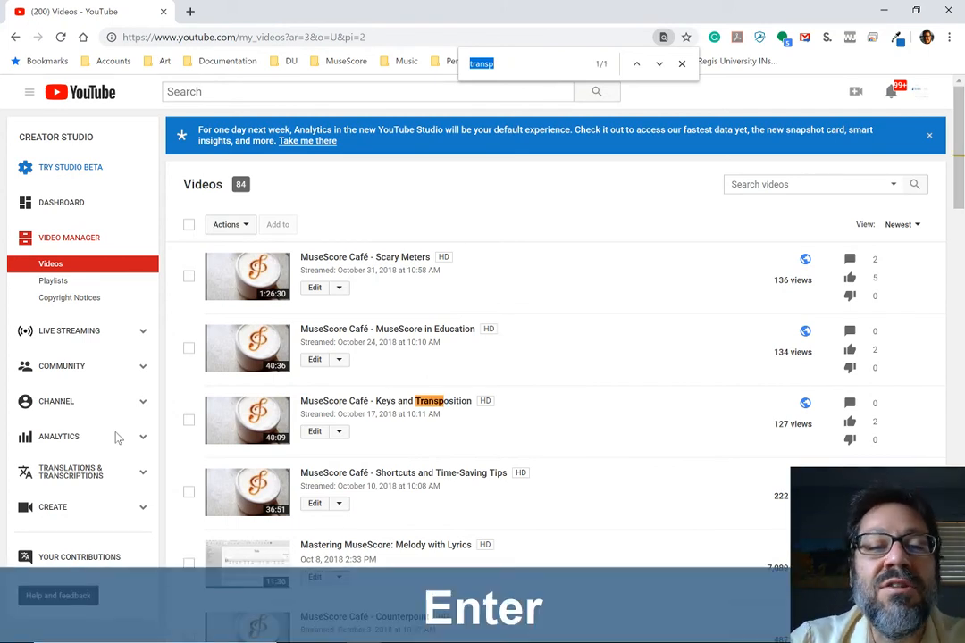
scroll(379, 388, "down", 1)
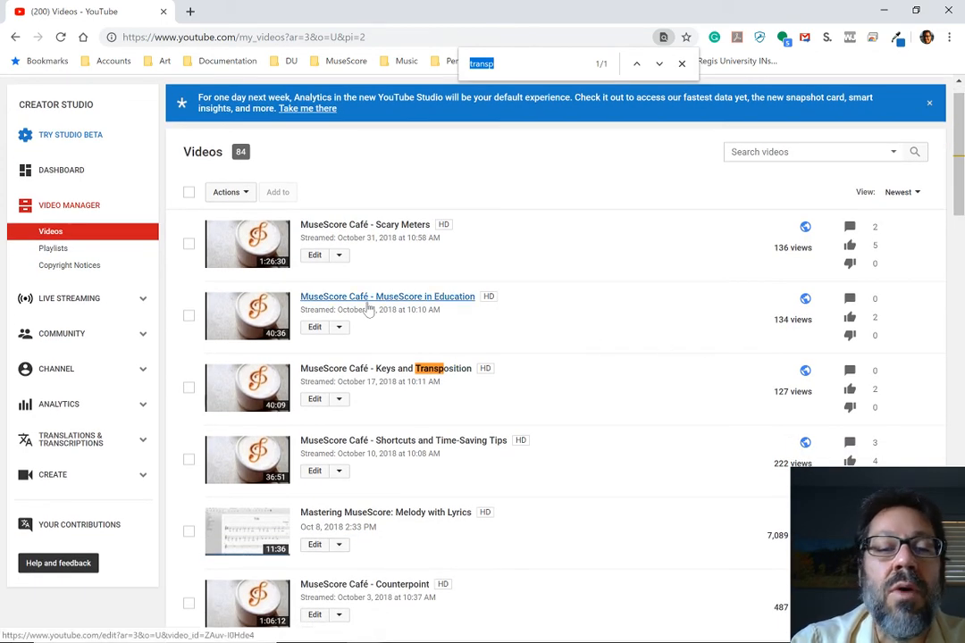
Open the details of the "MuseScore Café - Keys and Transposition" video and copy its share link.
left_click(348, 373)
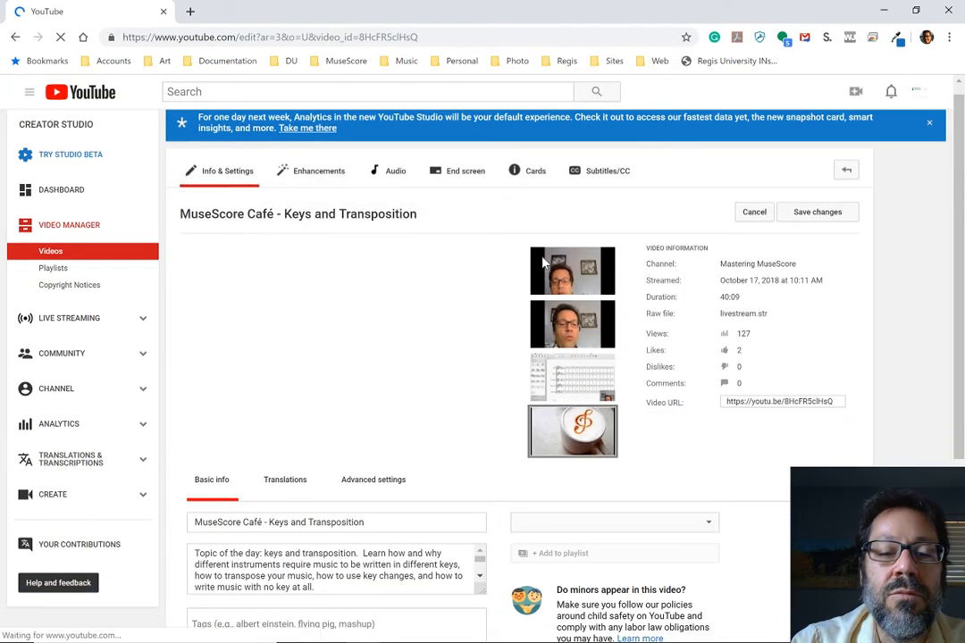
scroll(544, 263, "down", 2)
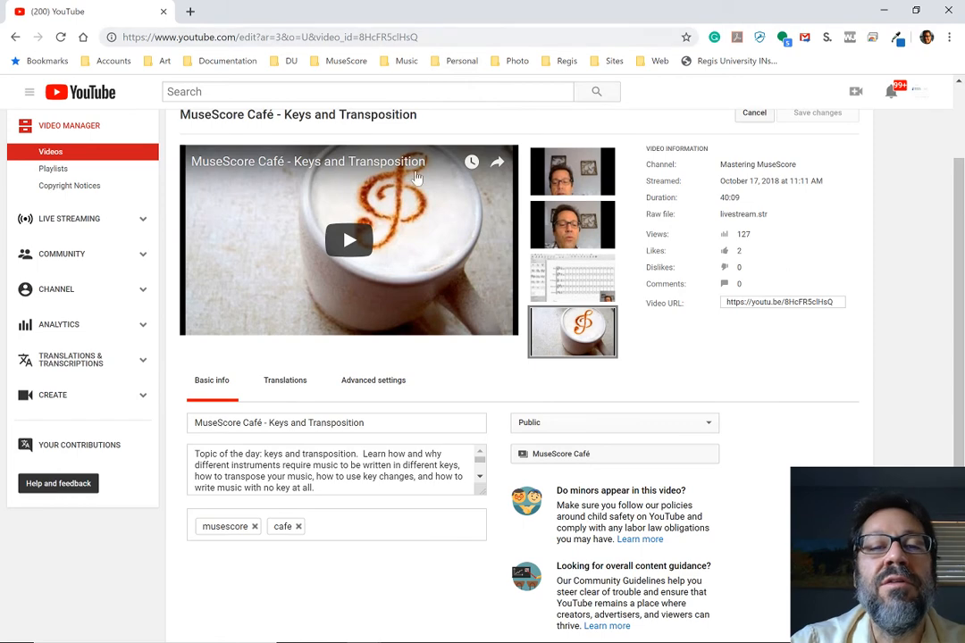
left_click(497, 161)
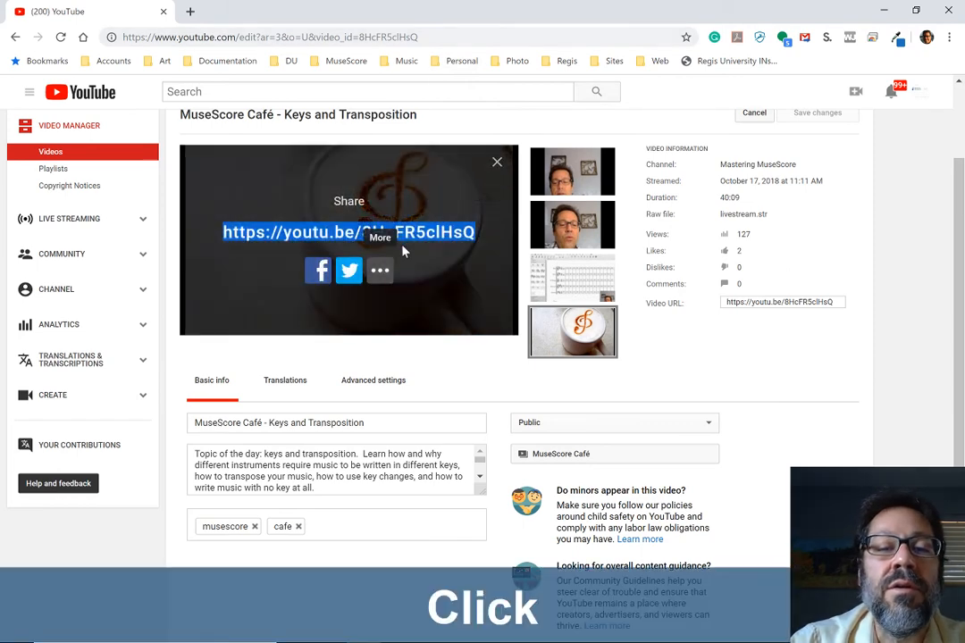
key("ctrl+c")
Switch to the live chat window and post "Transposition:" followed by the copied video link.
key("alt+Tab")
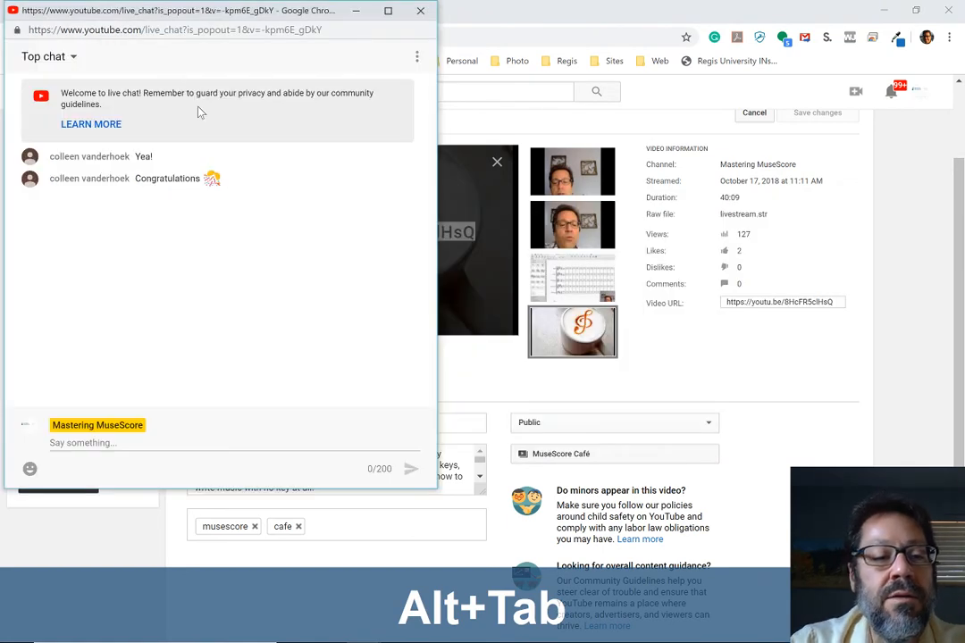
left_click(82, 442)
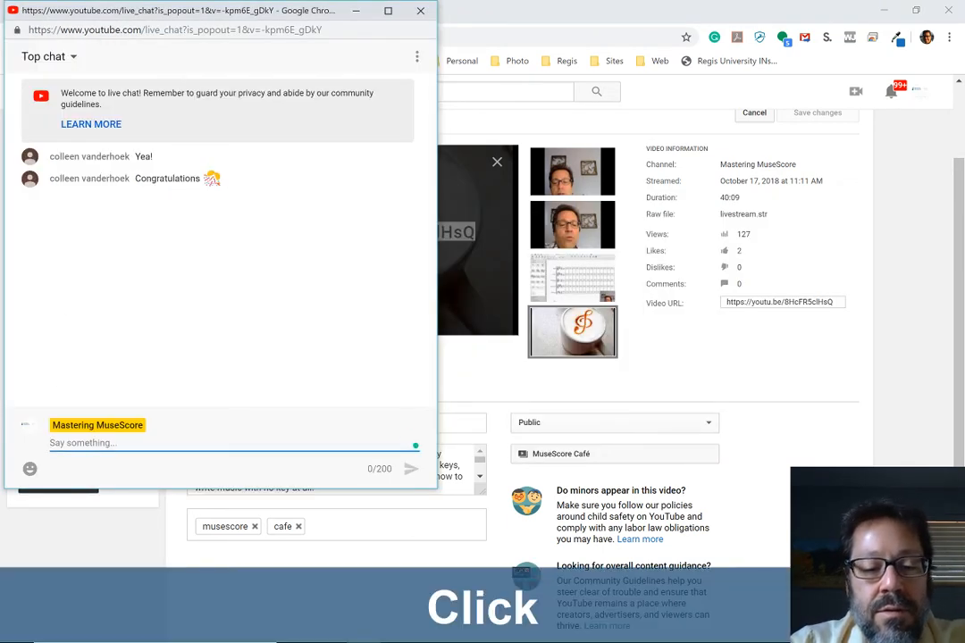
type("Transposition c")
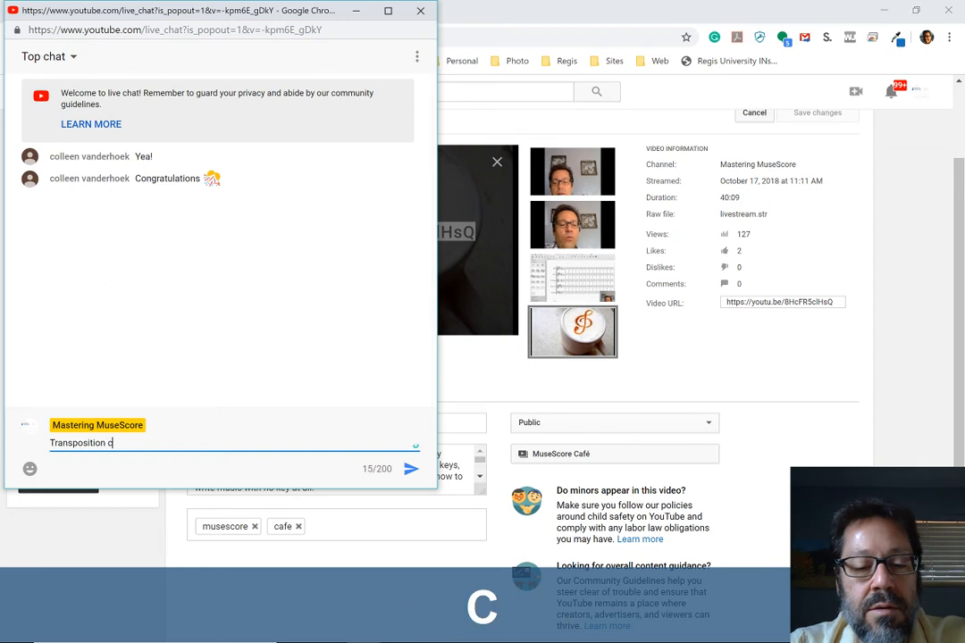
key("BackSpace")
type(":")
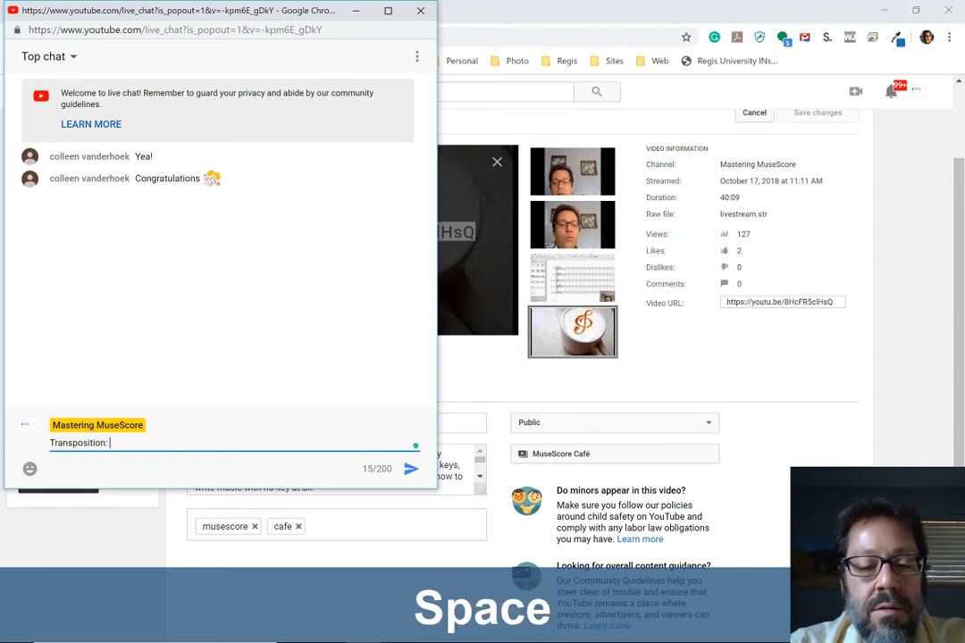
key("ctrl+v")
key("Return")
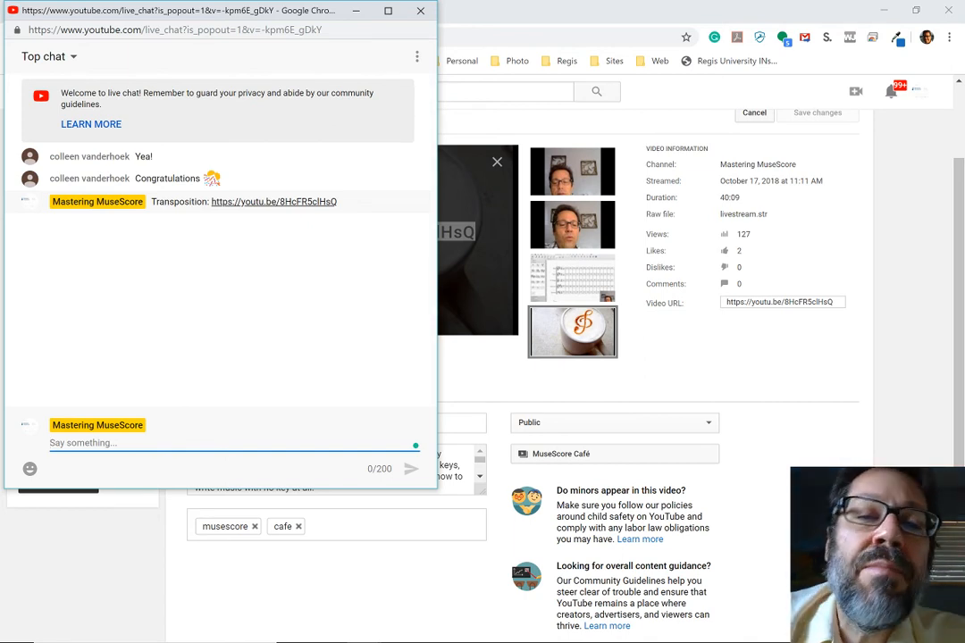
Switch back to MuseScore and view the Tenor Sax 1 part of the Chrysanthemum_Man score.
key("alt+Tab")
key("alt+Tab")
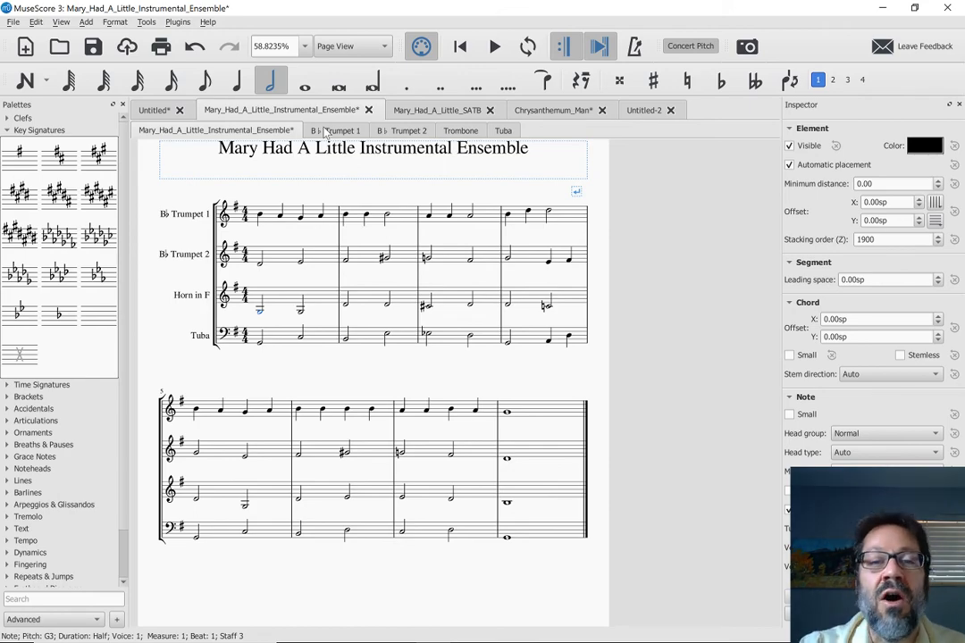
left_click(551, 110)
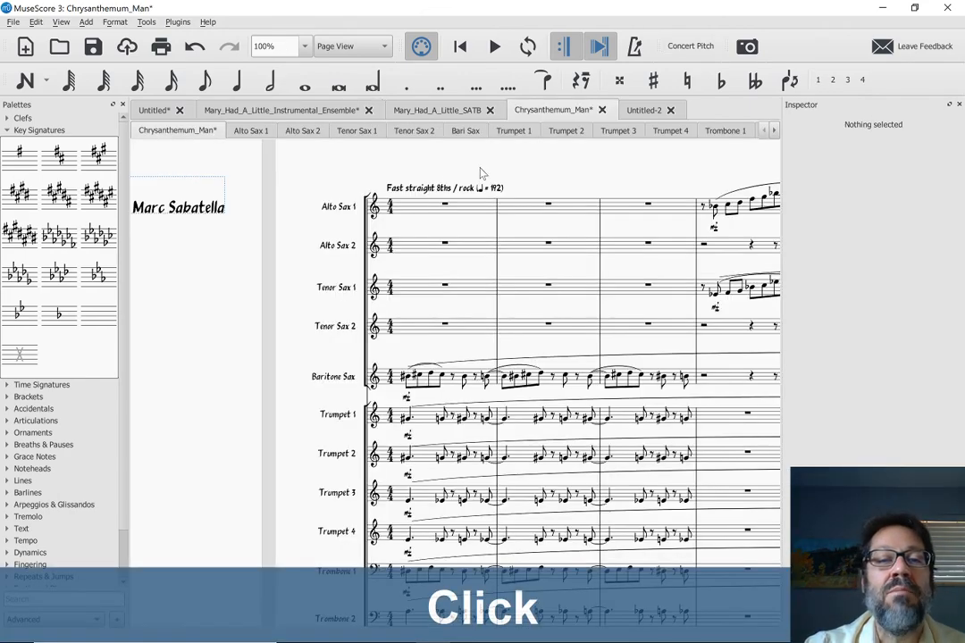
left_click(355, 131)
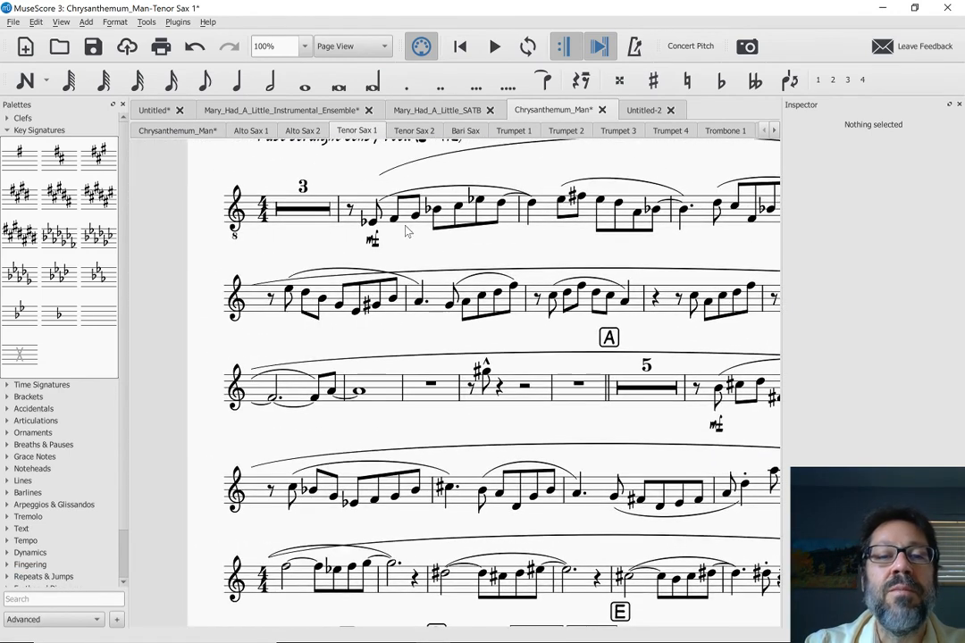
Show the Alto Sax 2 part and nudge rehearsal mark B rightward past "To Coda", to an X offset of 2.00sp.
left_click(302, 131)
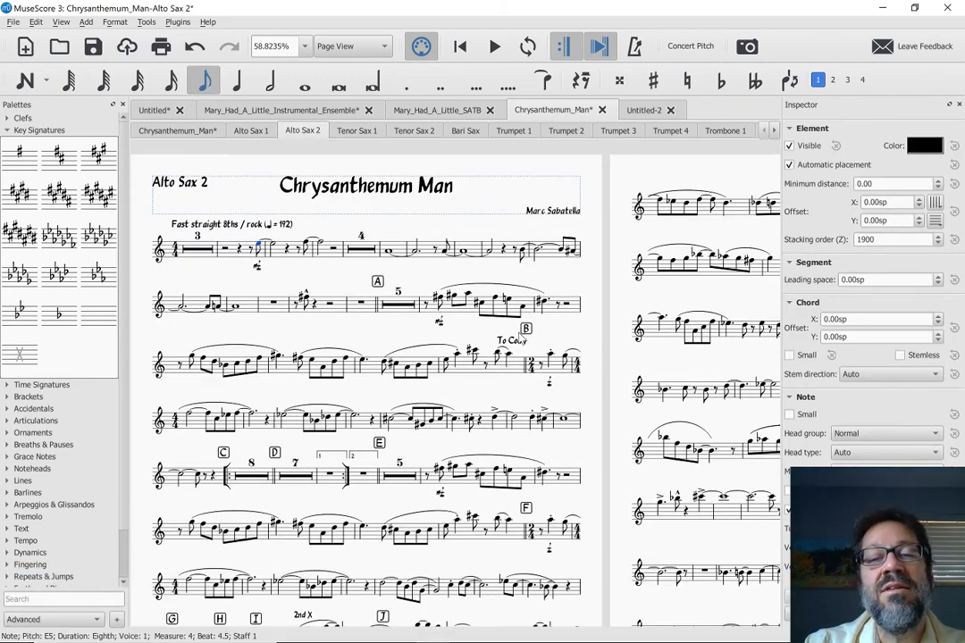
left_click(526, 330)
key("ctrl+Right")
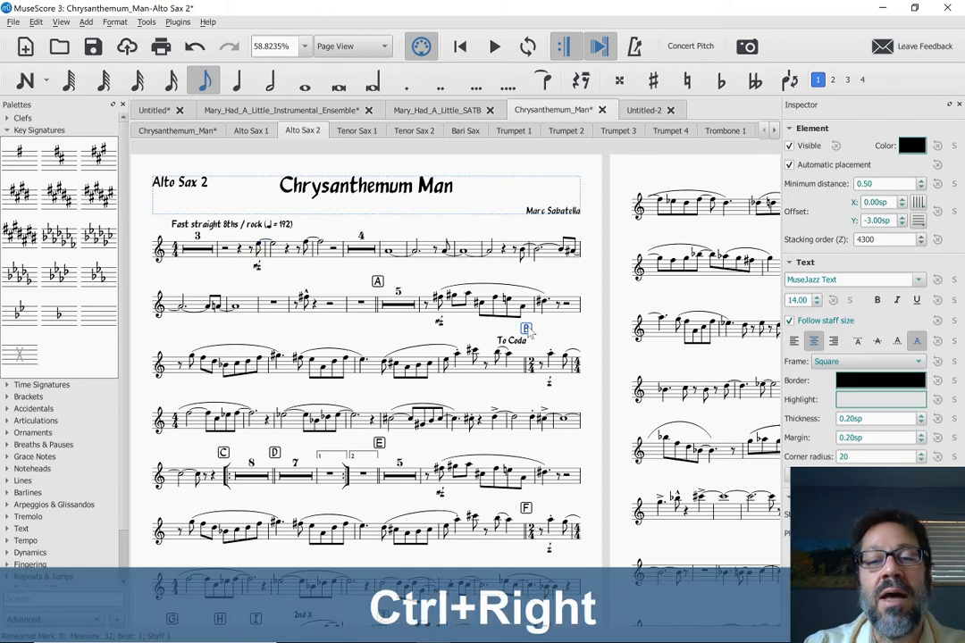
key("ctrl+Right")
key("ctrl+Right")
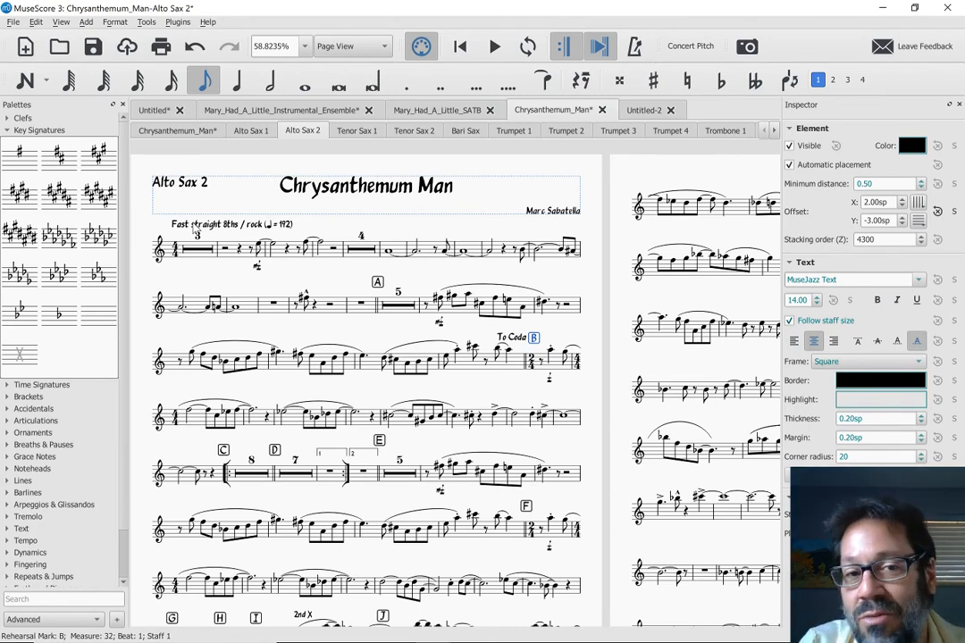
Move rehearsal mark E lower and leftward into the second-ending bracket, to offsets of about -2.56sp X and -1.68sp Y.
left_click(195, 227)
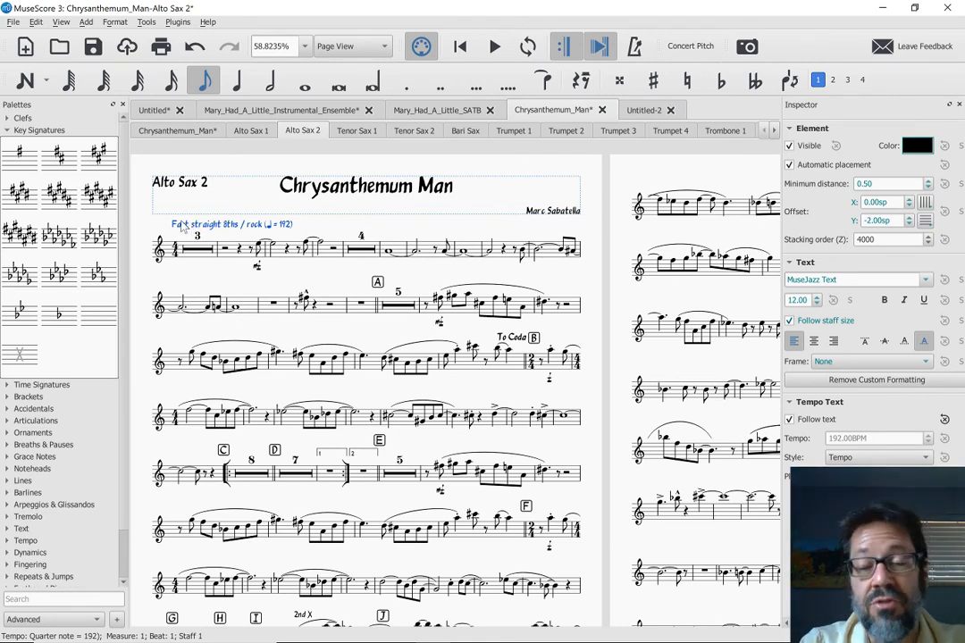
scroll(210, 268, "right", 3)
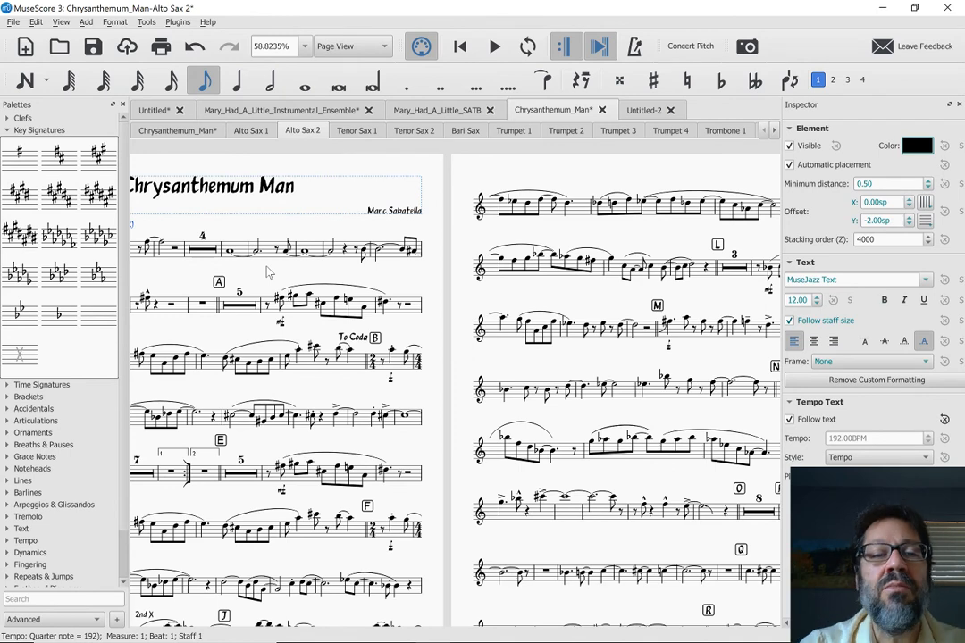
scroll(267, 270, "left", 3)
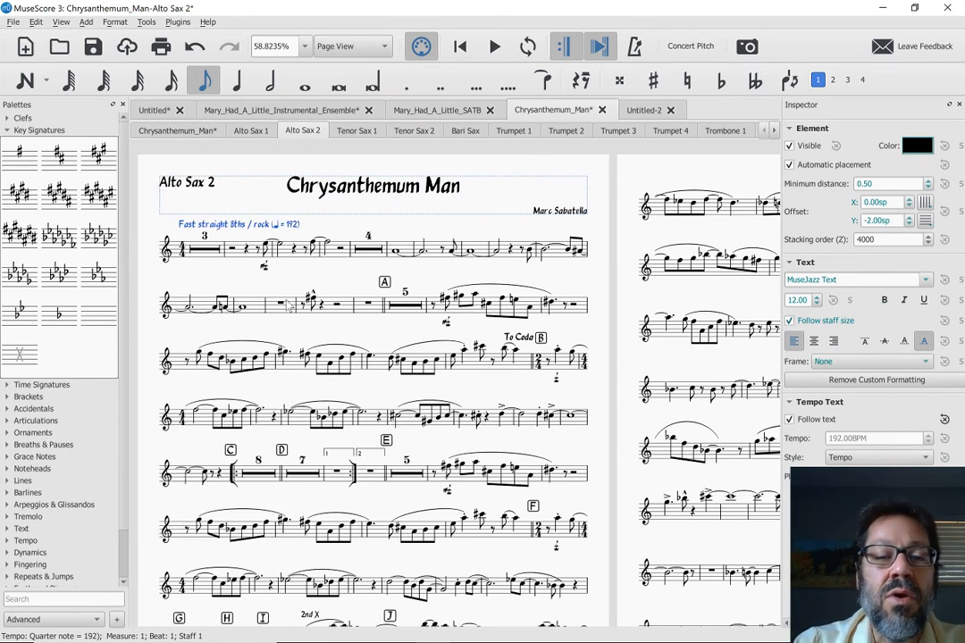
left_click(386, 441)
left_click_drag(388, 445, 389, 459)
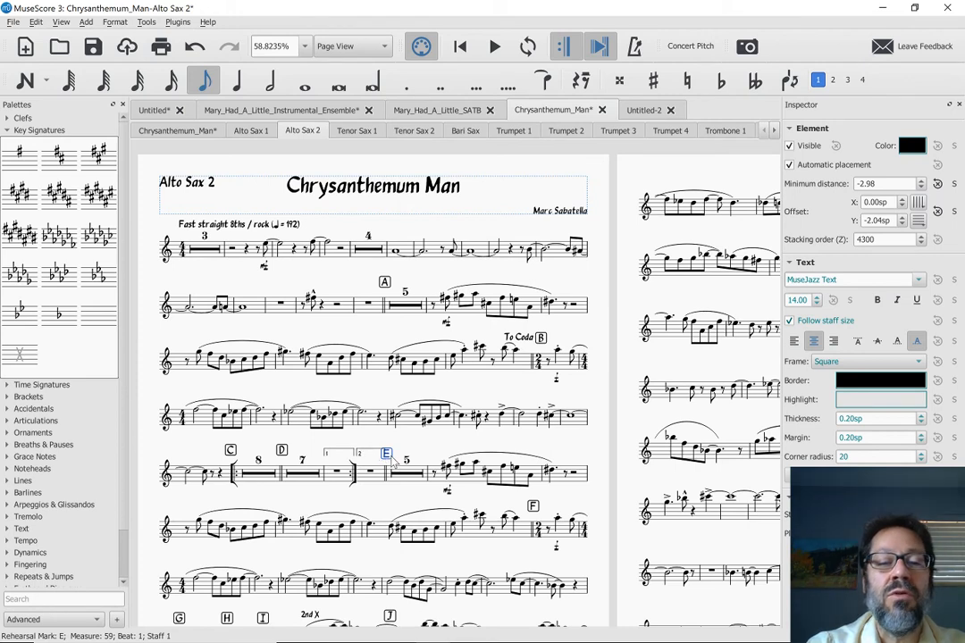
left_click_drag(383, 452, 374, 455)
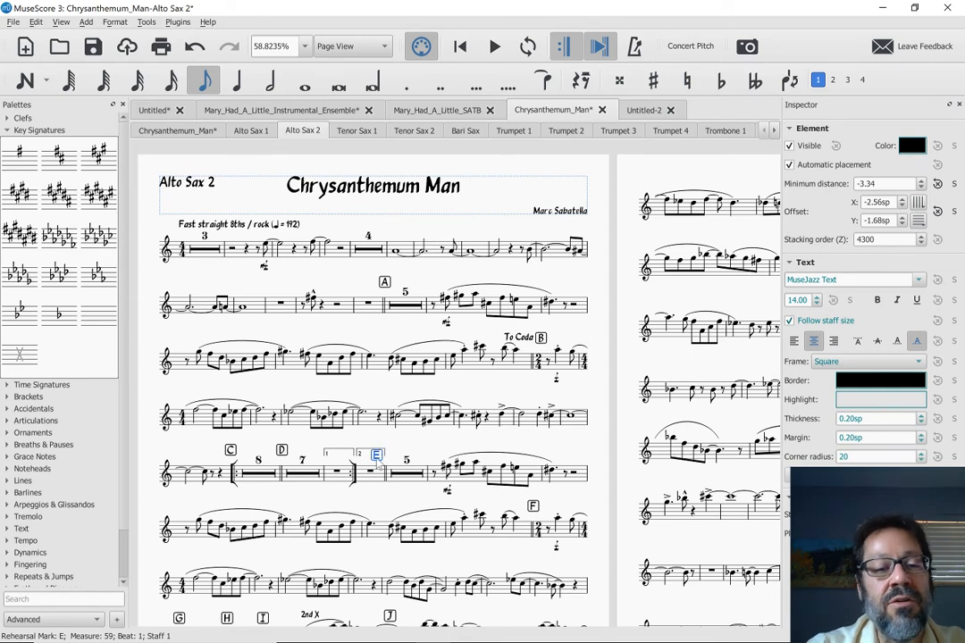
Move the "2nd X" staff text down and right to offsets of about 2.38sp X and -1.02sp Y, and review the rest of the part.
scroll(395, 404, "down", 3)
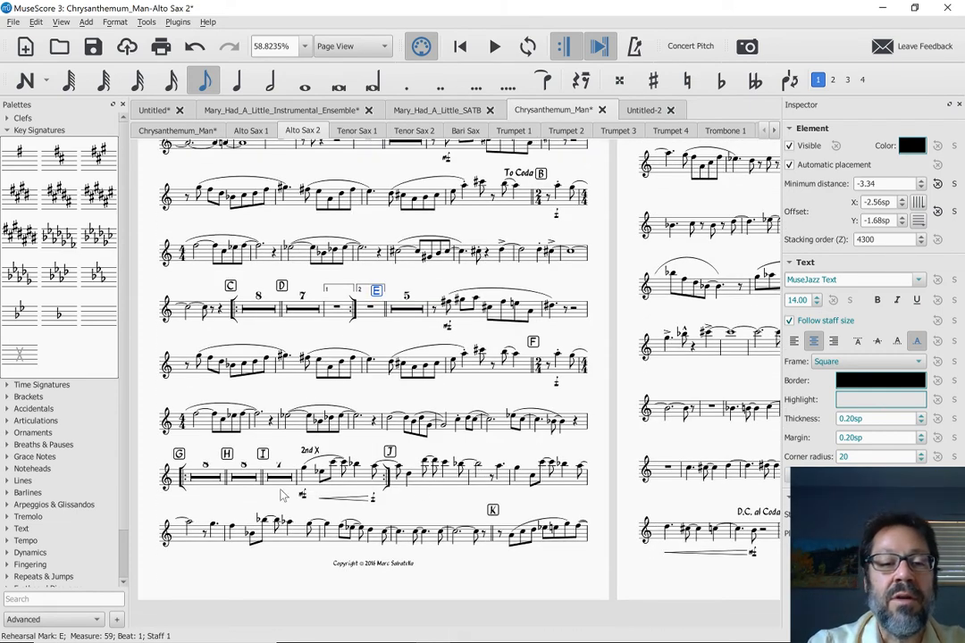
left_click(310, 451)
left_click_drag(312, 454, 322, 466)
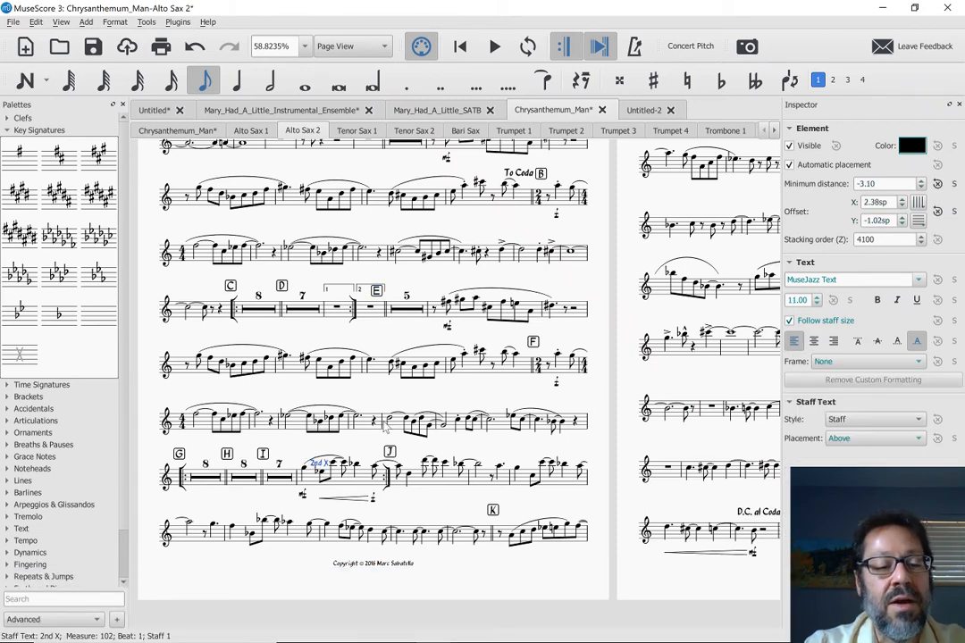
scroll(384, 426, "right", 6)
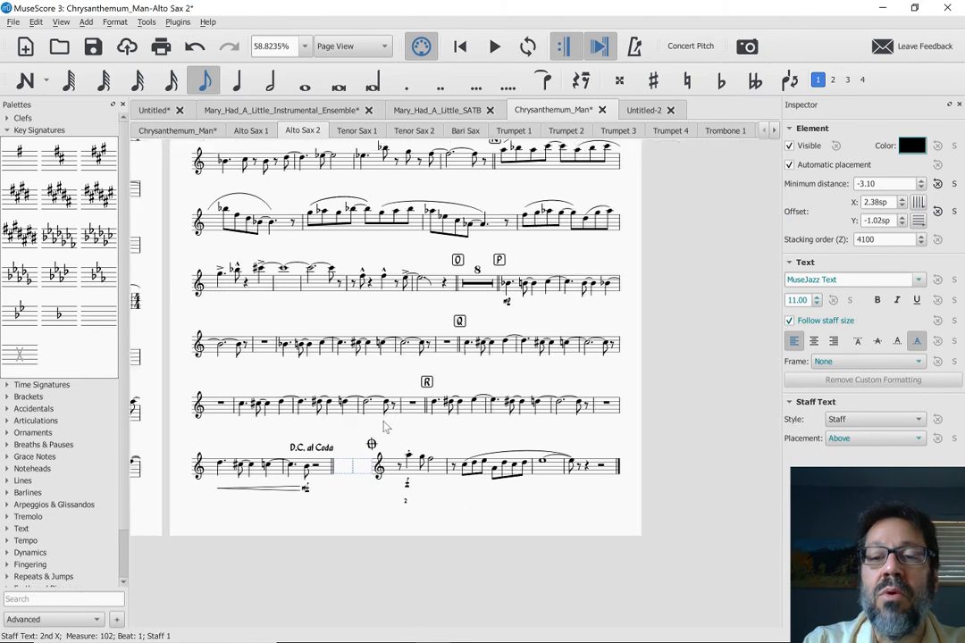
scroll(384, 427, "up", 4)
scroll(384, 426, "left", 3)
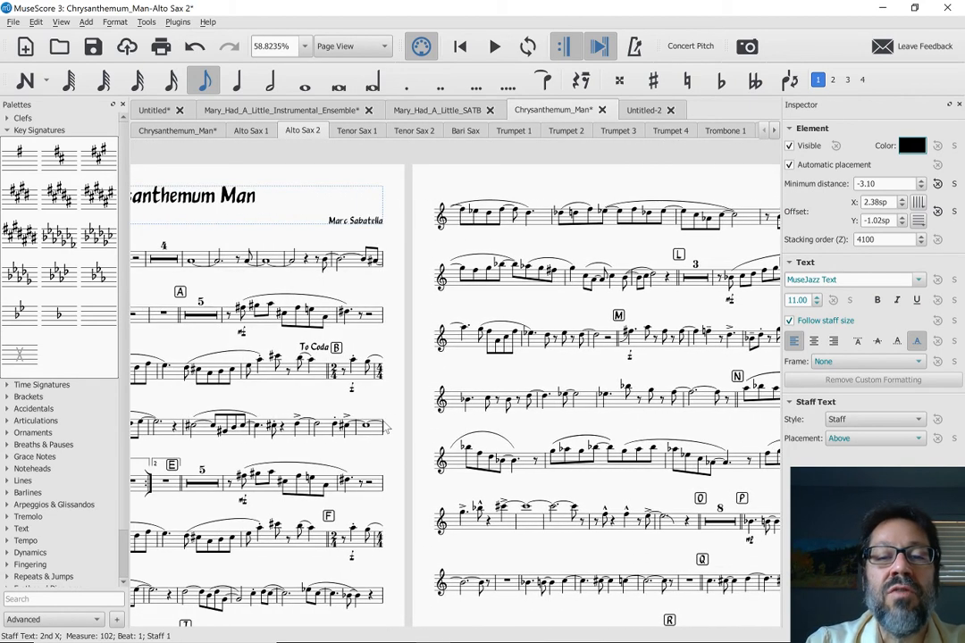
scroll(386, 428, "left", 3)
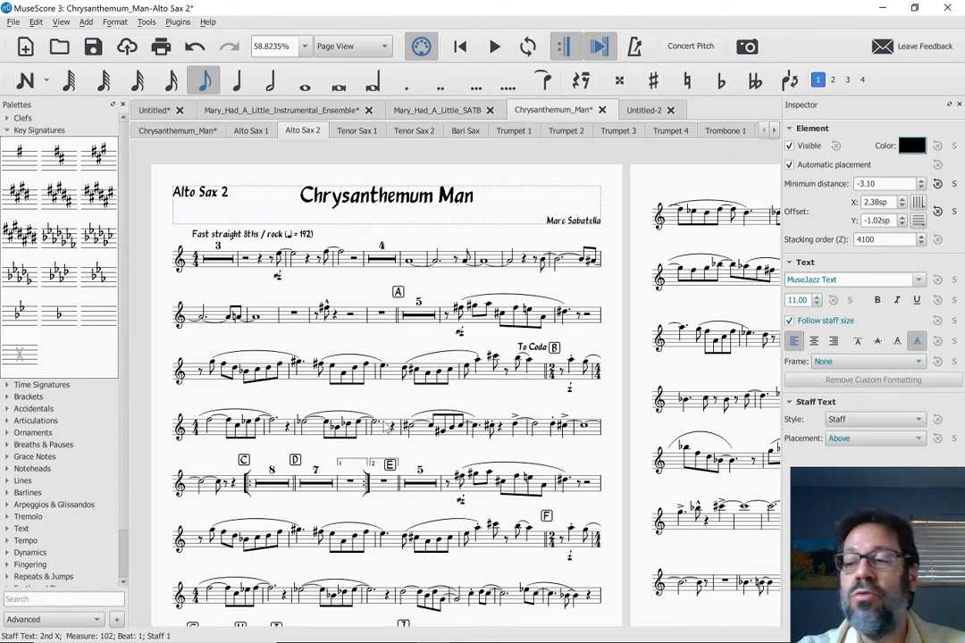
Glance at the Tenor Sax 1 part, return to the full Chrysanthemum_Man score and examine its staves down to Drums.
left_click(362, 134)
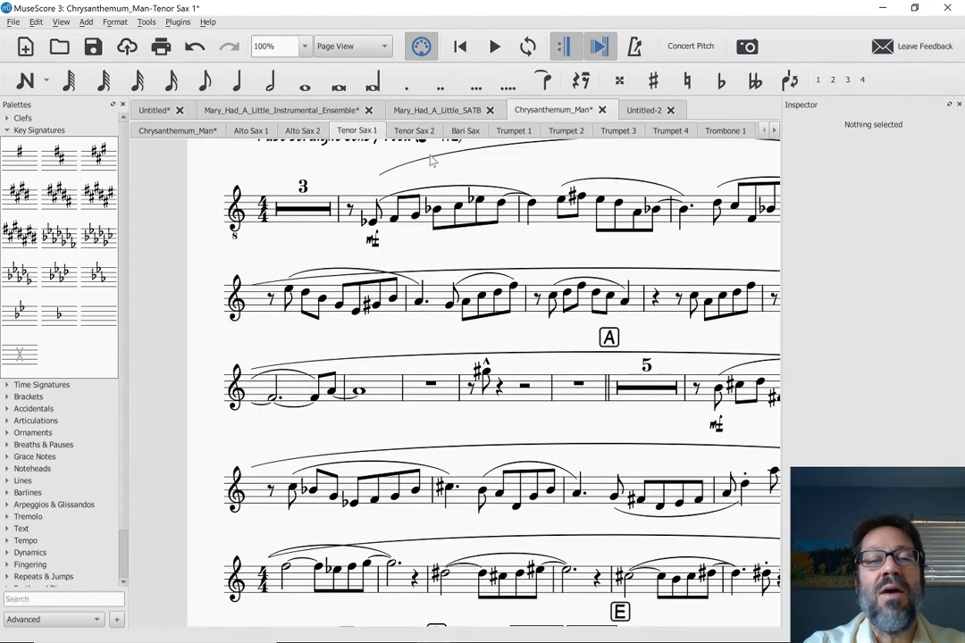
left_click(177, 131)
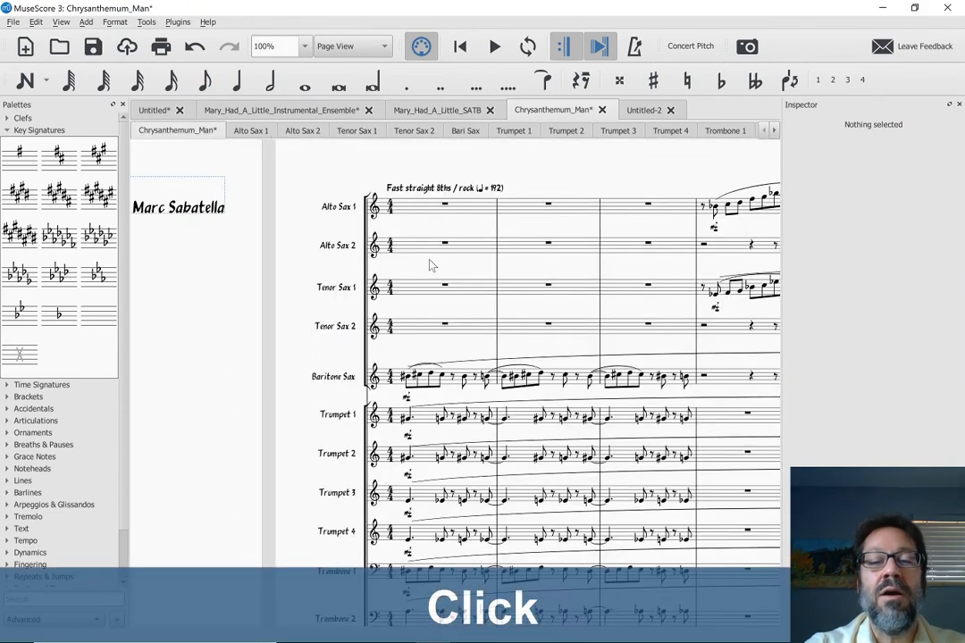
scroll(431, 267, "down", 4)
scroll(561, 506, "down", 3)
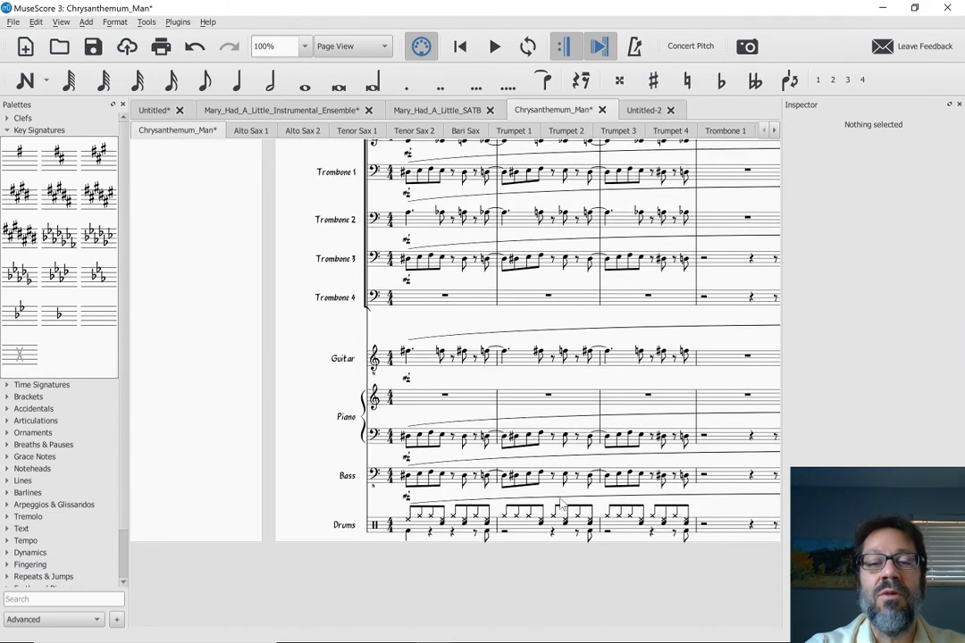
scroll(562, 506, "down", 2)
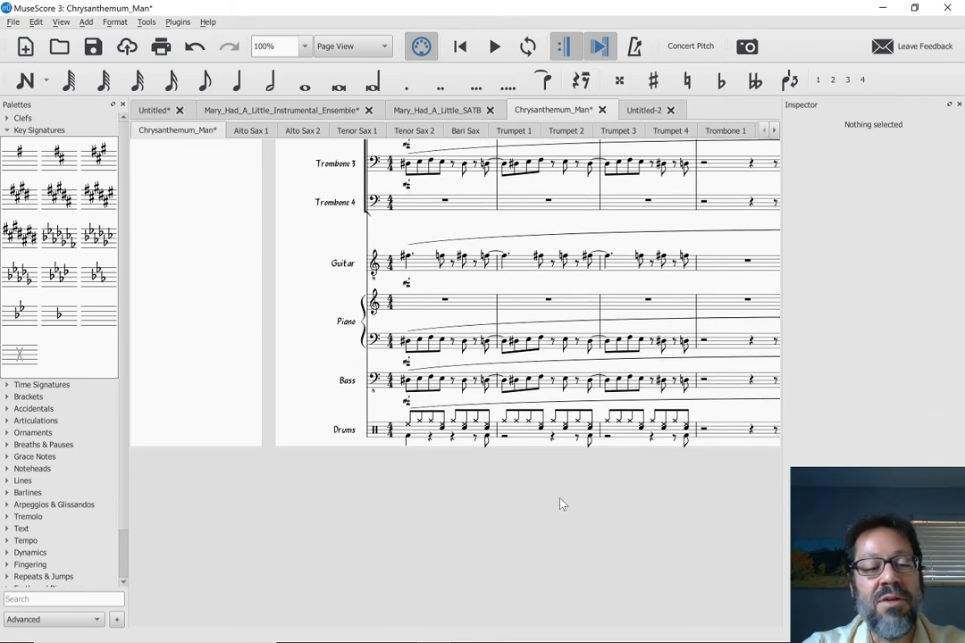
scroll(561, 506, "up", 7)
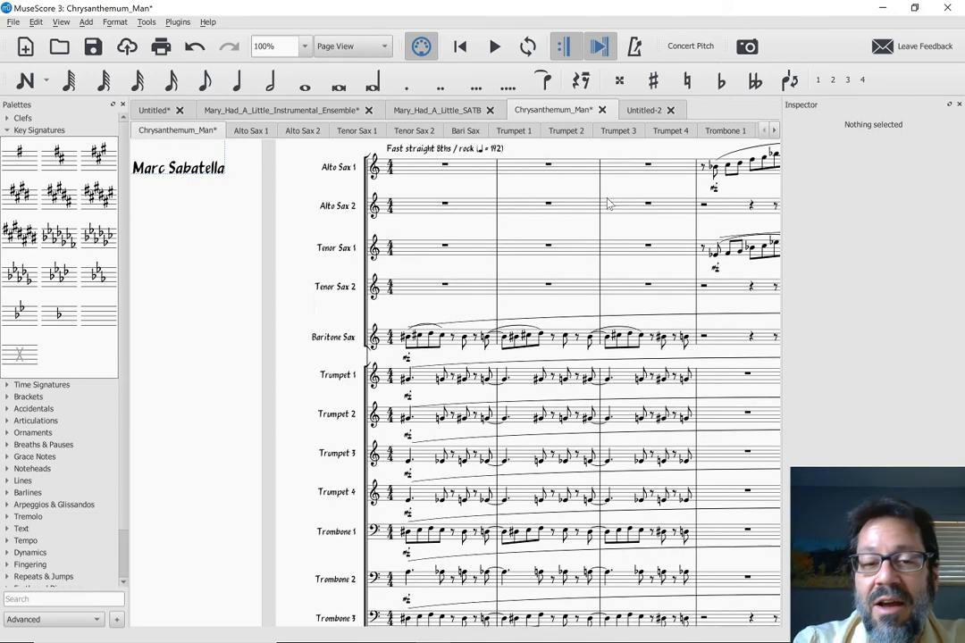
scroll(607, 203, "down", 6)
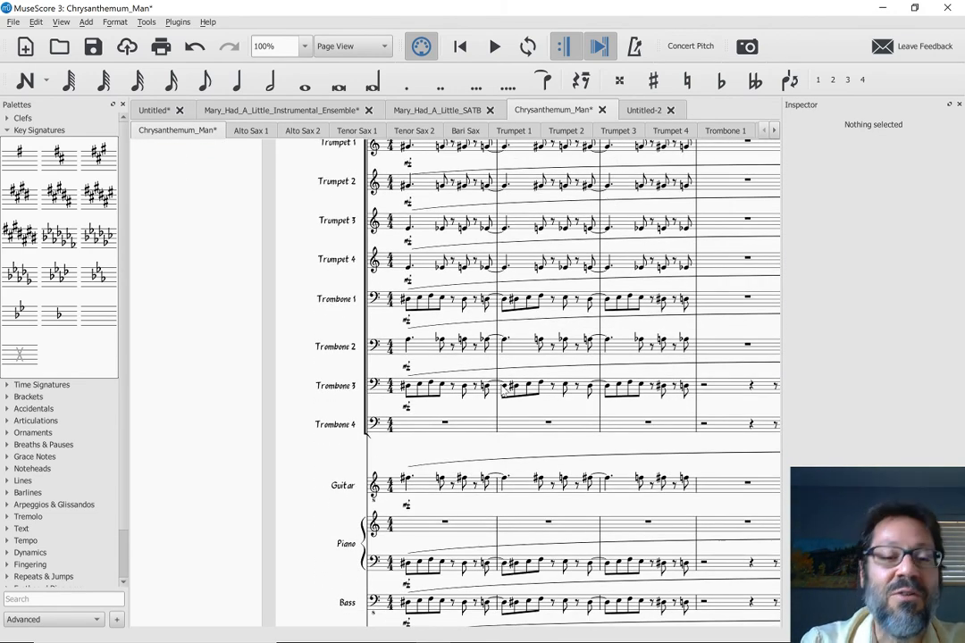
scroll(503, 390, "down", 3)
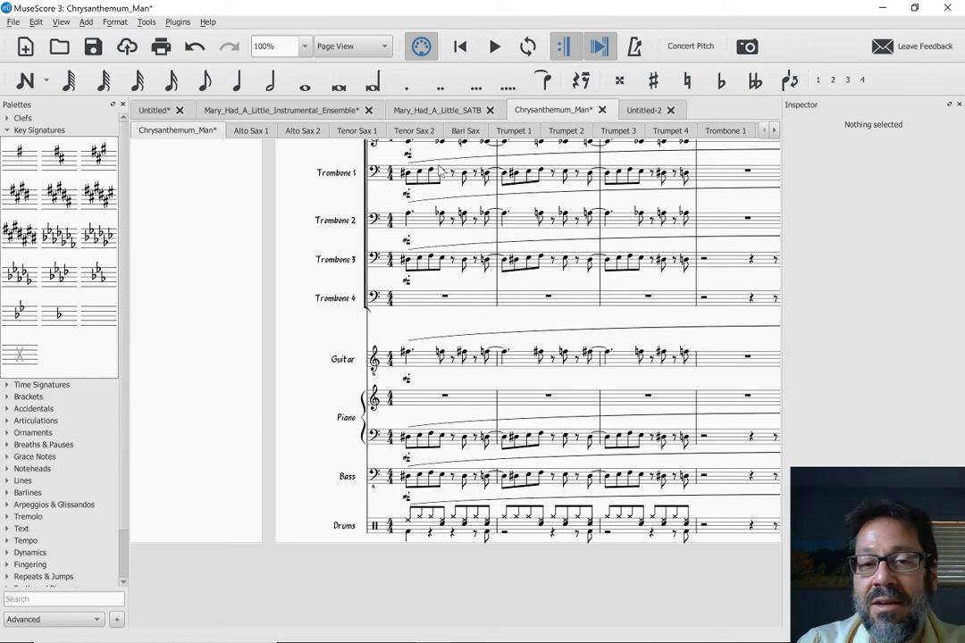
Delete the long slurs starting in measure 1 on the Baritone Sax and Trumpet 1 through Trumpet 4 staves.
scroll(439, 172, "up", 3)
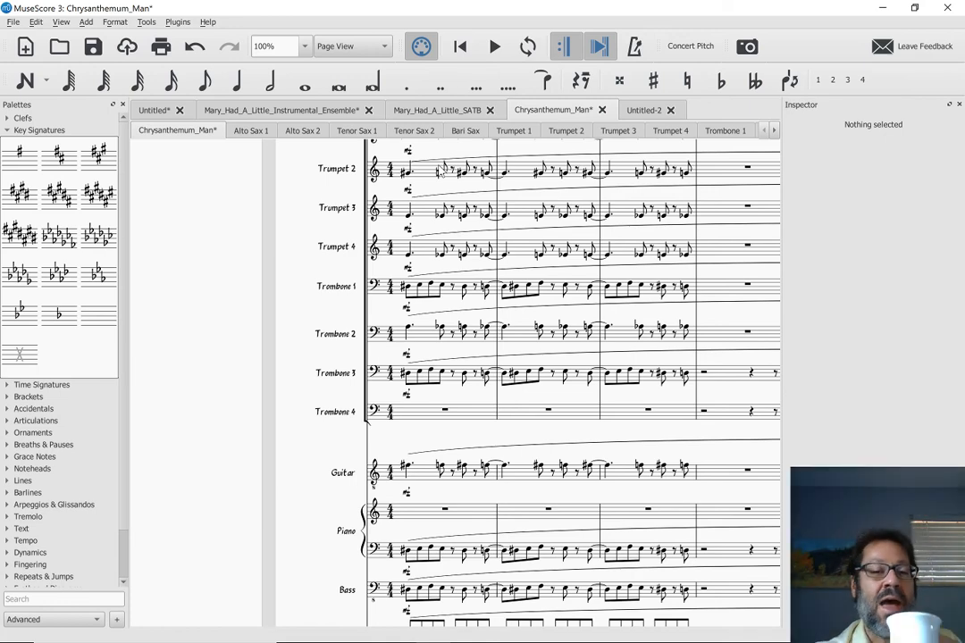
scroll(438, 169, "up", 3)
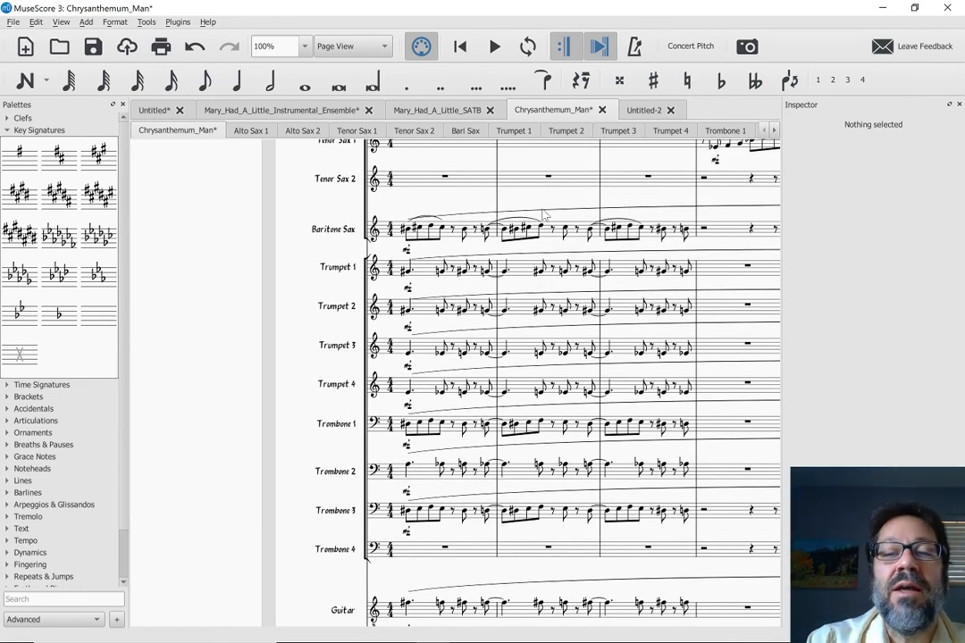
left_click(544, 215)
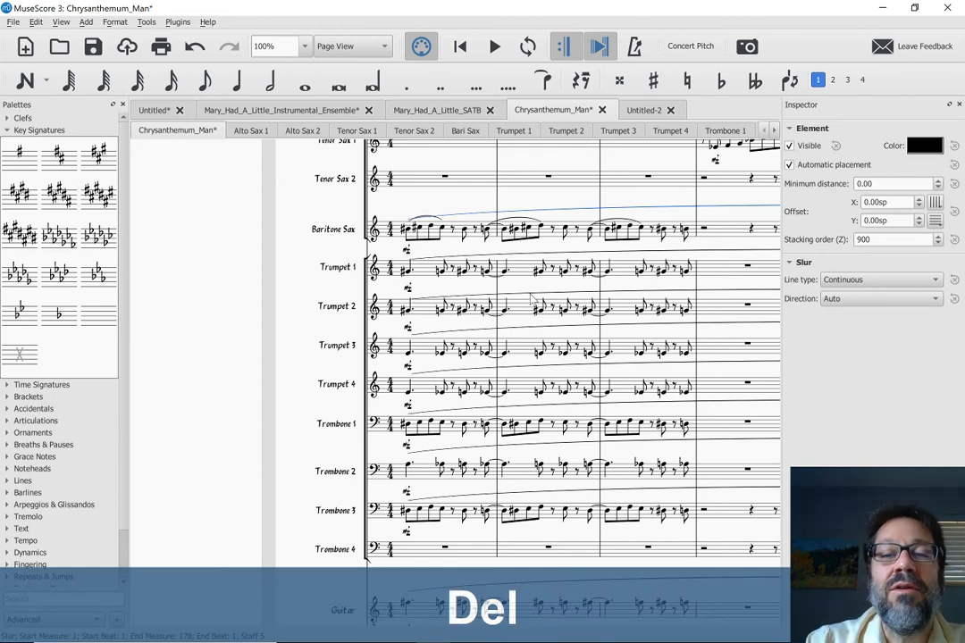
key("Delete")
left_click(516, 246)
key("Delete")
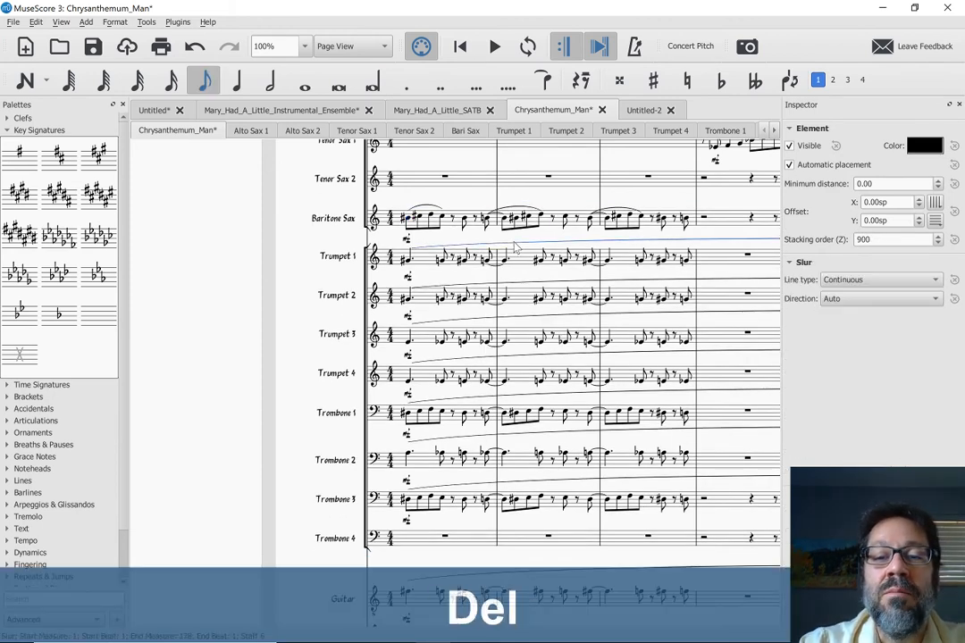
left_click(525, 284)
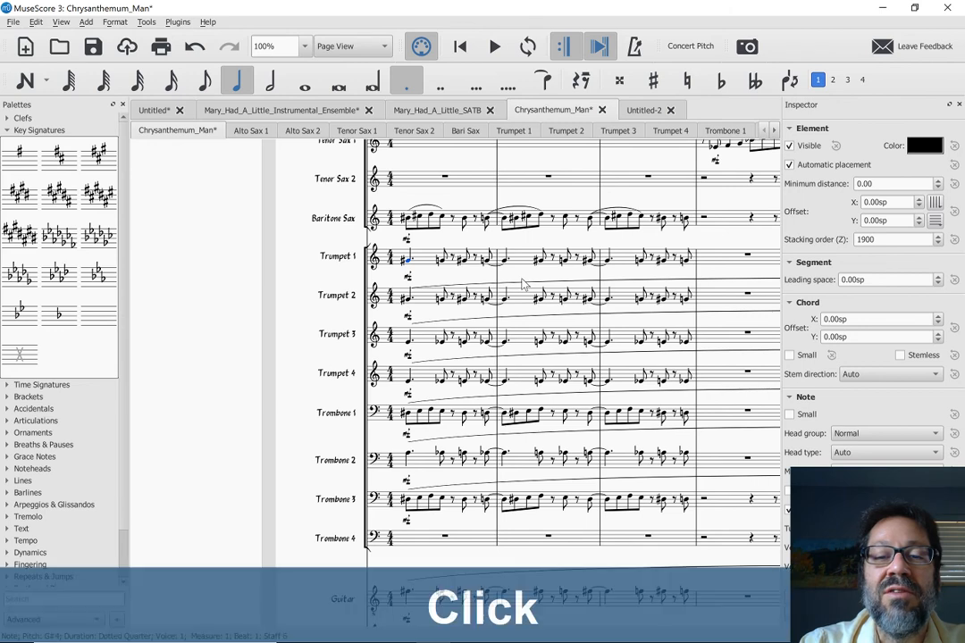
key("Delete")
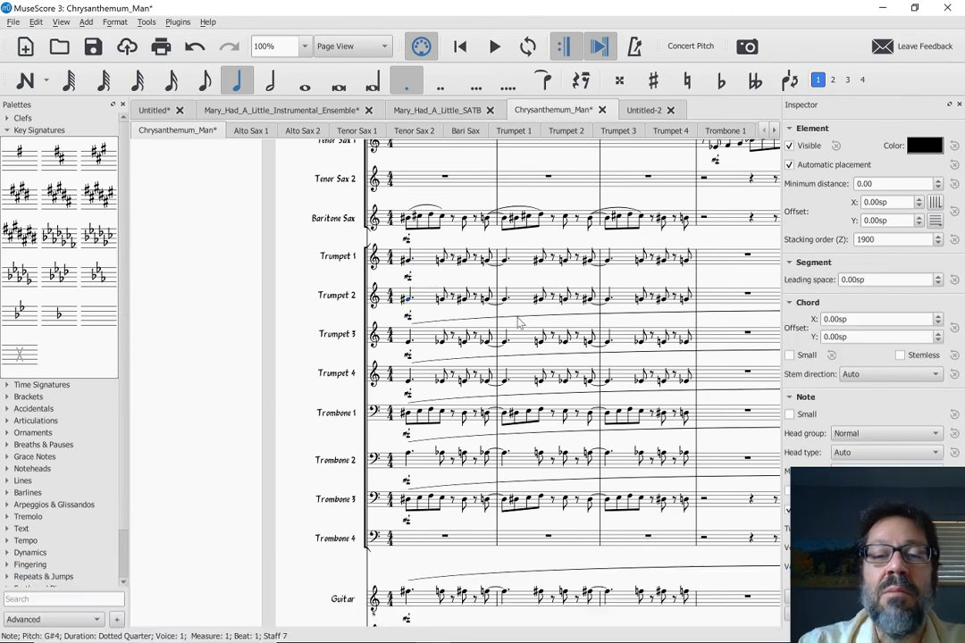
left_click(519, 317)
key("Delete")
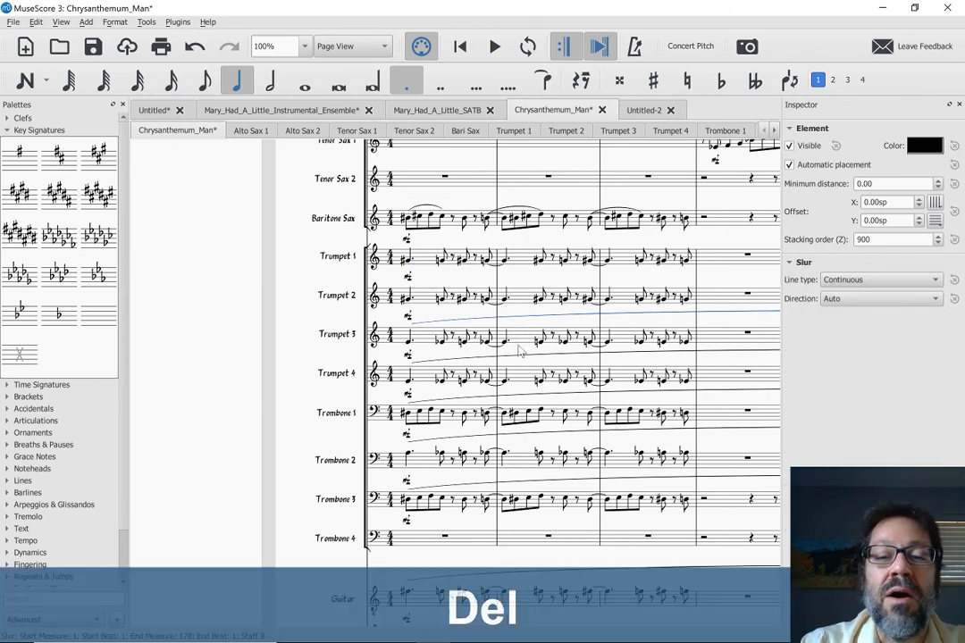
left_click(514, 360)
key("Delete")
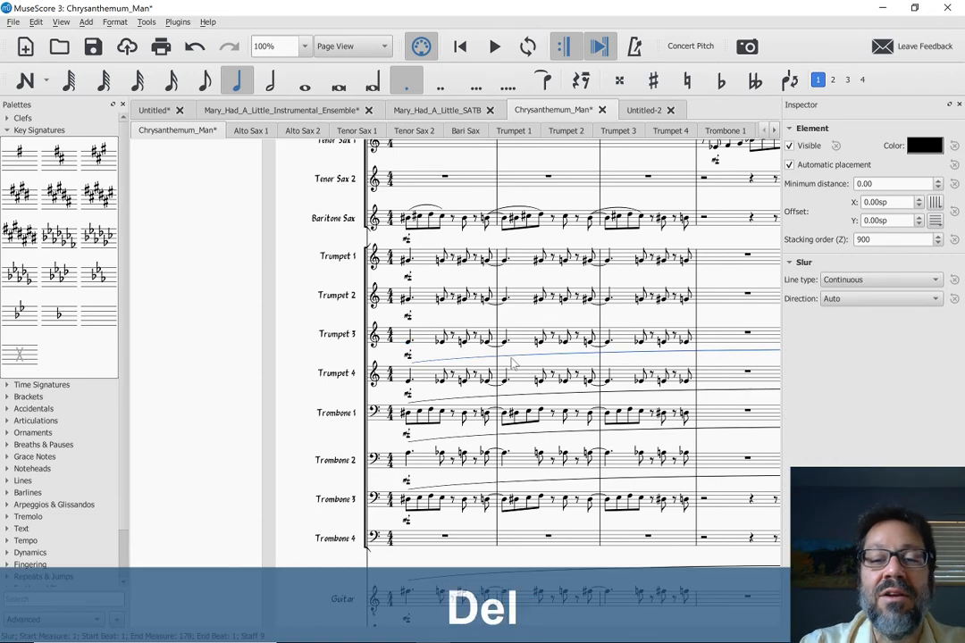
Delete the long slurs starting in measure 1 on the Trombone 1, Trombone 2 and Trombone 3 staves.
left_click(519, 400)
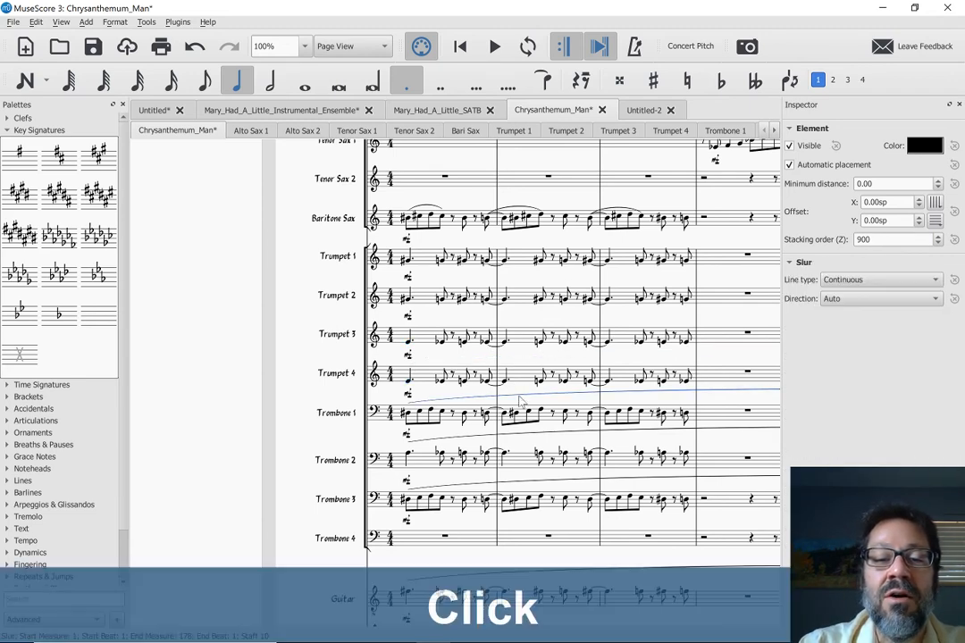
key("Delete")
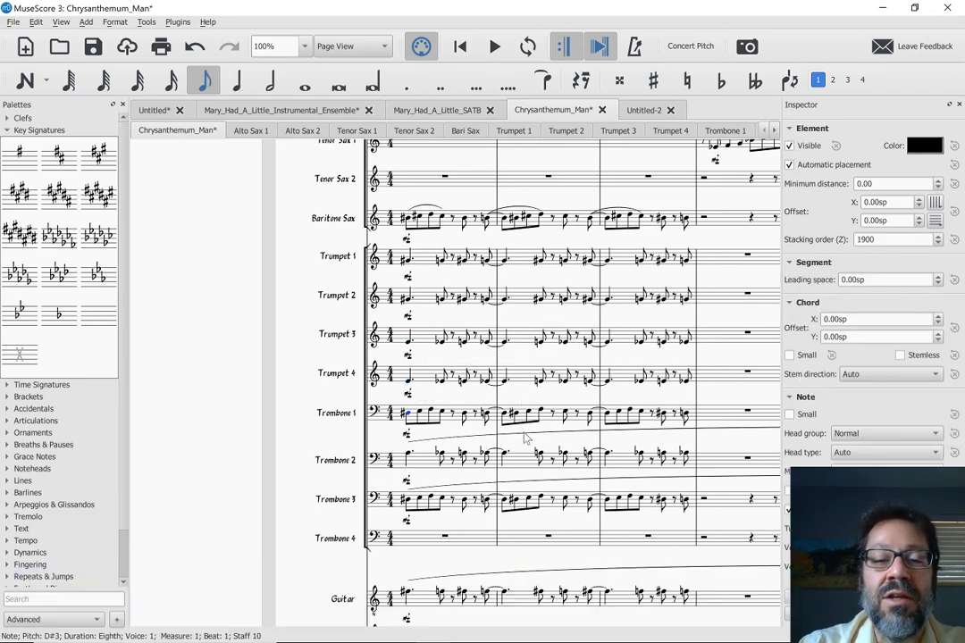
left_click(525, 436)
key("Delete")
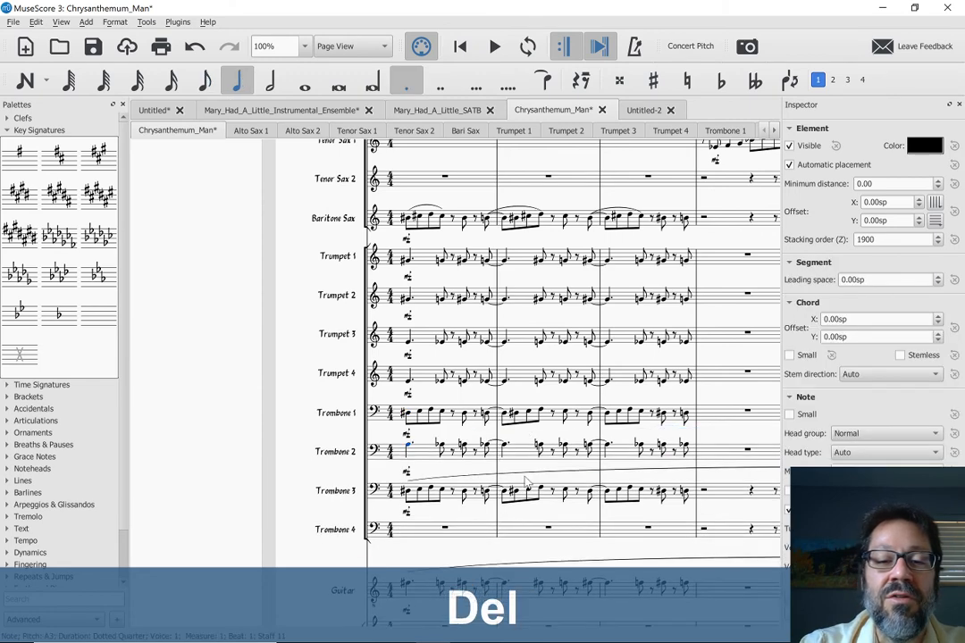
left_click(527, 483)
left_click(527, 481)
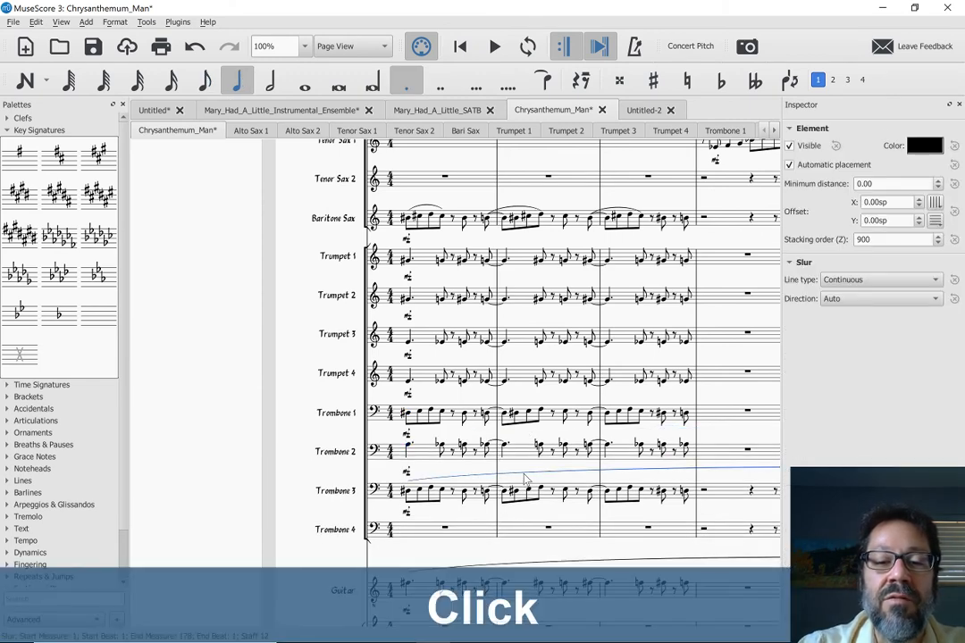
key("Delete")
Delete the long slurs starting in measure 1 on the Guitar staff and the lower Piano staff.
scroll(526, 479, "down", 4)
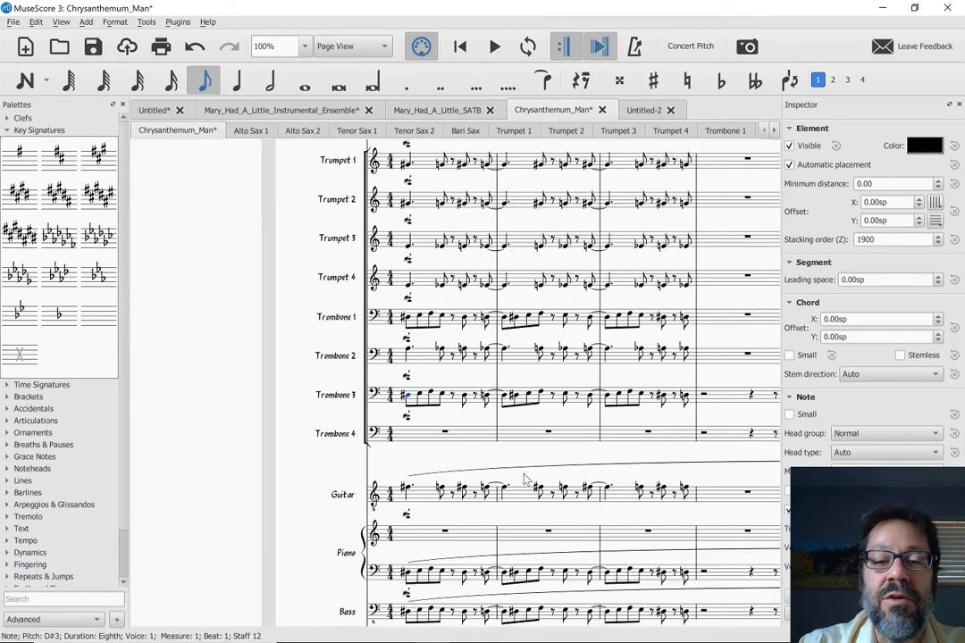
left_click(524, 393)
key("Delete")
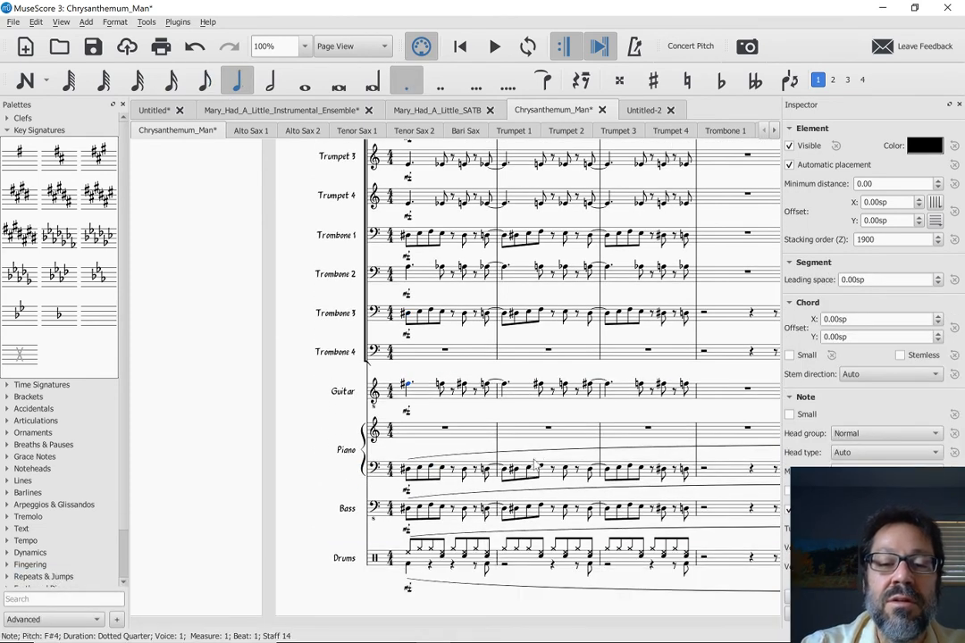
left_click(534, 450)
key("Delete")
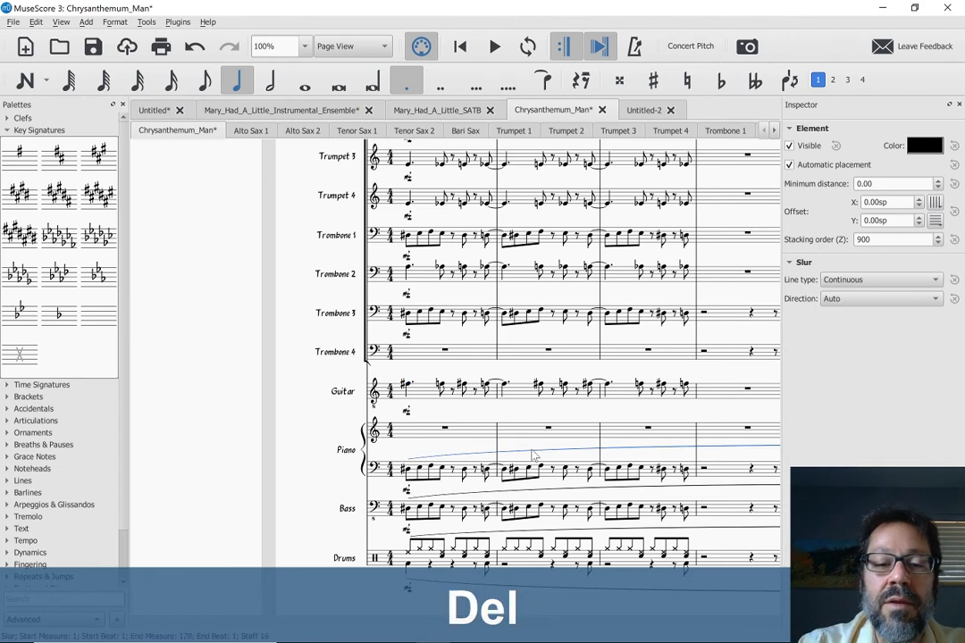
Delete the long slur starting in measure 1 on the Bass staff and both long slurs on the Drums staff.
left_click(410, 470)
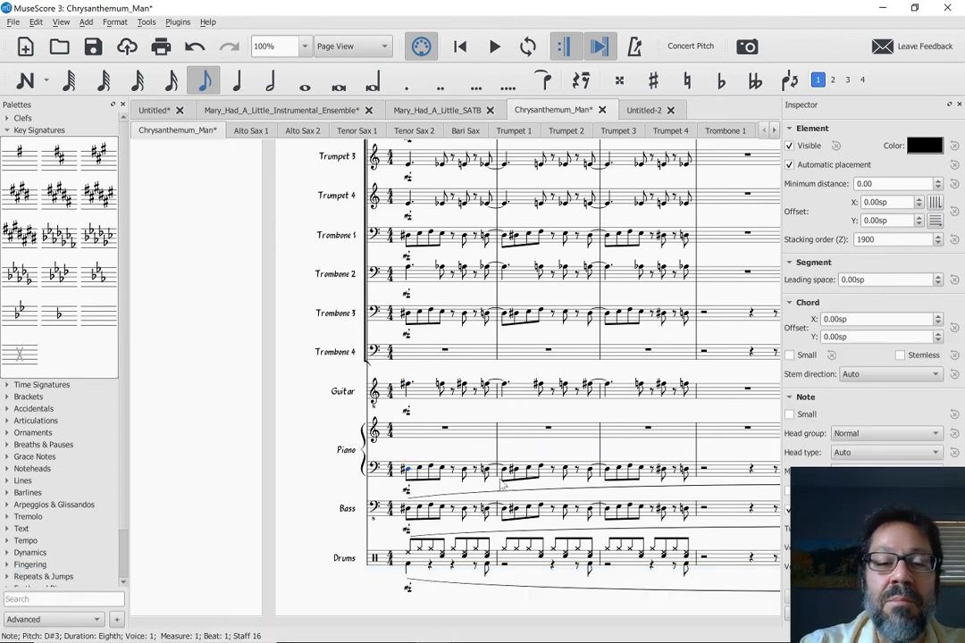
left_click(487, 494)
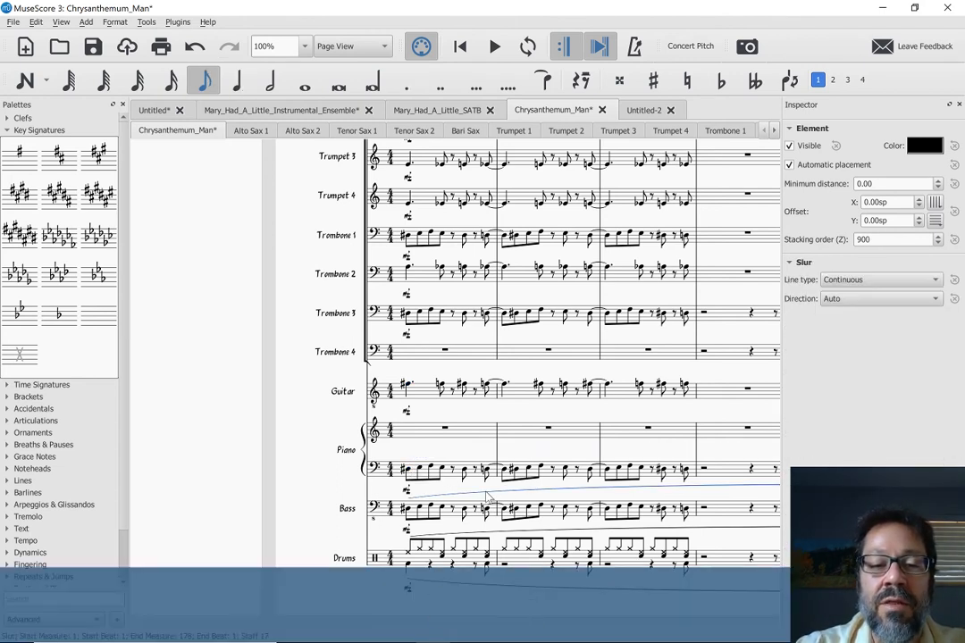
key("Delete")
scroll(487, 499, "down", 1)
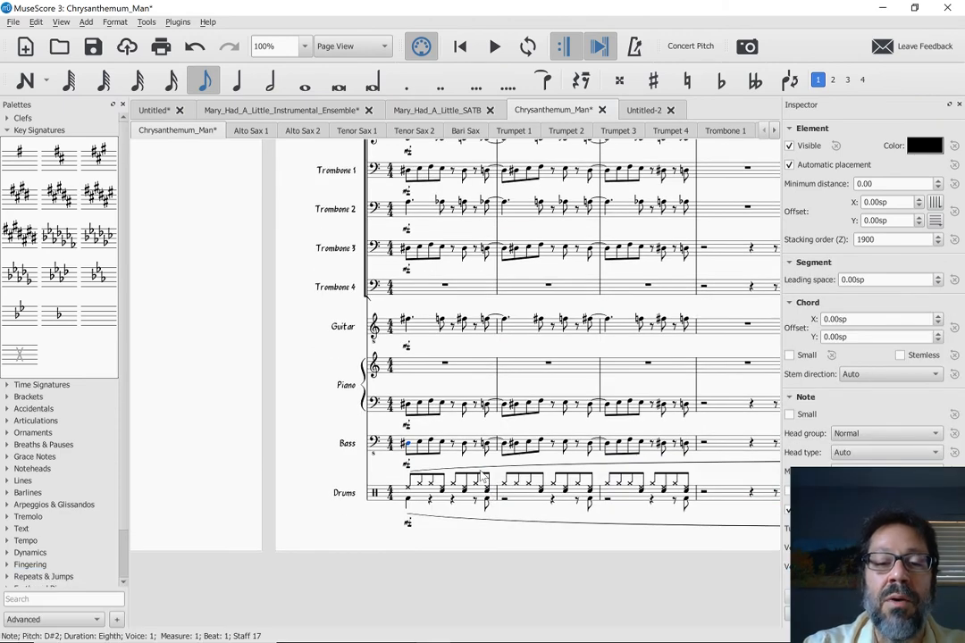
left_click(483, 464)
key("Delete")
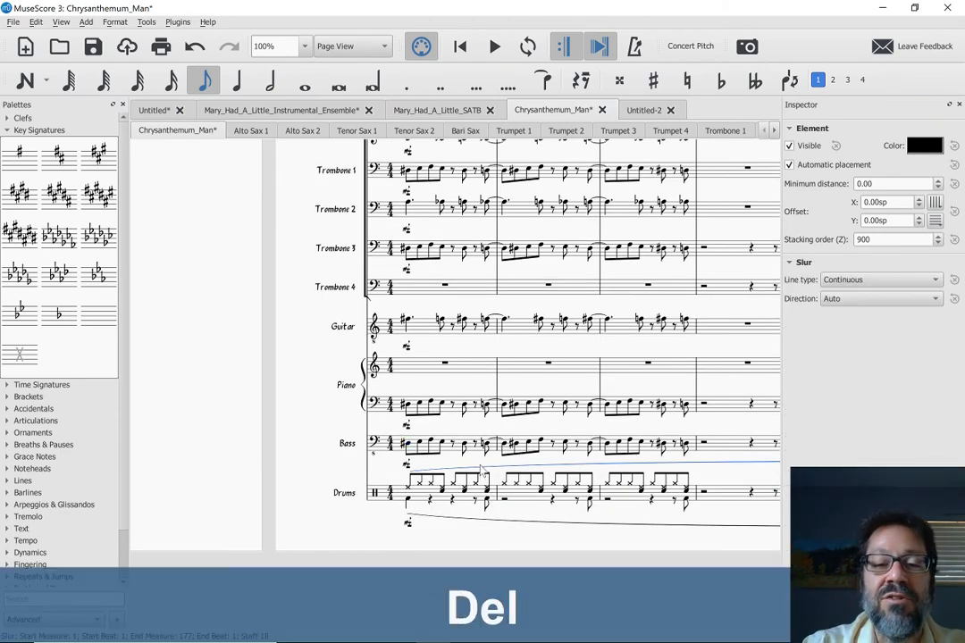
left_click(463, 519)
key("Delete")
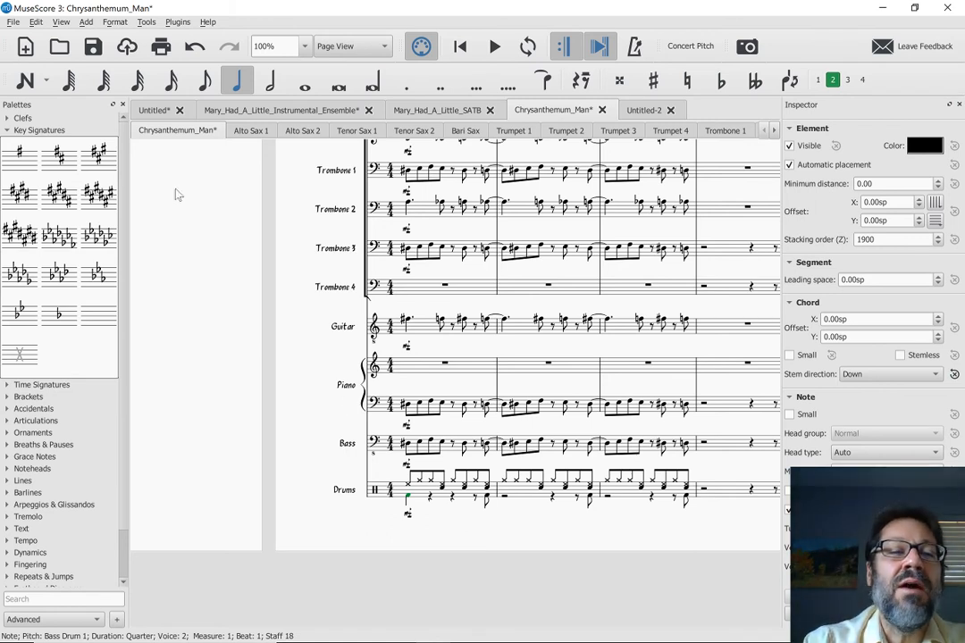
In the Untitled score, open the preferences and try the new score and last session startup options before reselecting Start with score.
left_click(154, 110)
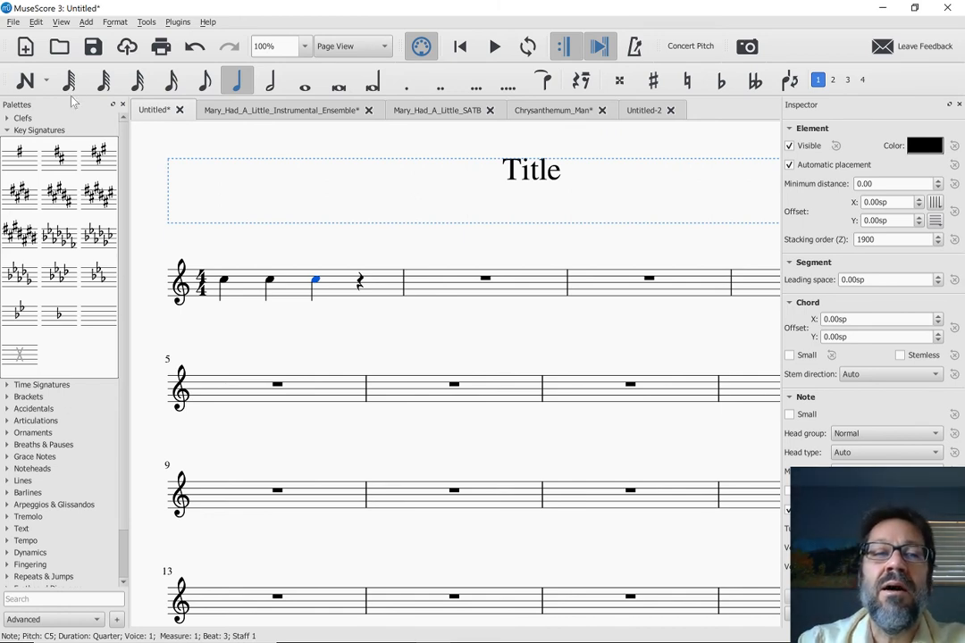
left_click(38, 23)
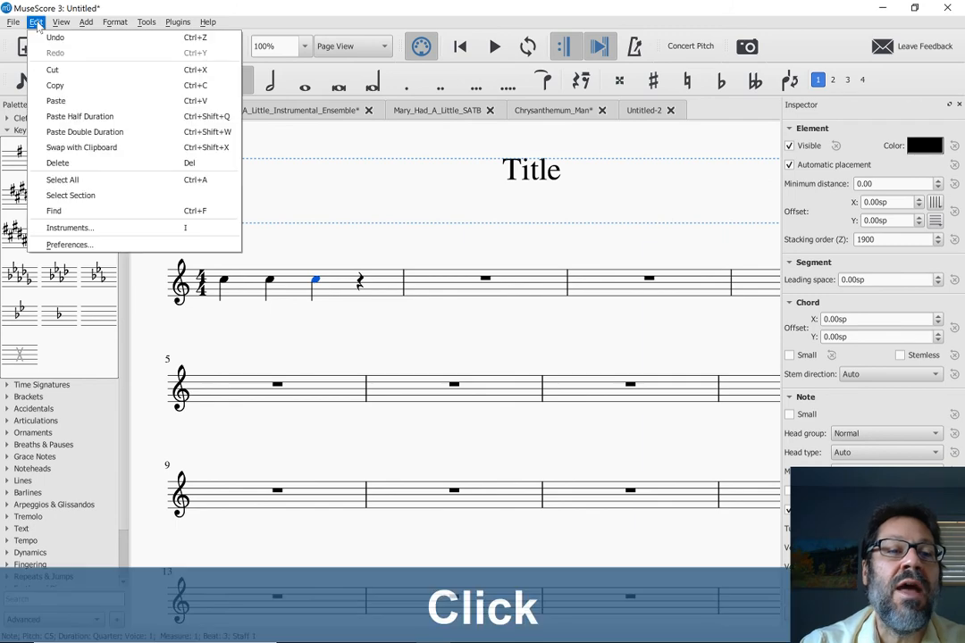
left_click(76, 250)
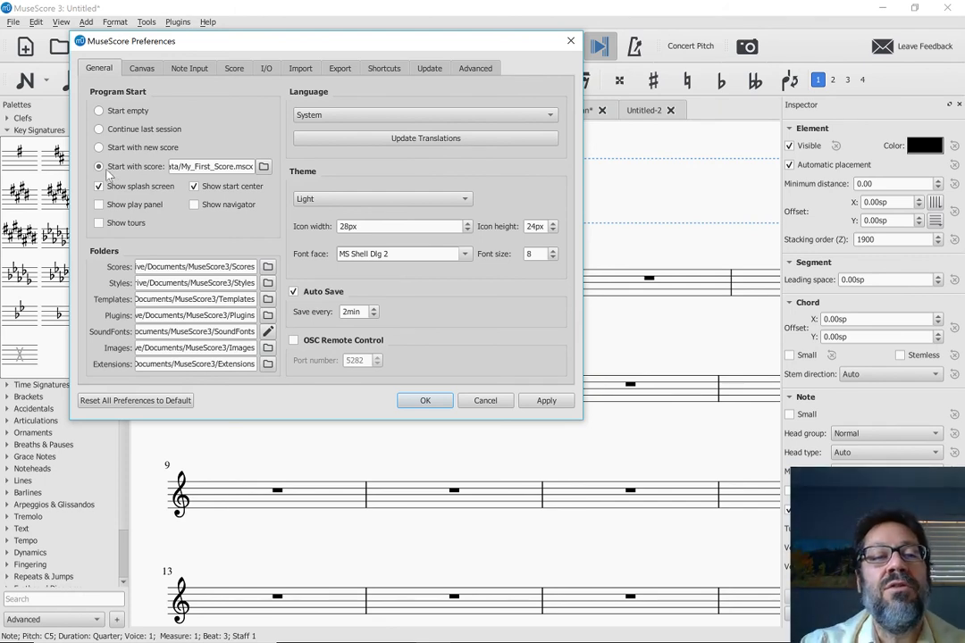
left_click(99, 148)
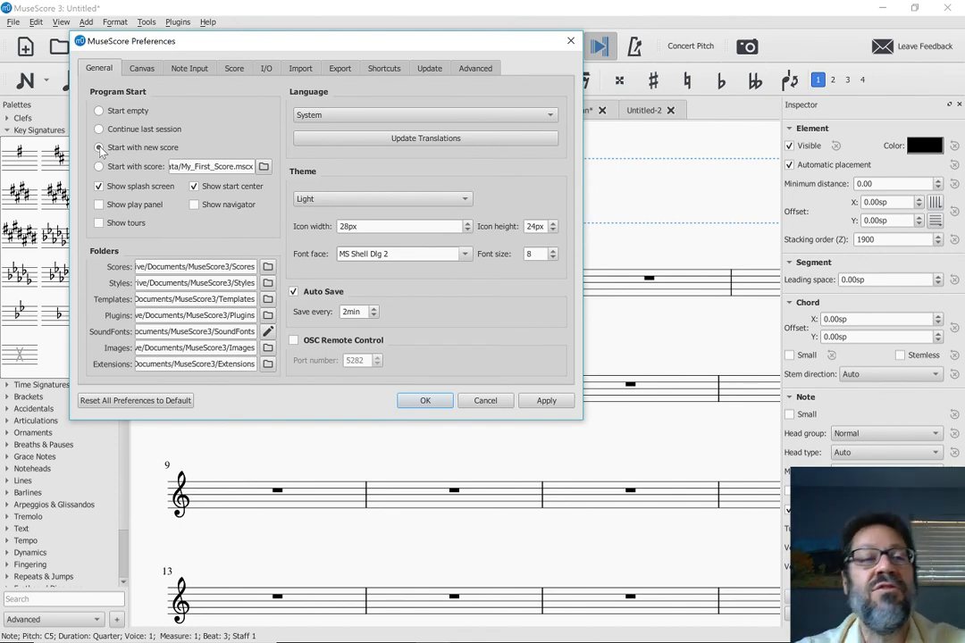
left_click(99, 129)
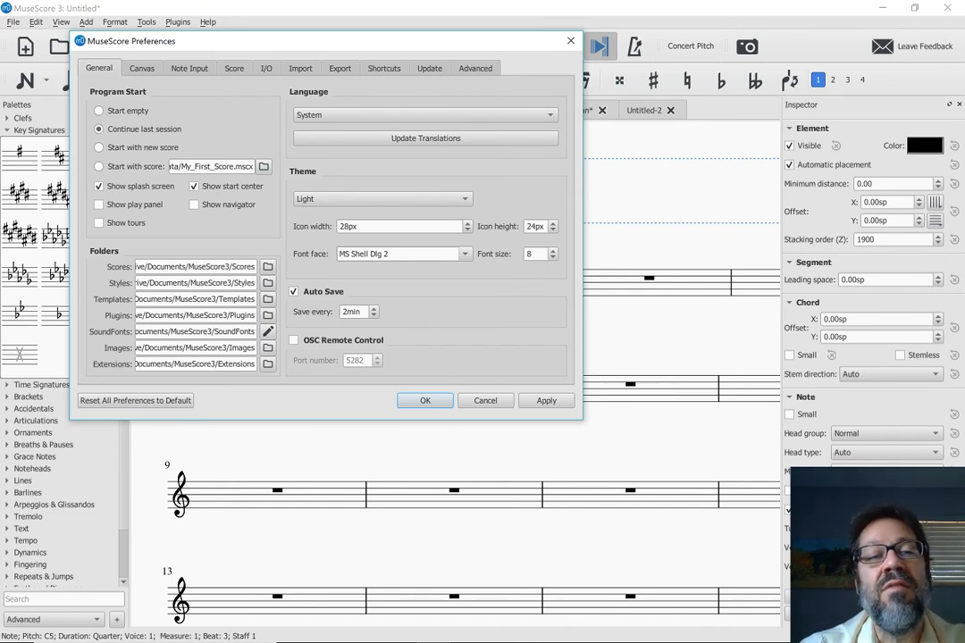
left_click(98, 166)
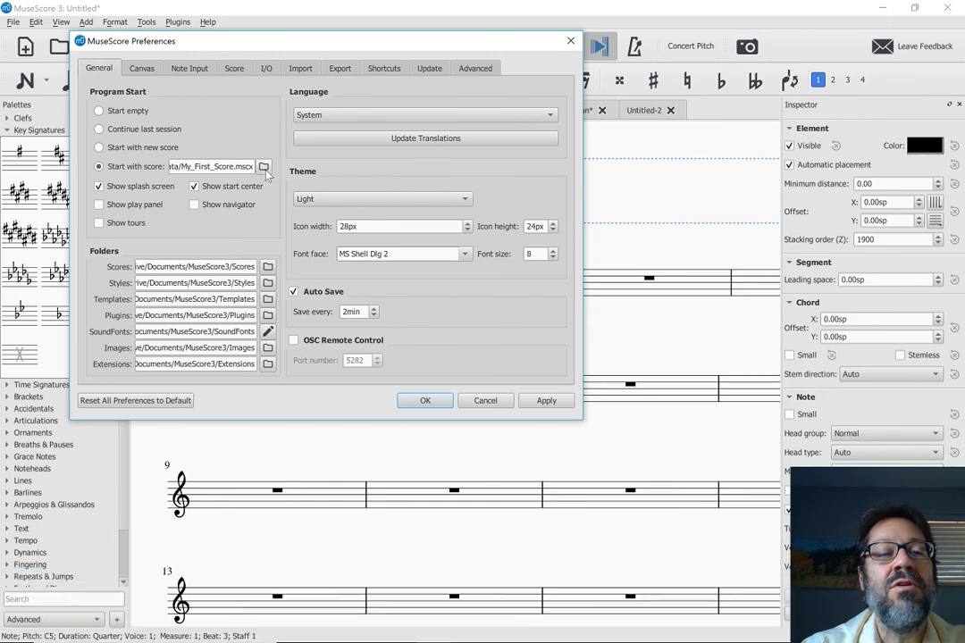
Choose Reunion.mscz from the Scores folder as the starting score and accept the preferences.
left_click(263, 168)
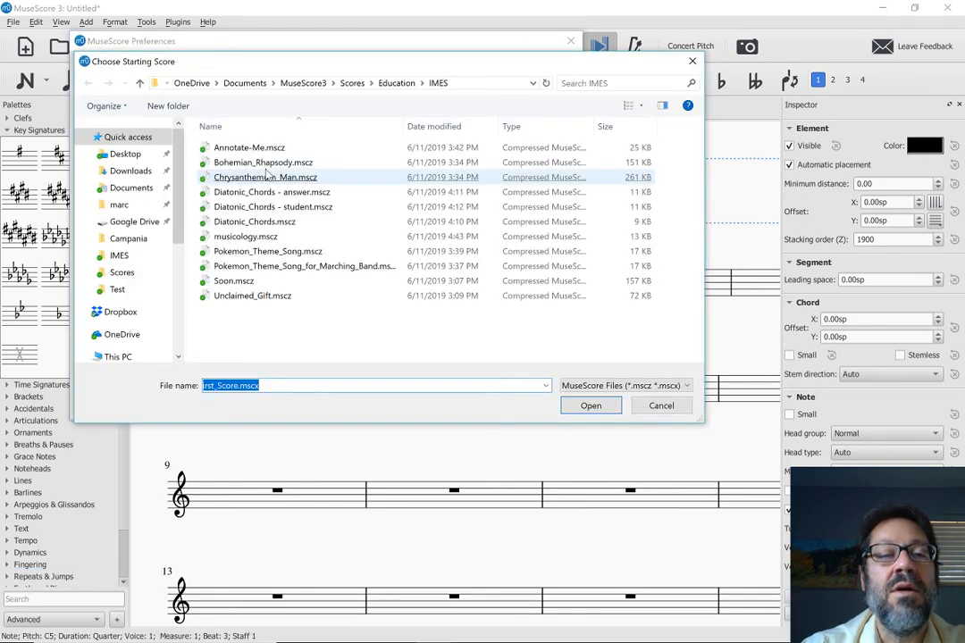
left_click(352, 83)
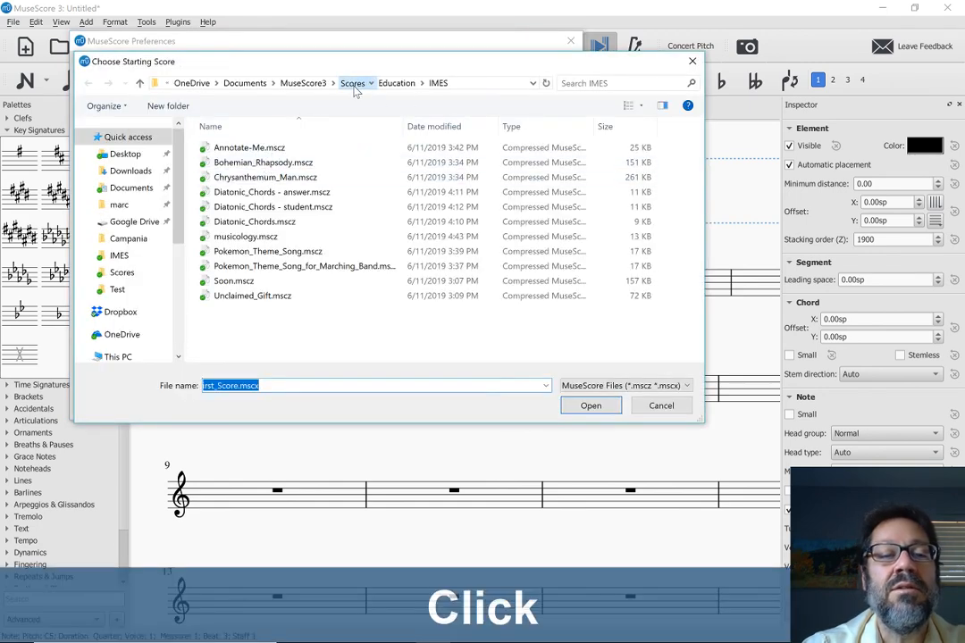
scroll(314, 237, "down", 4)
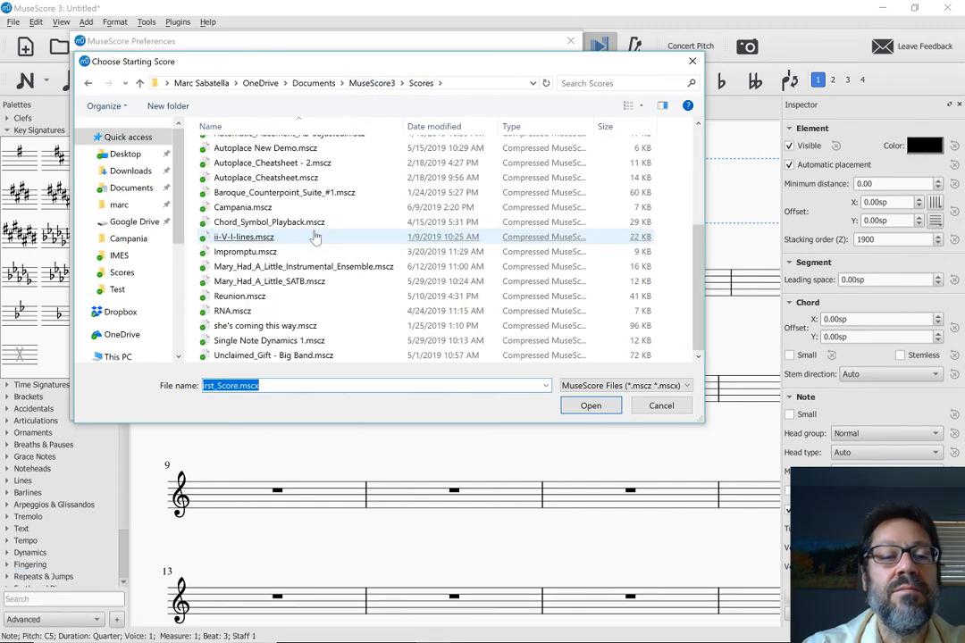
double_click(239, 295)
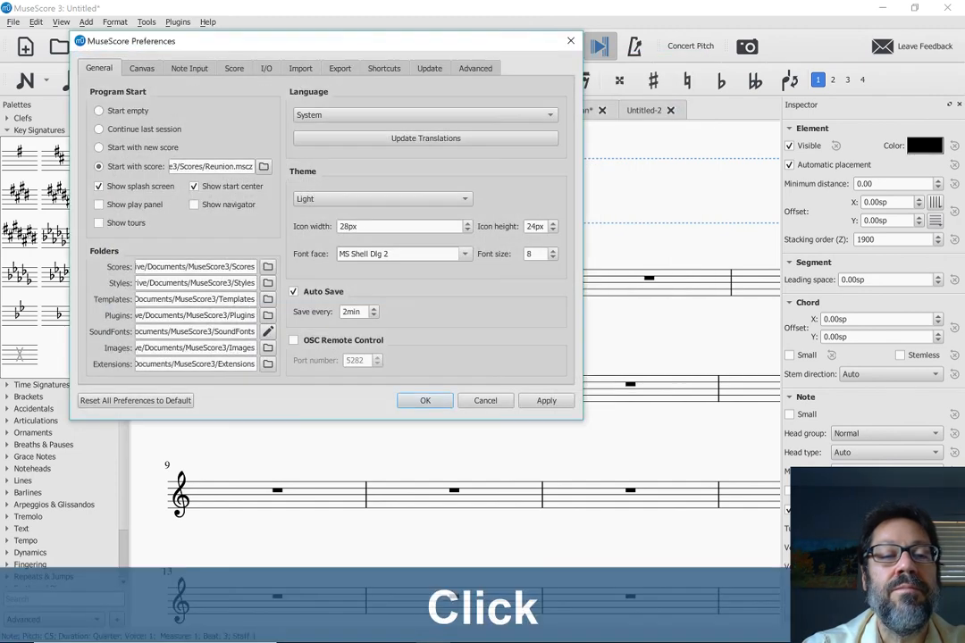
left_click(411, 403)
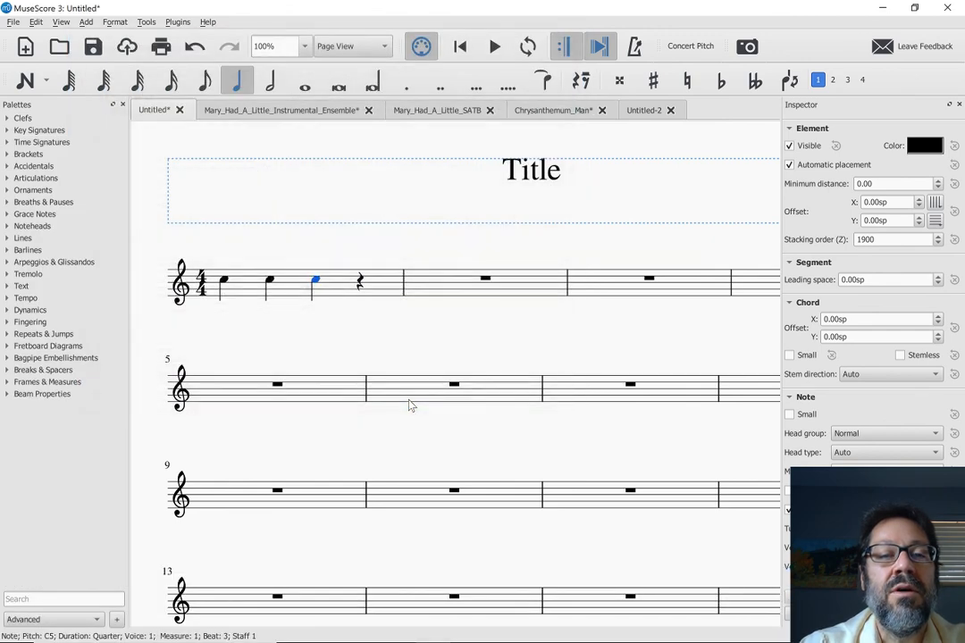
Open Reunion.mscz from the Scores folder, play back its opening measures and stop playback.
key("ctrl+o")
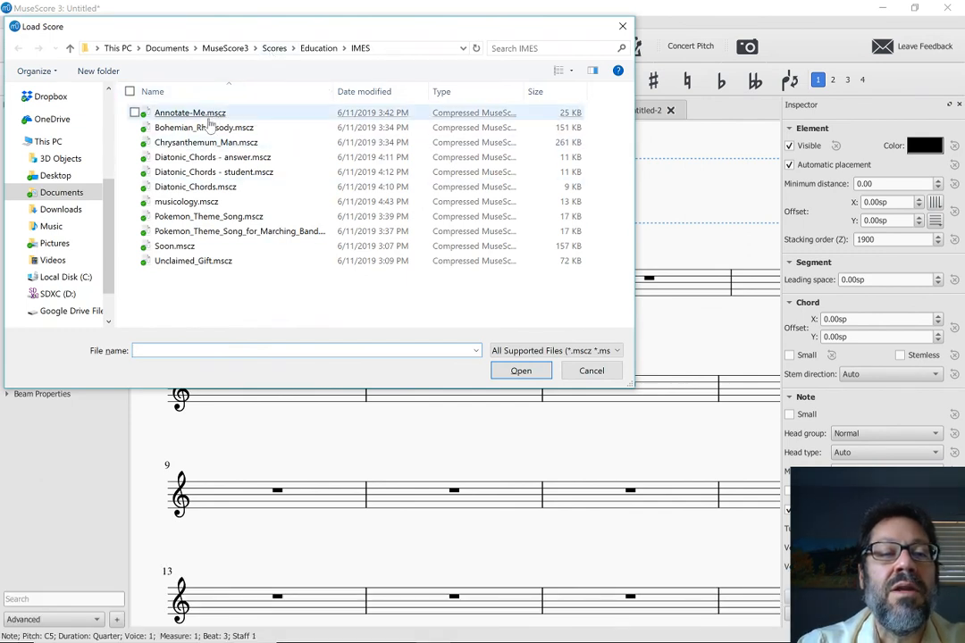
left_click(273, 48)
scroll(179, 254, "down", 4)
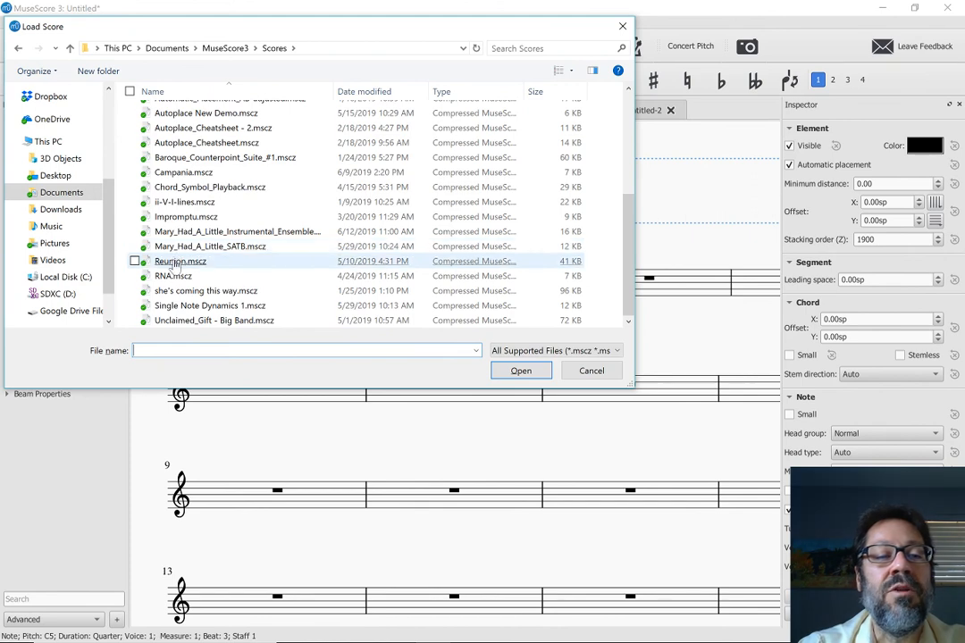
double_click(175, 261)
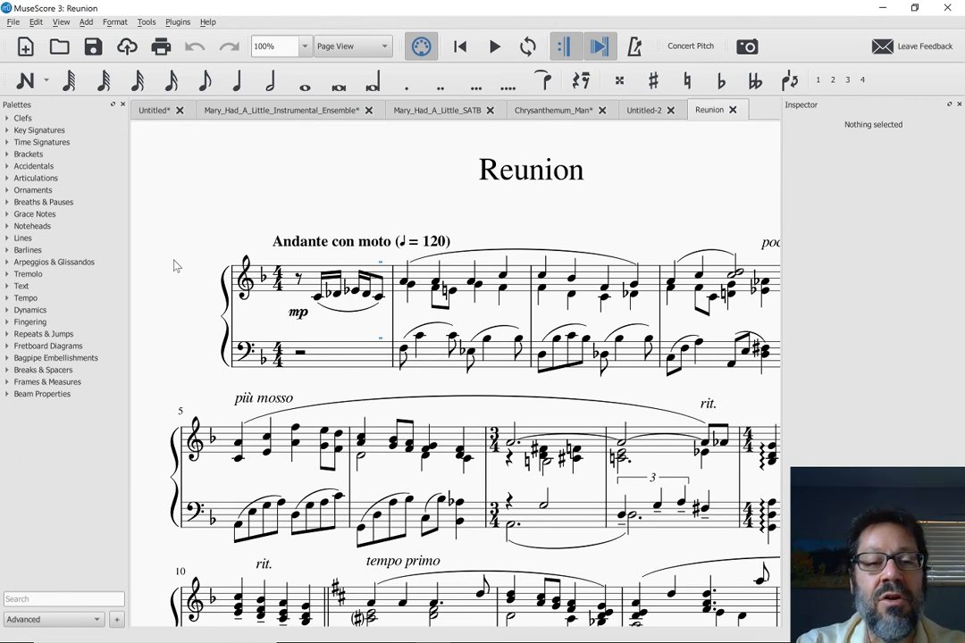
key("space")
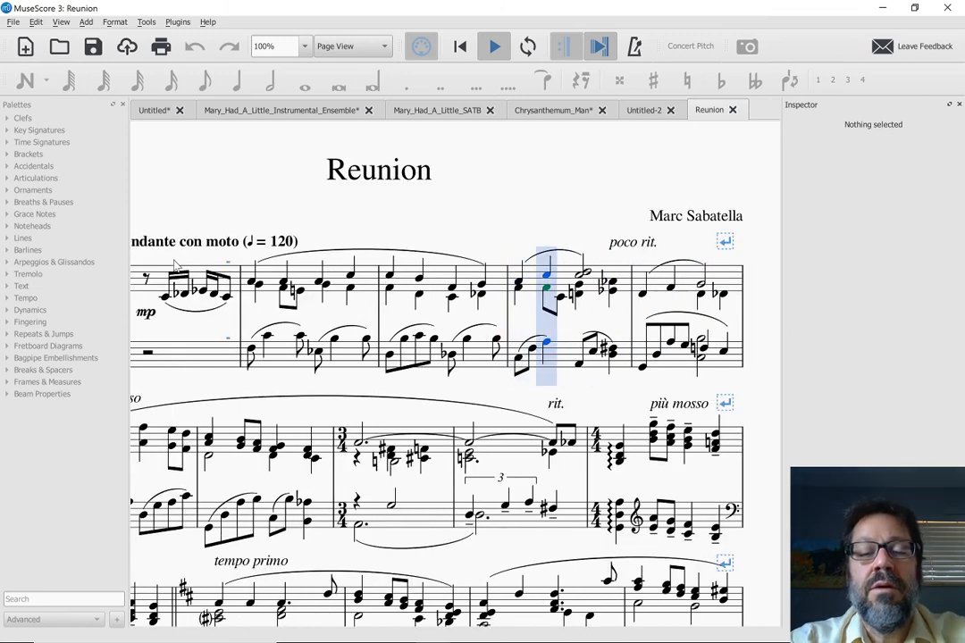
key("space")
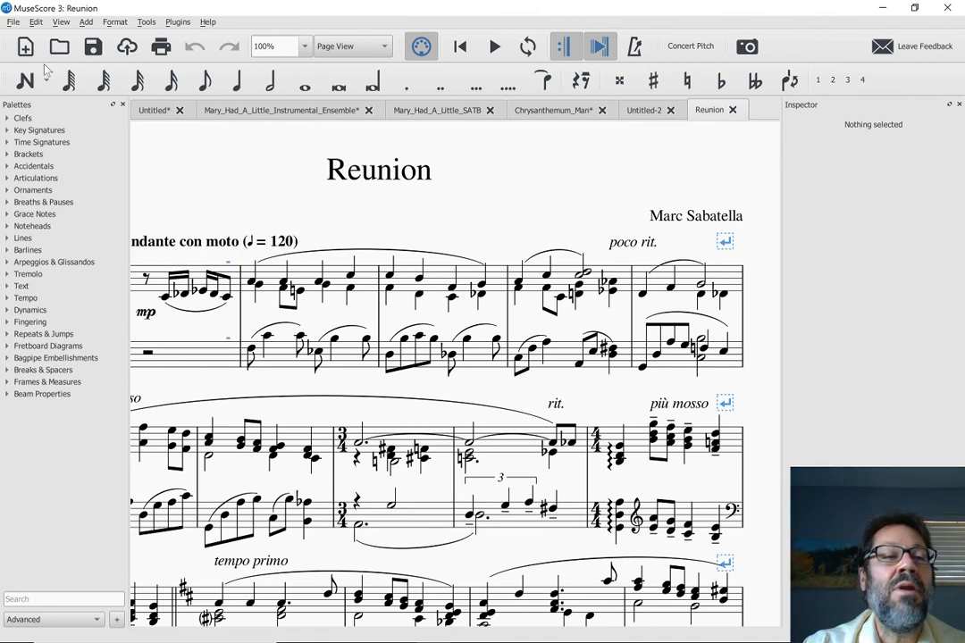
Set the program start preference to Continue last session and accept it.
left_click(35, 22)
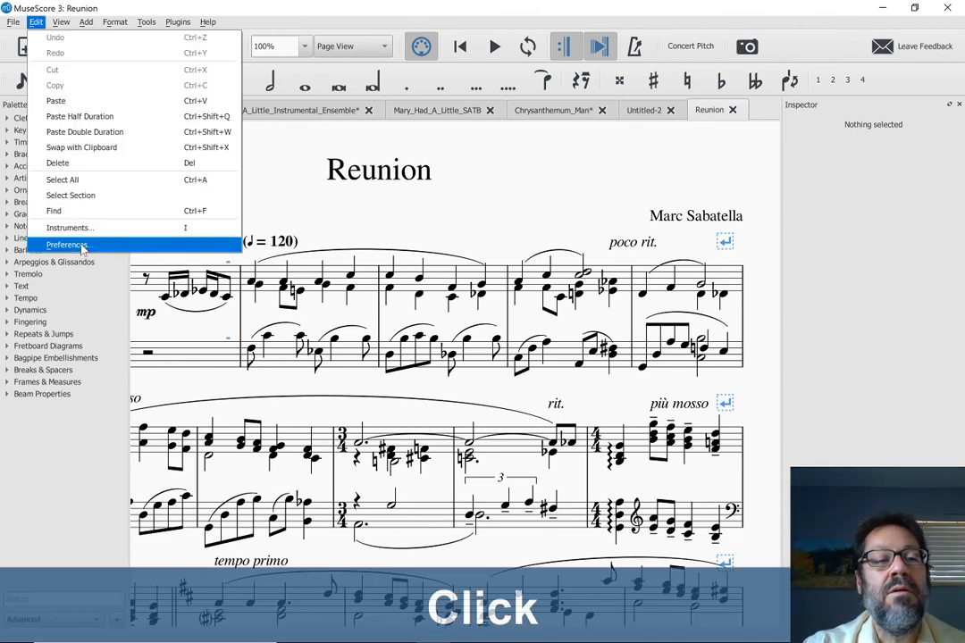
left_click(70, 244)
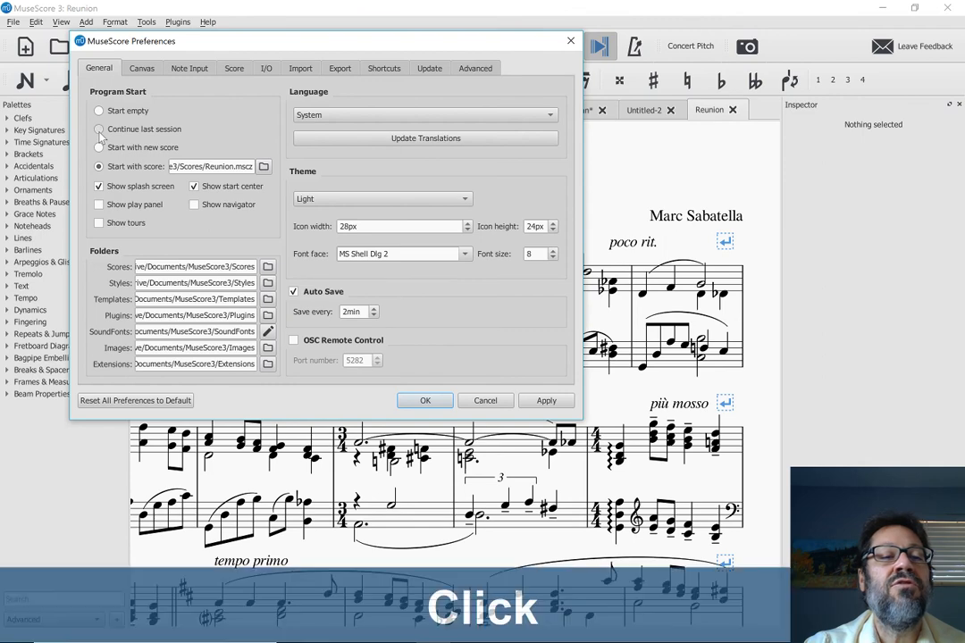
left_click(98, 129)
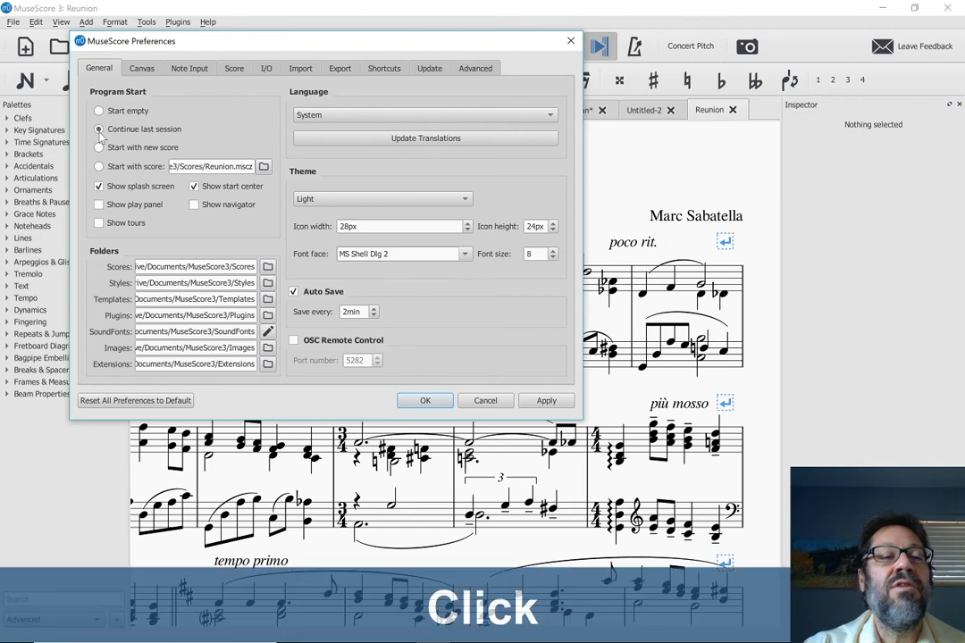
left_click(424, 401)
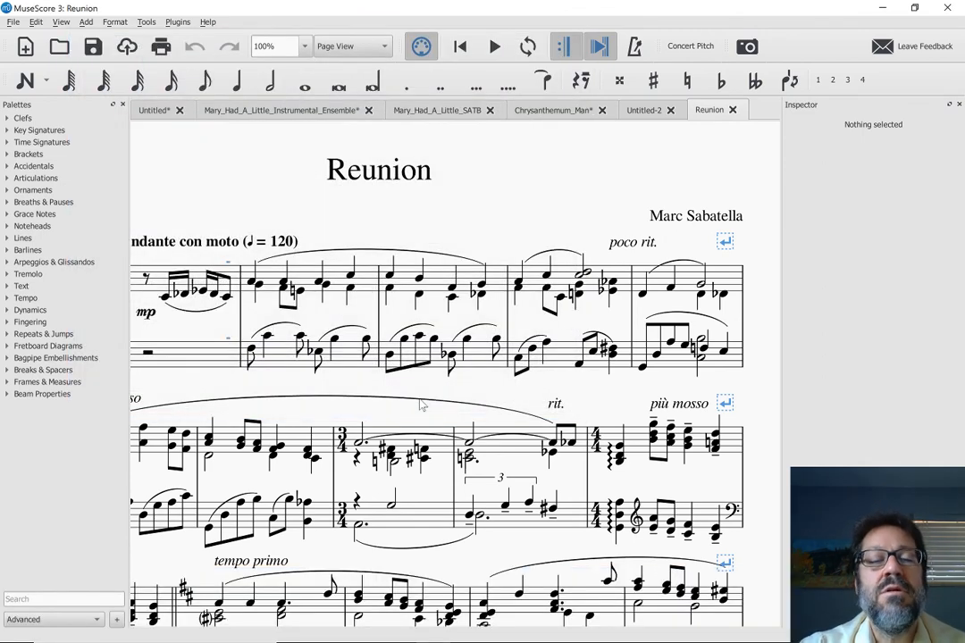